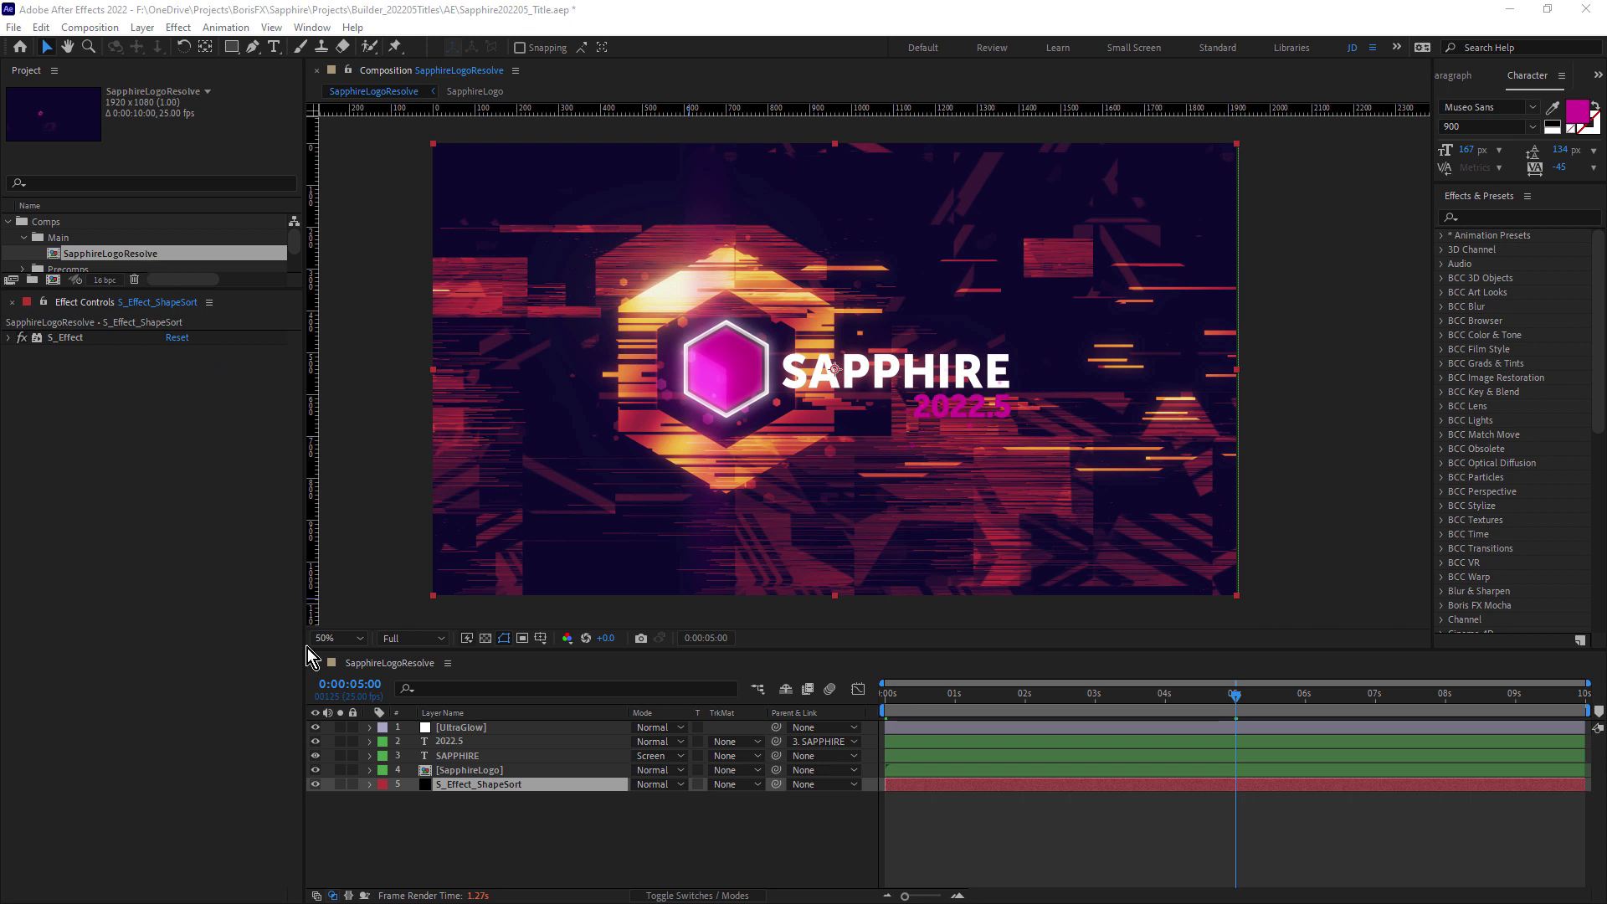
# - Solo the S_Effect_ShapeSort layer and select its S_Effect in Effect Controls
pyautogui.click(341, 785)
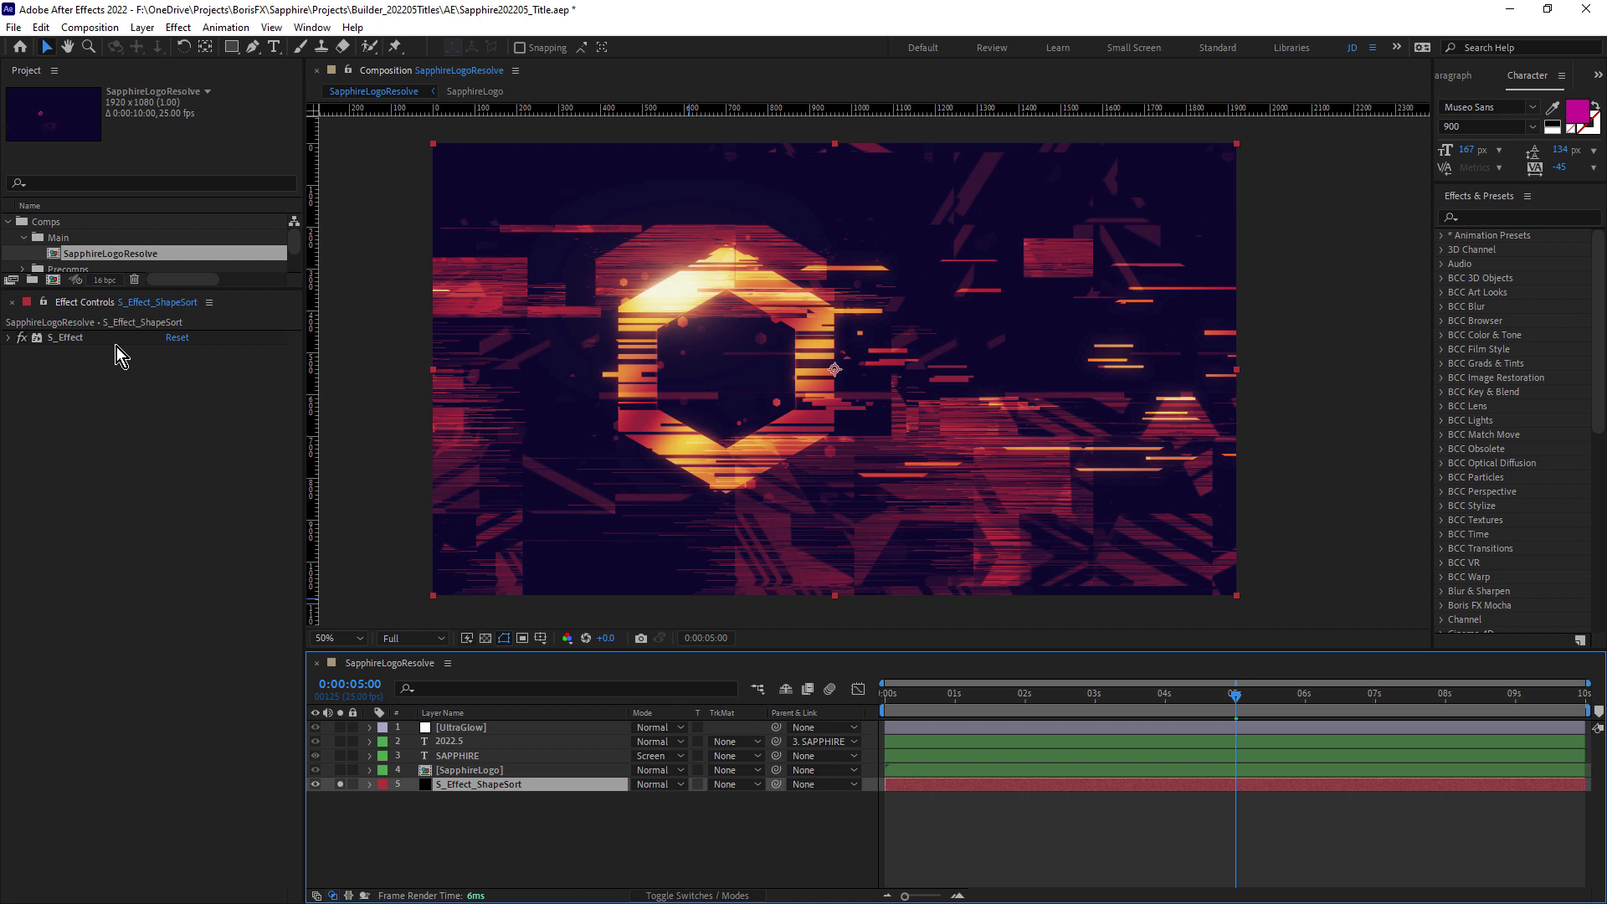
pyautogui.click(72, 338)
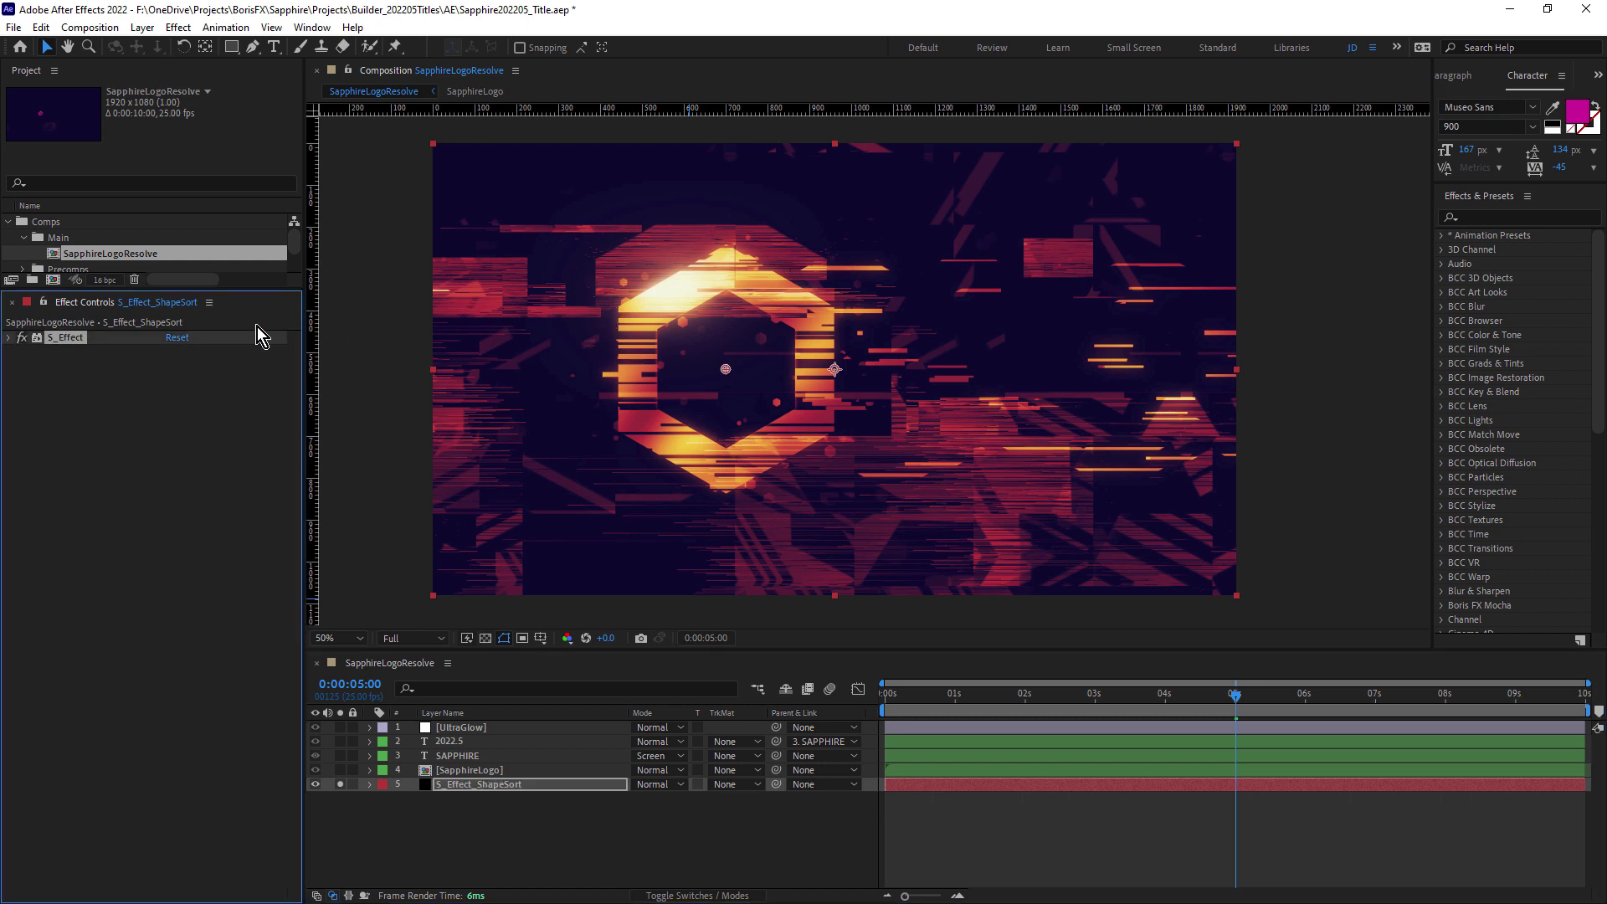
# - Expand S_Effect and scroll through its Shape Matte, Shape, BokehLights and ParallaxStrips settings
pyautogui.click(10, 338)
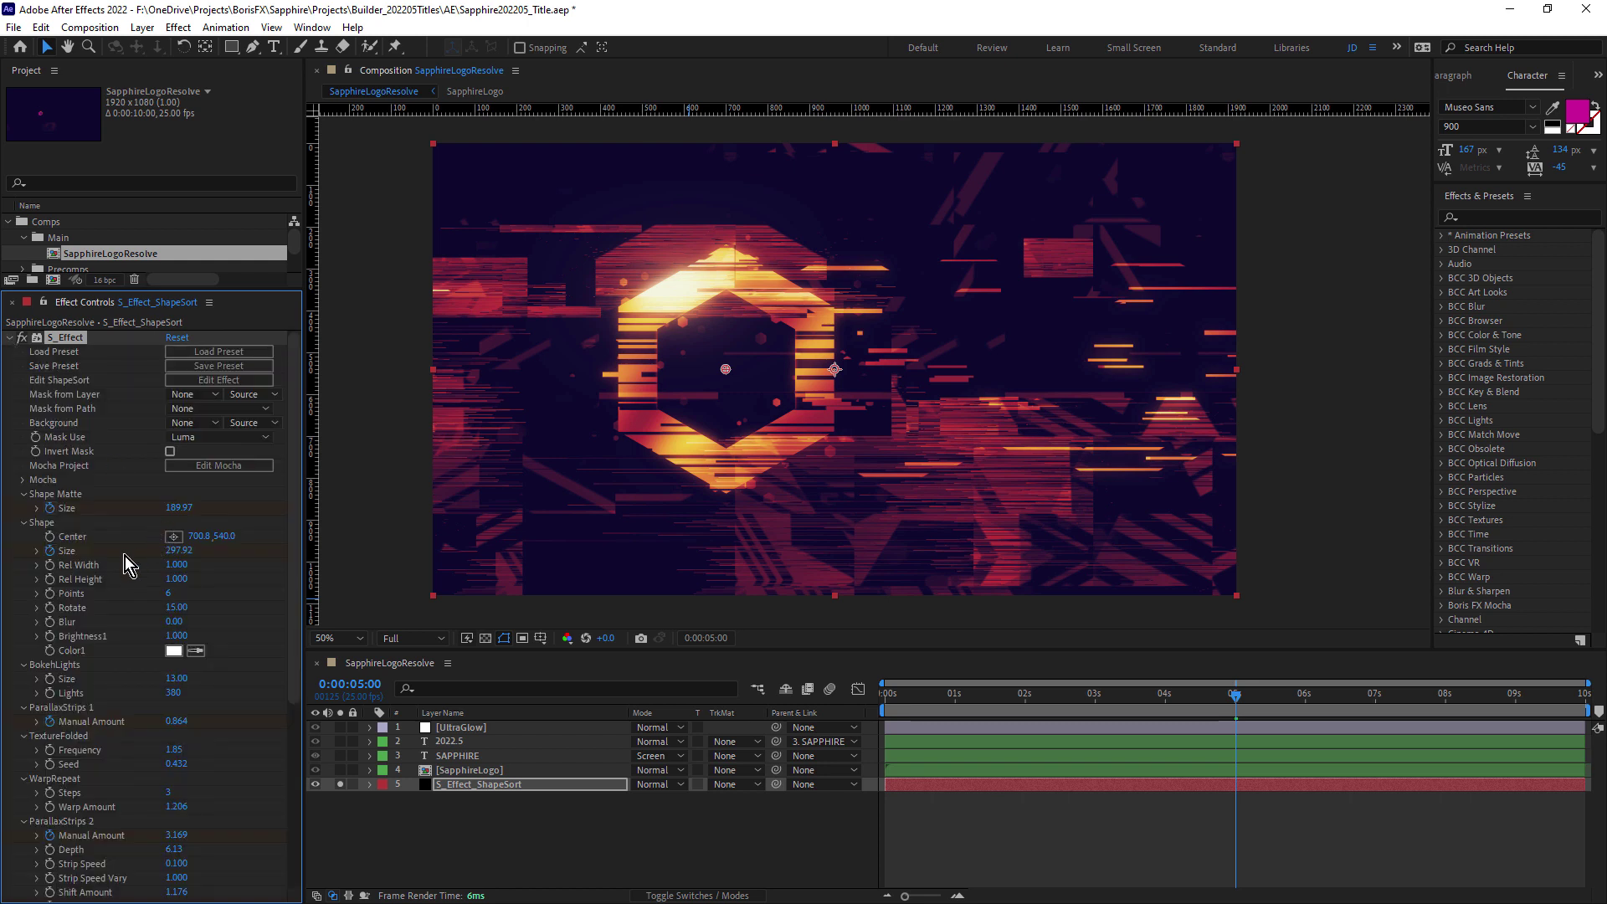
pyautogui.scroll(-3, 114, 551)
pyautogui.click(251, 350)
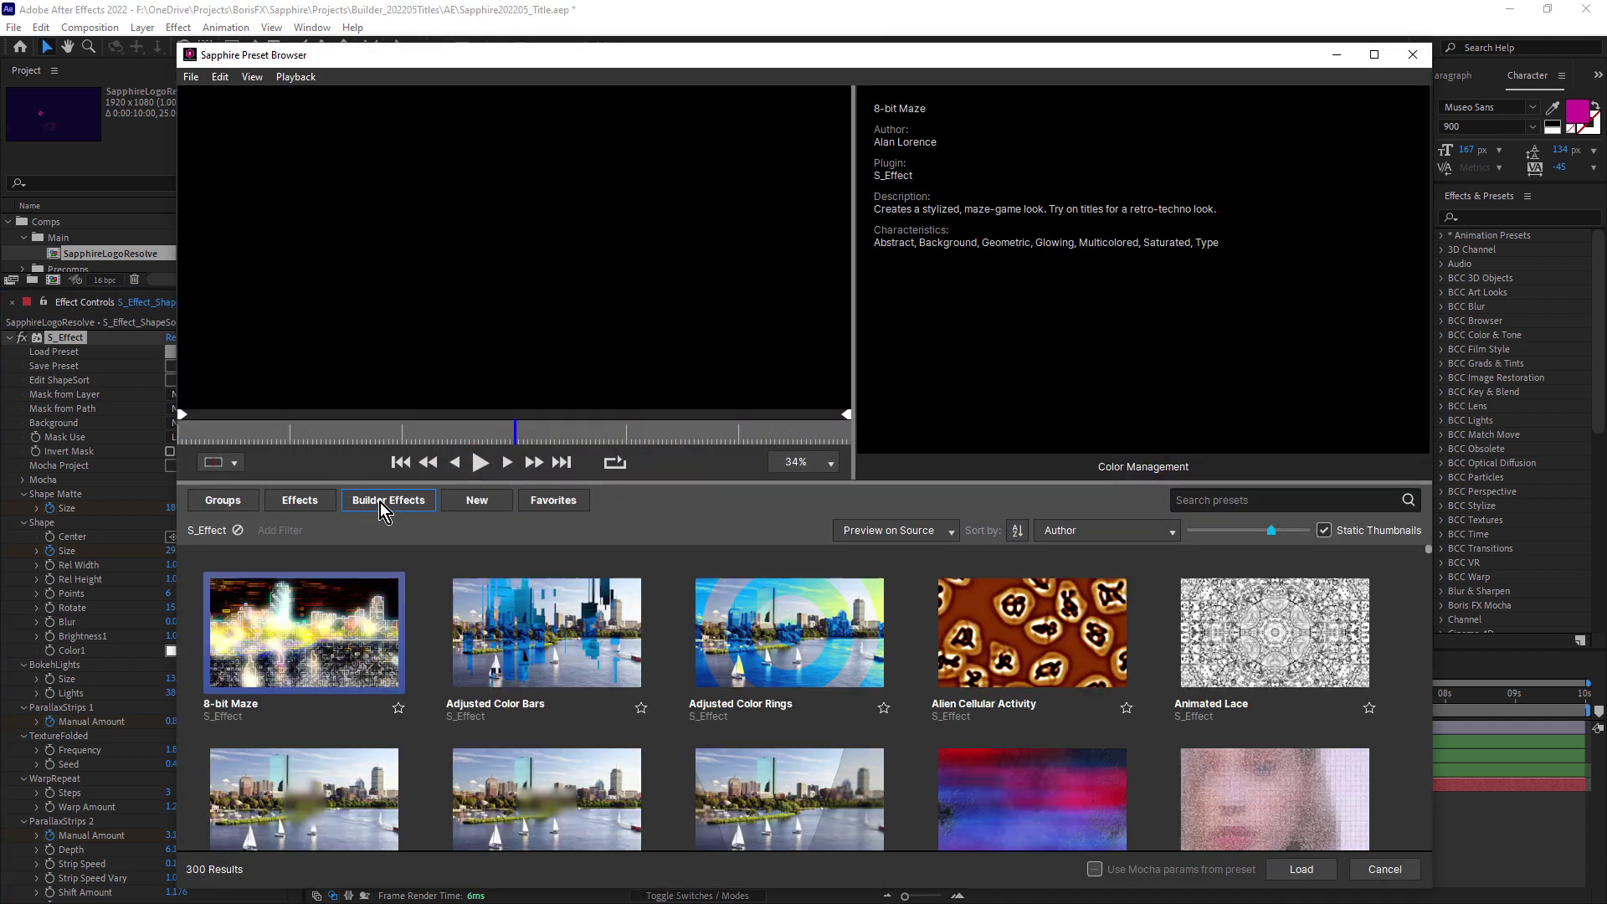
pyautogui.click(1221, 500)
pyautogui.write('2')
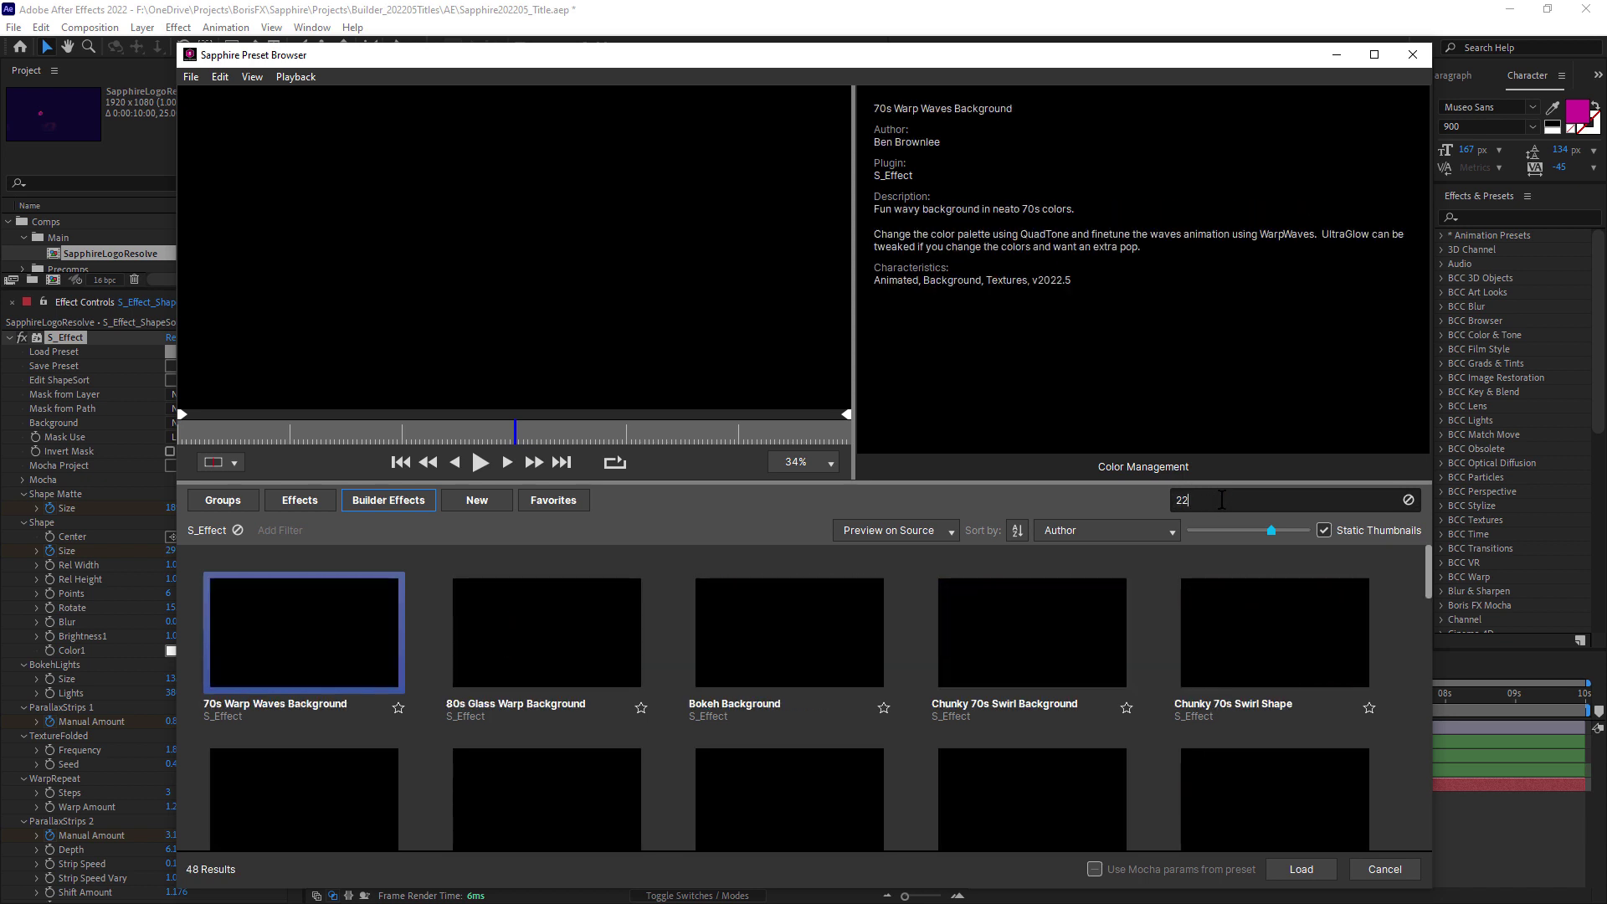
pyautogui.write('022.5')
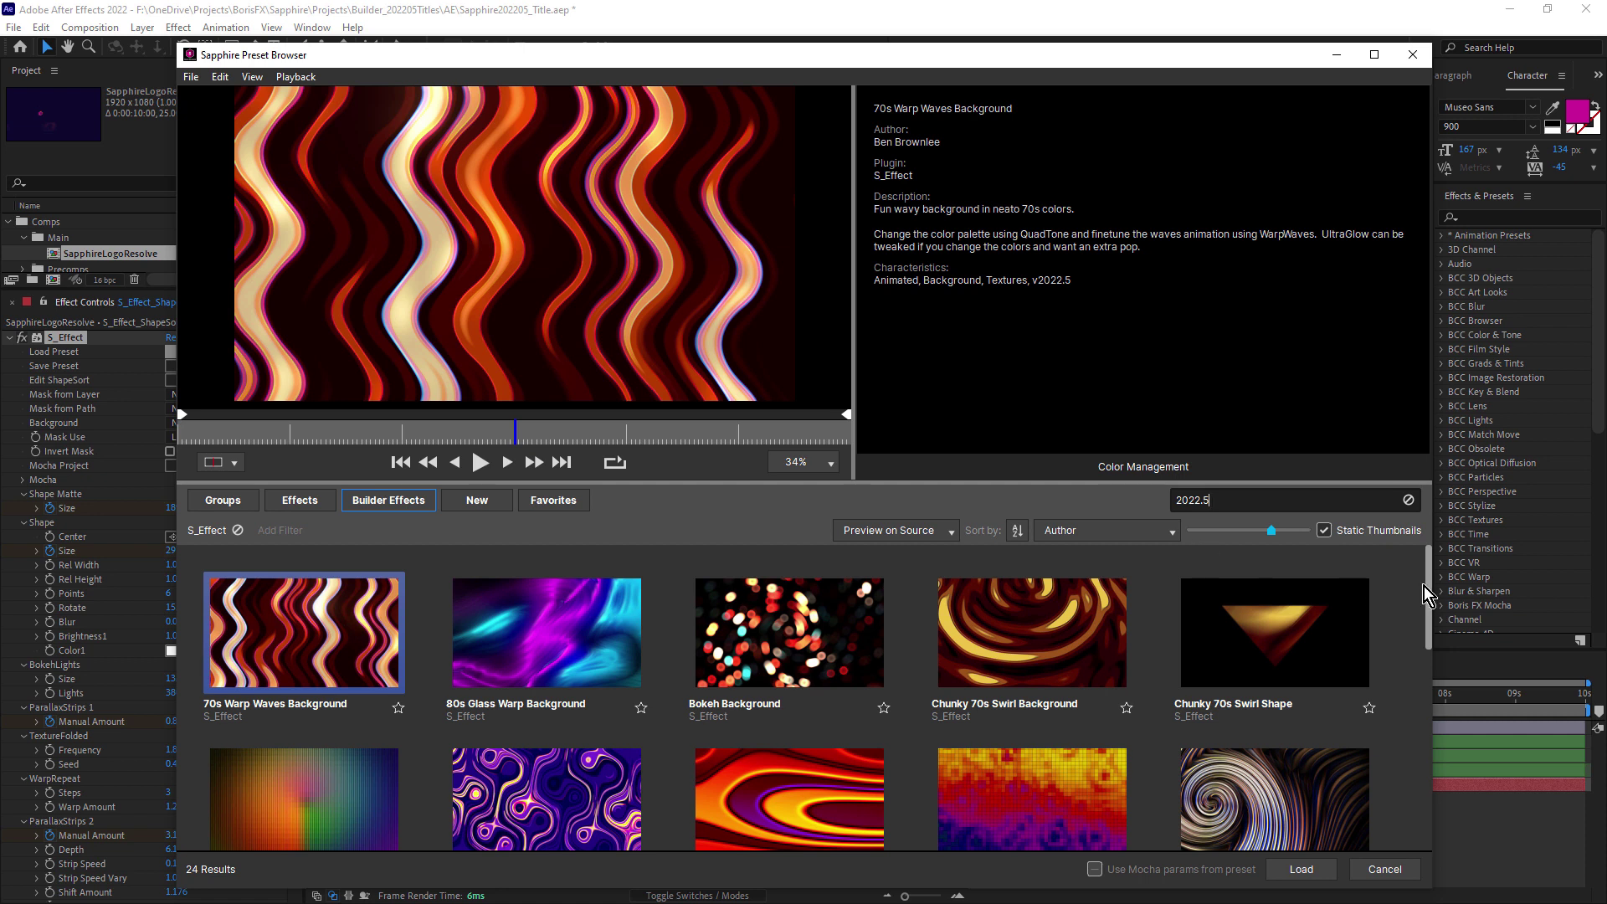
pyautogui.moveTo(1432, 631); pyautogui.dragTo(1455, 822)
pyautogui.click(787, 735)
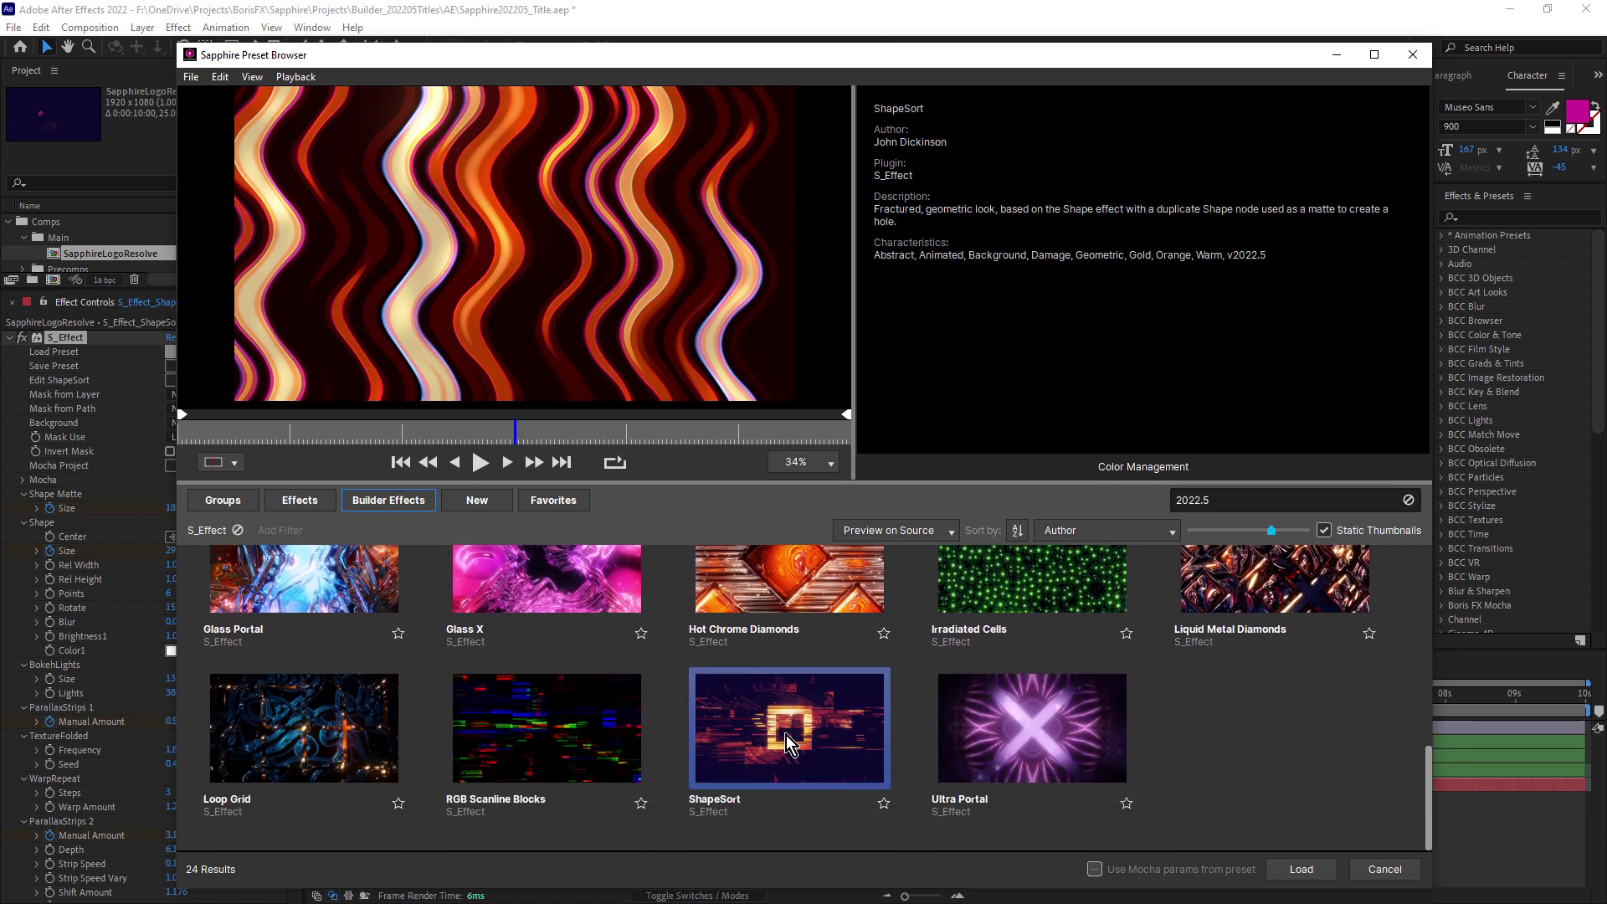
pyautogui.click(1381, 870)
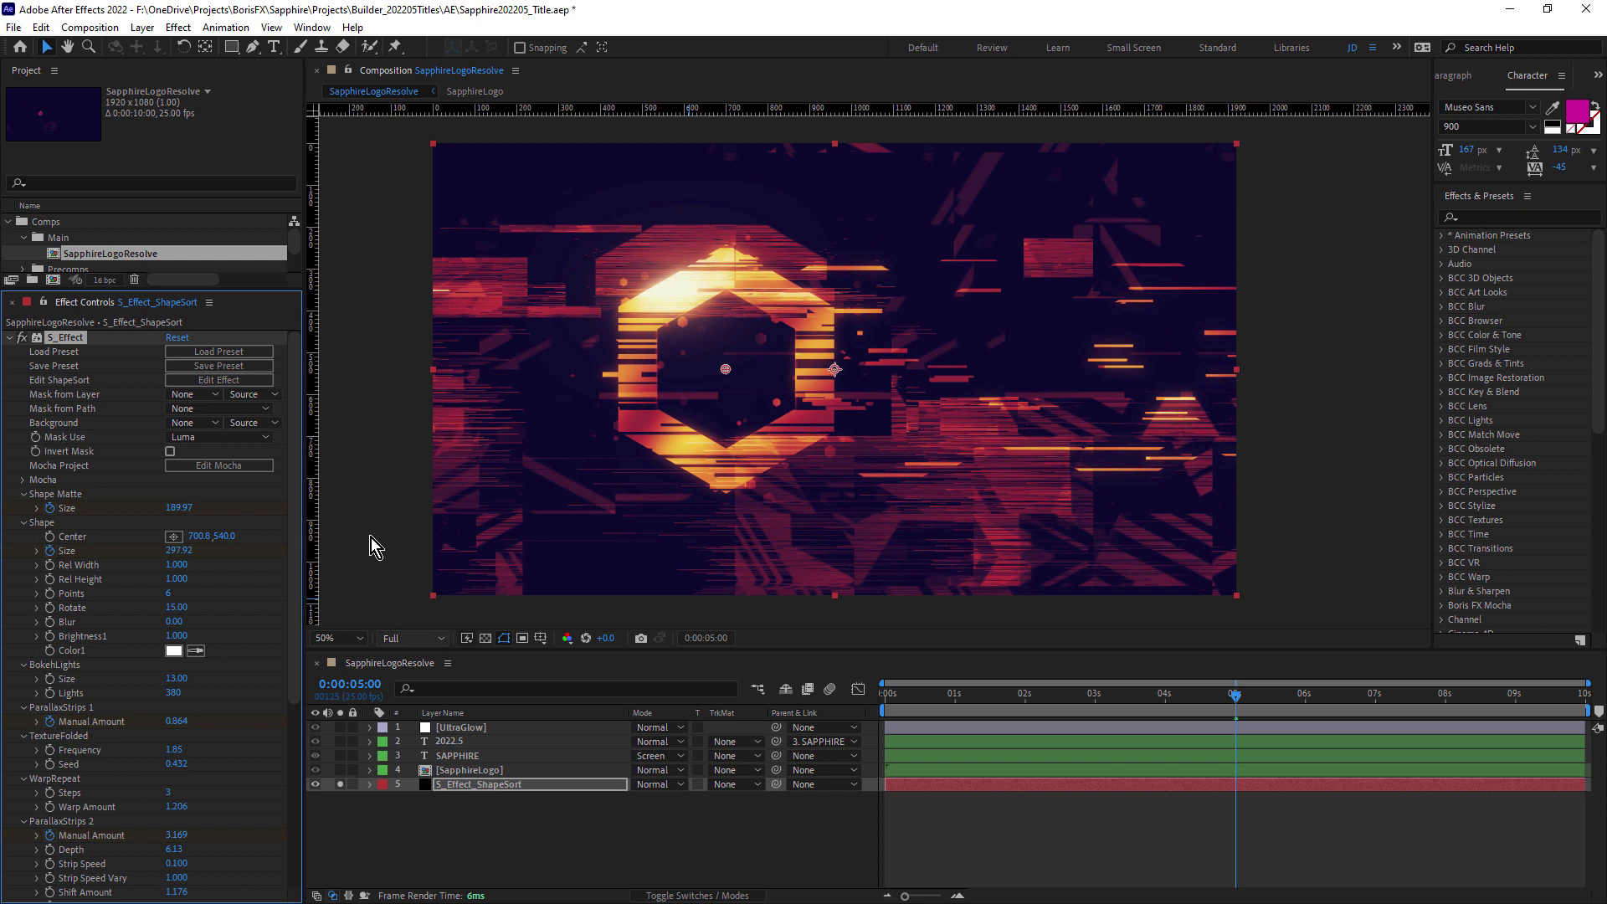
# - Edit the ShapeSort effect in Effect Builder with a 50% preview and the node graph repositioned
pyautogui.click(228, 380)
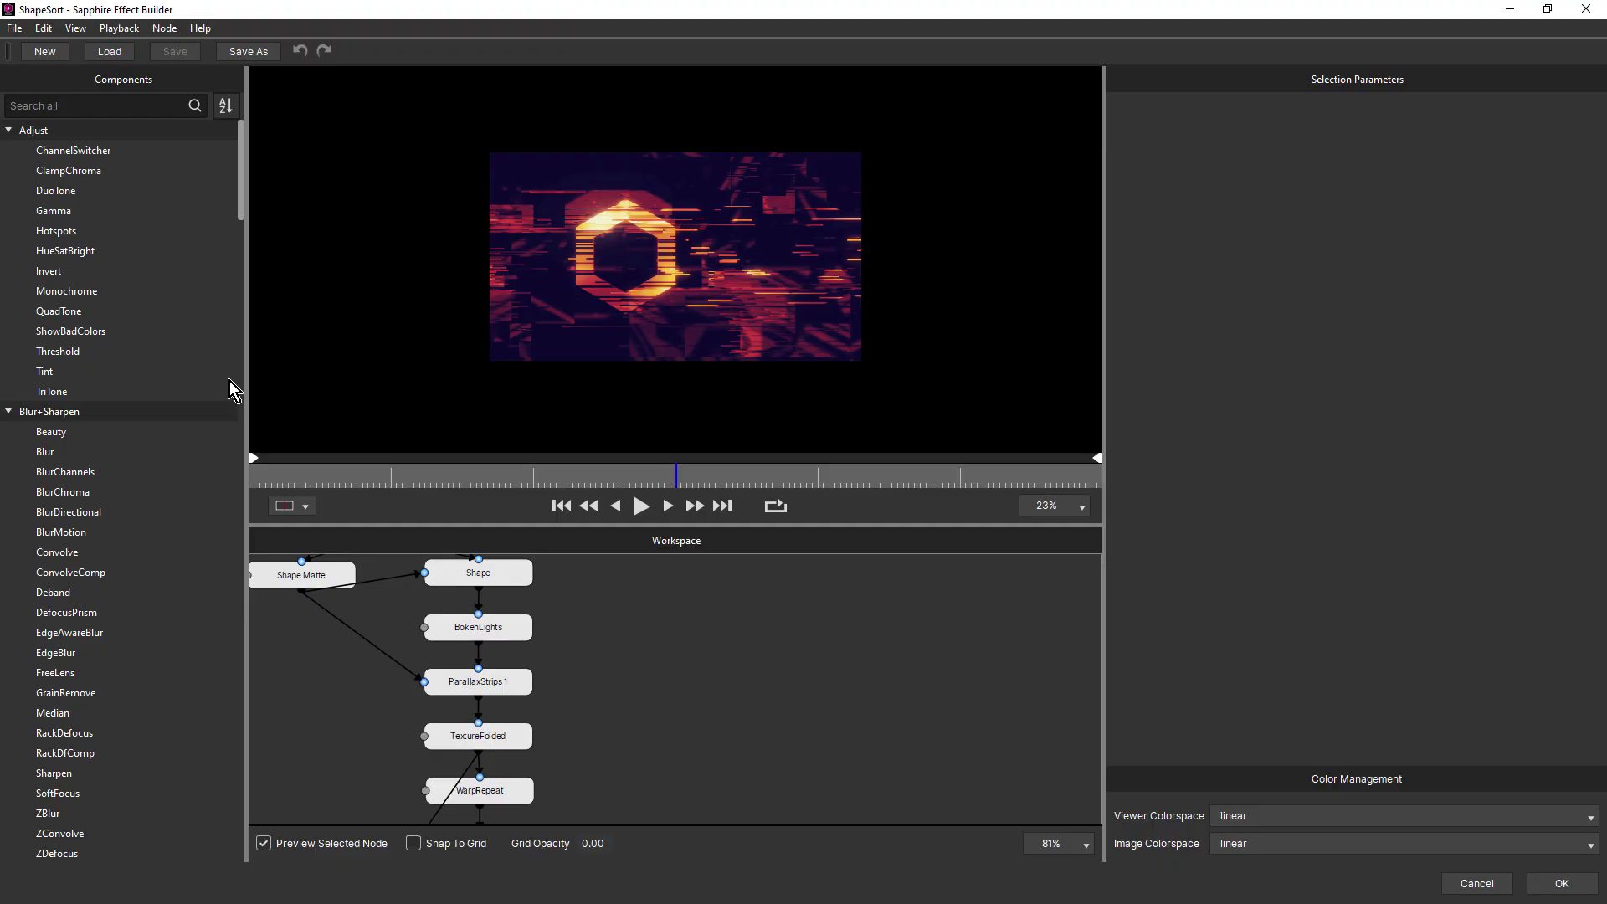
pyautogui.click(1055, 571)
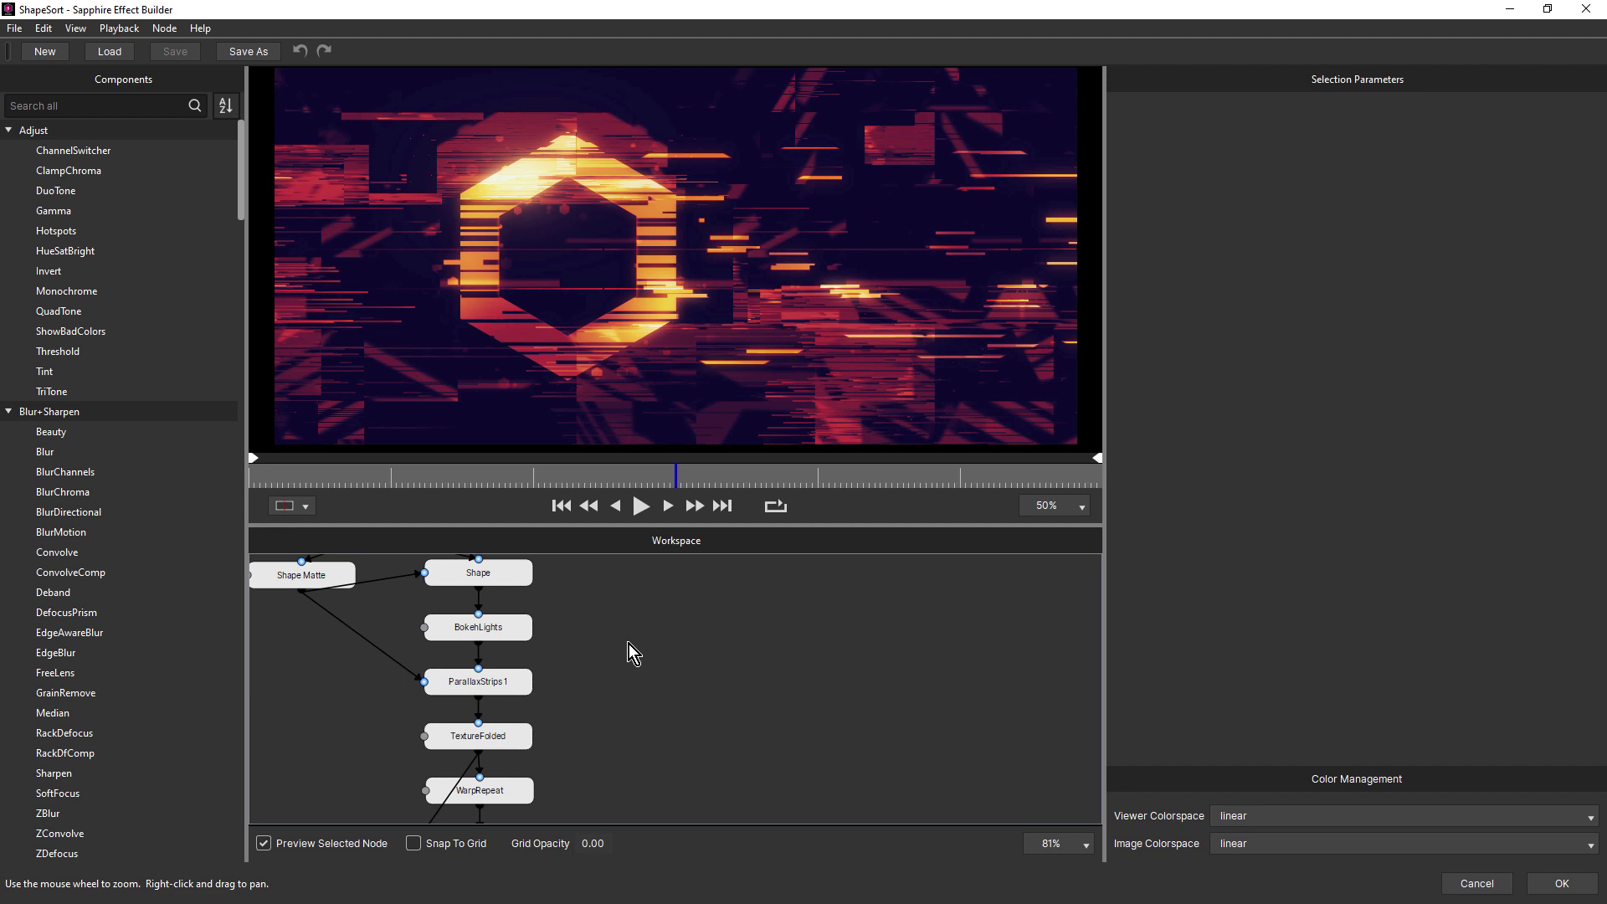
pyautogui.moveTo(608, 605); pyautogui.dragTo(822, 675)
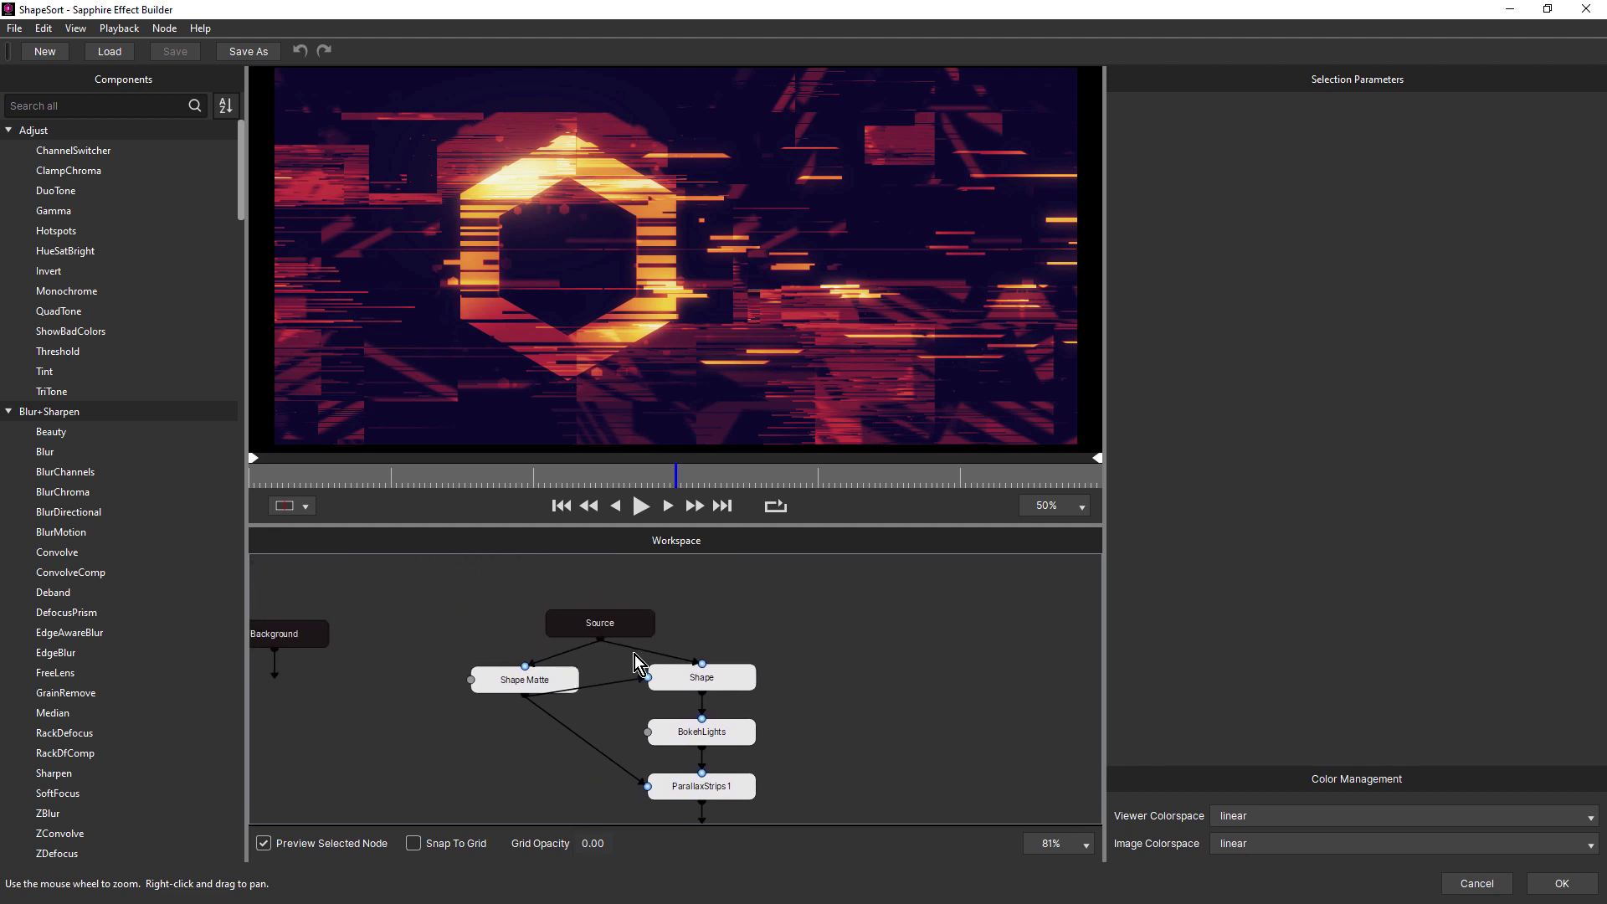
pyautogui.scroll(2, 632, 665)
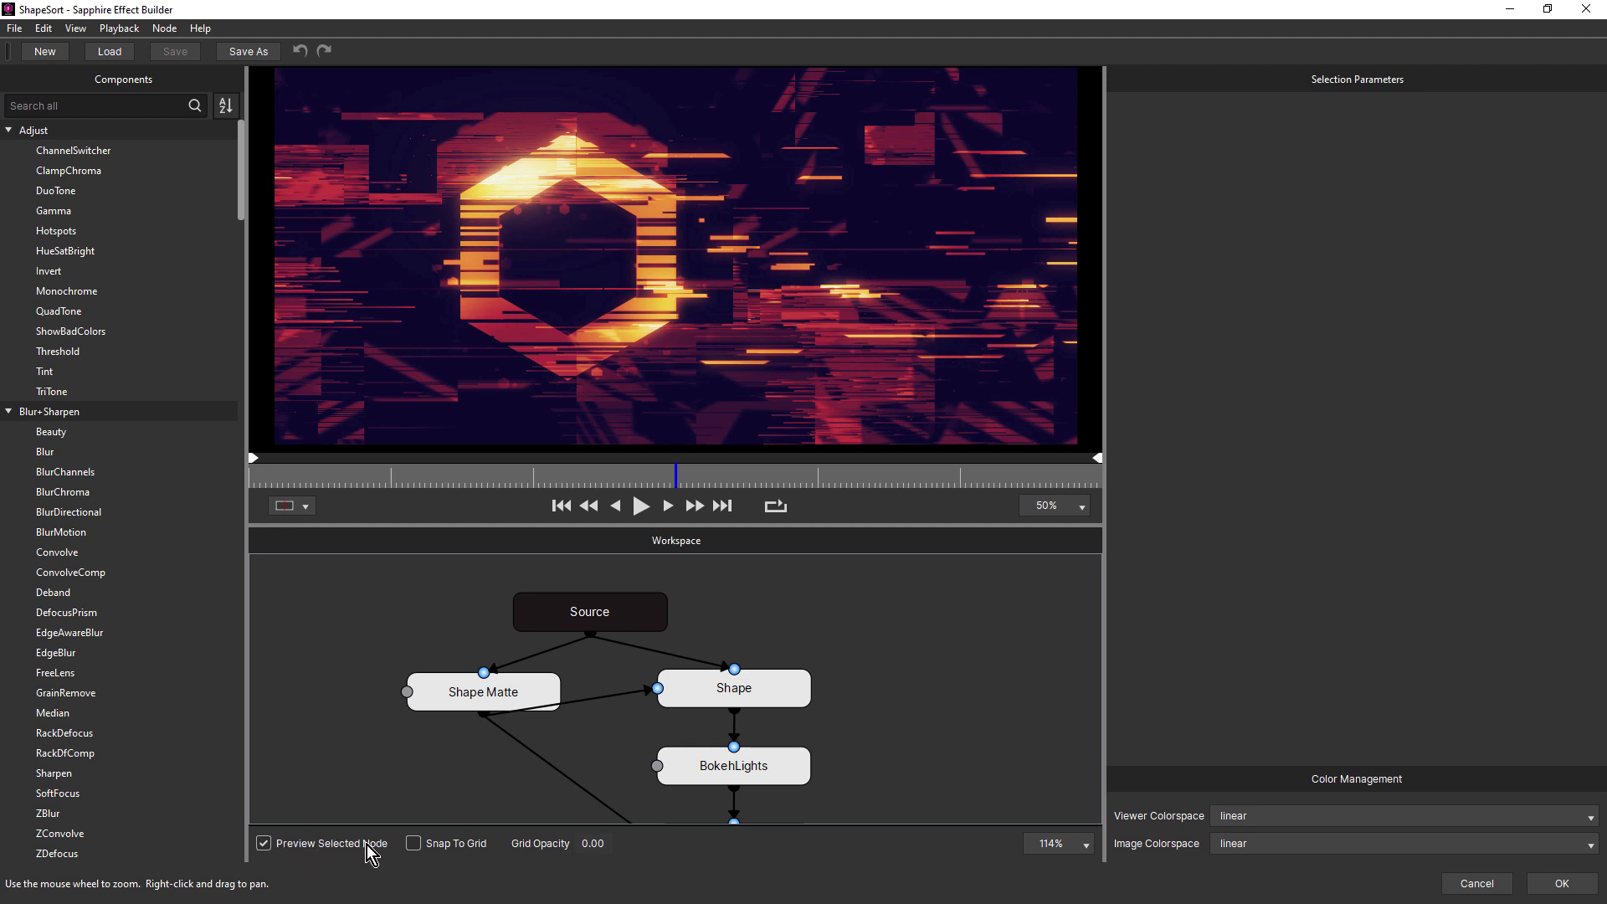
# - Give the Shape node's hexagon 6 points, centre X -0.270 / Y 0.000, and Rel Width 1.006
pyautogui.click(591, 614)
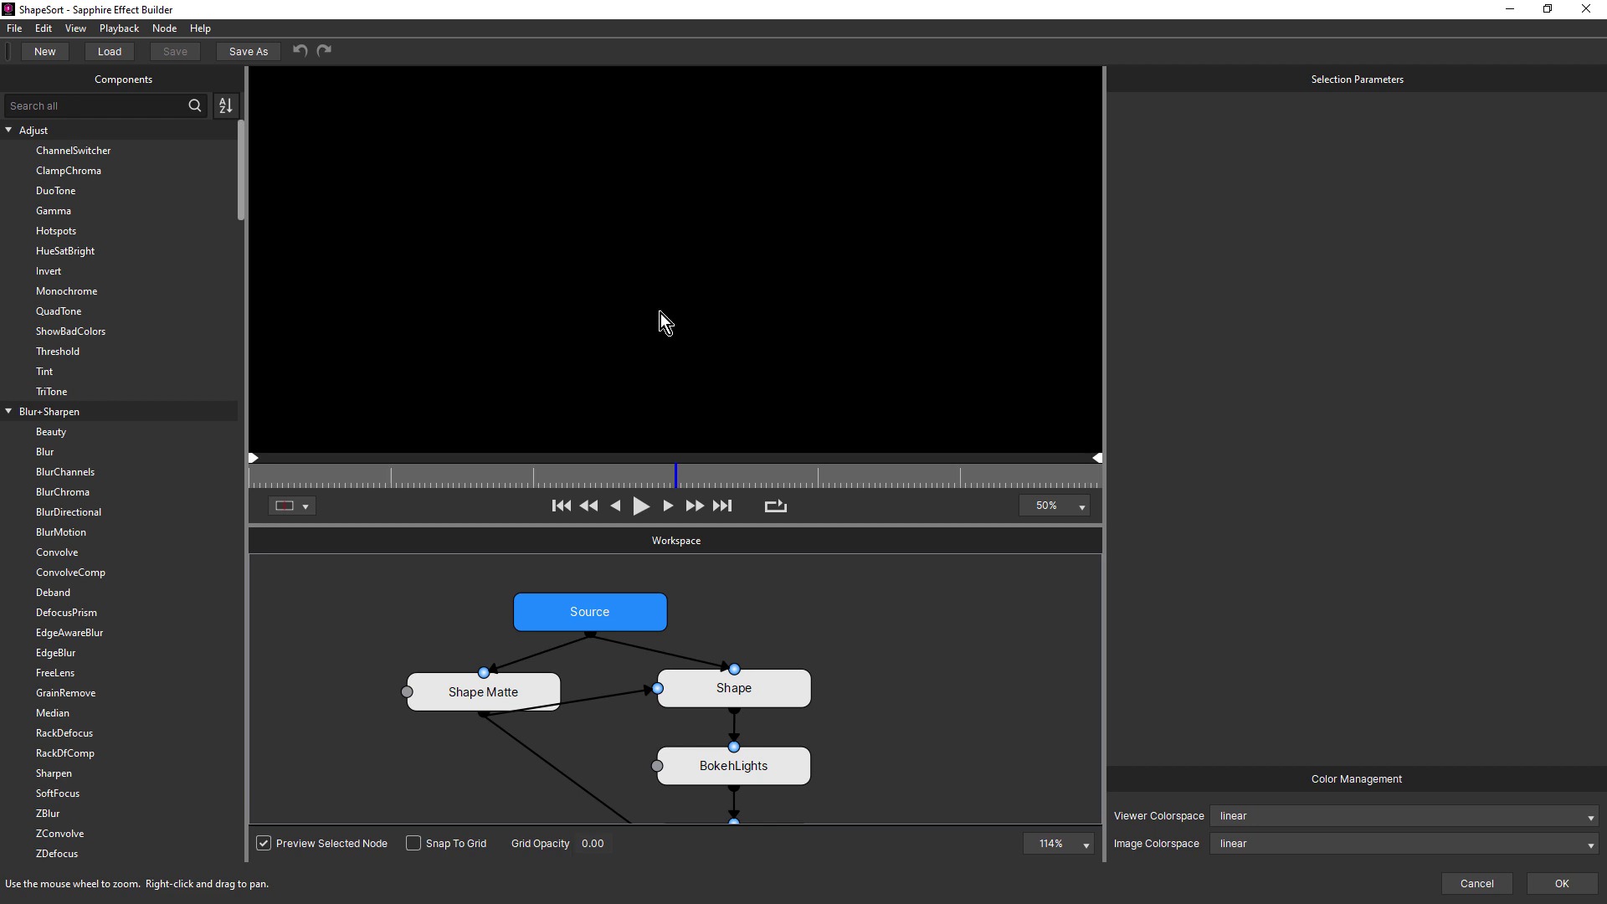
pyautogui.click(753, 692)
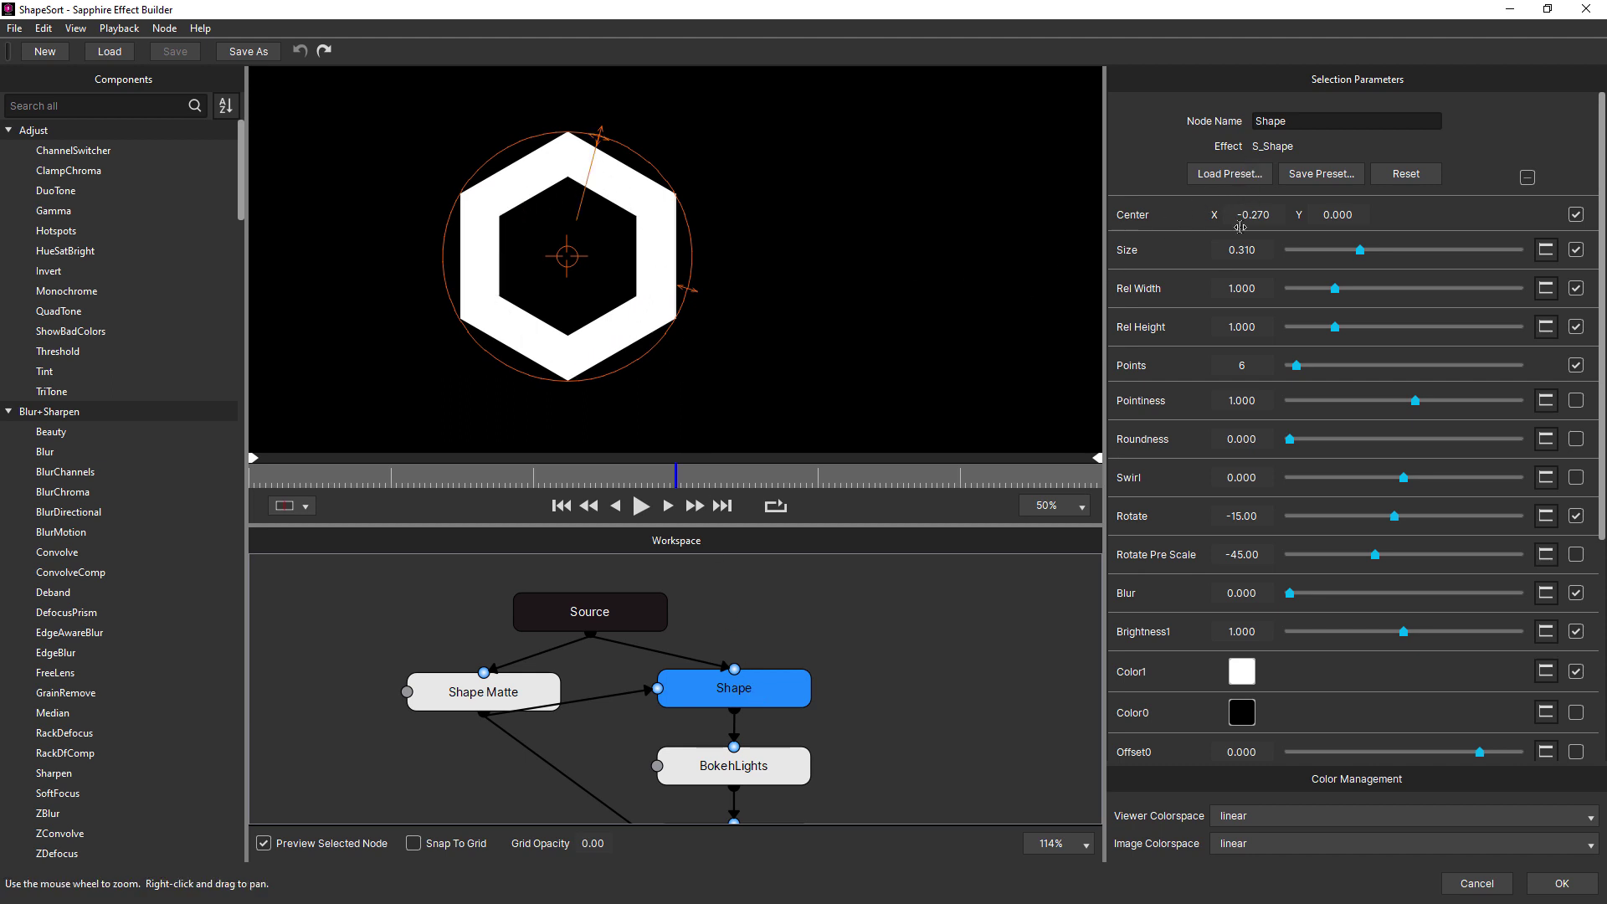
pyautogui.moveTo(1297, 368); pyautogui.dragTo(1293, 367)
pyautogui.moveTo(569, 267)
pyautogui.mouseDown()
pyautogui.moveTo(601, 247)
pyautogui.moveTo(559, 261)
pyautogui.mouseUp()
pyautogui.moveTo(680, 290); pyautogui.dragTo(655, 342)
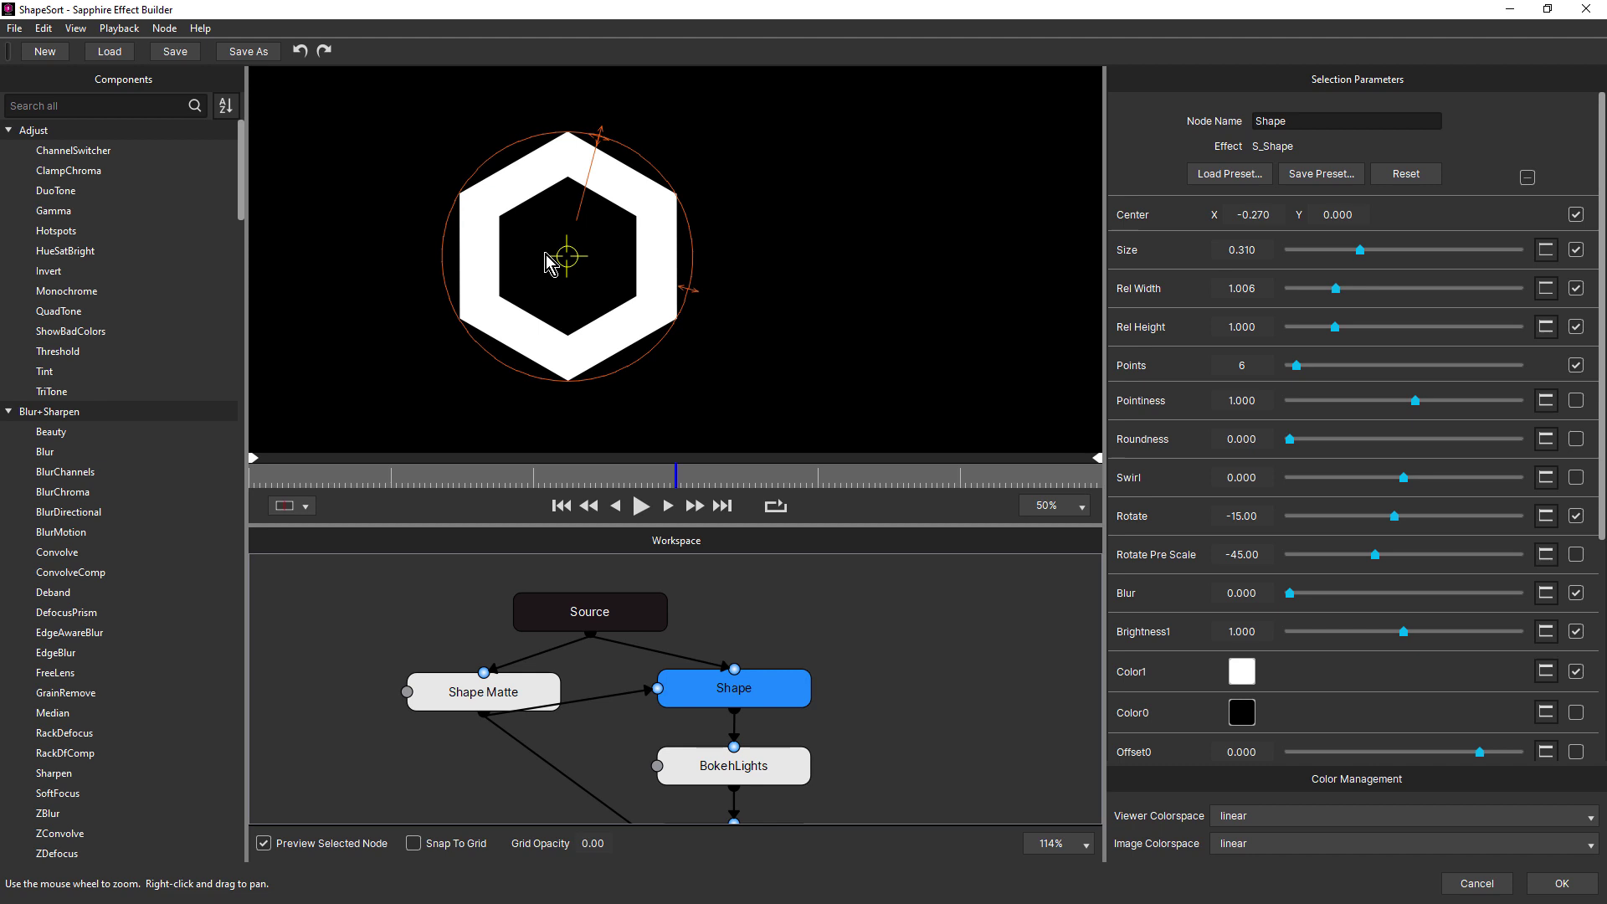
pyautogui.click(508, 694)
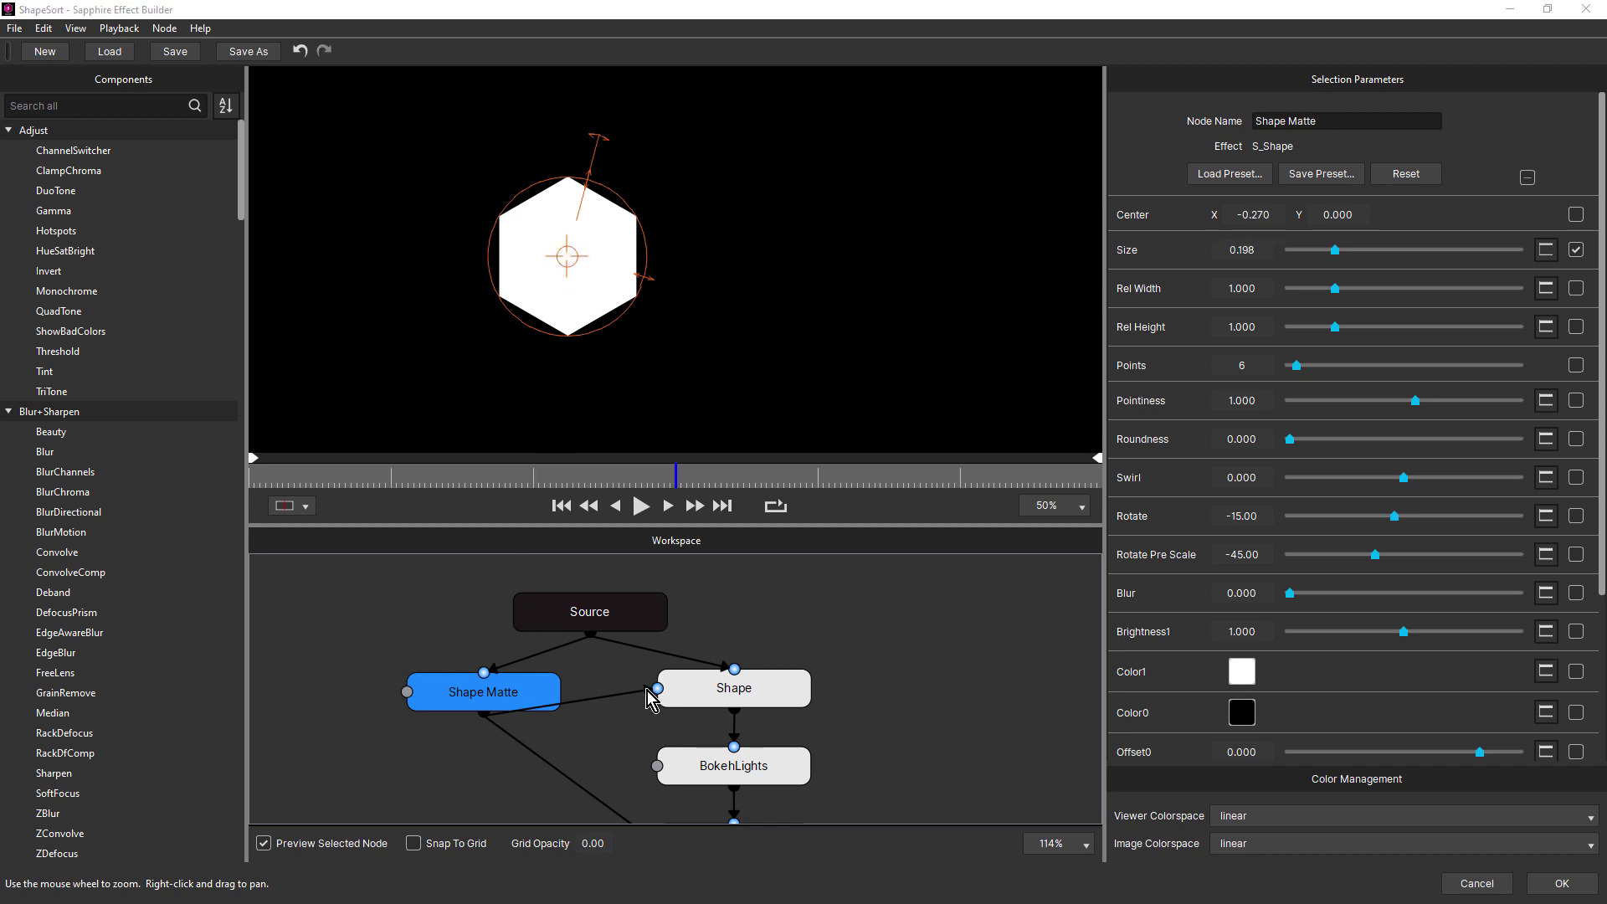
pyautogui.moveTo(650, 691); pyautogui.dragTo(682, 696)
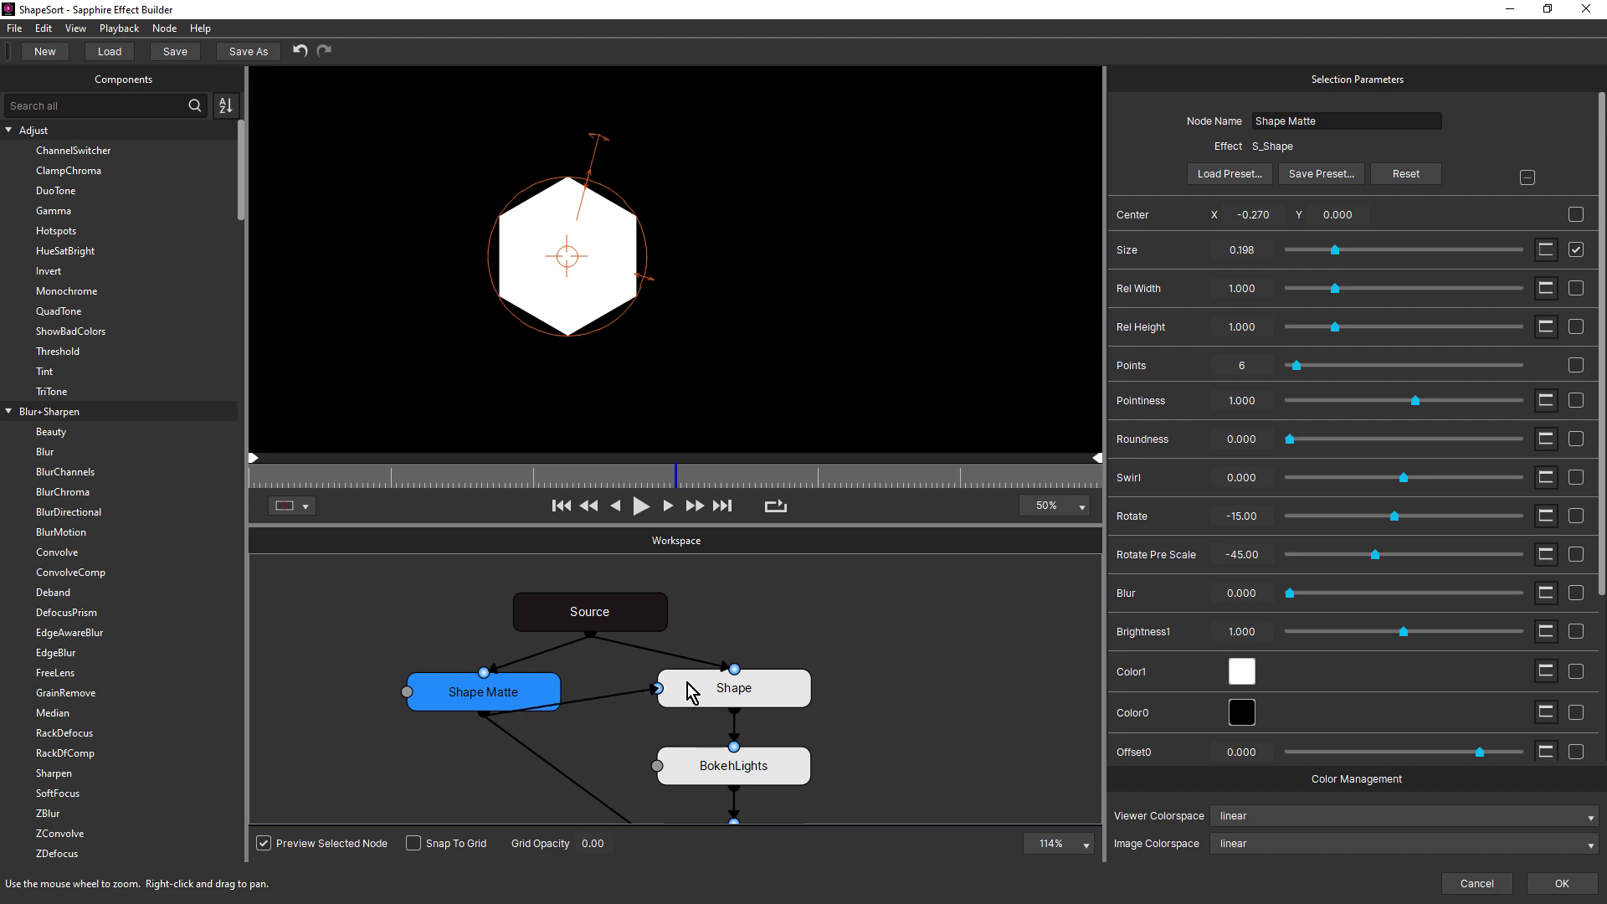
pyautogui.click(691, 690)
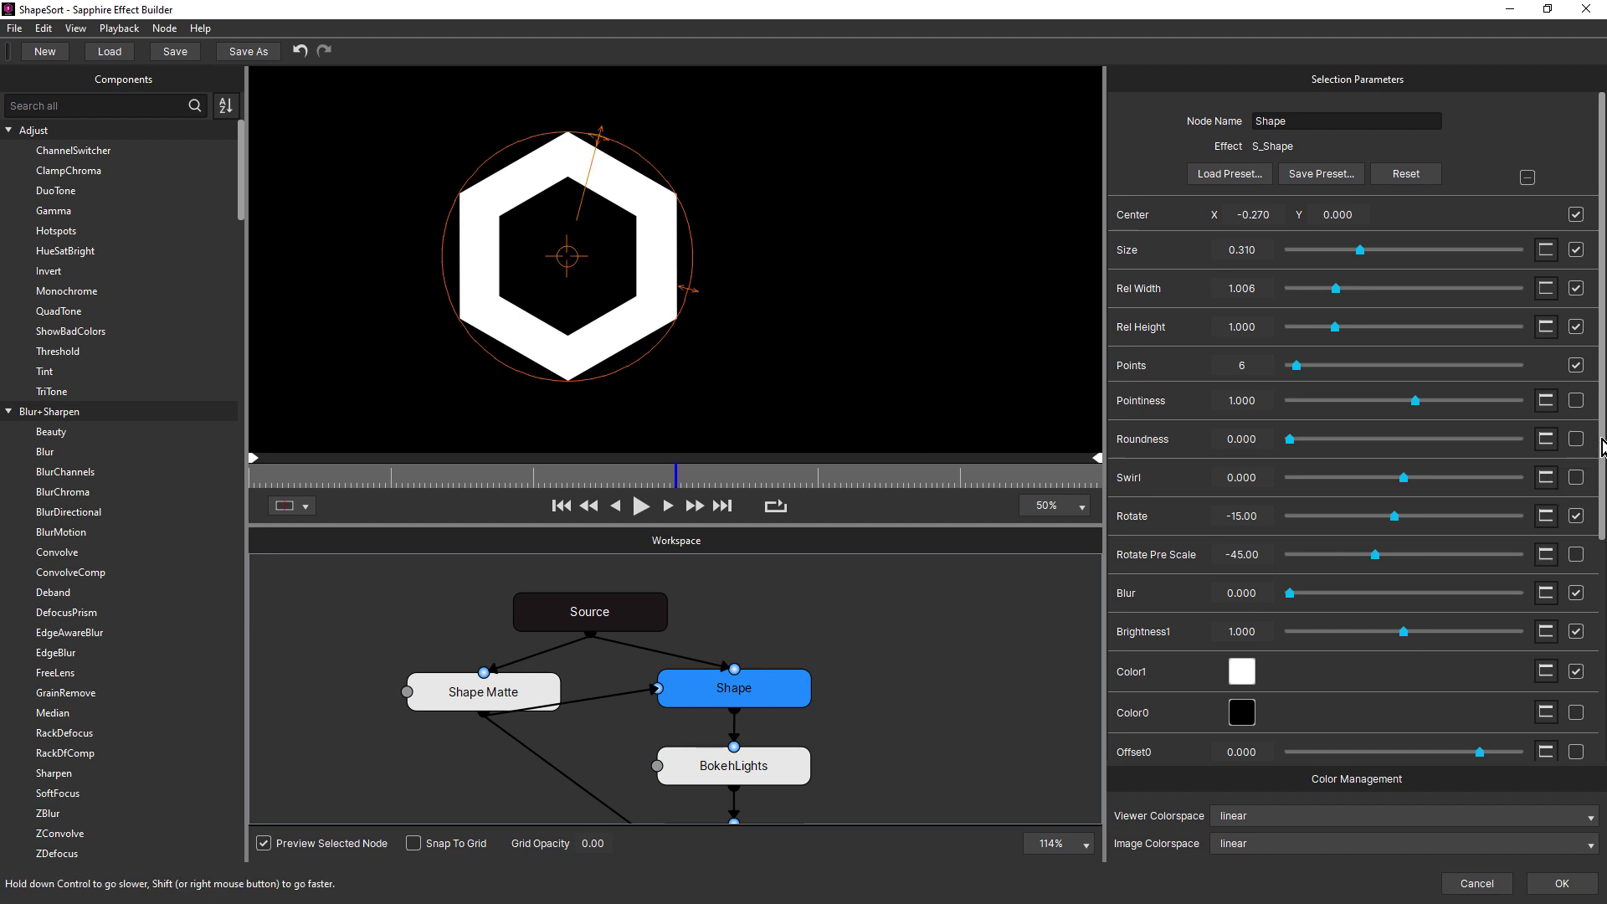
pyautogui.moveTo(1602, 446); pyautogui.dragTo(1602, 667)
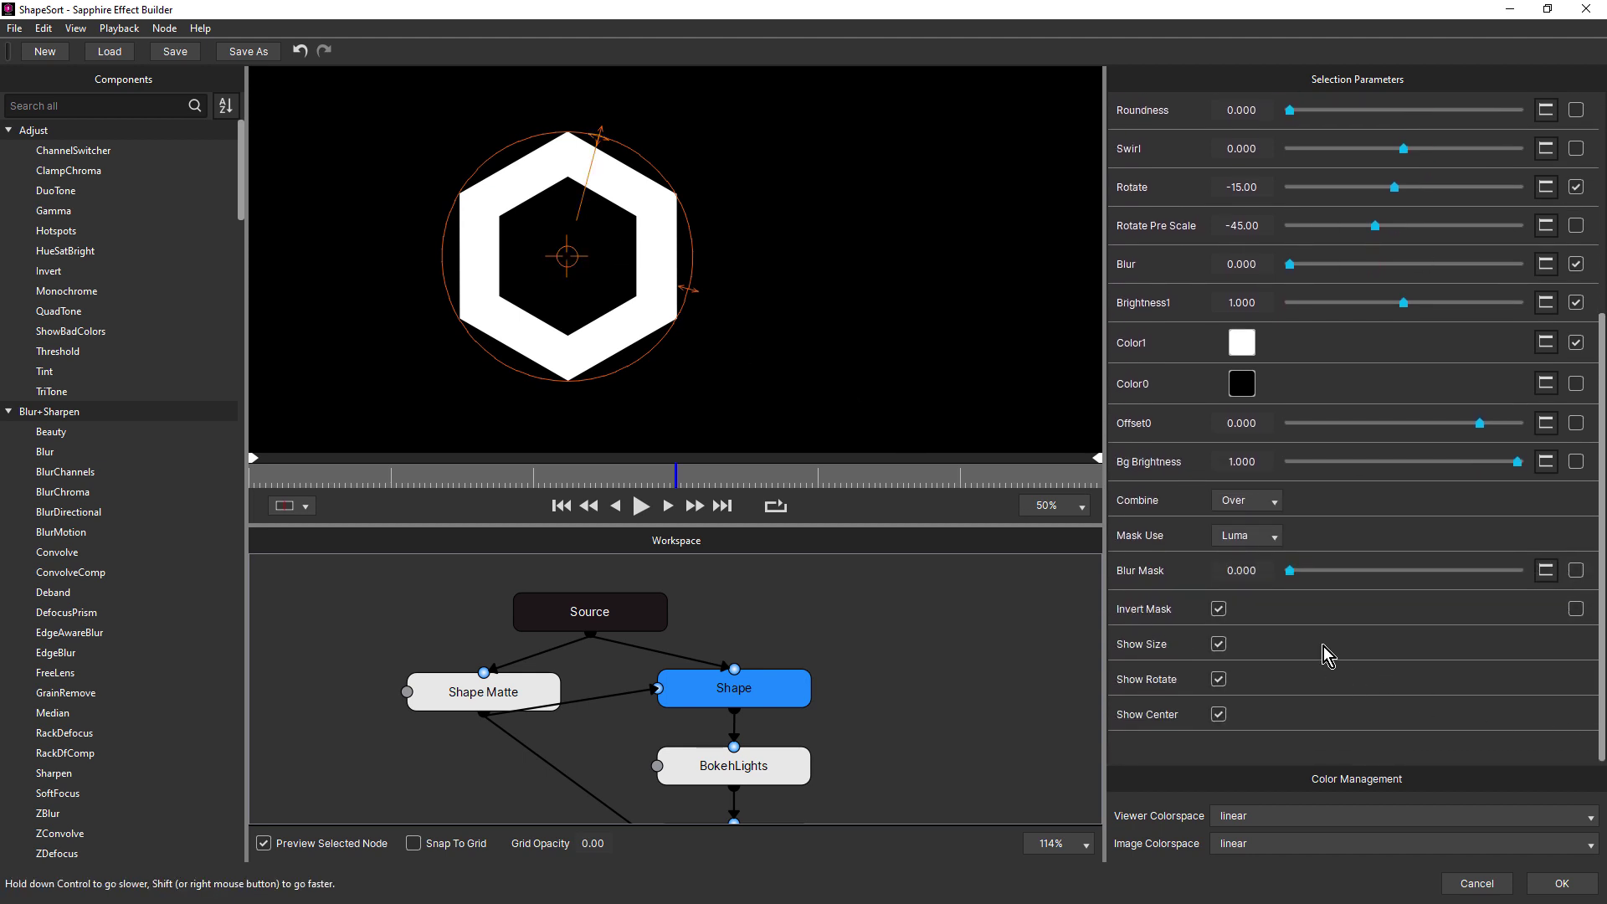
pyautogui.click(1219, 610)
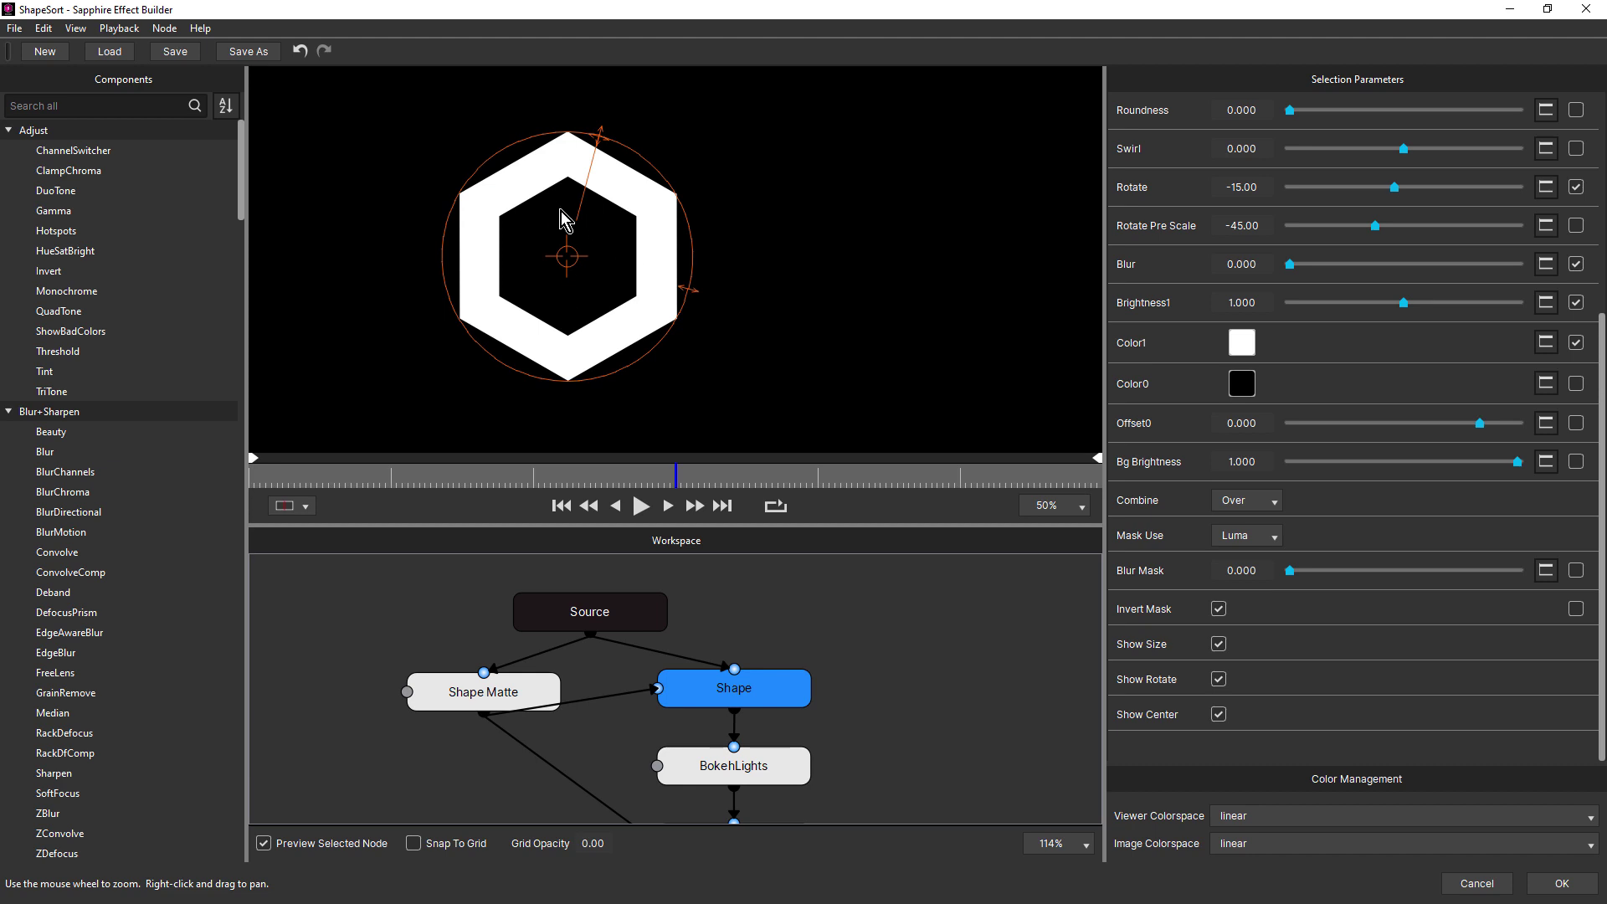
# - Lower BokehLights' Use Source Color to test, then settle it at about 0.995
pyautogui.click(763, 768)
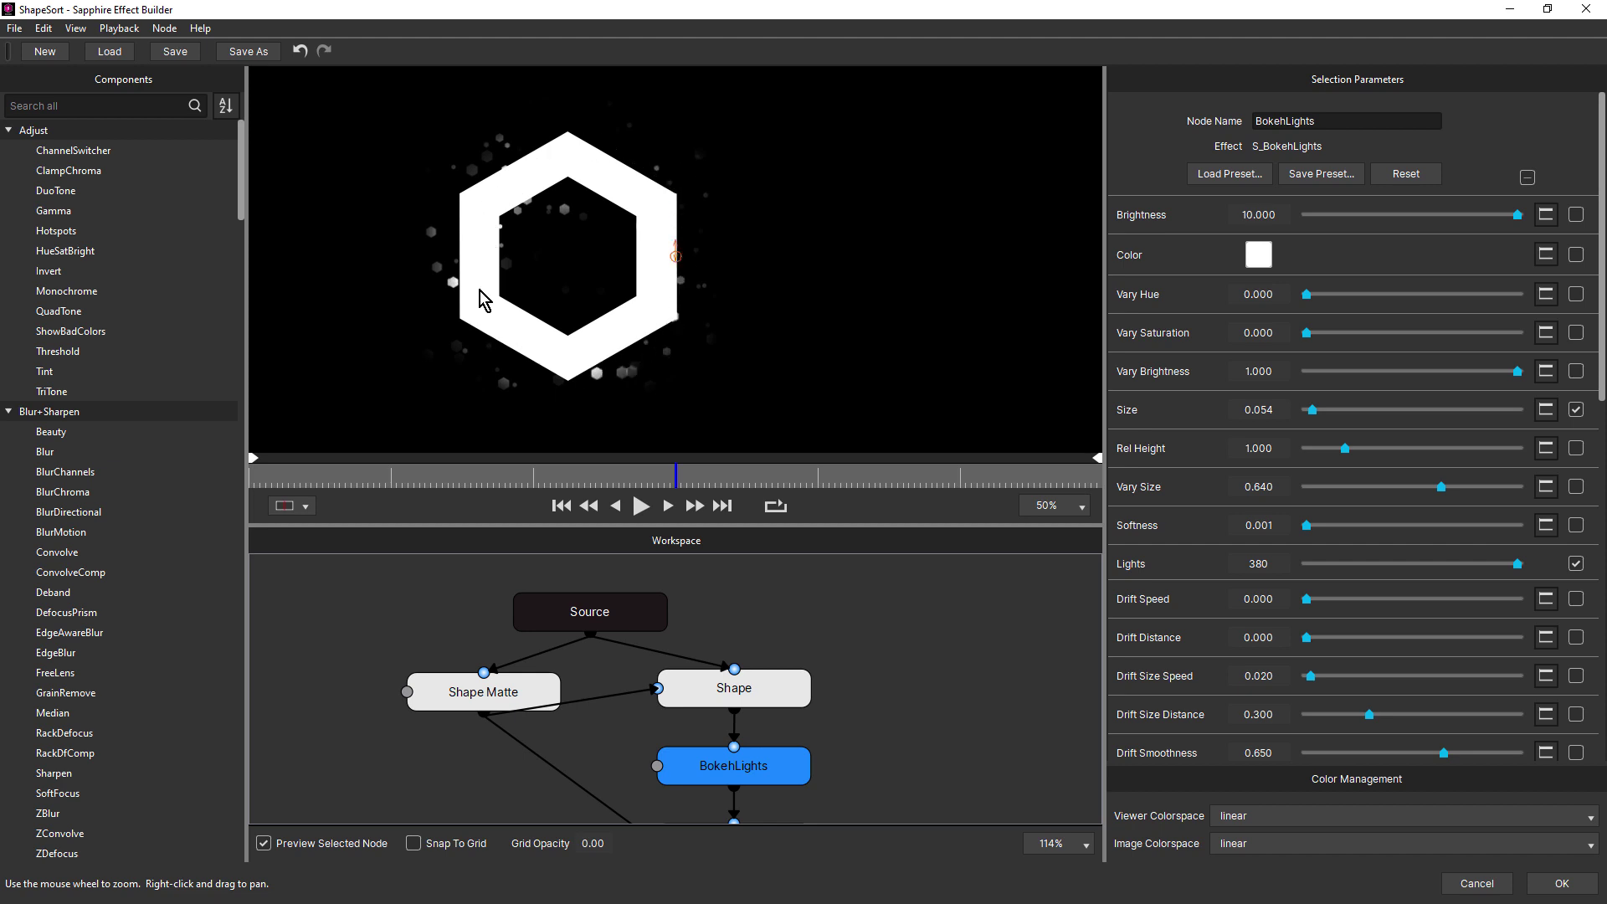
pyautogui.moveTo(1601, 300); pyautogui.dragTo(1594, 548)
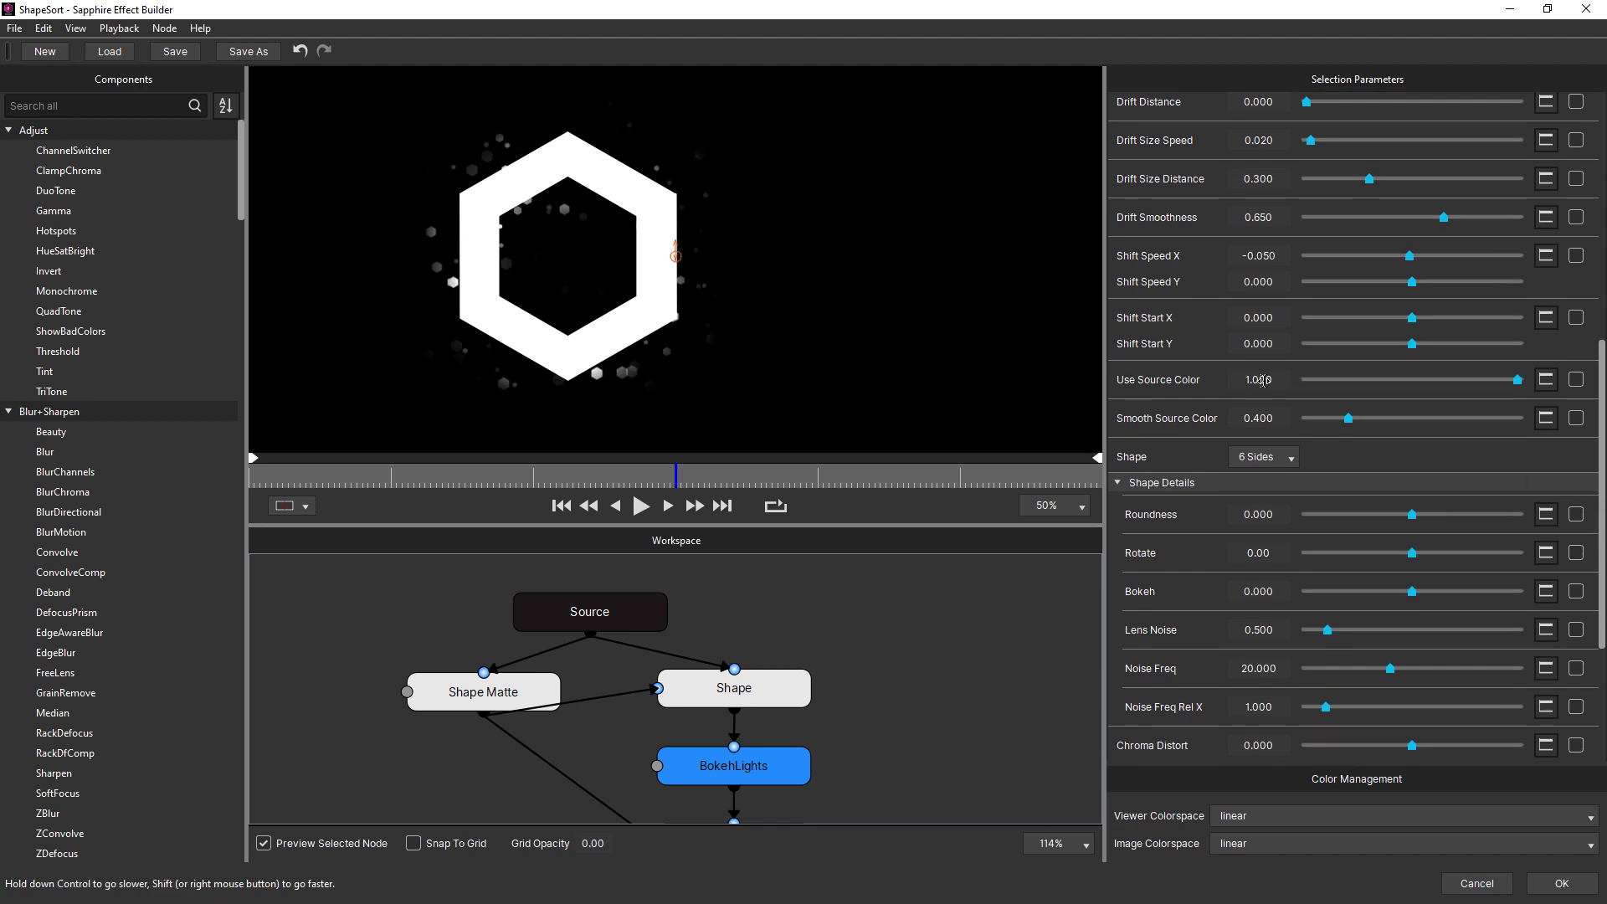
pyautogui.moveTo(1516, 383); pyautogui.dragTo(1304, 385)
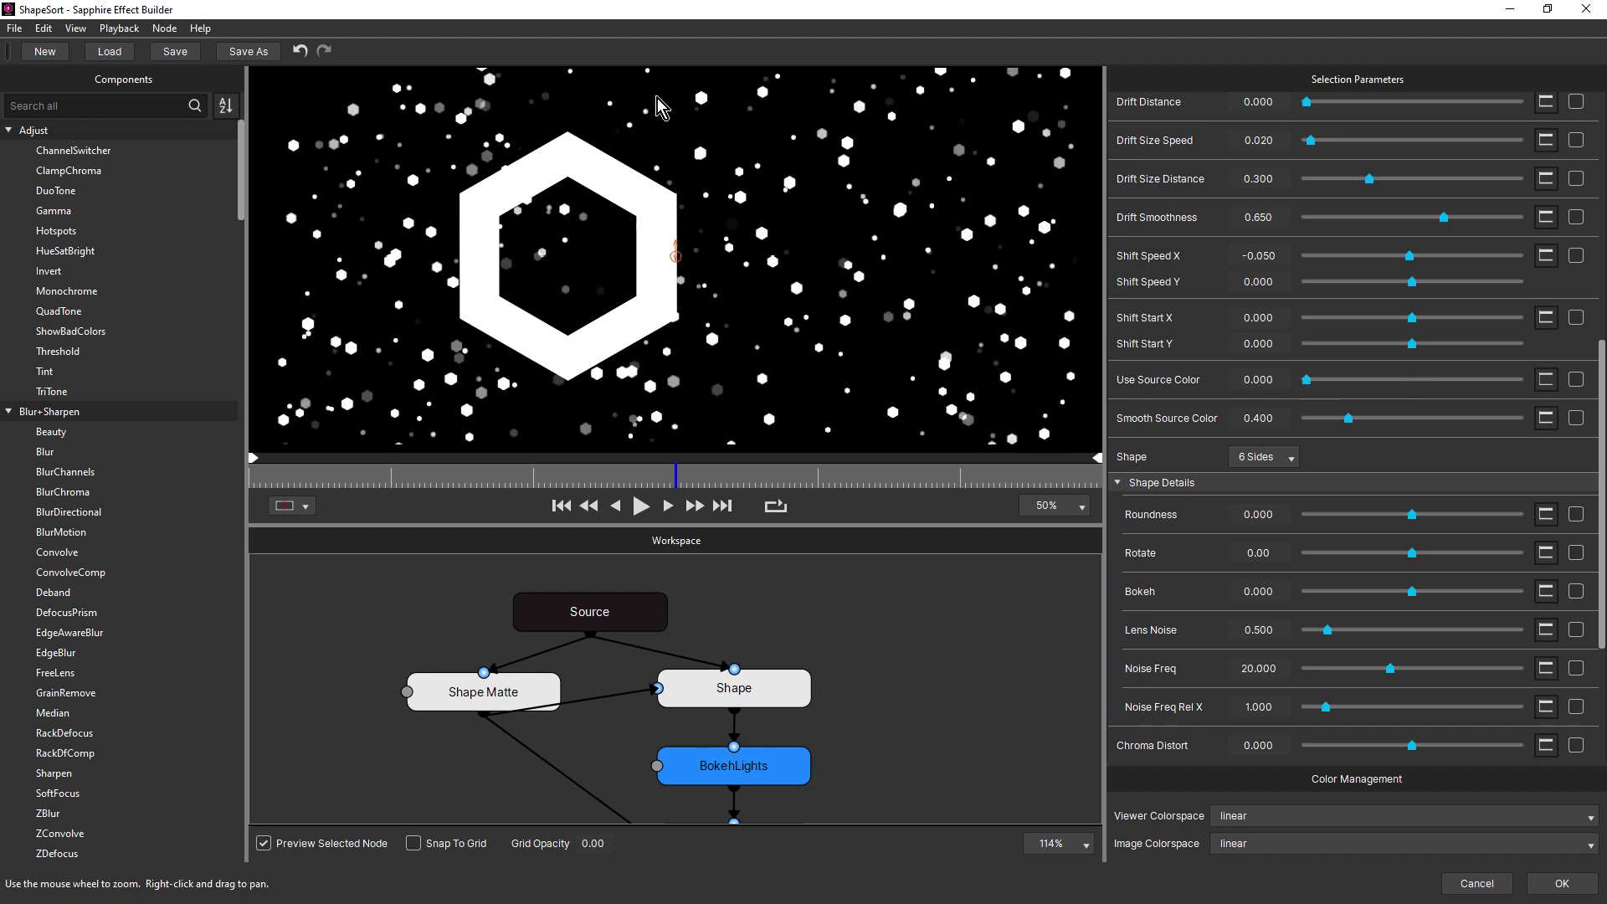
pyautogui.click(1522, 381)
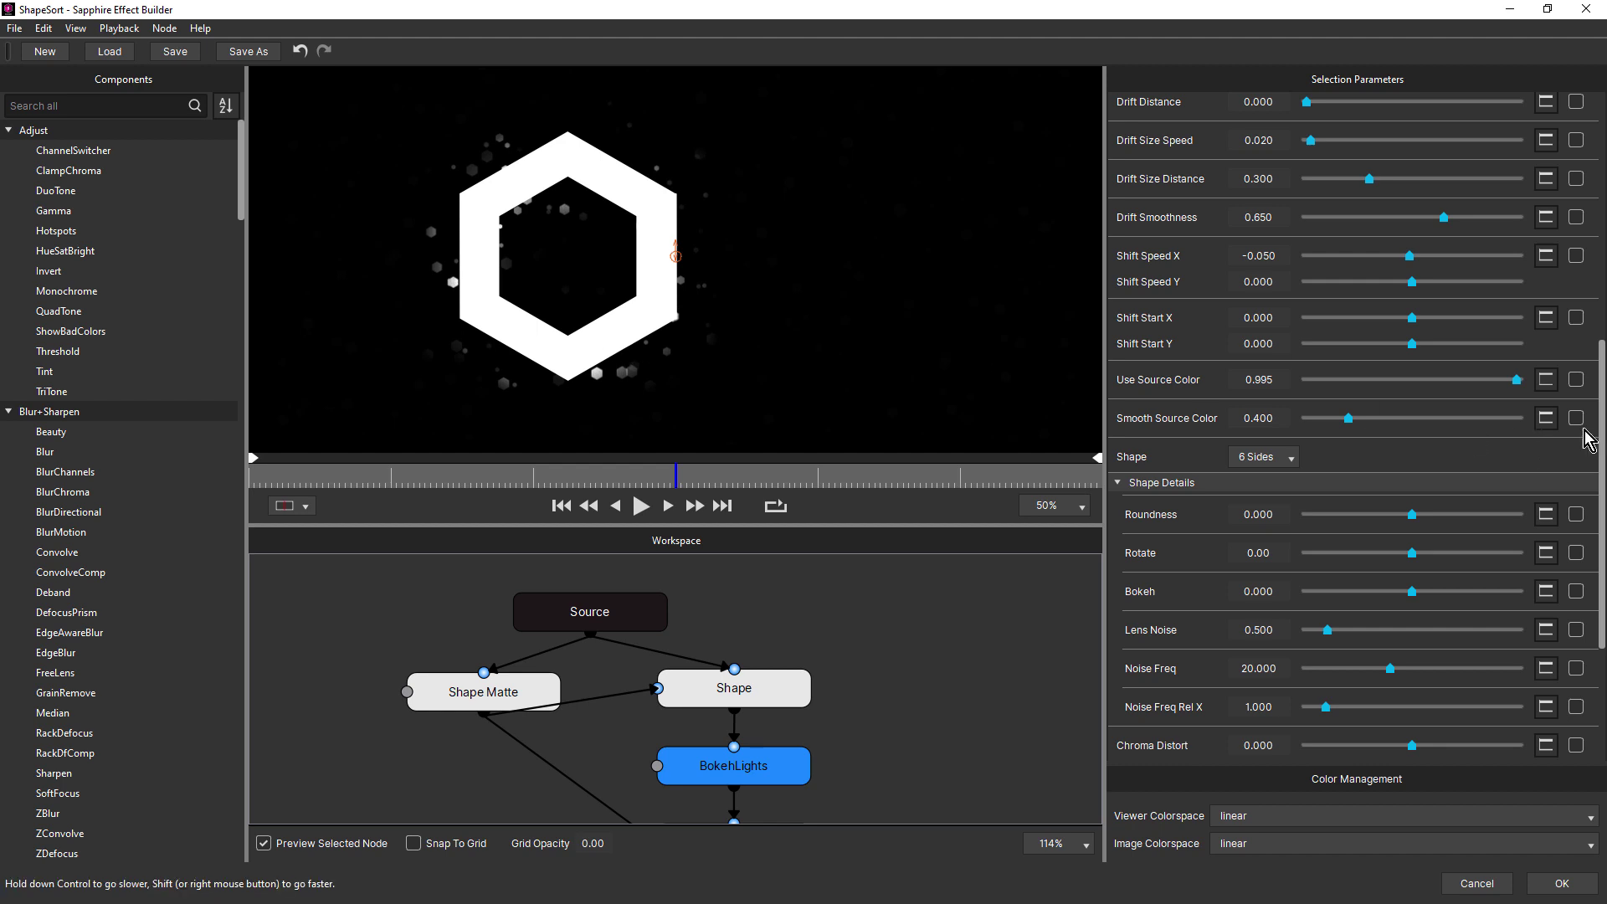
pyautogui.scroll(10, 1597, 444)
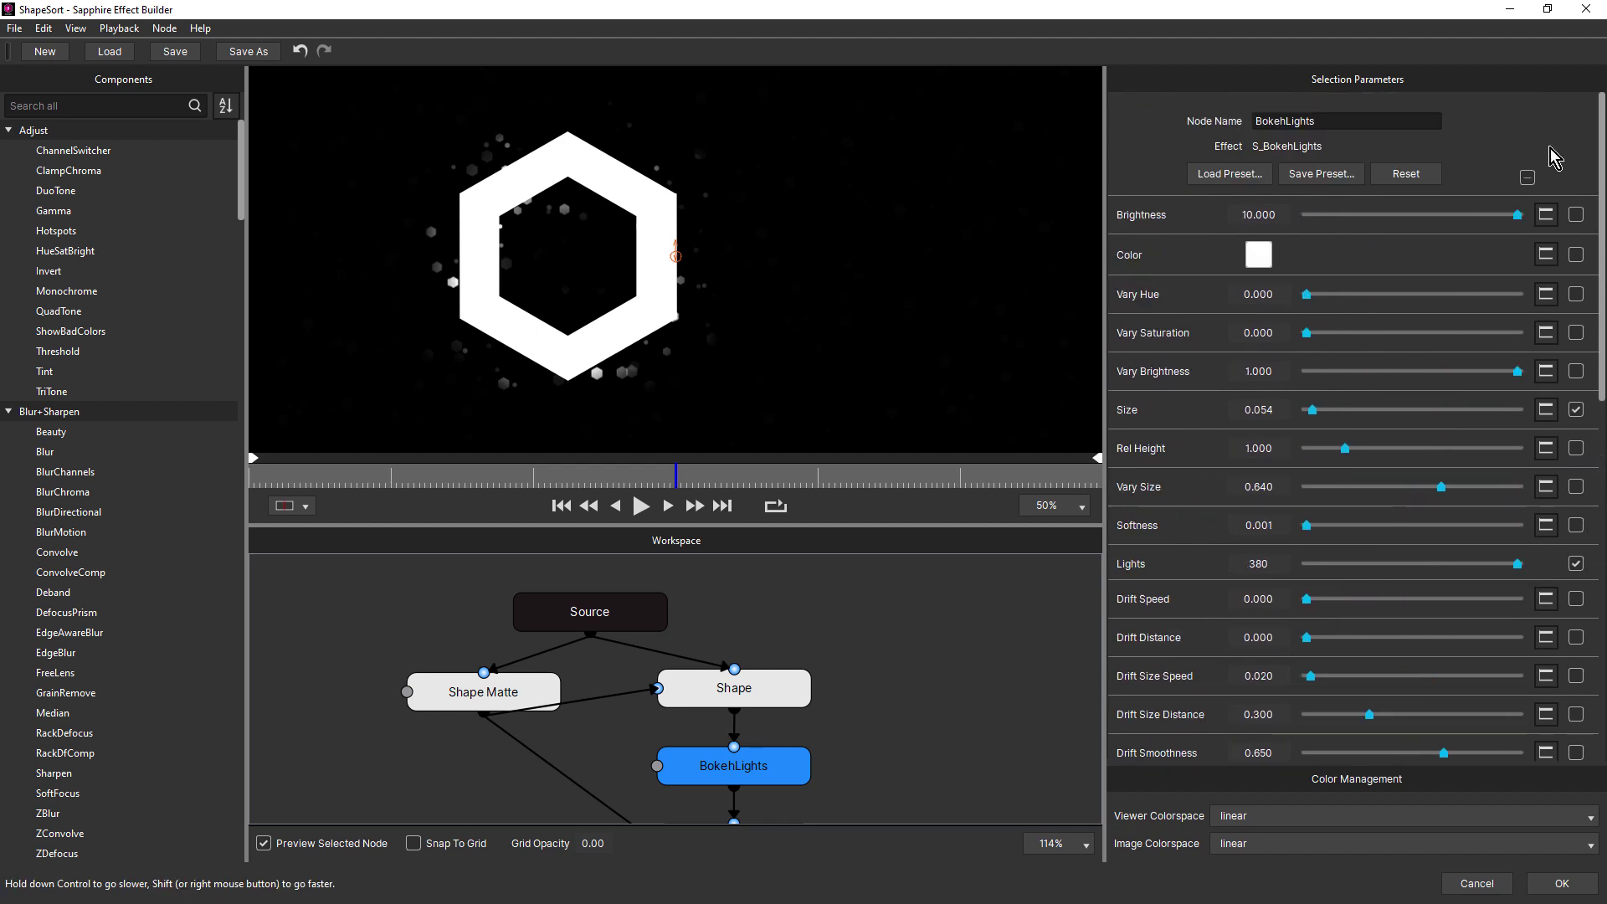
# - Browse BokehLights presets, pick Source User, and close the preset browser
pyautogui.click(1230, 173)
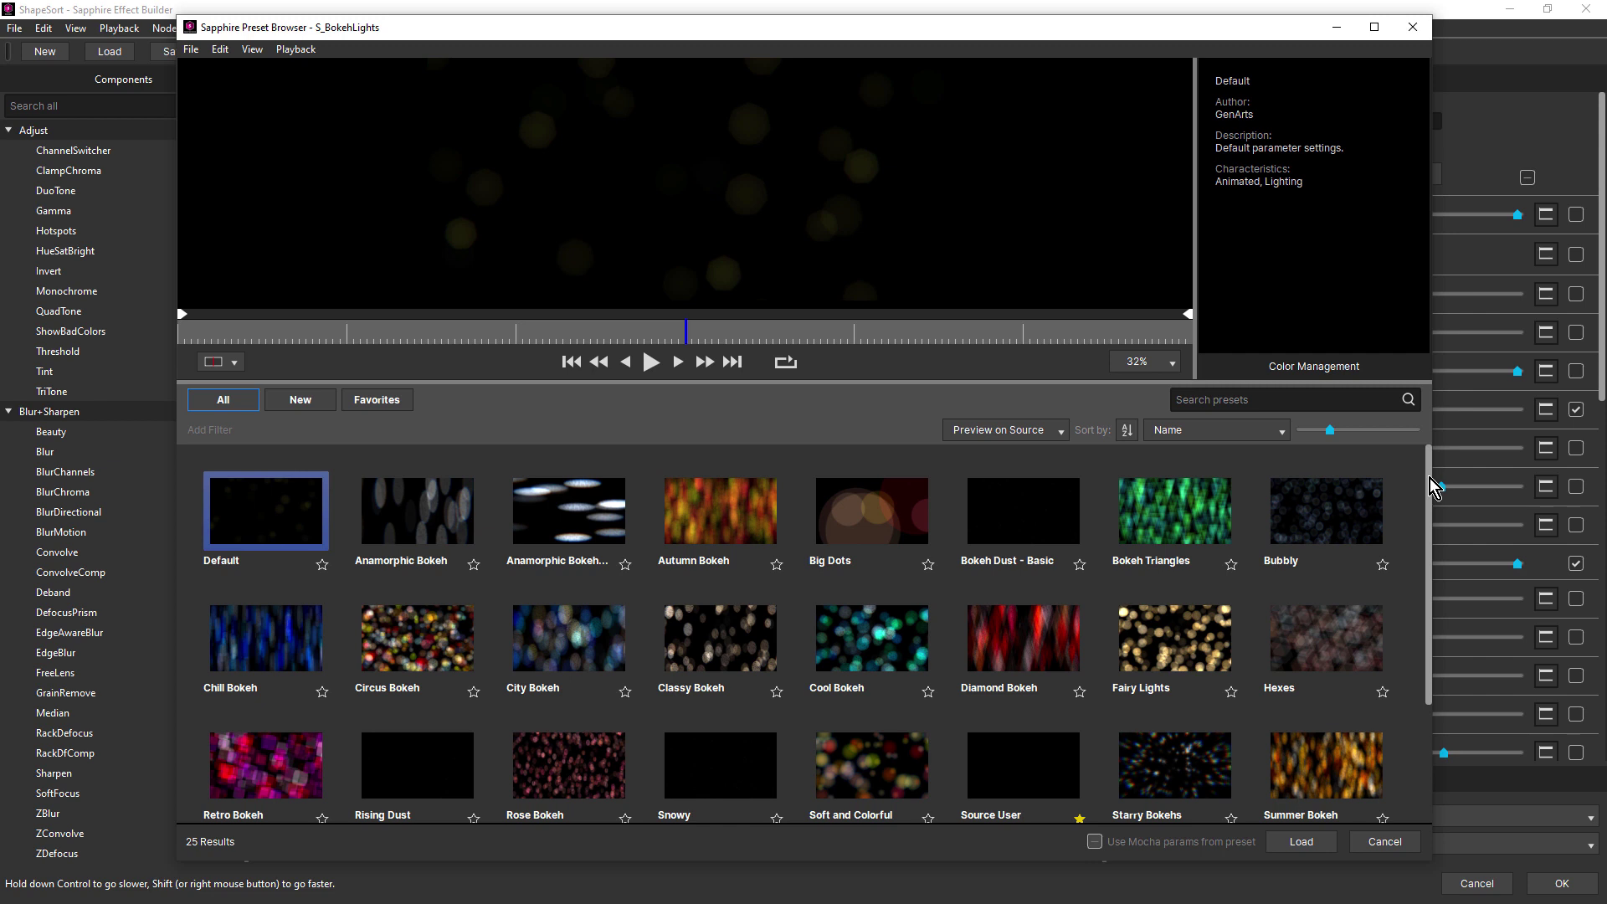
pyautogui.moveTo(1432, 486); pyautogui.dragTo(1433, 606)
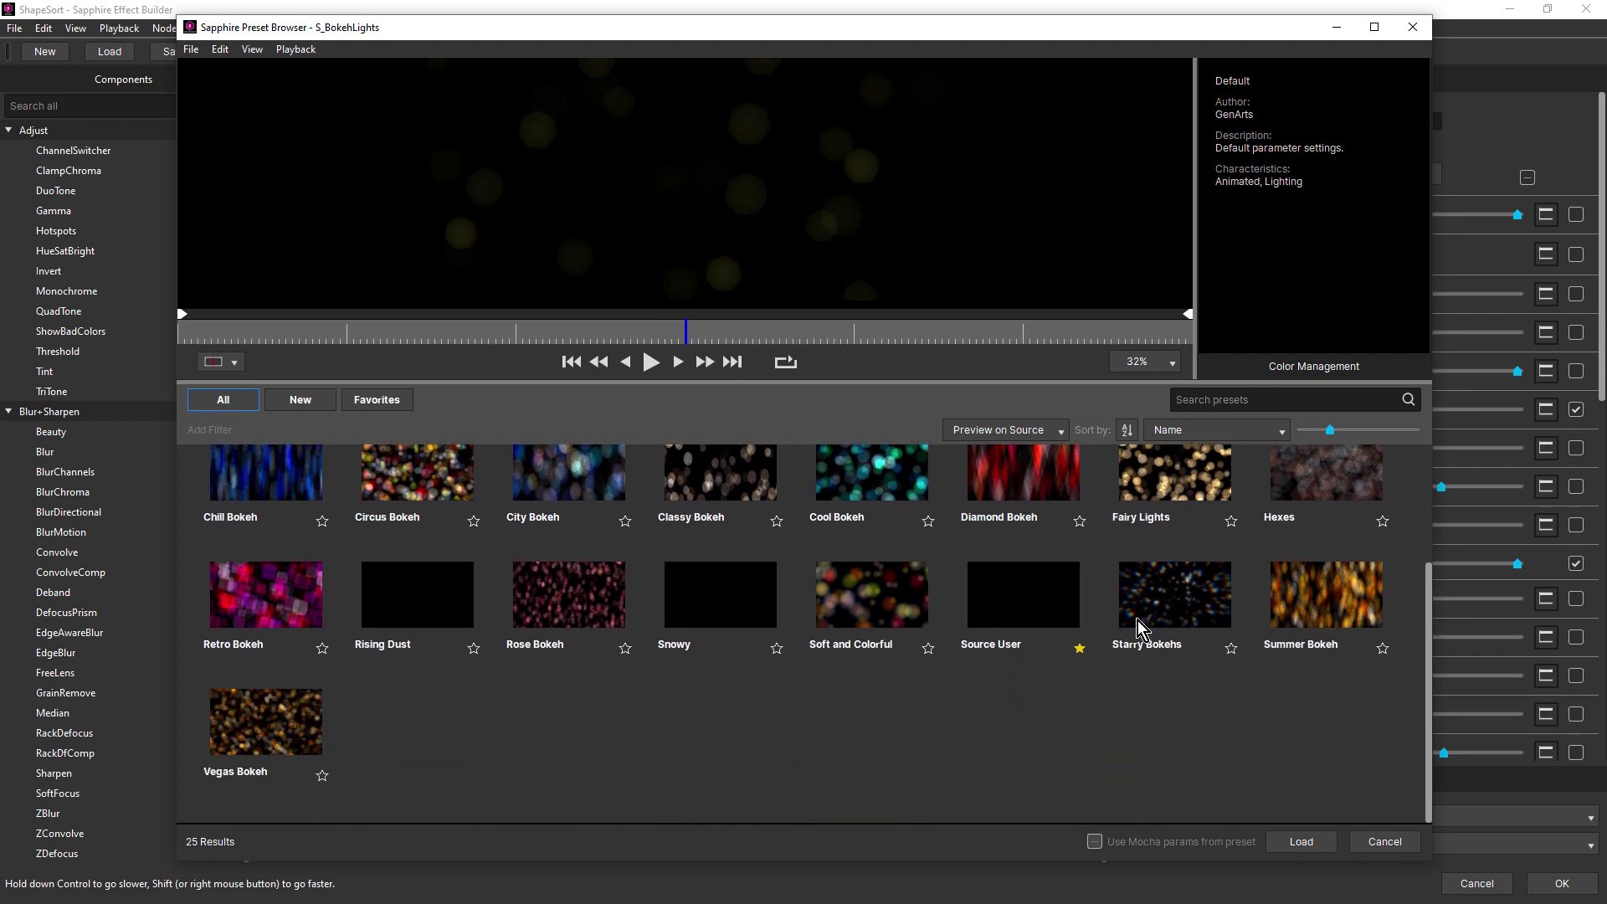
pyautogui.click(1017, 599)
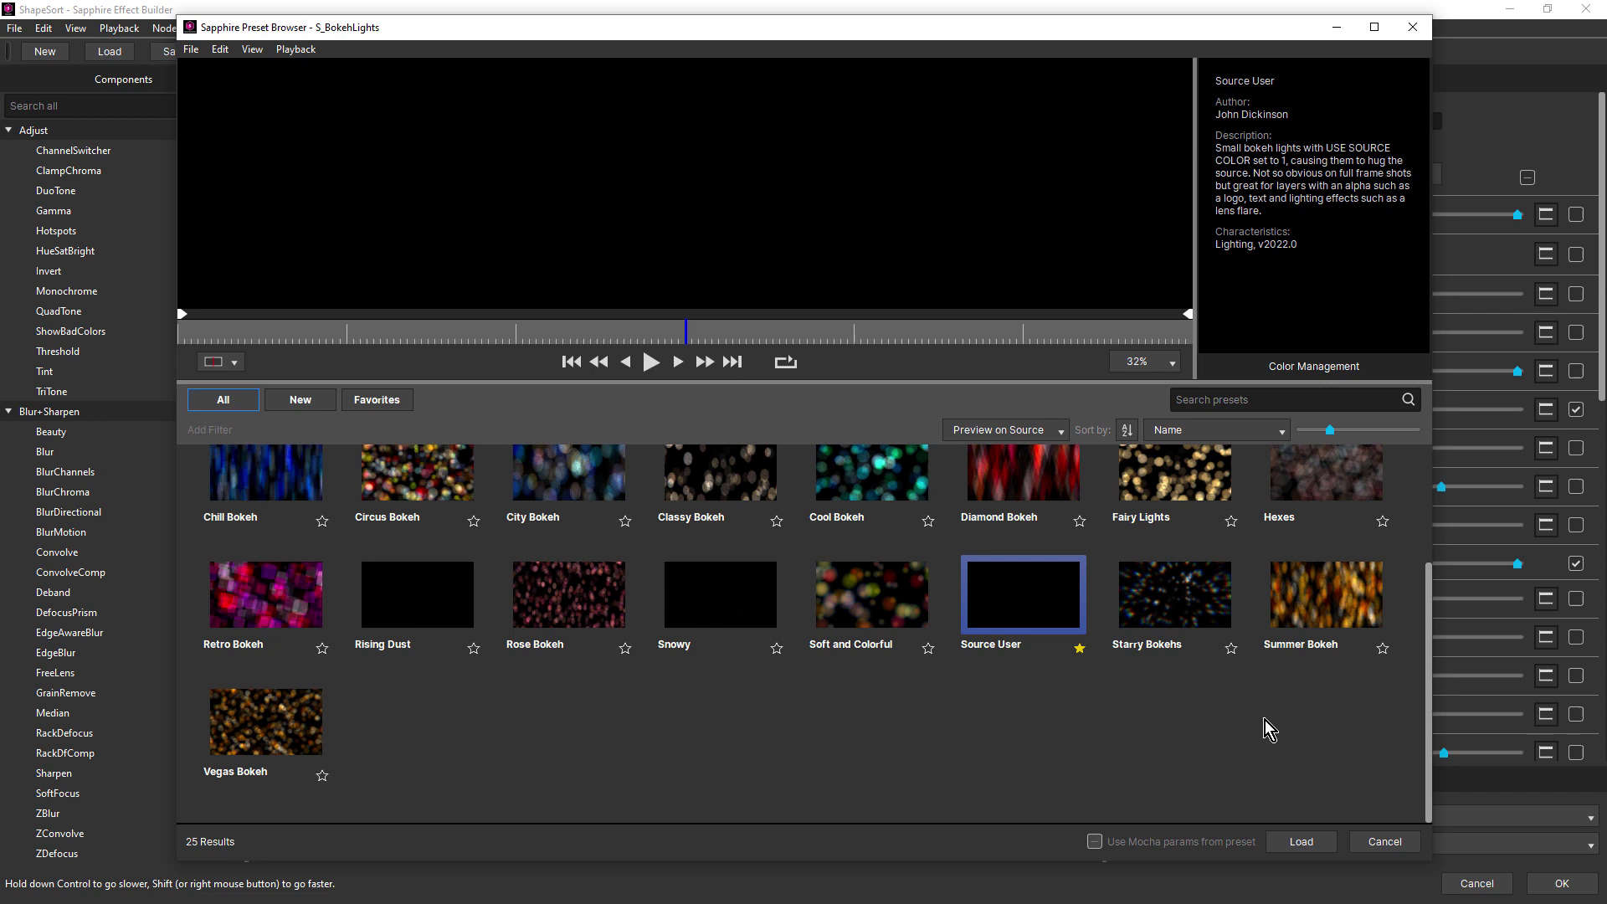
pyautogui.click(1385, 839)
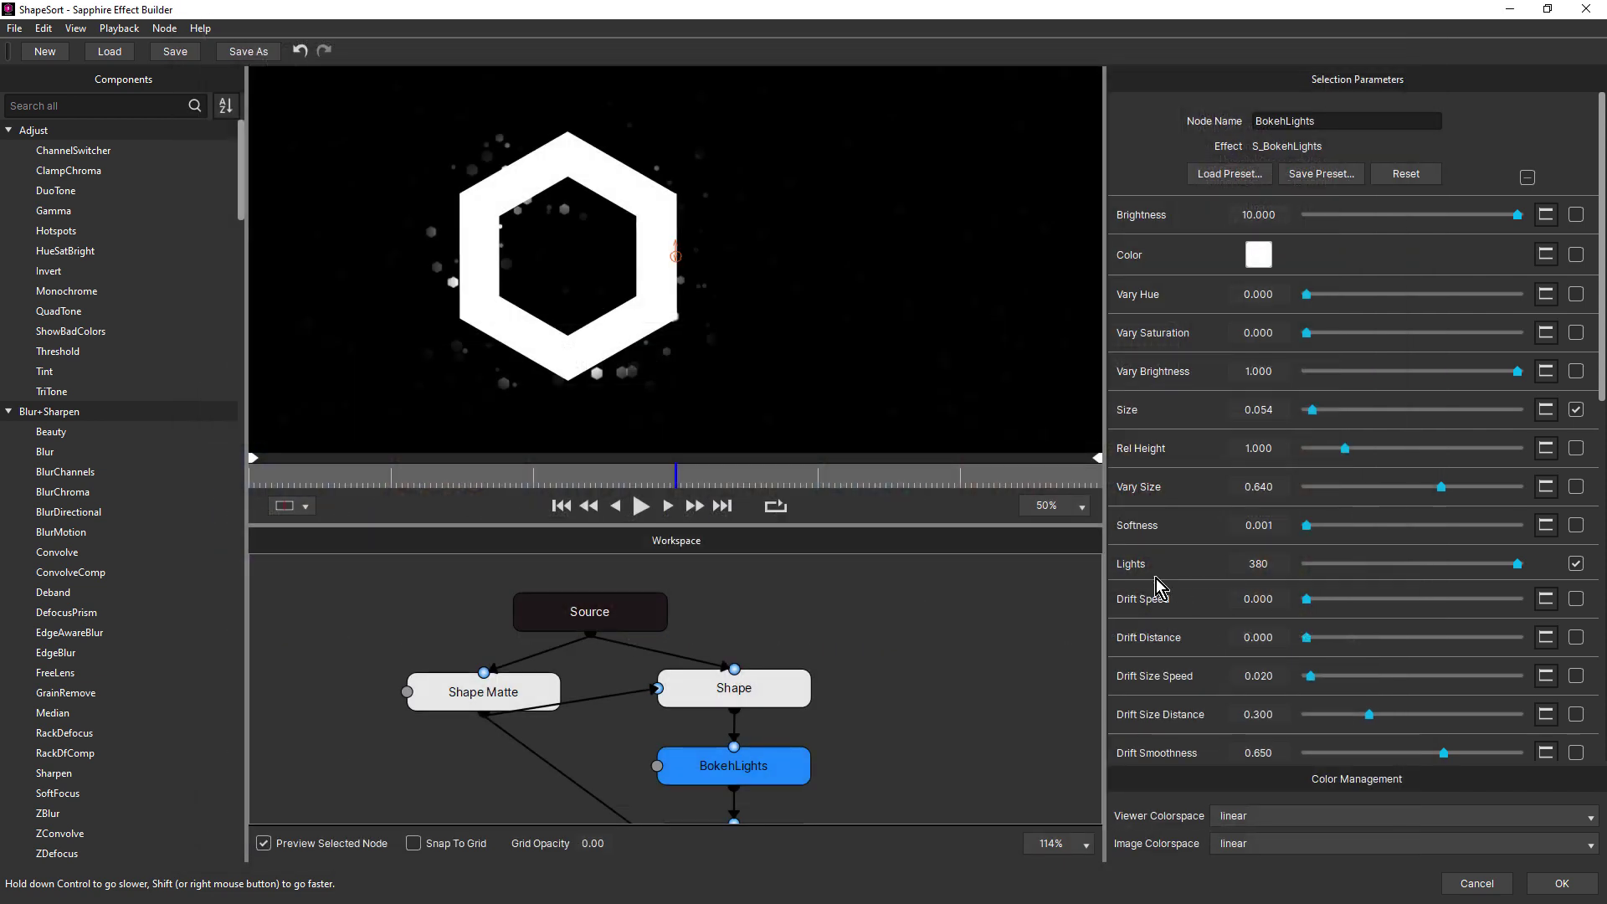
# - Try rounder BokehLights Roundness values, then reset Roundness to 0.000 for sharp hexagons
pyautogui.scroll(4, 554, 228)
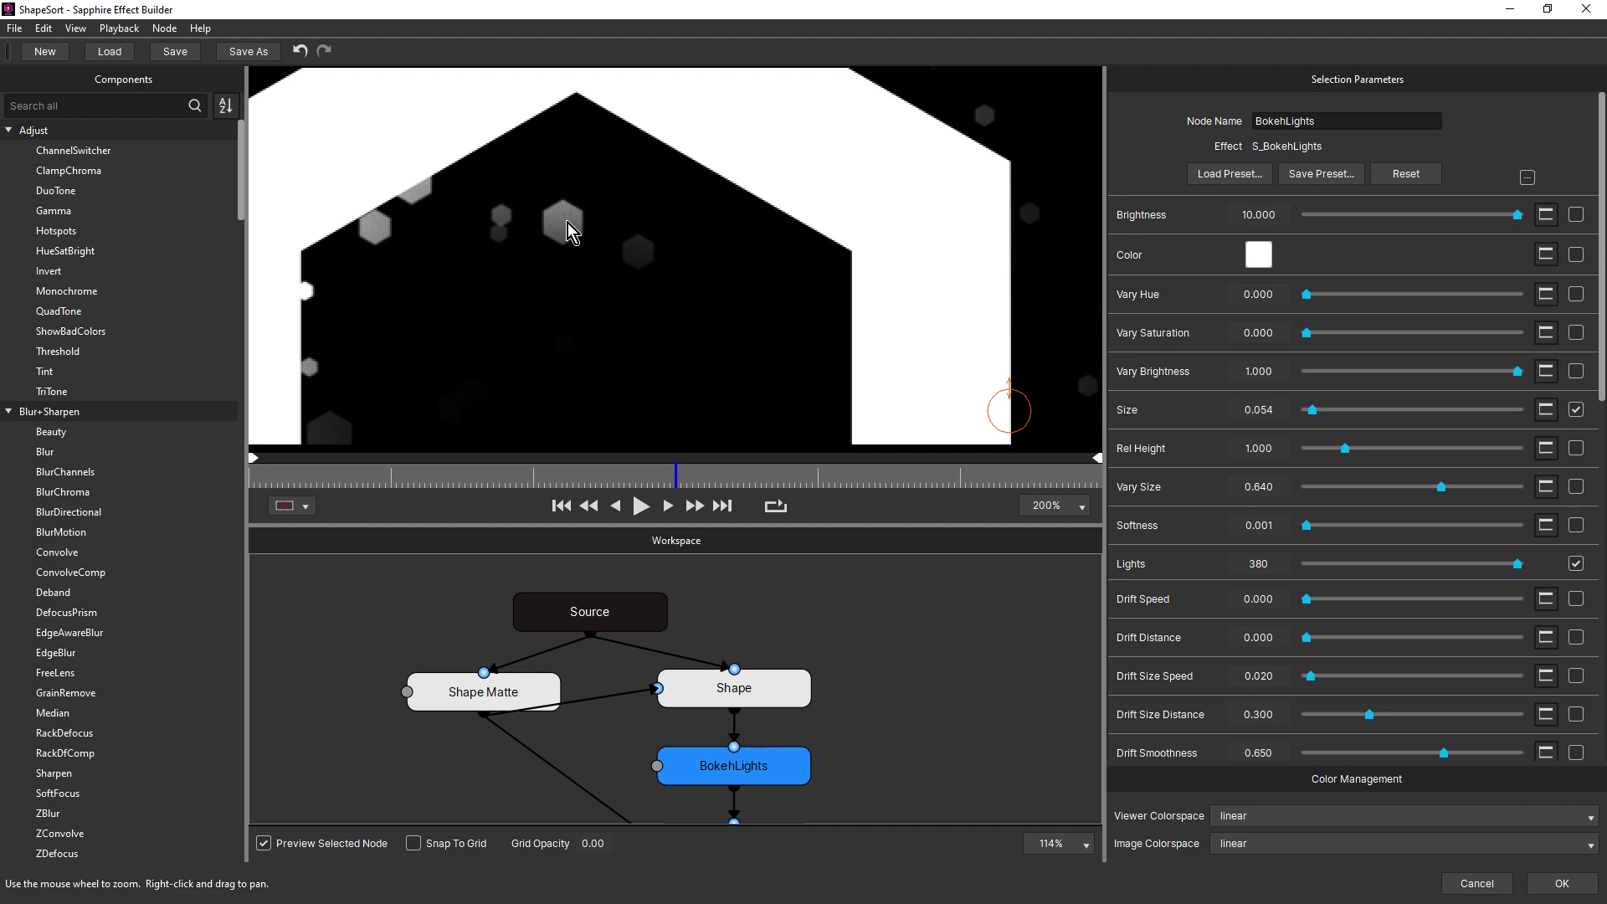
pyautogui.moveTo(1600, 343); pyautogui.dragTo(1598, 494)
pyautogui.scroll(-5, 1599, 494)
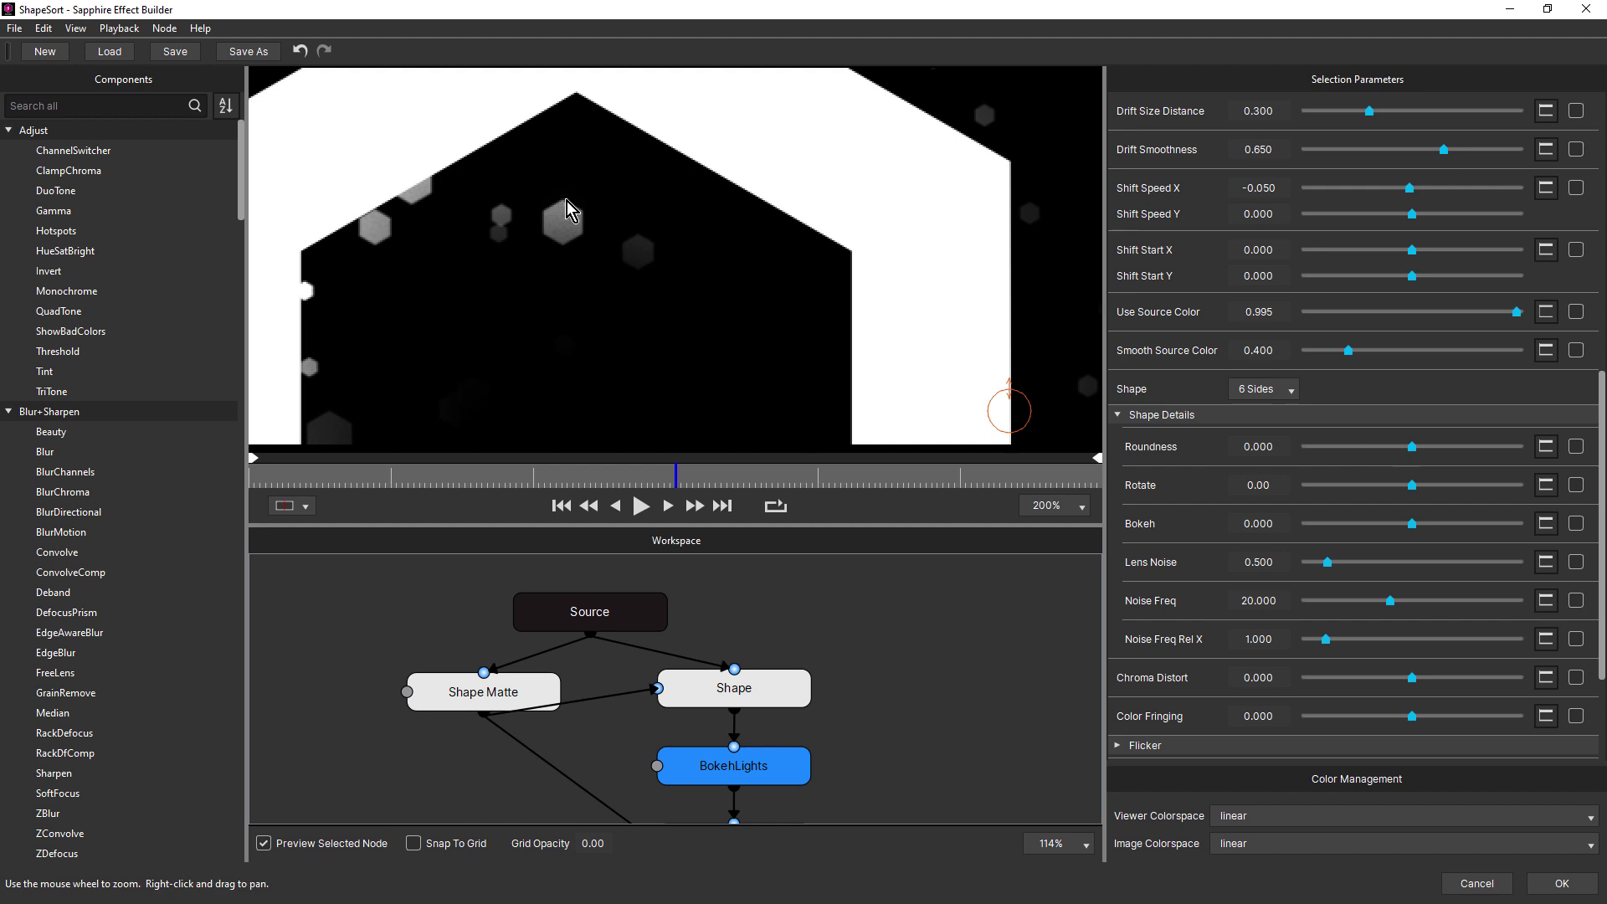
pyautogui.moveTo(1412, 449); pyautogui.dragTo(1458, 462)
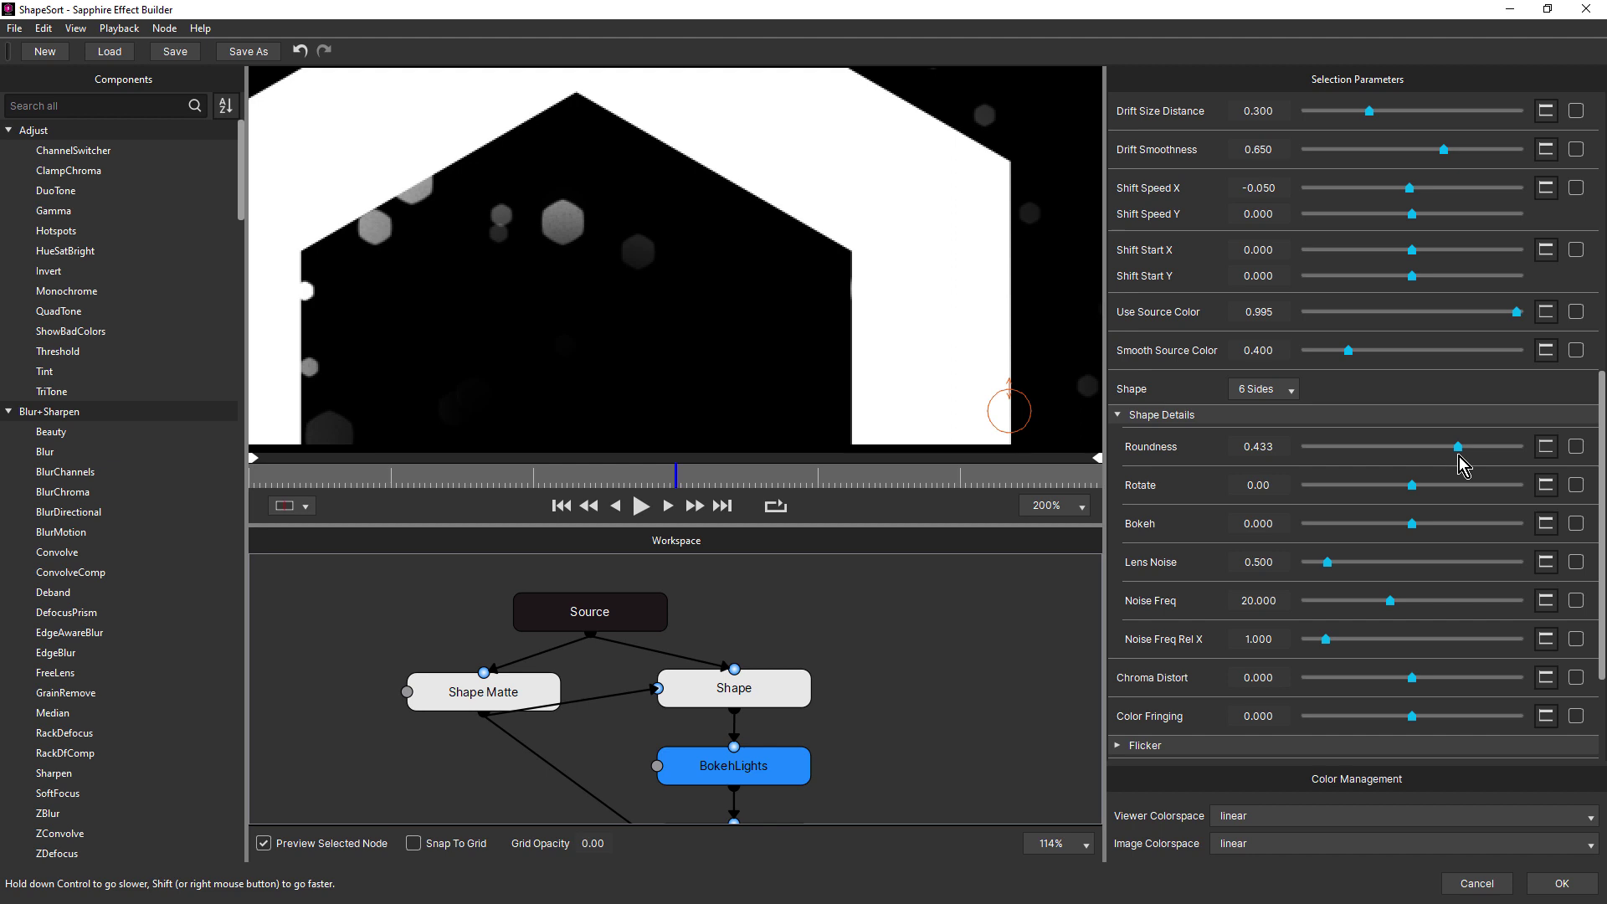
pyautogui.moveTo(1439, 458); pyautogui.dragTo(1386, 460)
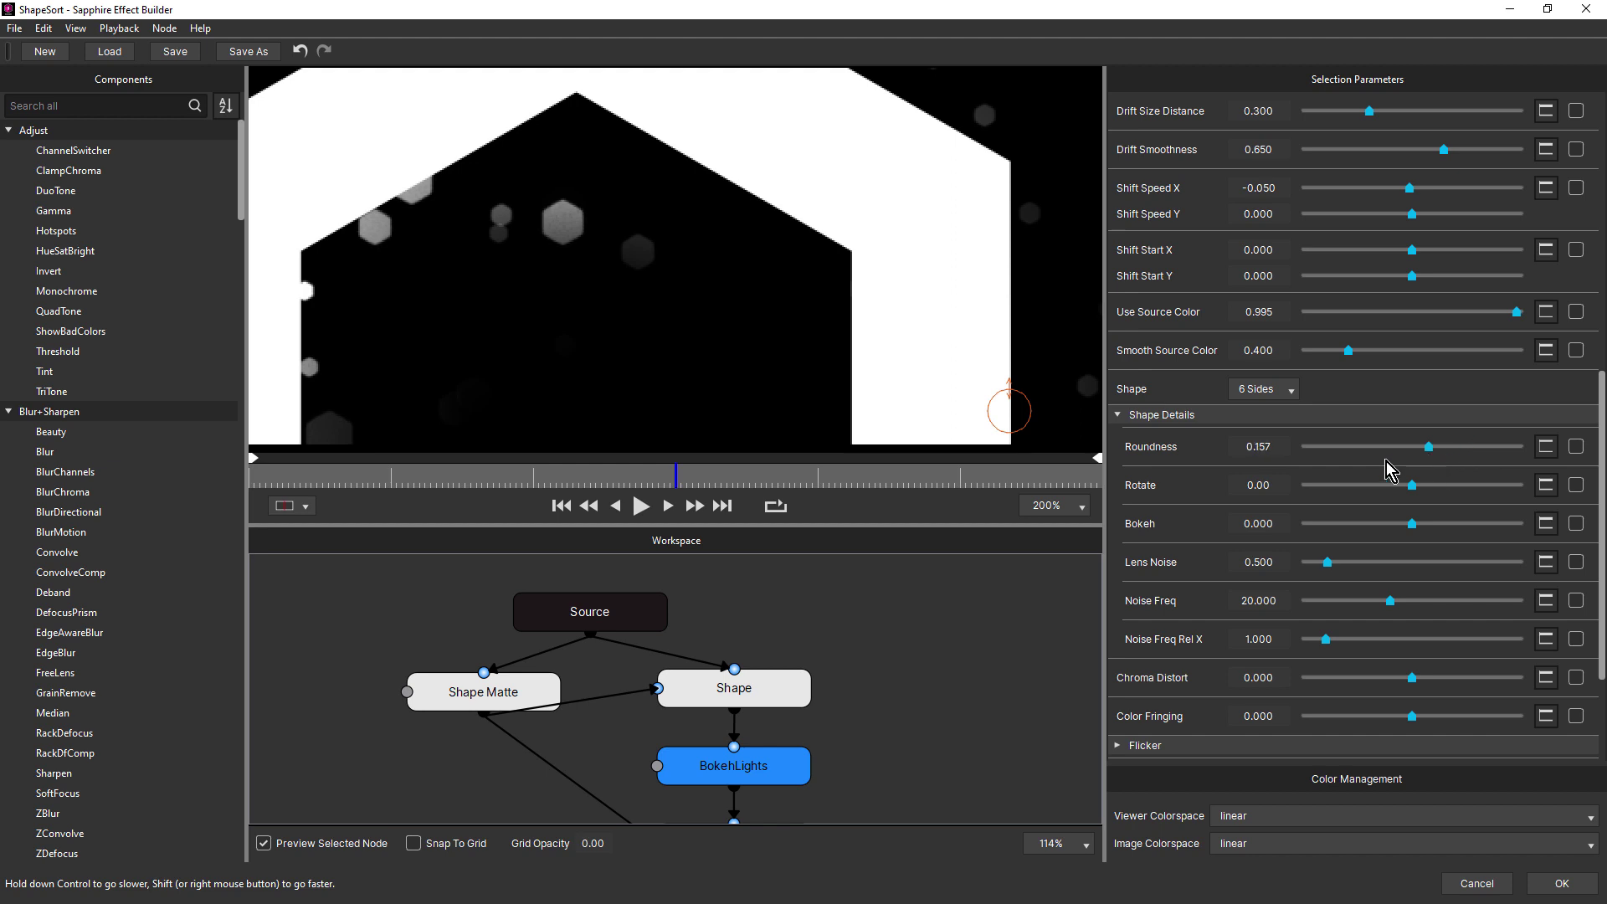
pyautogui.click(1261, 445)
pyautogui.write('0')
pyautogui.press('Return')
pyautogui.moveTo(903, 735); pyautogui.dragTo(900, 580)
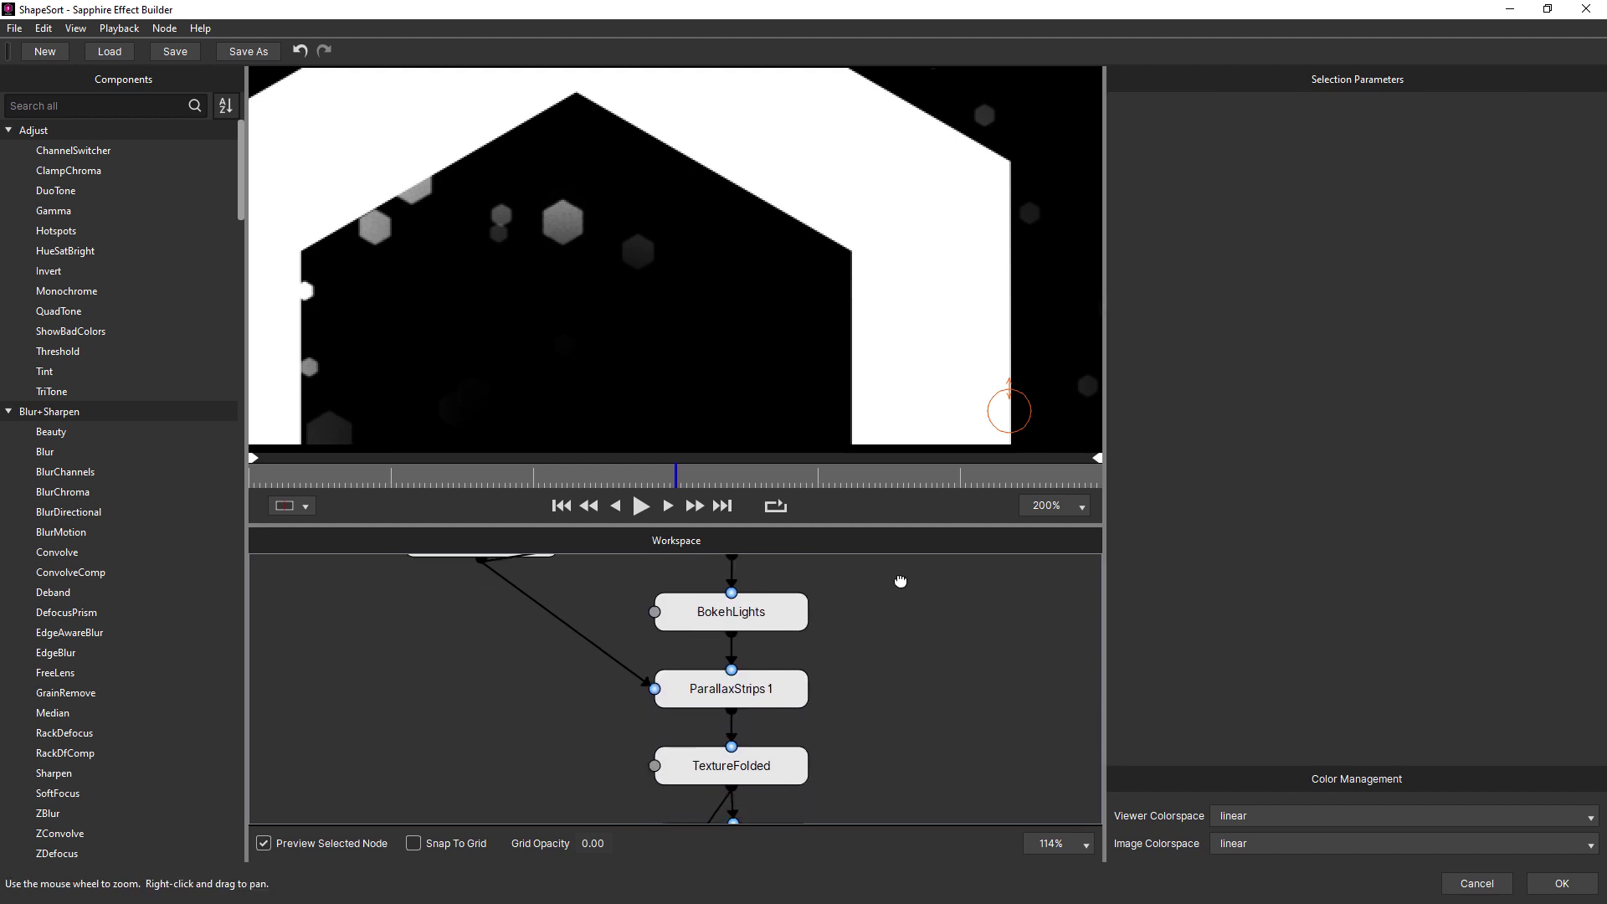
# - Try a larger ParallaxStrips1 Manual Amount (about 3.7), then undo back to 0.864
pyautogui.click(781, 691)
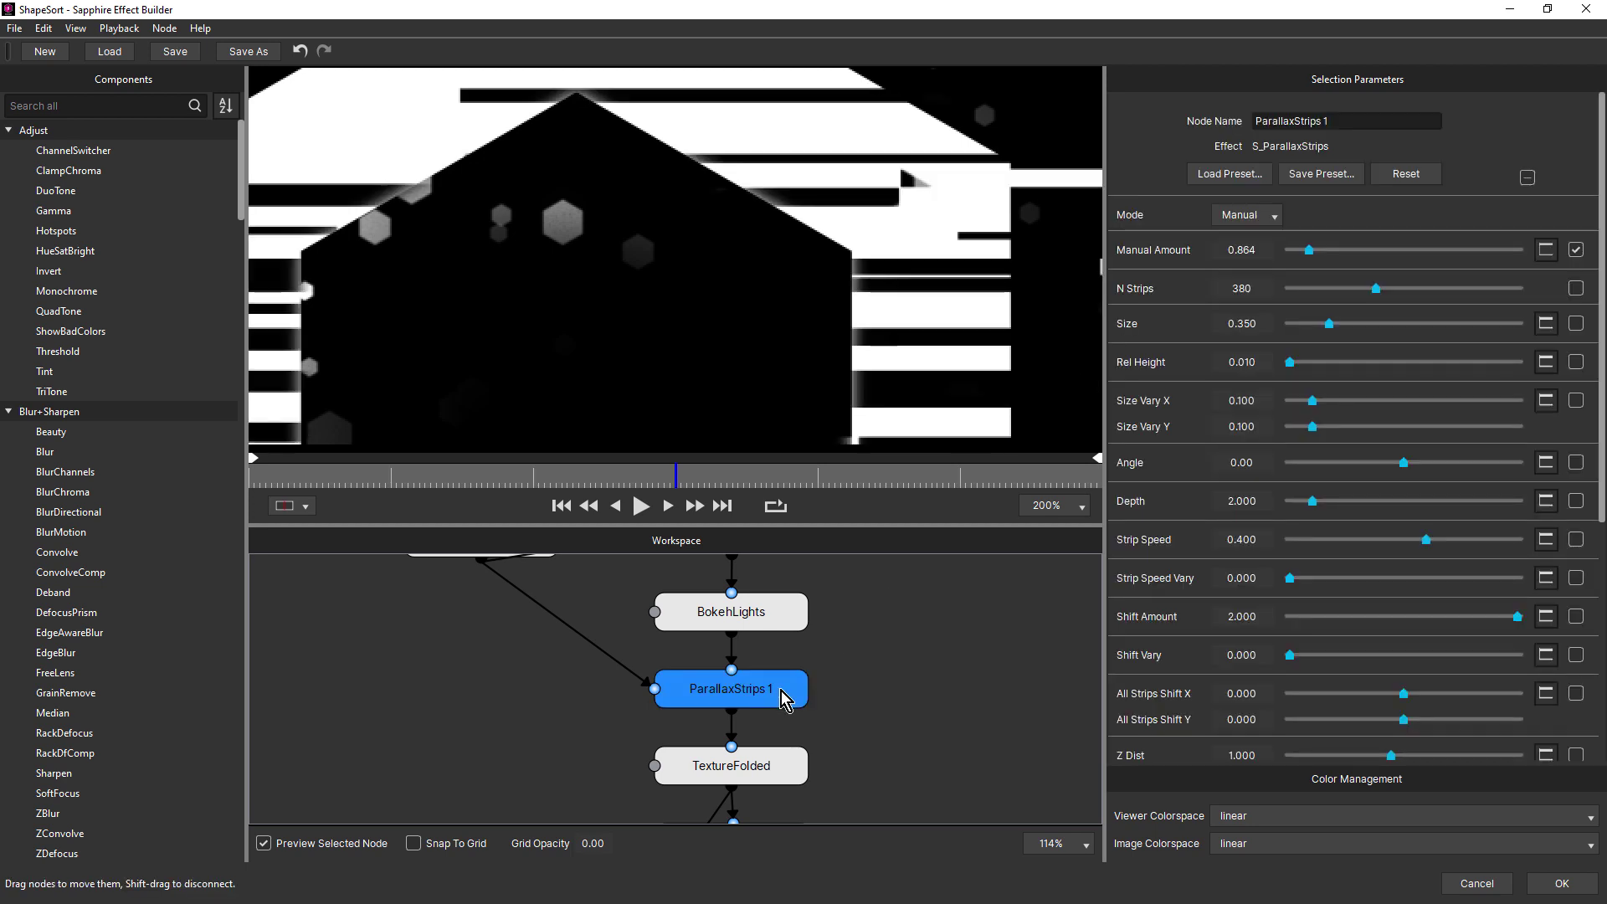
pyautogui.scroll(-5, 715, 268)
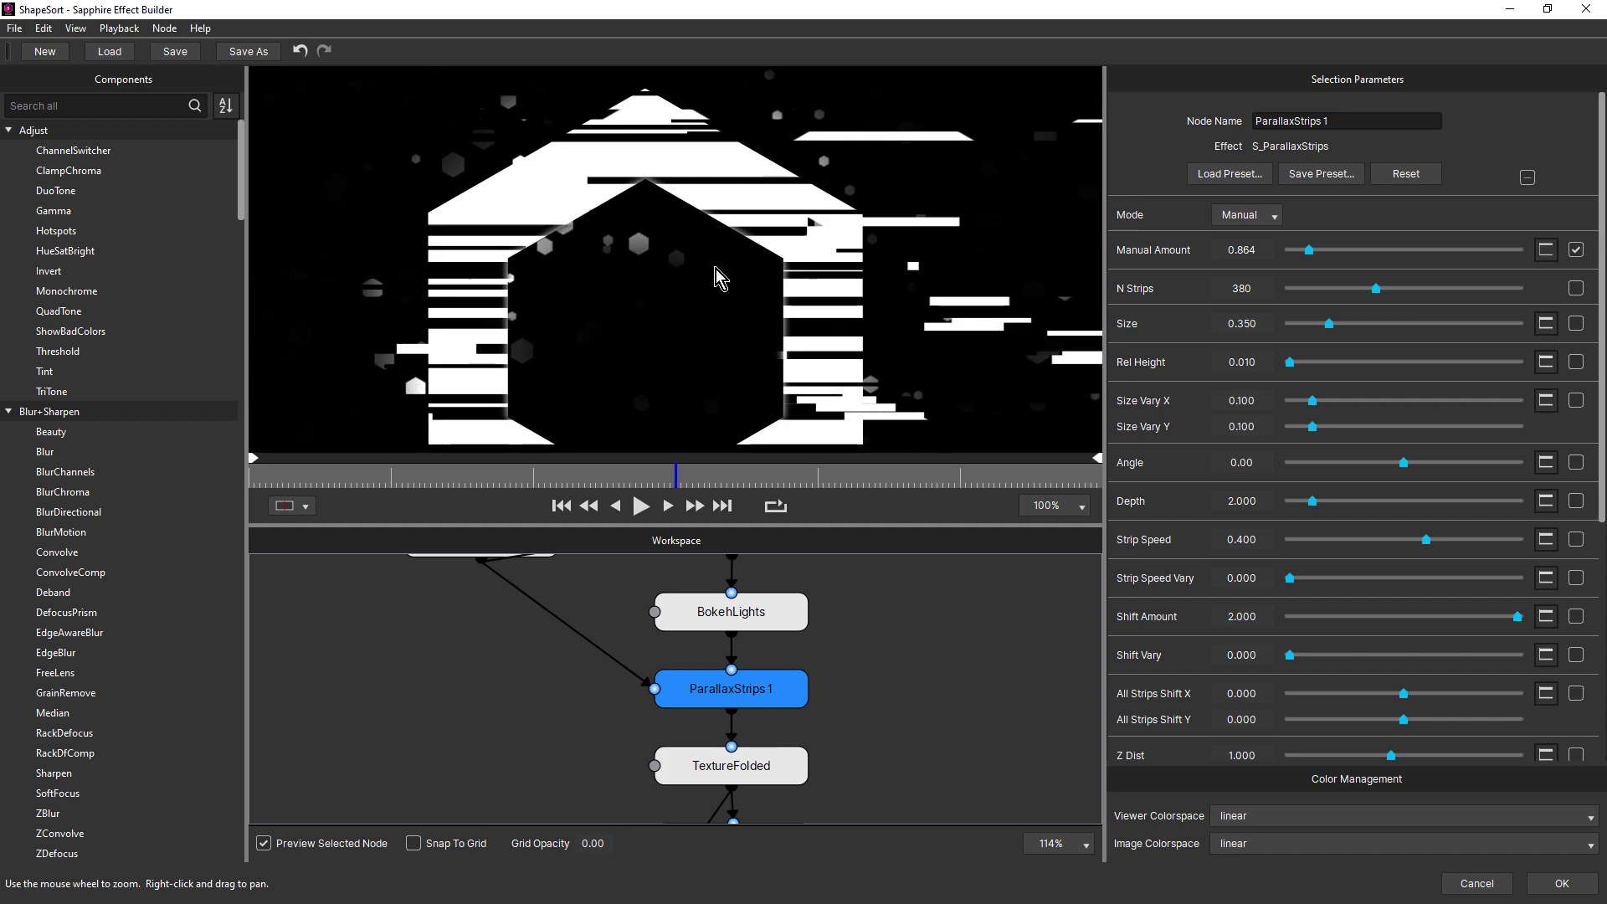
pyautogui.moveTo(724, 285); pyautogui.dragTo(534, 248)
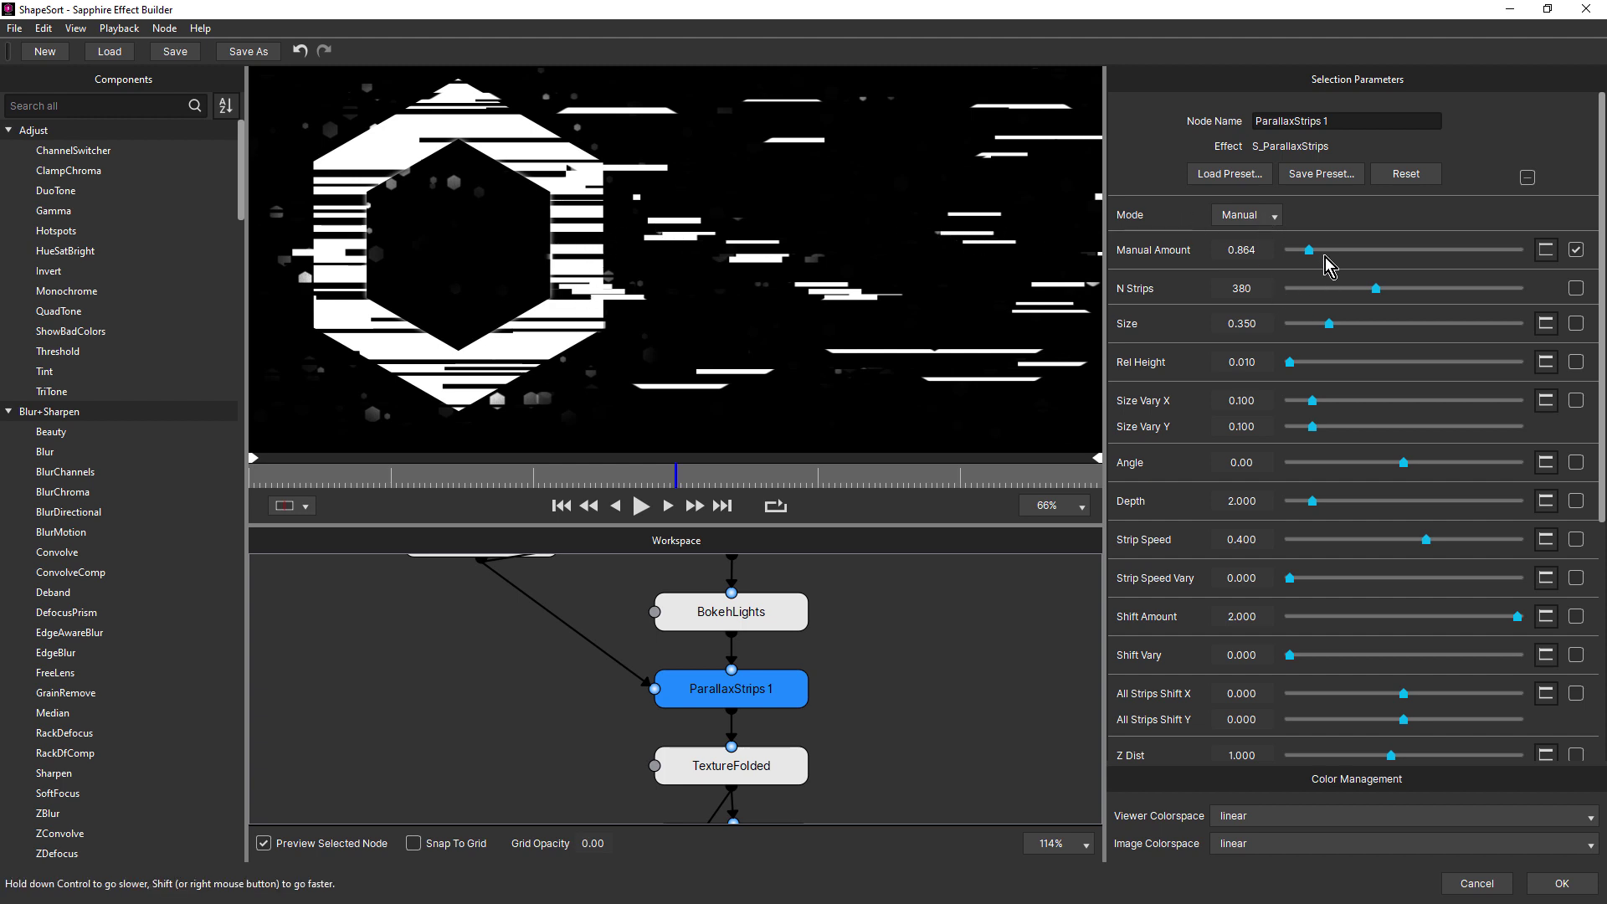
pyautogui.moveTo(1308, 248)
pyautogui.mouseDown()
pyautogui.moveTo(1369, 258)
pyautogui.moveTo(1307, 258)
pyautogui.mouseUp()
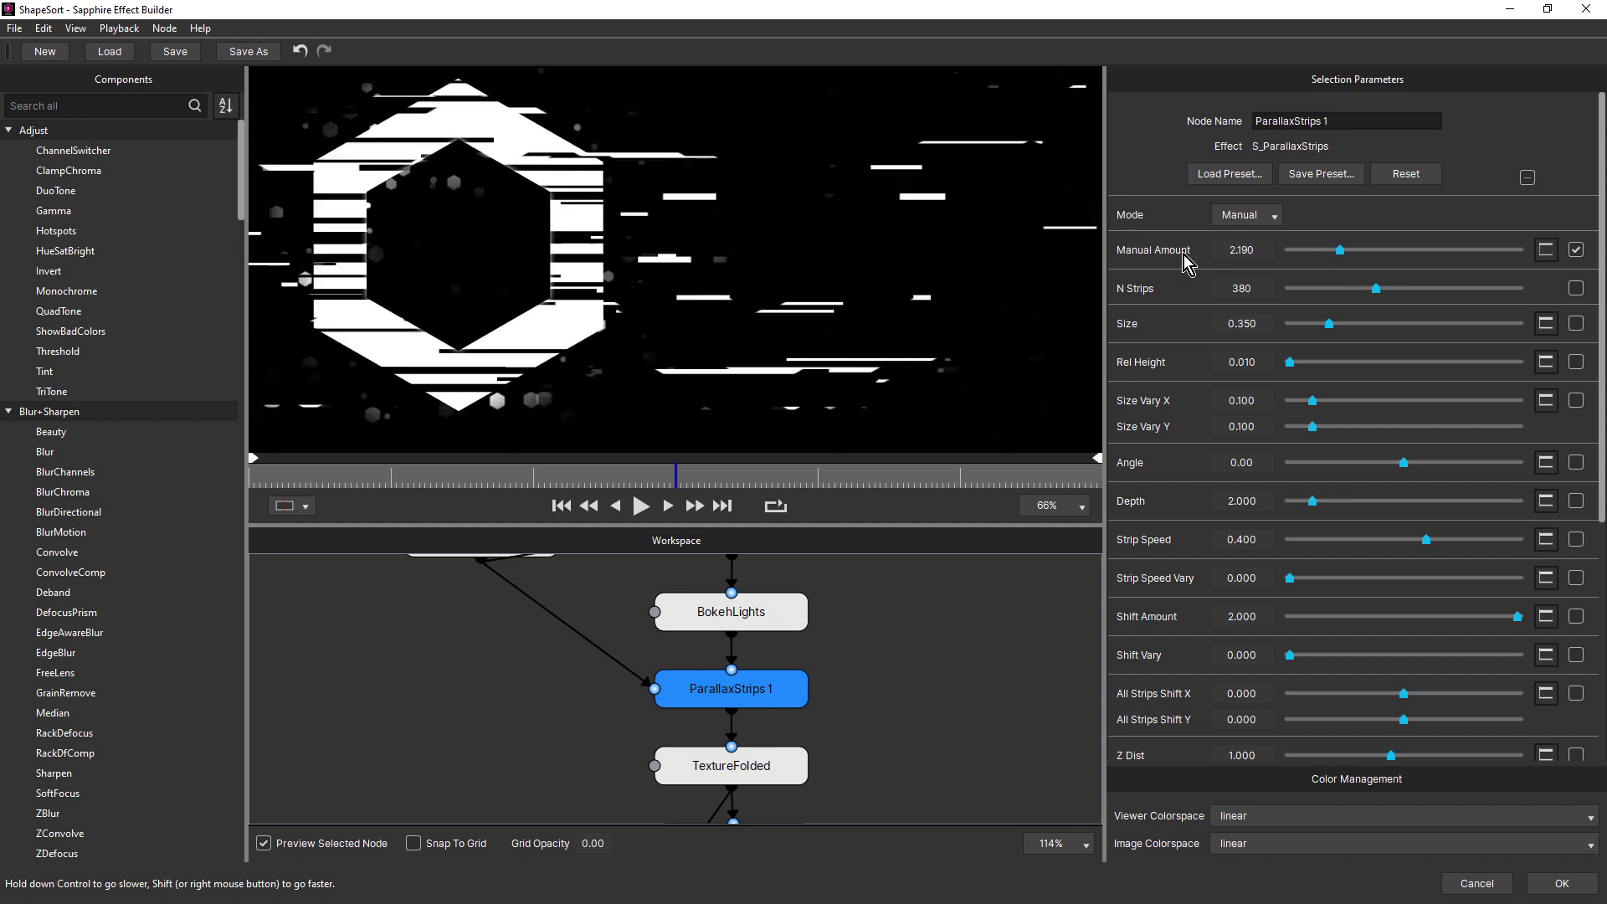
pyautogui.hotkey('ctrl', 'z')
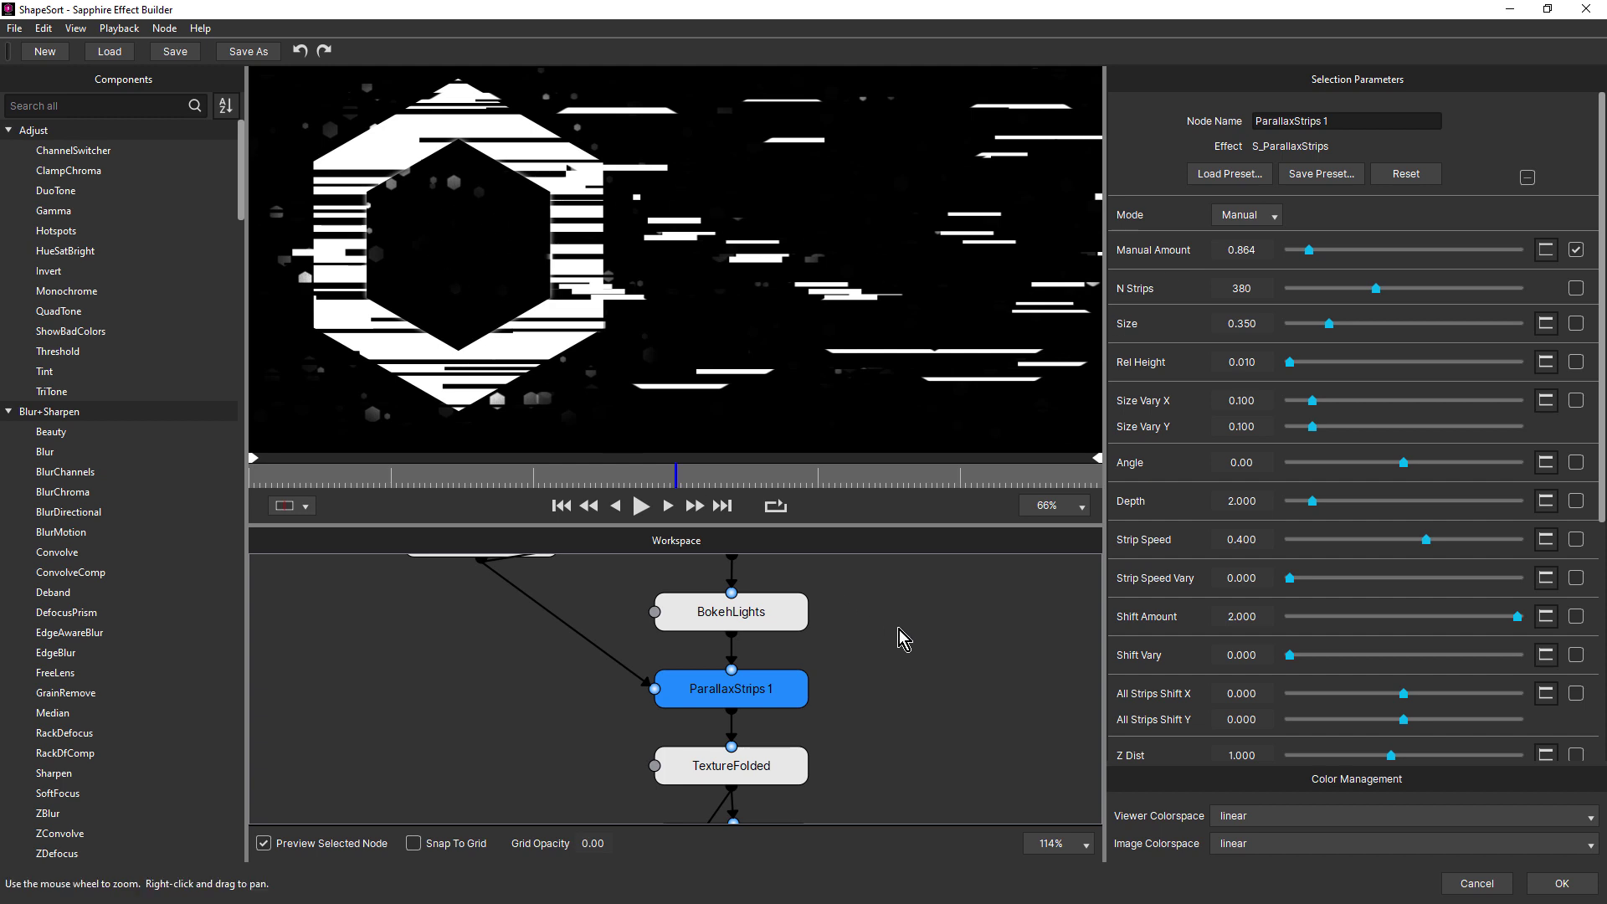
# - Disconnect and reconnect Shape Matte as ParallaxStrips1's mask, then pan to TextureFolded and WarpRepeat
pyautogui.moveTo(900, 645); pyautogui.dragTo(957, 681)
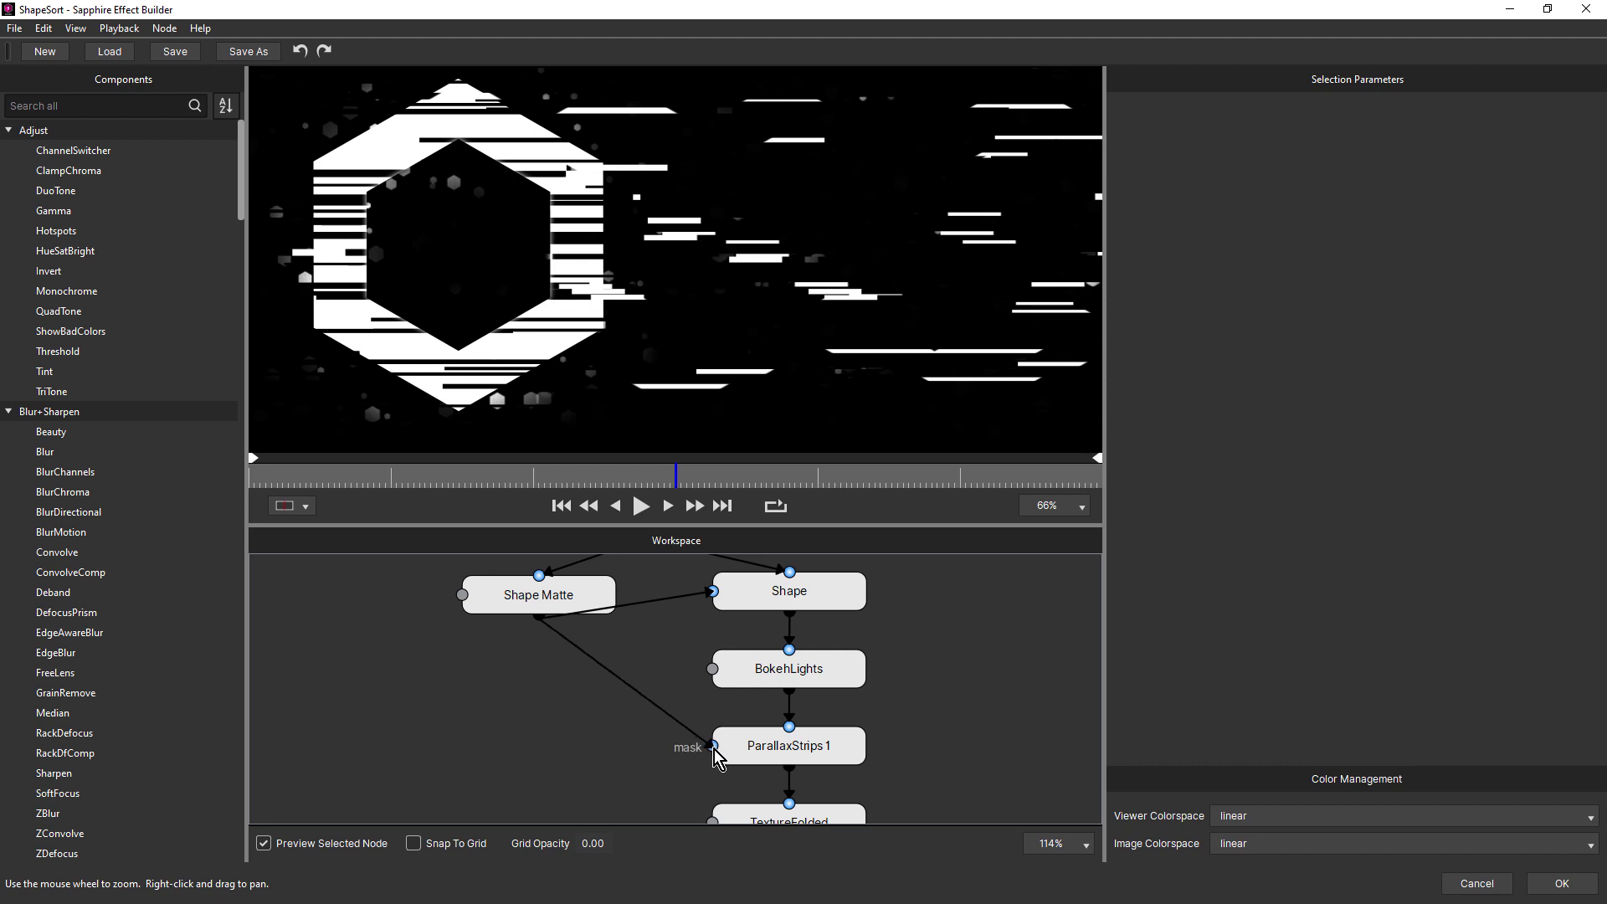
pyautogui.moveTo(713, 747); pyautogui.dragTo(629, 698)
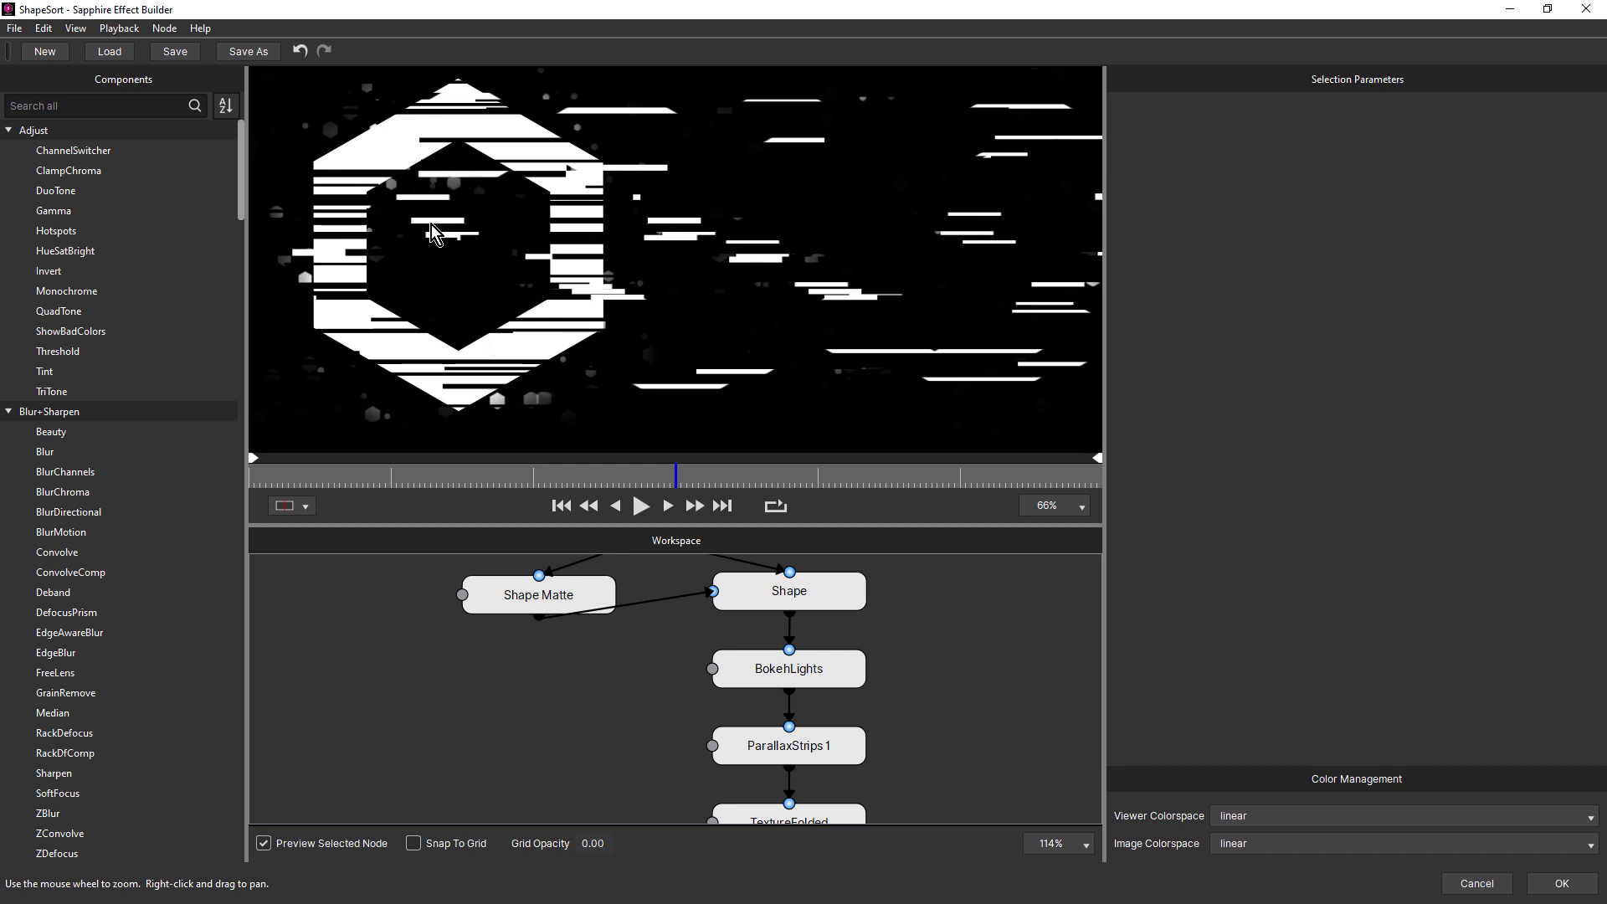
pyautogui.moveTo(538, 621); pyautogui.dragTo(715, 751)
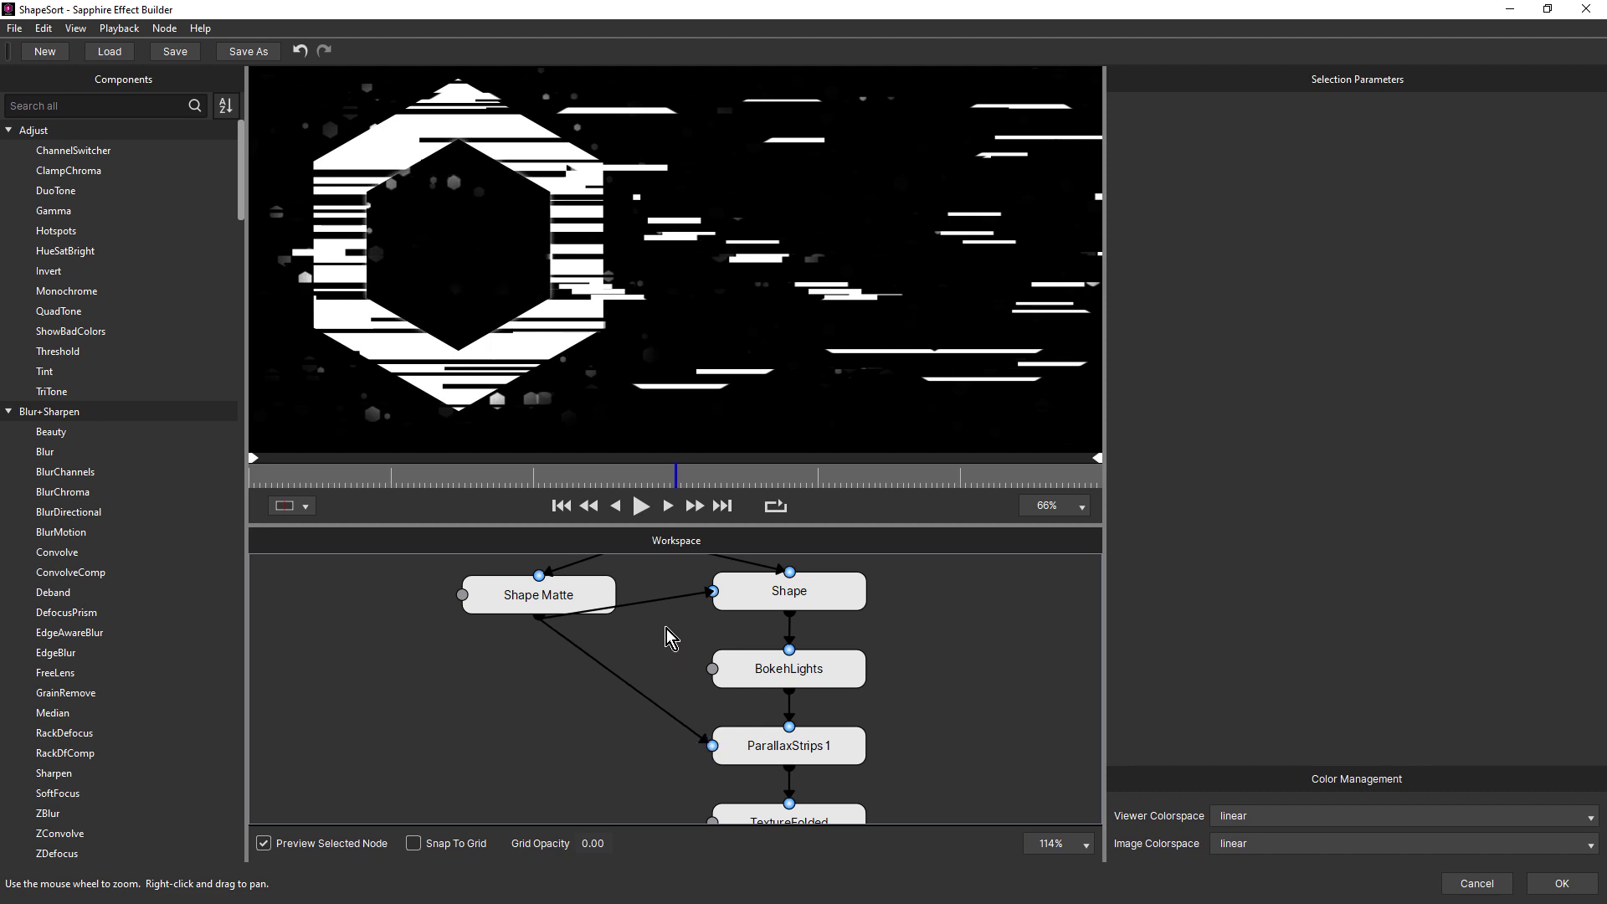
pyautogui.moveTo(665, 630); pyautogui.dragTo(620, 631)
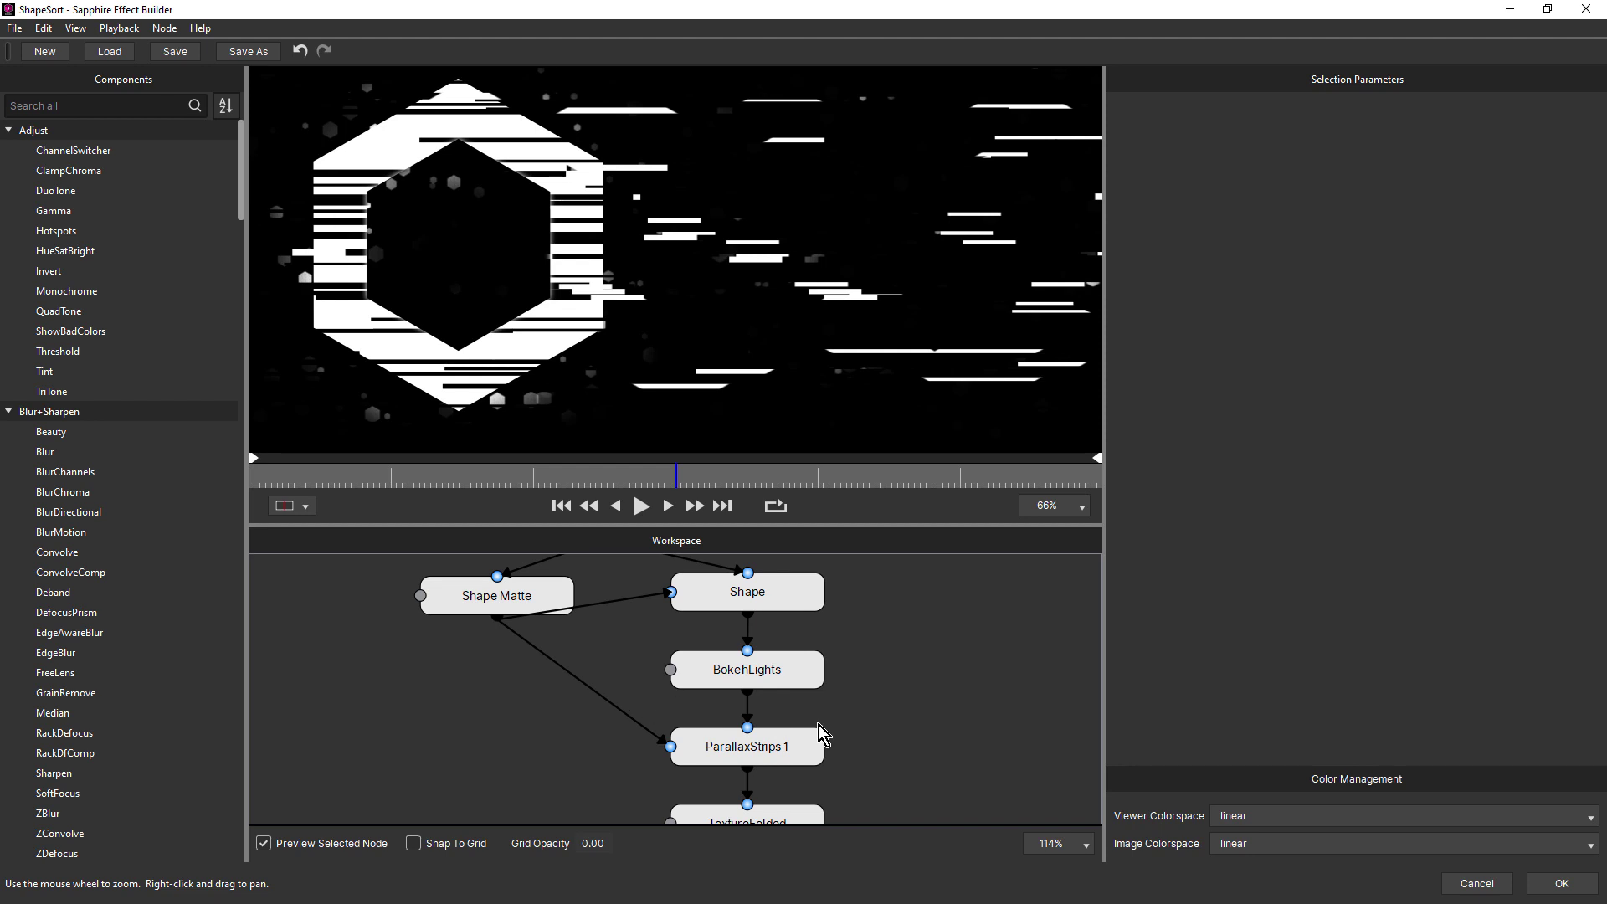
pyautogui.moveTo(856, 738); pyautogui.dragTo(851, 599)
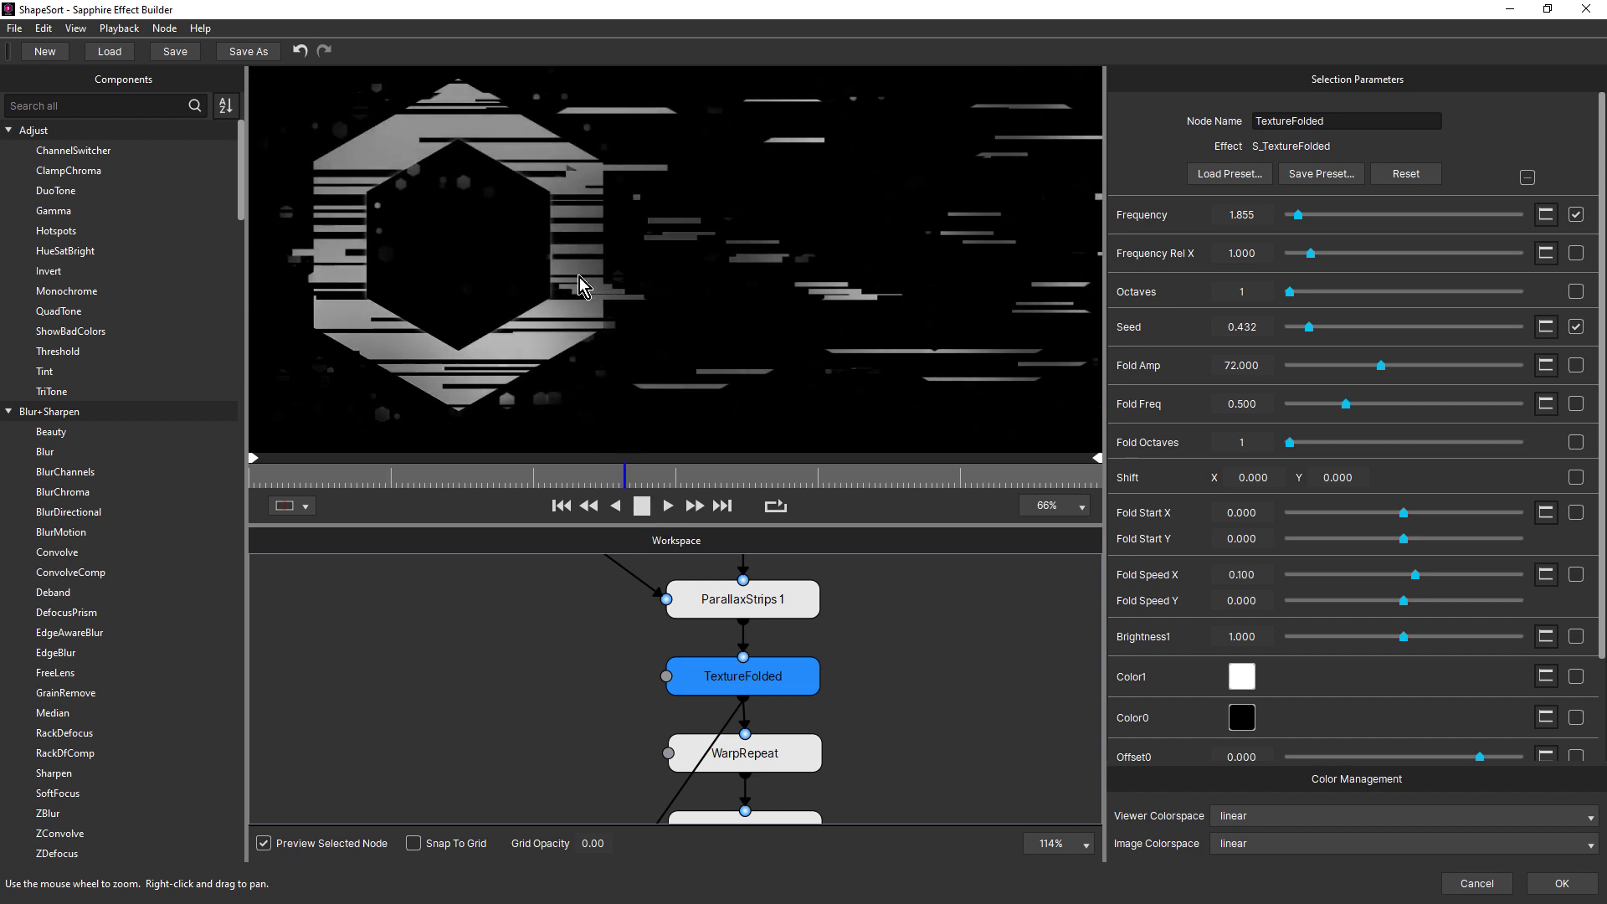
# - Stop the preview, scrub and step one frame, and pan down to WarpRepeat through ParallaxStrips 2
pyautogui.click(643, 507)
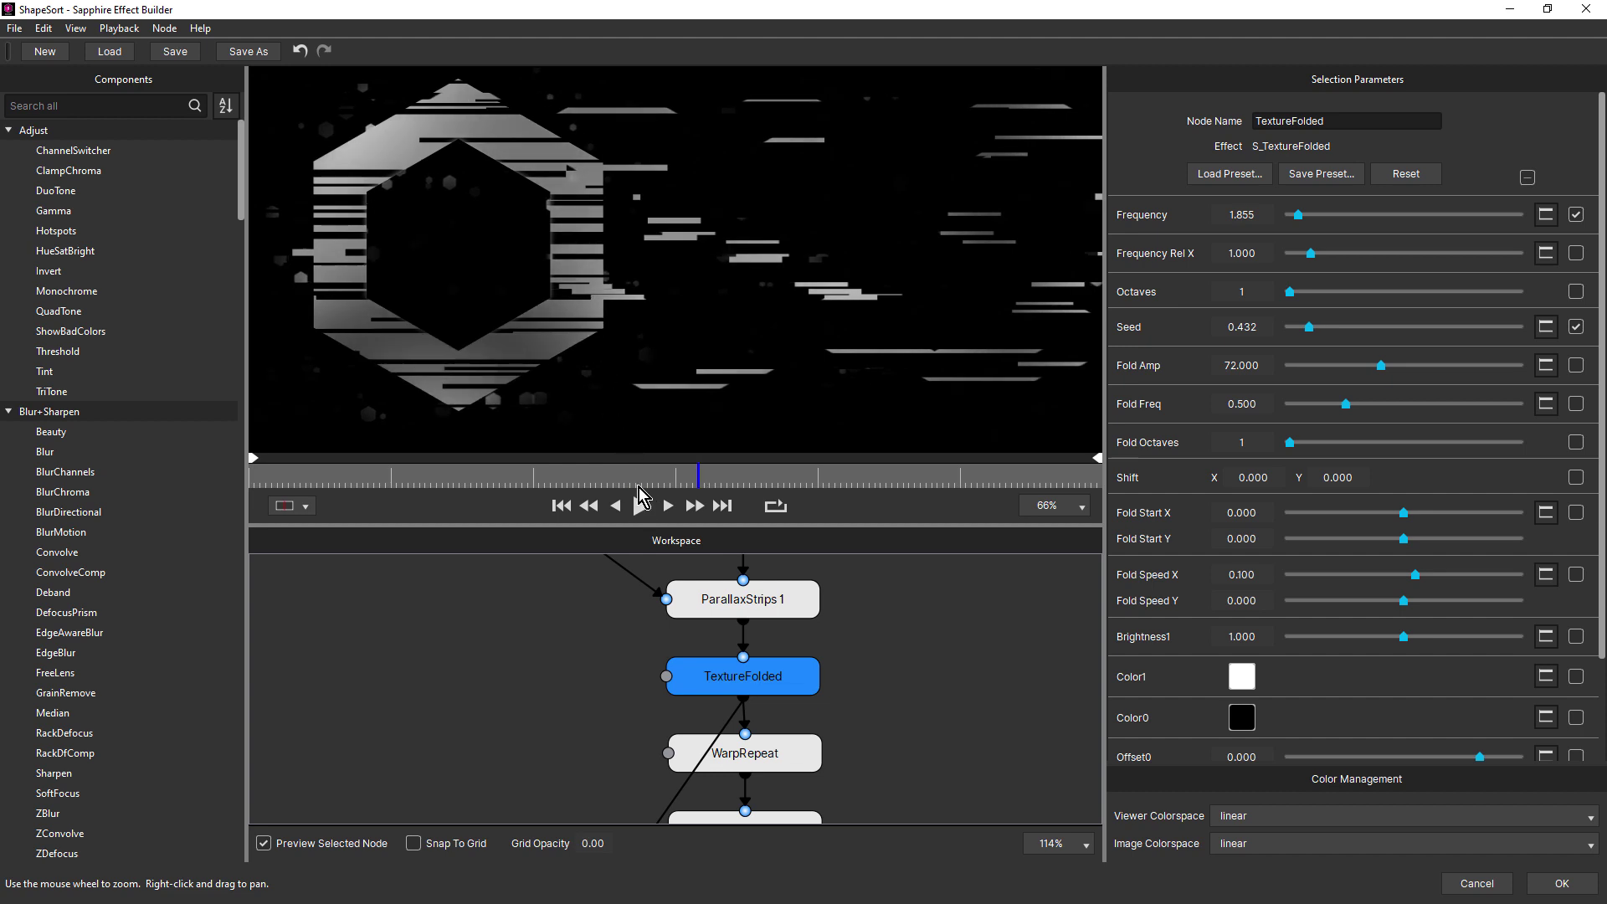
pyautogui.moveTo(574, 479)
pyautogui.mouseDown()
pyautogui.moveTo(620, 477)
pyautogui.moveTo(574, 481)
pyautogui.moveTo(602, 485)
pyautogui.mouseUp()
pyautogui.click(640, 505)
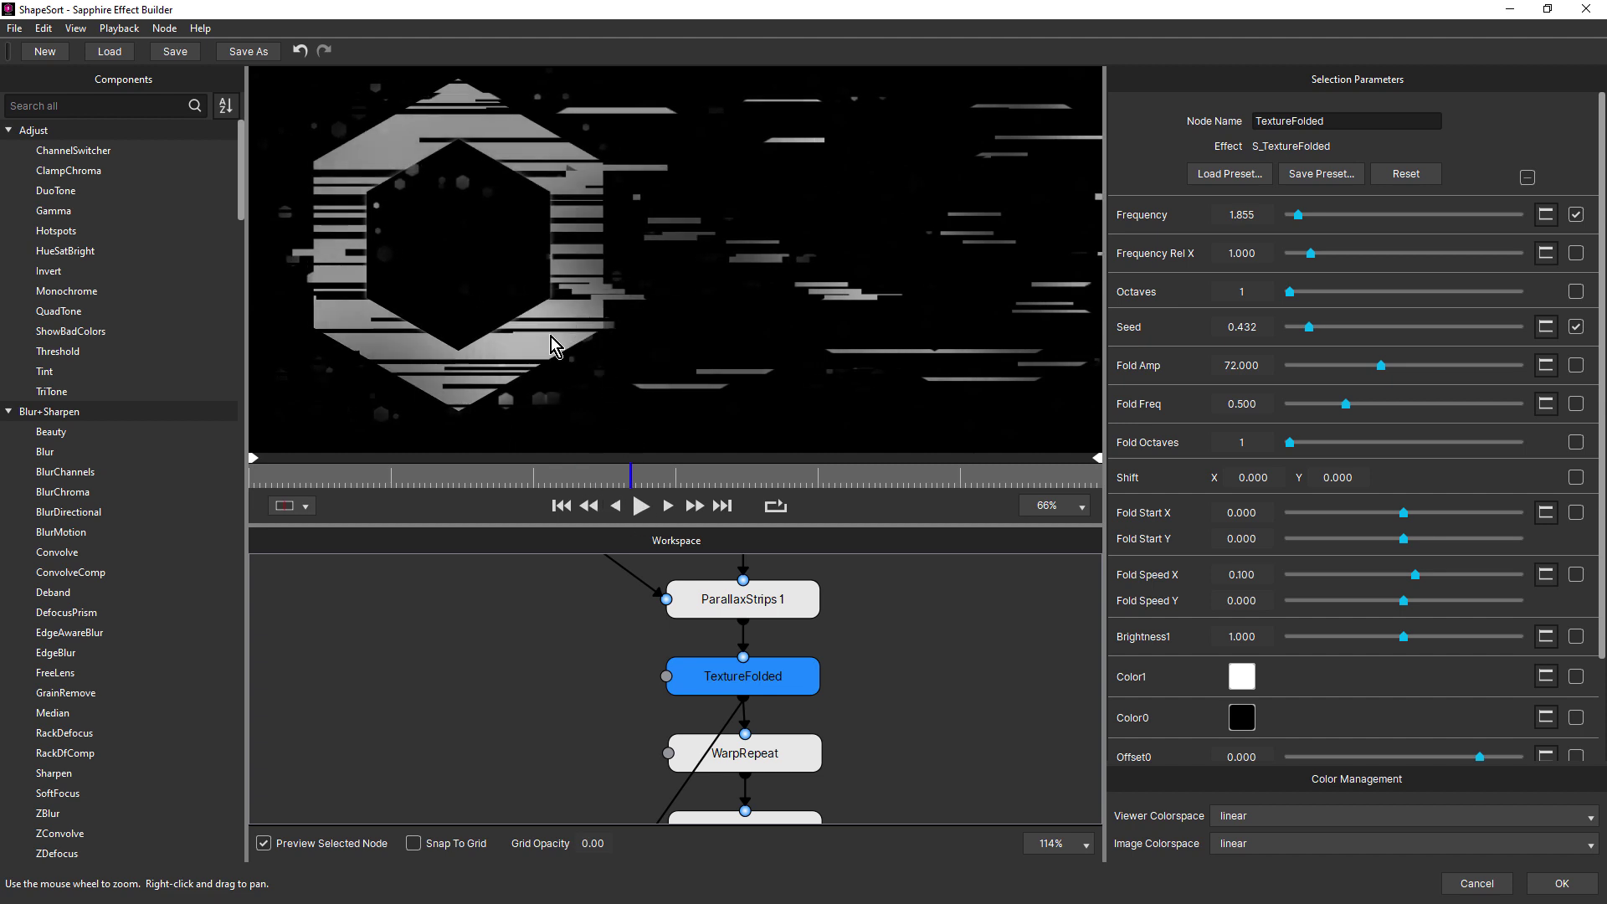
pyautogui.moveTo(897, 717); pyautogui.dragTo(853, 533)
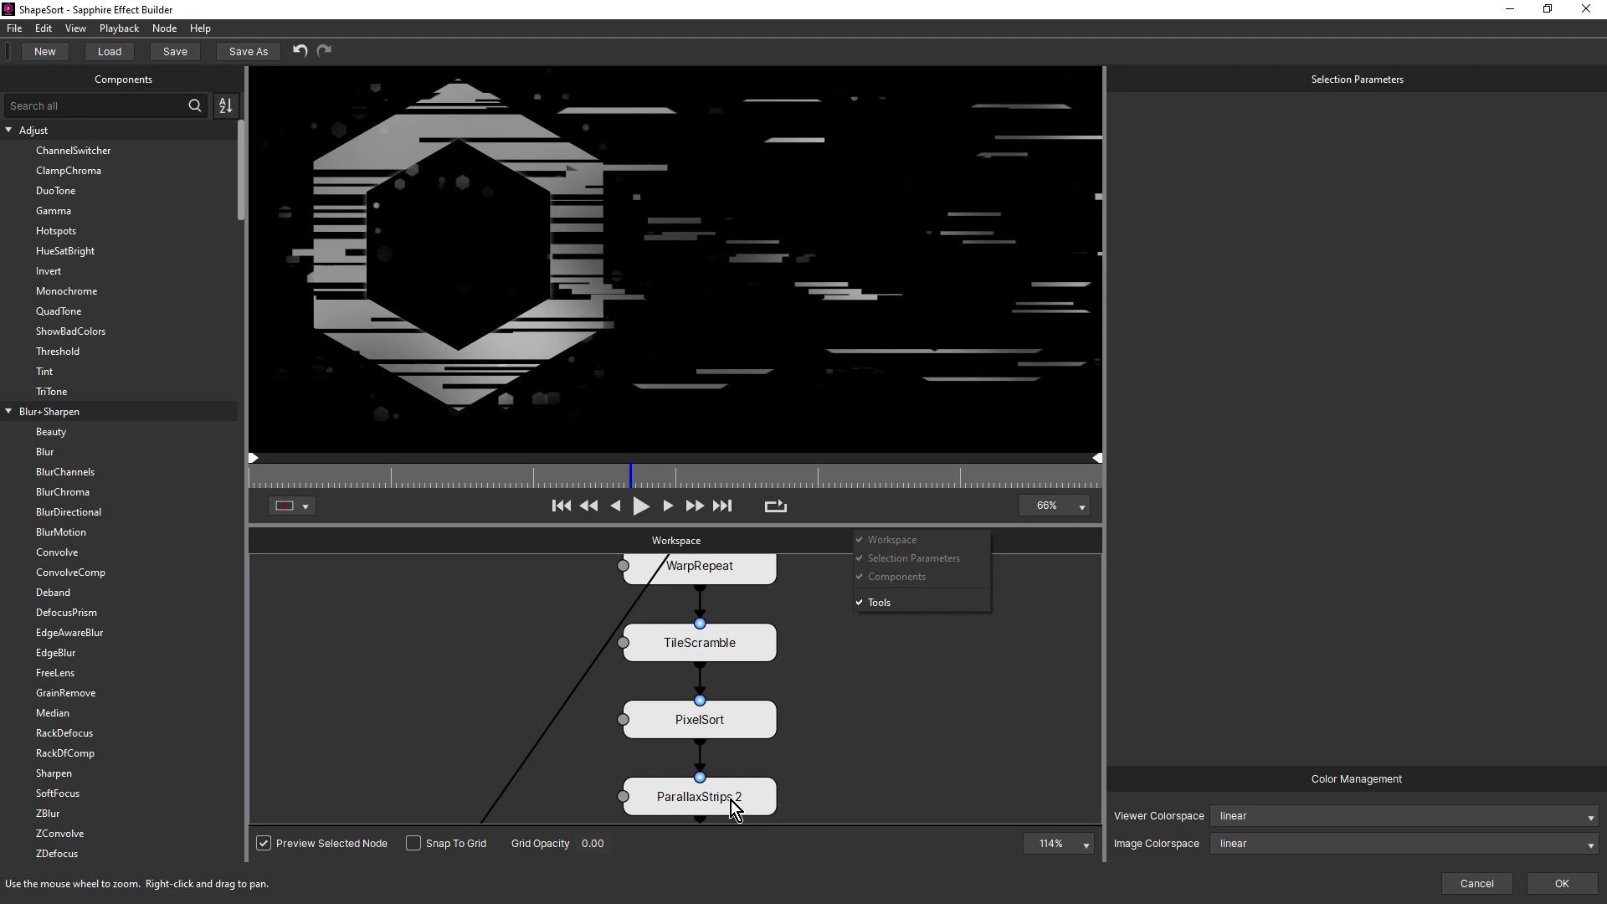
# - In WarpRepeat, try more Steps and a lower To Rotate, undoing both back to 3 and 45.00
pyautogui.click(738, 576)
pyautogui.click(738, 576)
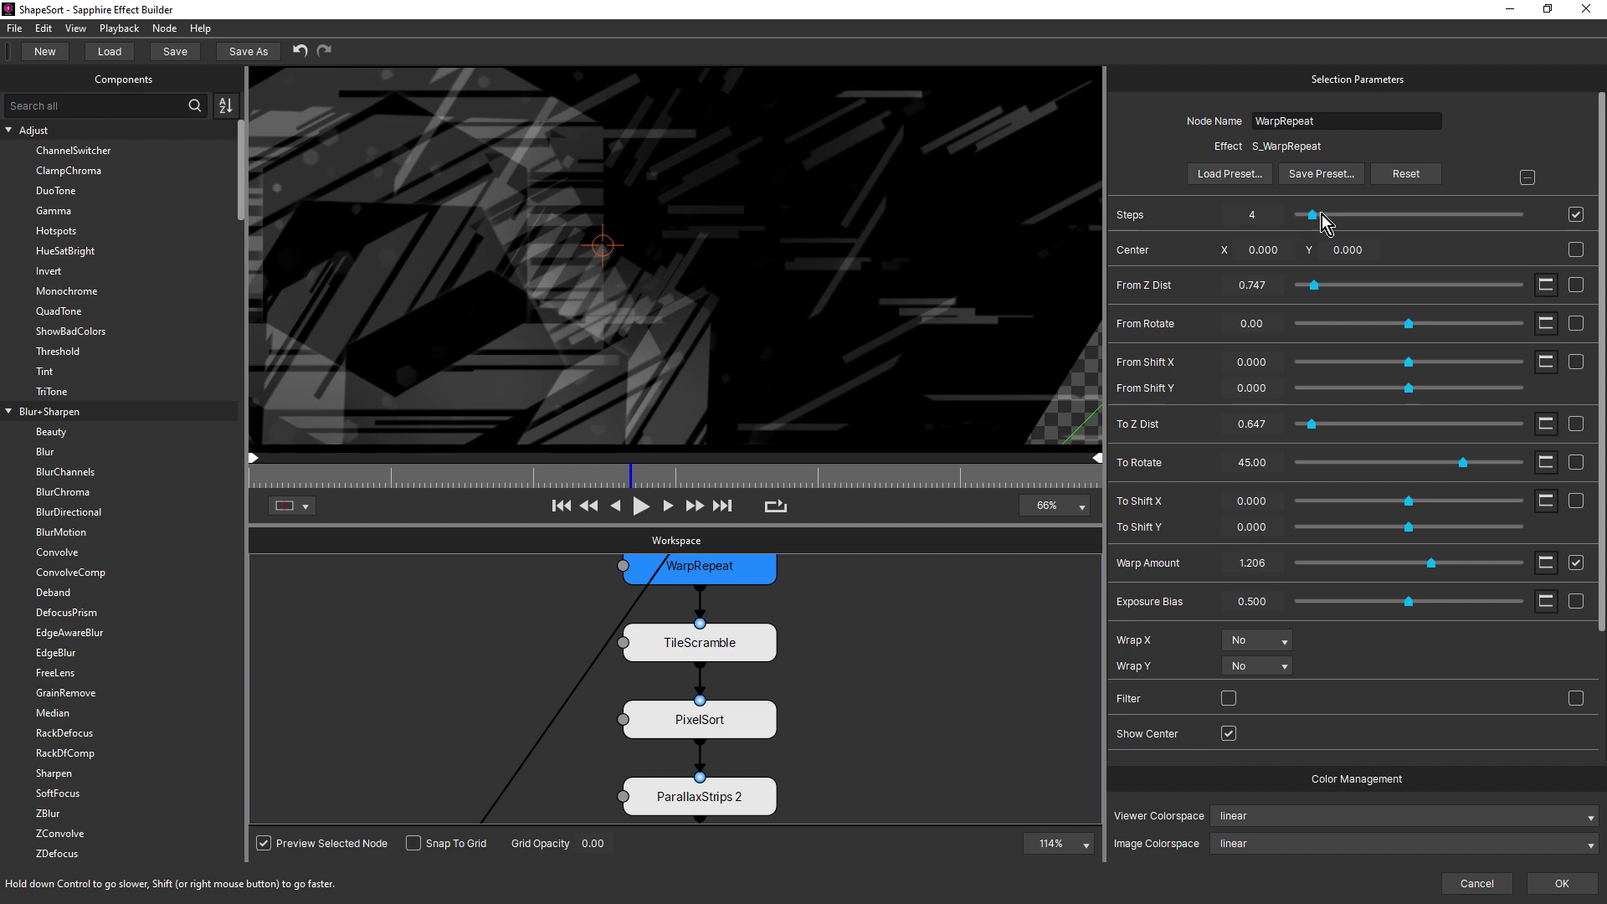
pyautogui.moveTo(1362, 218); pyautogui.dragTo(1427, 229)
pyautogui.hotkey('ctrl', 'z')
pyautogui.moveTo(1449, 464)
pyautogui.mouseDown()
pyautogui.moveTo(1383, 472)
pyautogui.moveTo(1433, 475)
pyautogui.mouseUp()
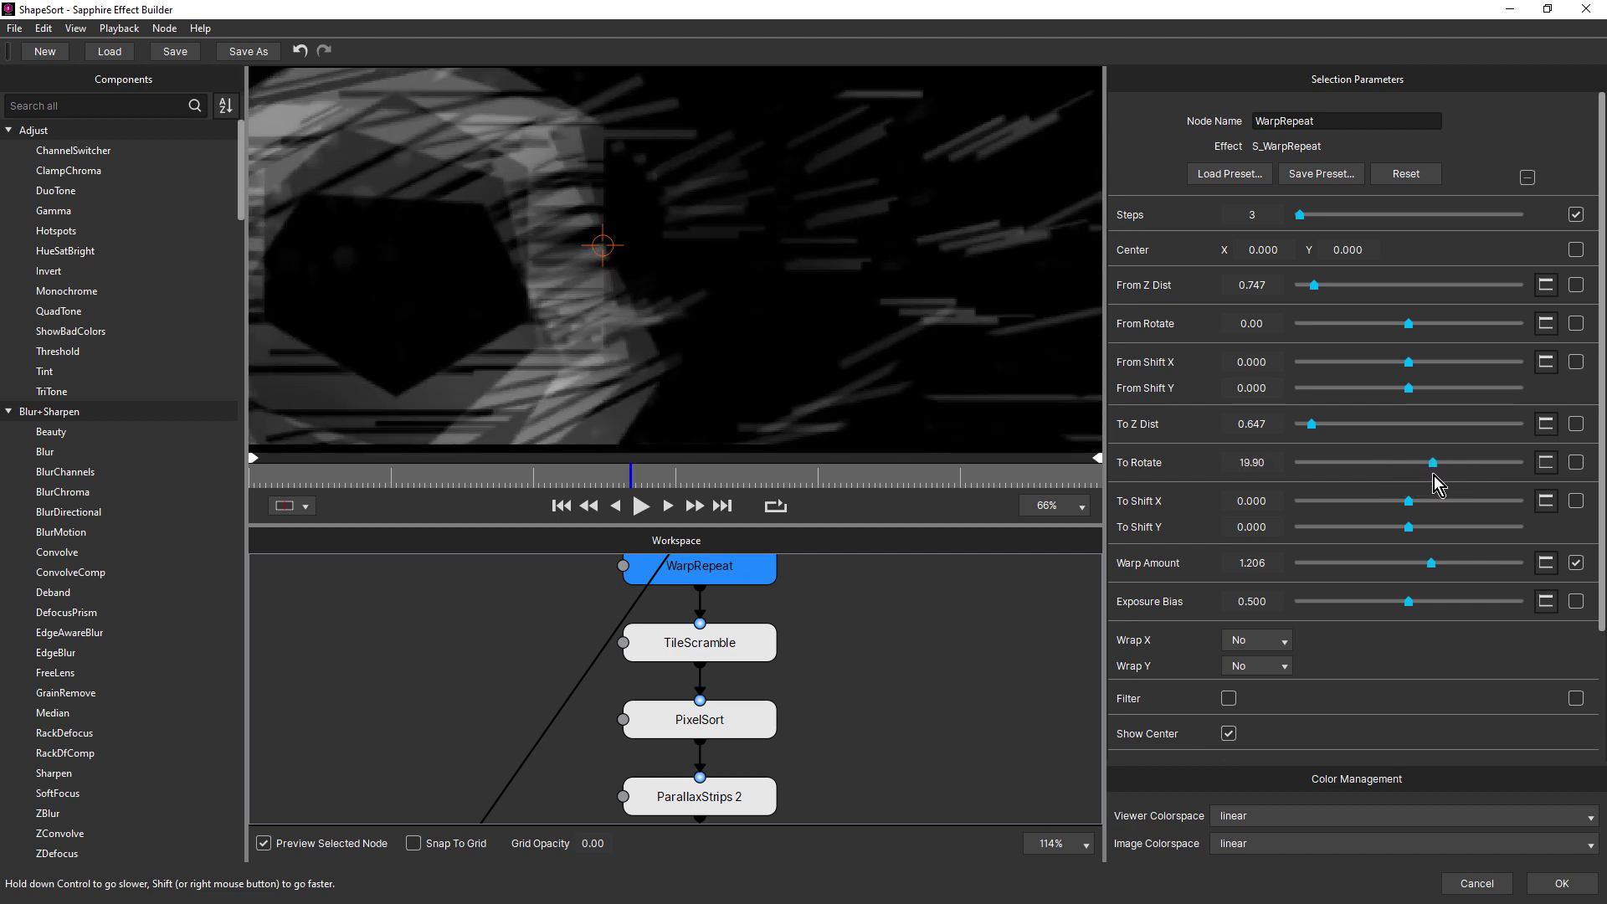
pyautogui.hotkey('ctrl', 'z')
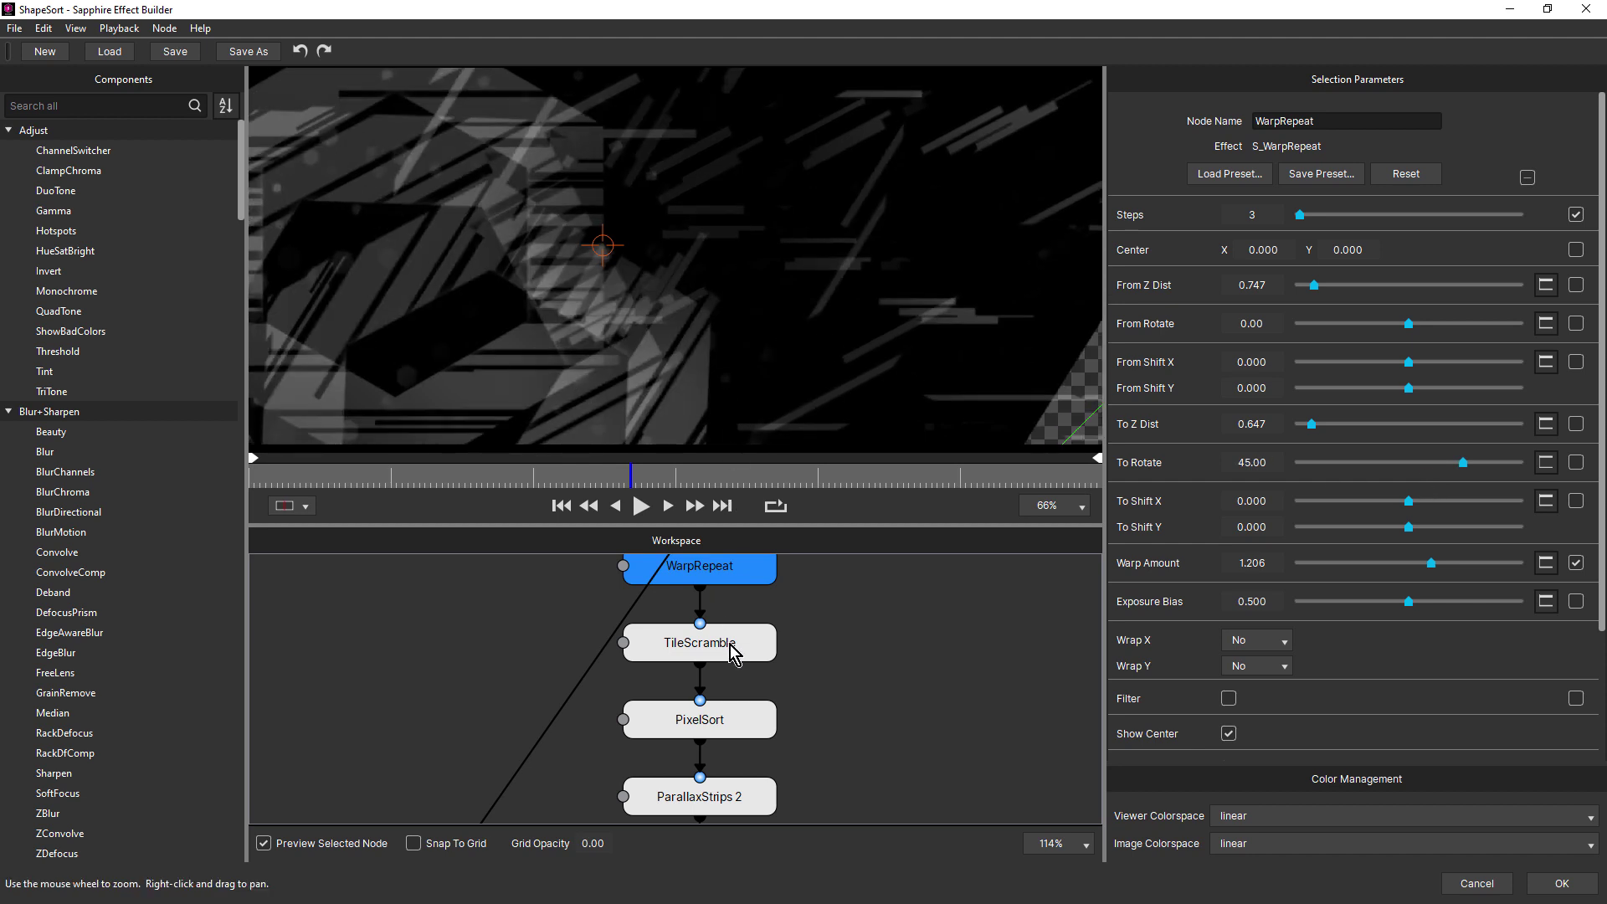
# - Select TileScramble, then PixelSort, and play the preview of its horizontal pixel-sort streaks
pyautogui.moveTo(729, 644); pyautogui.dragTo(733, 645)
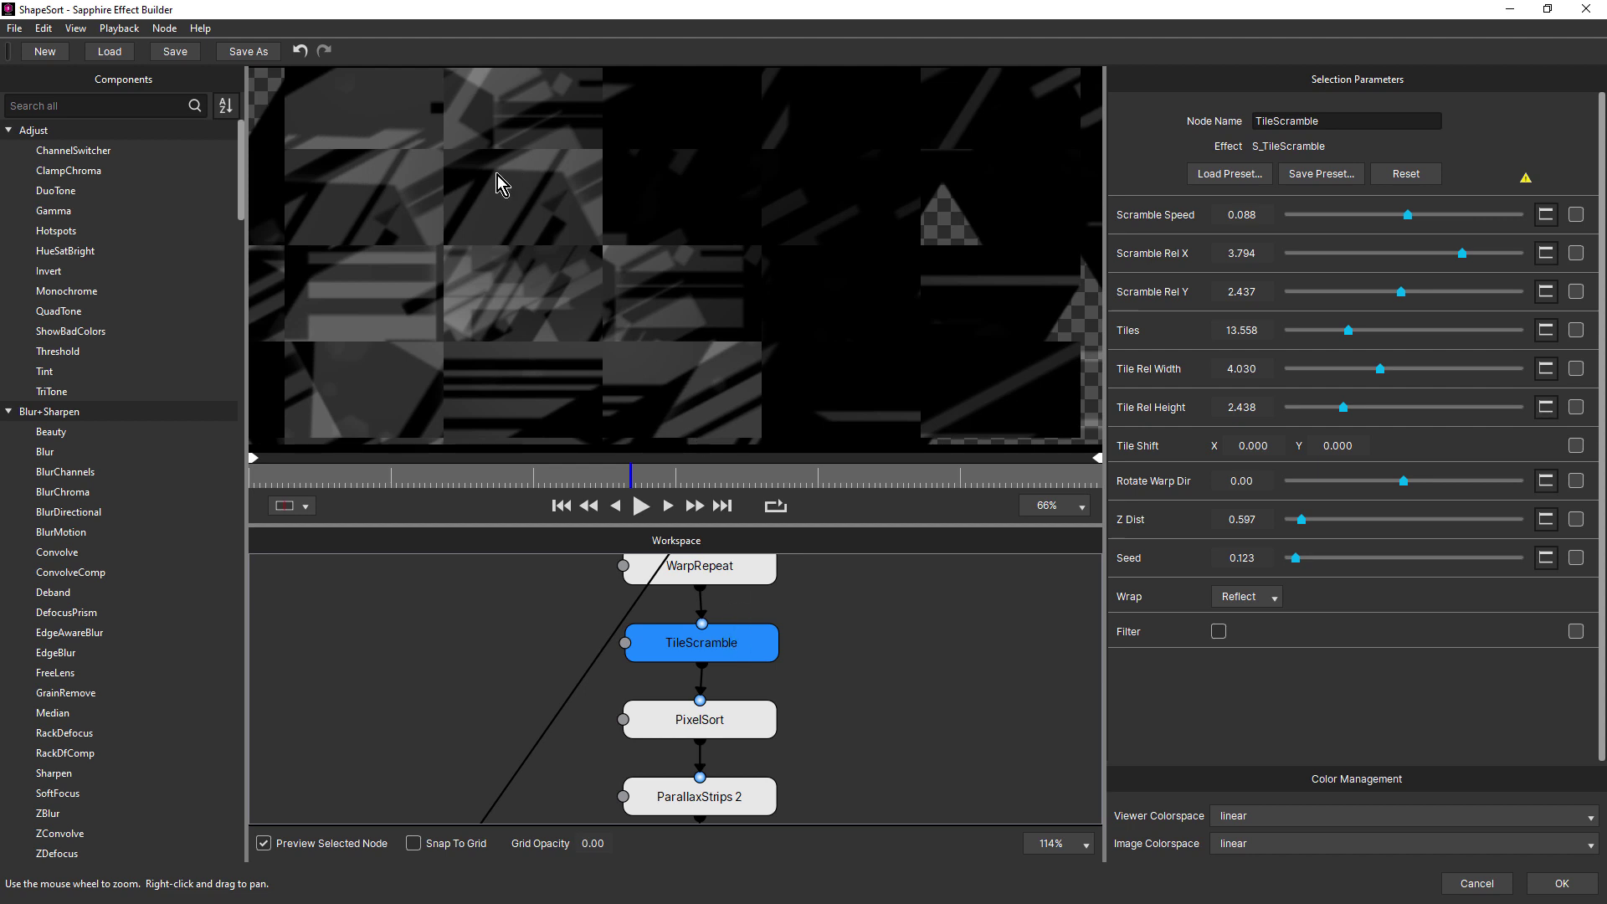
pyautogui.scroll(-1, 645, 333)
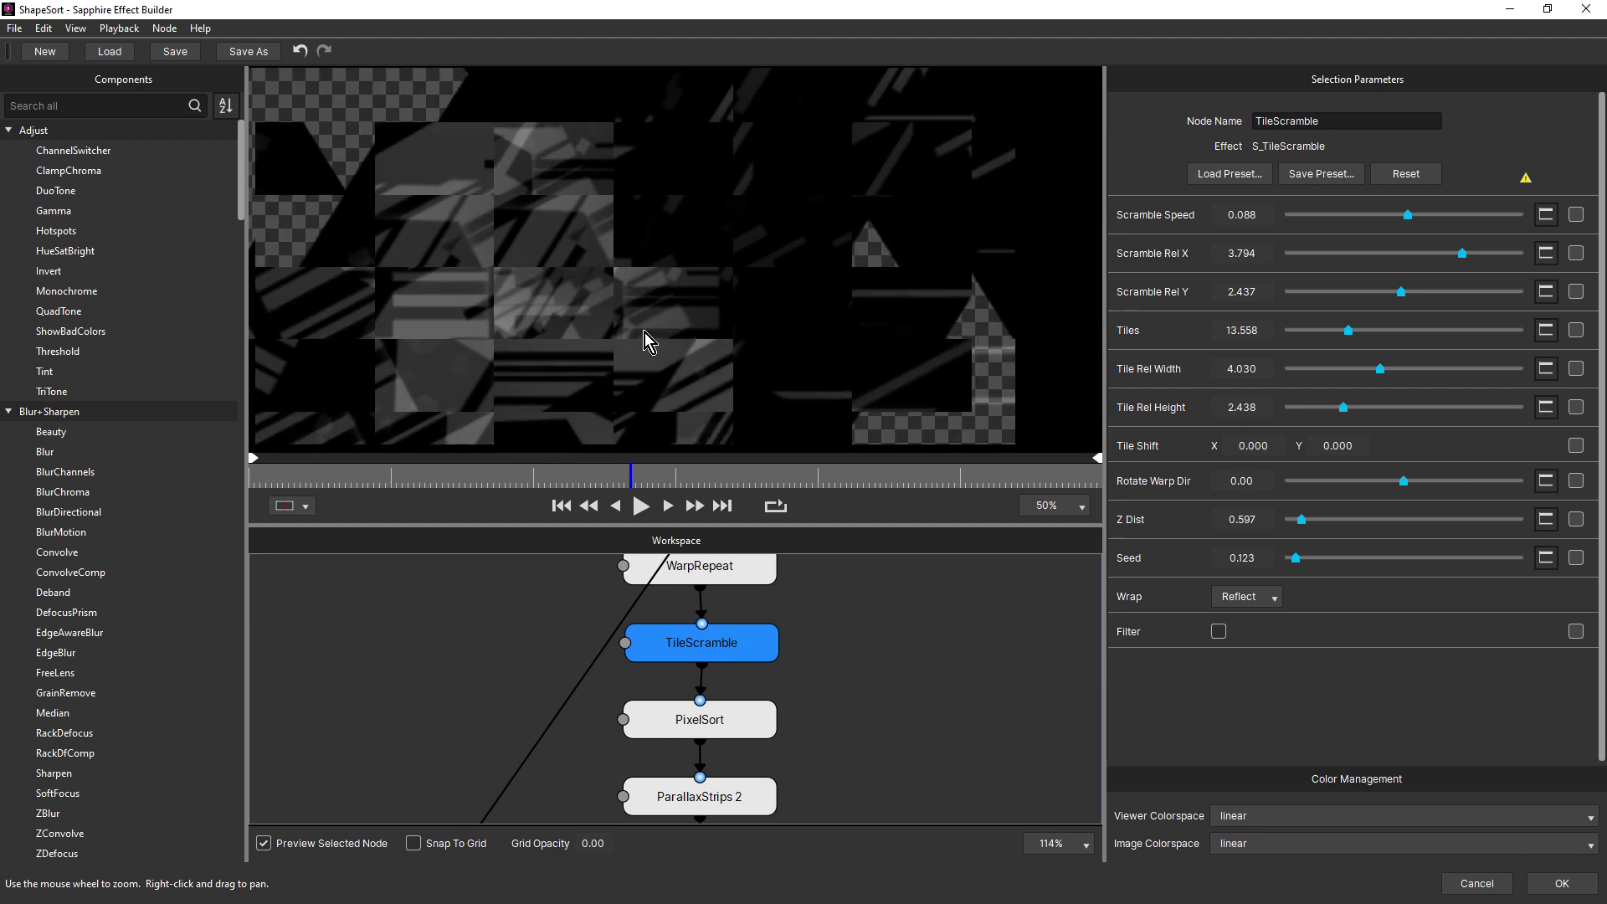
pyautogui.click(723, 721)
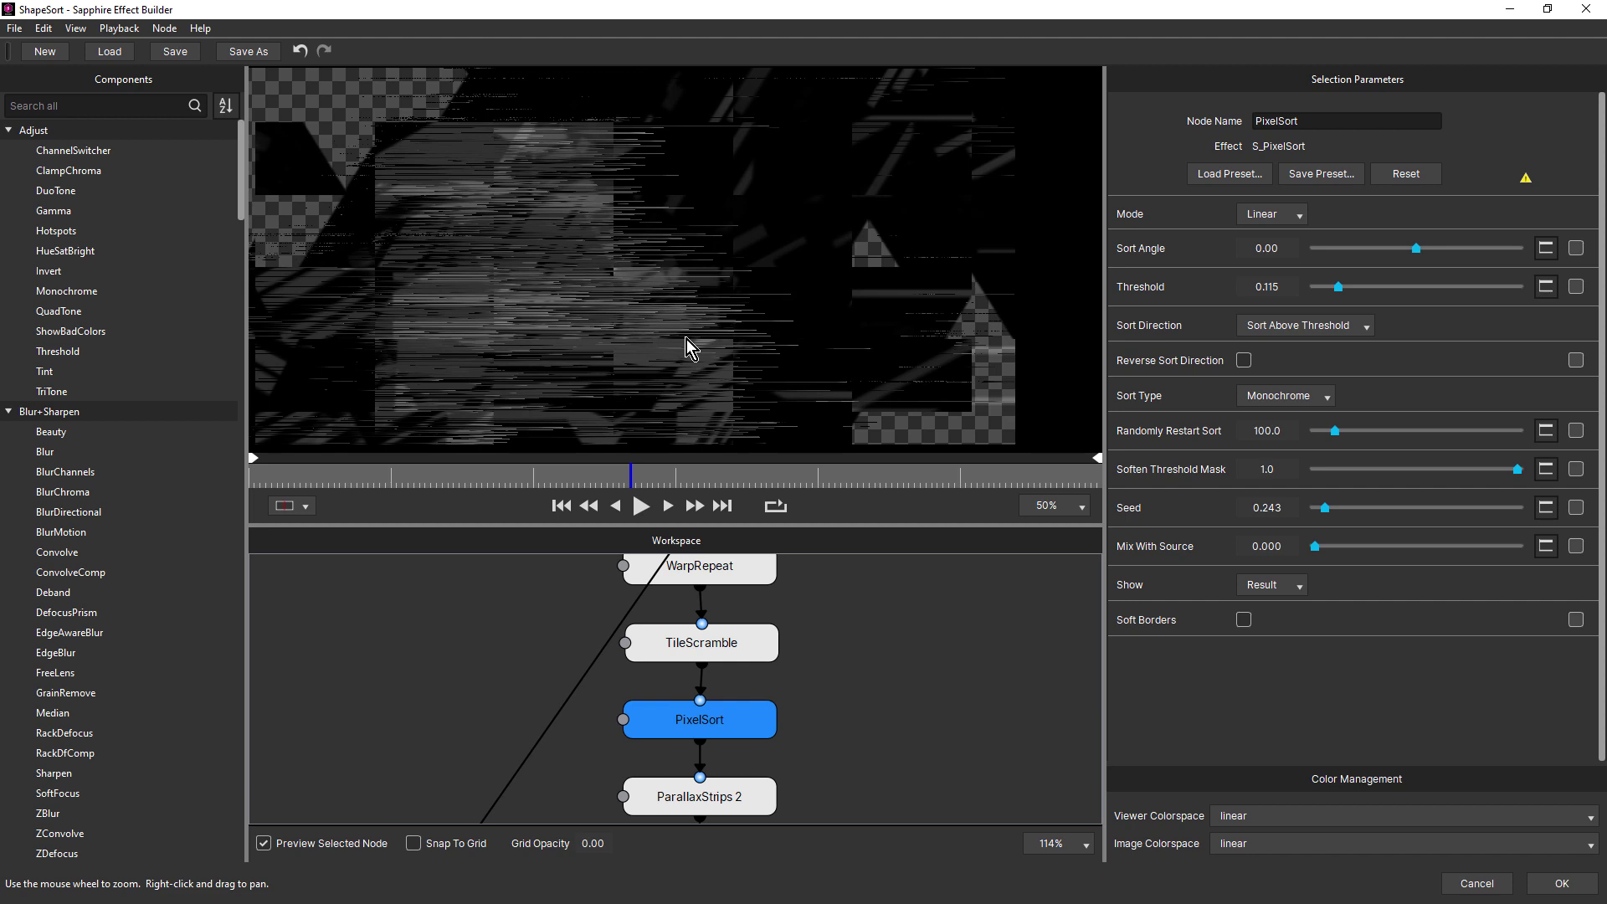
pyautogui.click(554, 502)
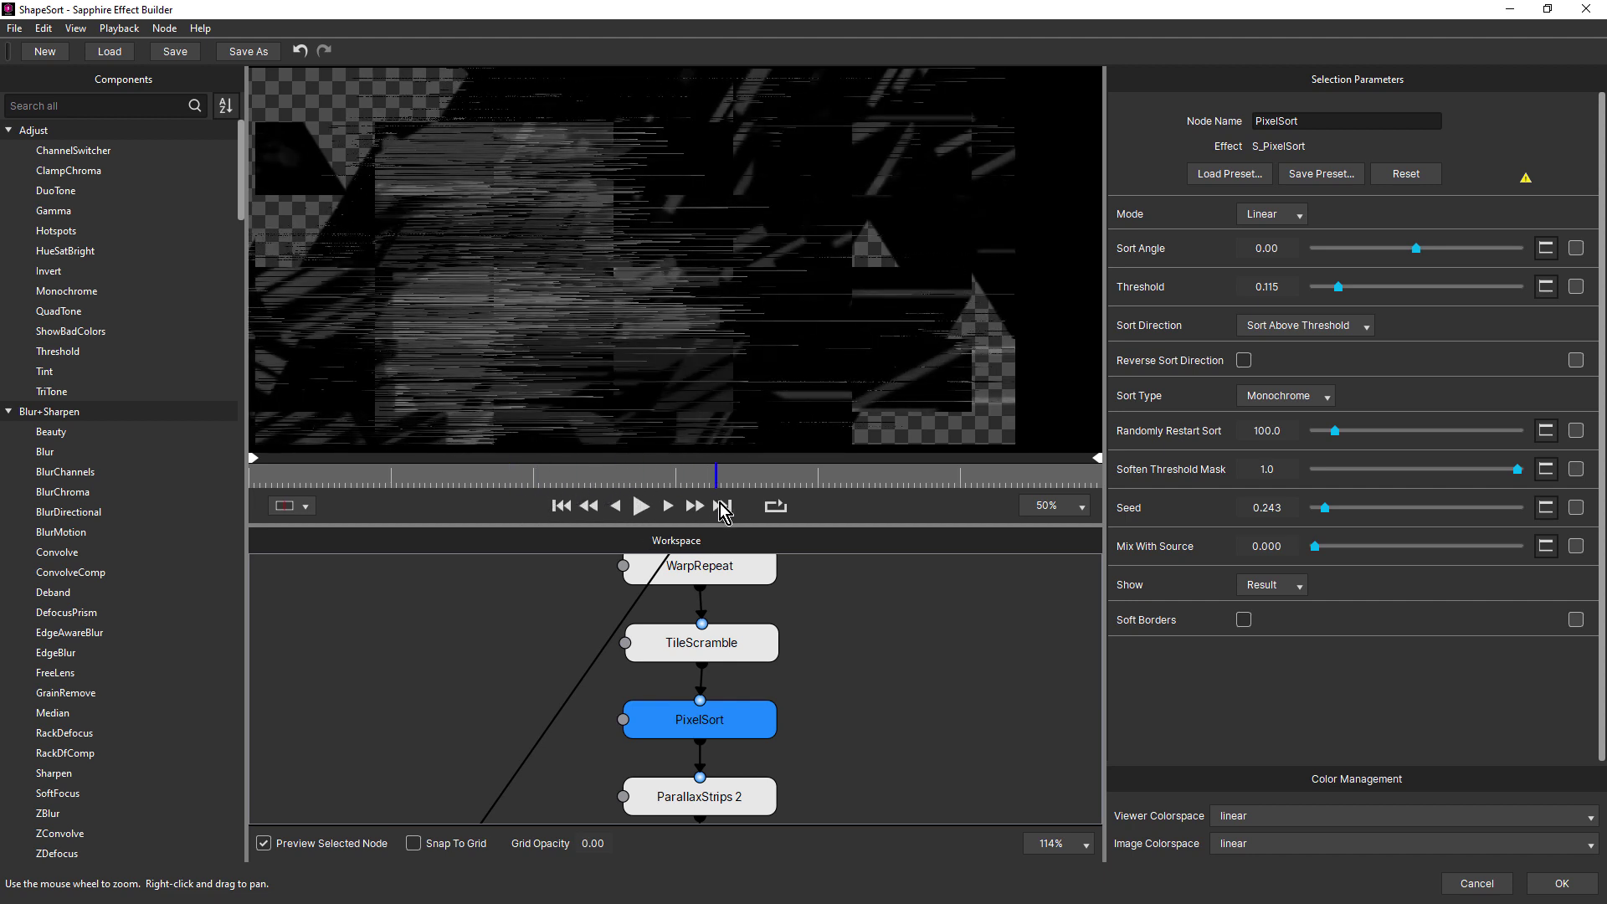
pyautogui.click(641, 506)
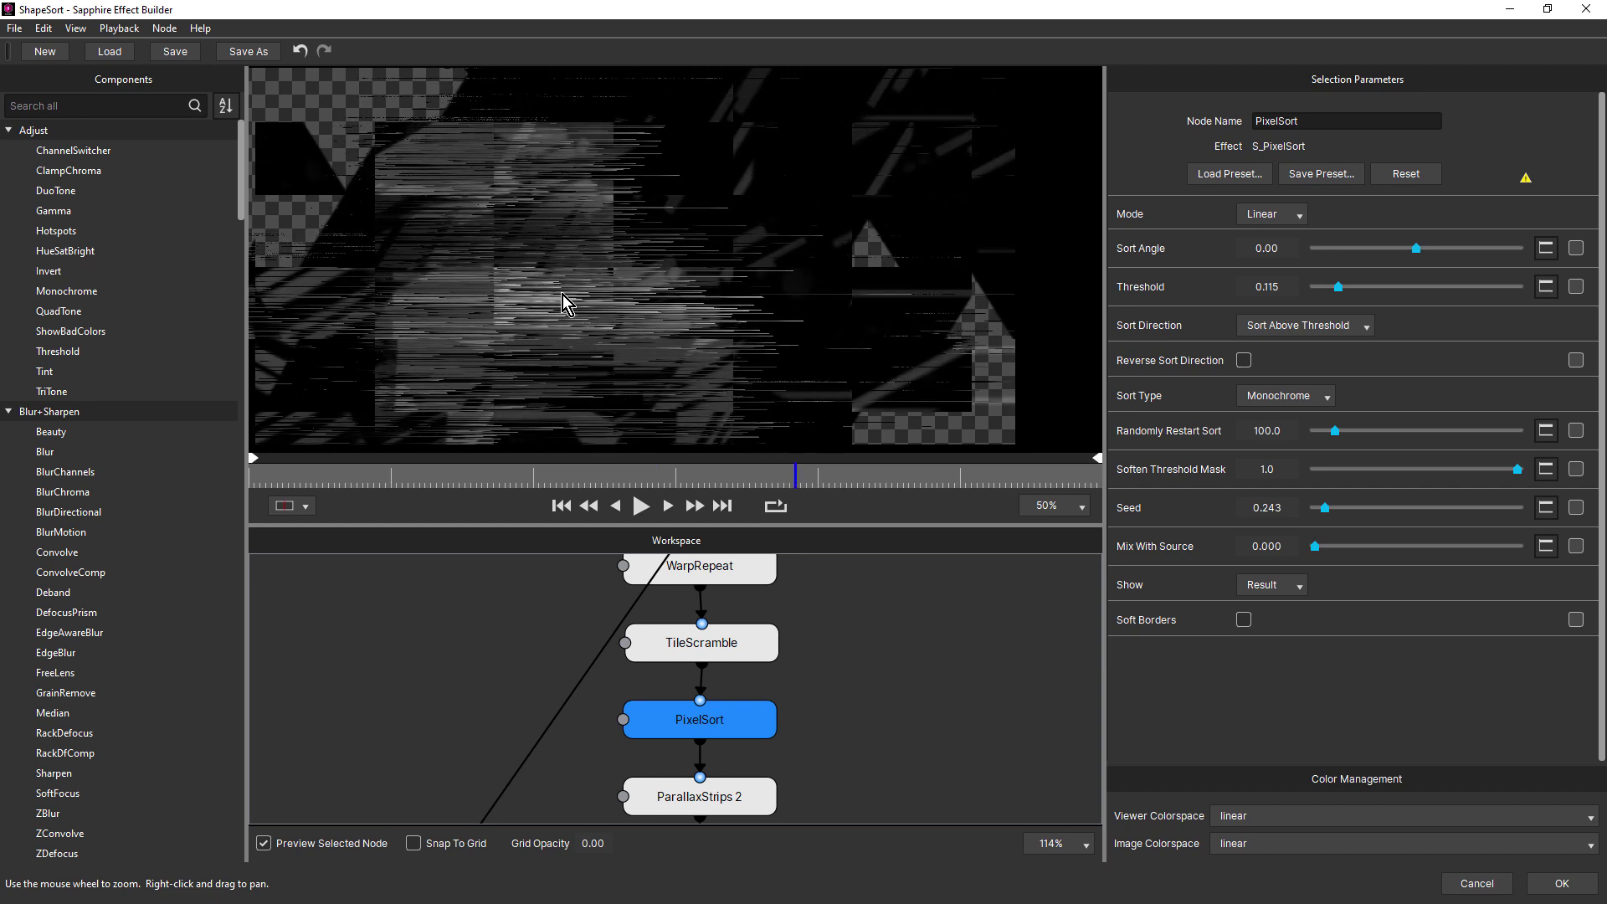
# - Lower the ParallaxStrips 2 Manual Amount from 4.599 to 3.169
pyautogui.click(847, 757)
pyautogui.moveTo(842, 745); pyautogui.dragTo(829, 595)
pyautogui.click(718, 652)
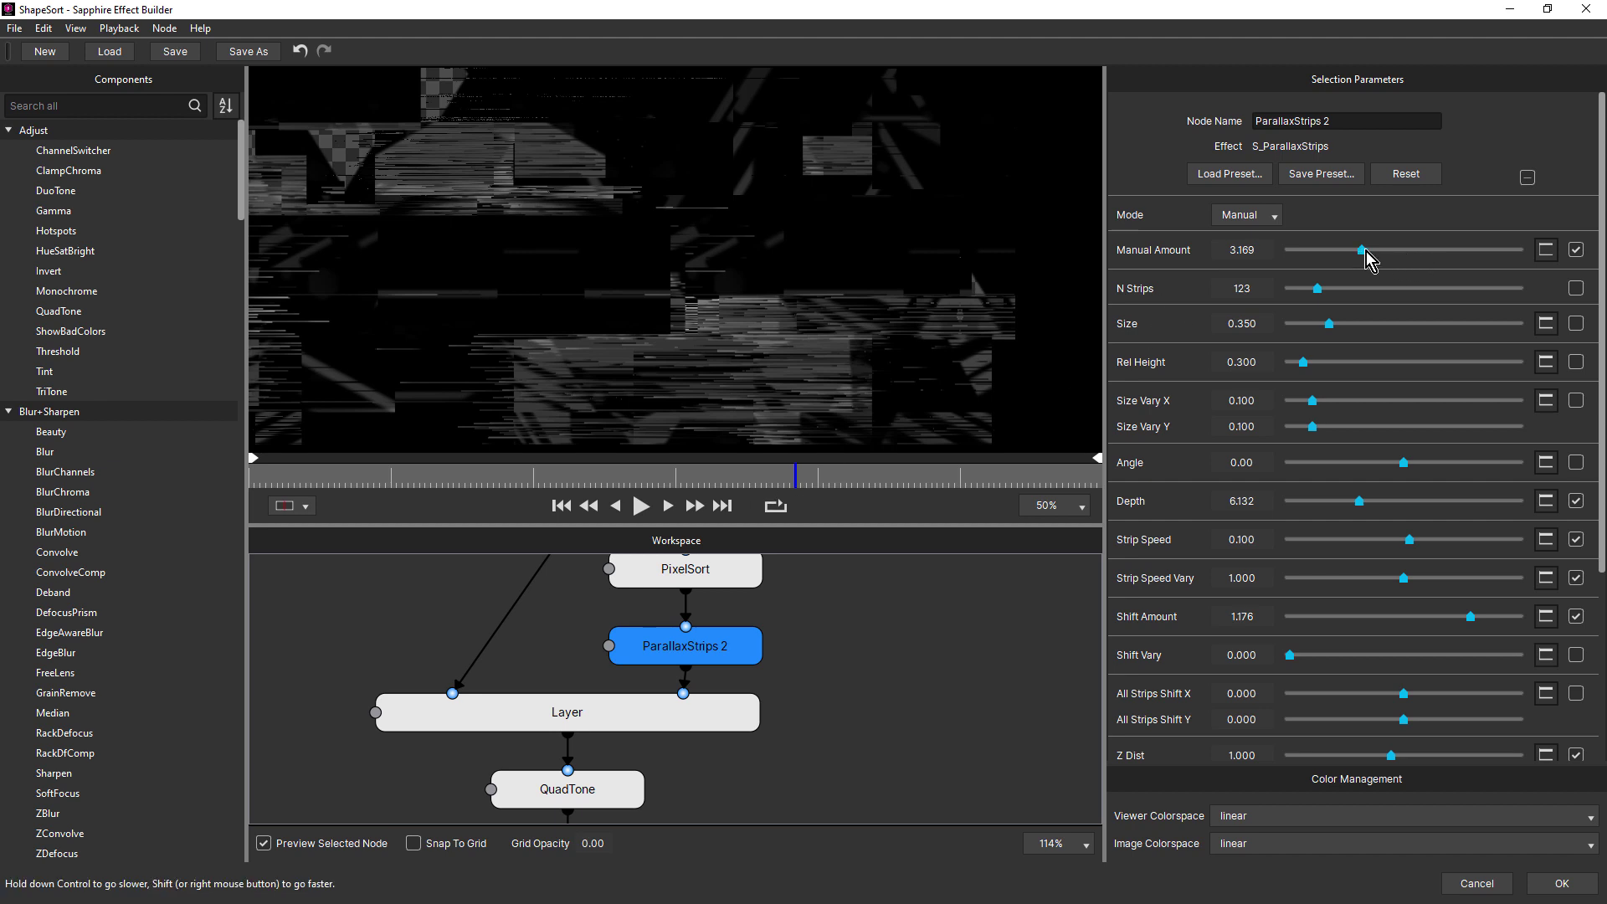
pyautogui.moveTo(1395, 251)
pyautogui.mouseDown()
pyautogui.moveTo(1344, 253)
pyautogui.moveTo(1388, 250)
pyautogui.moveTo(1370, 251)
pyautogui.mouseUp()
pyautogui.hotkey('ctrl', 'z')
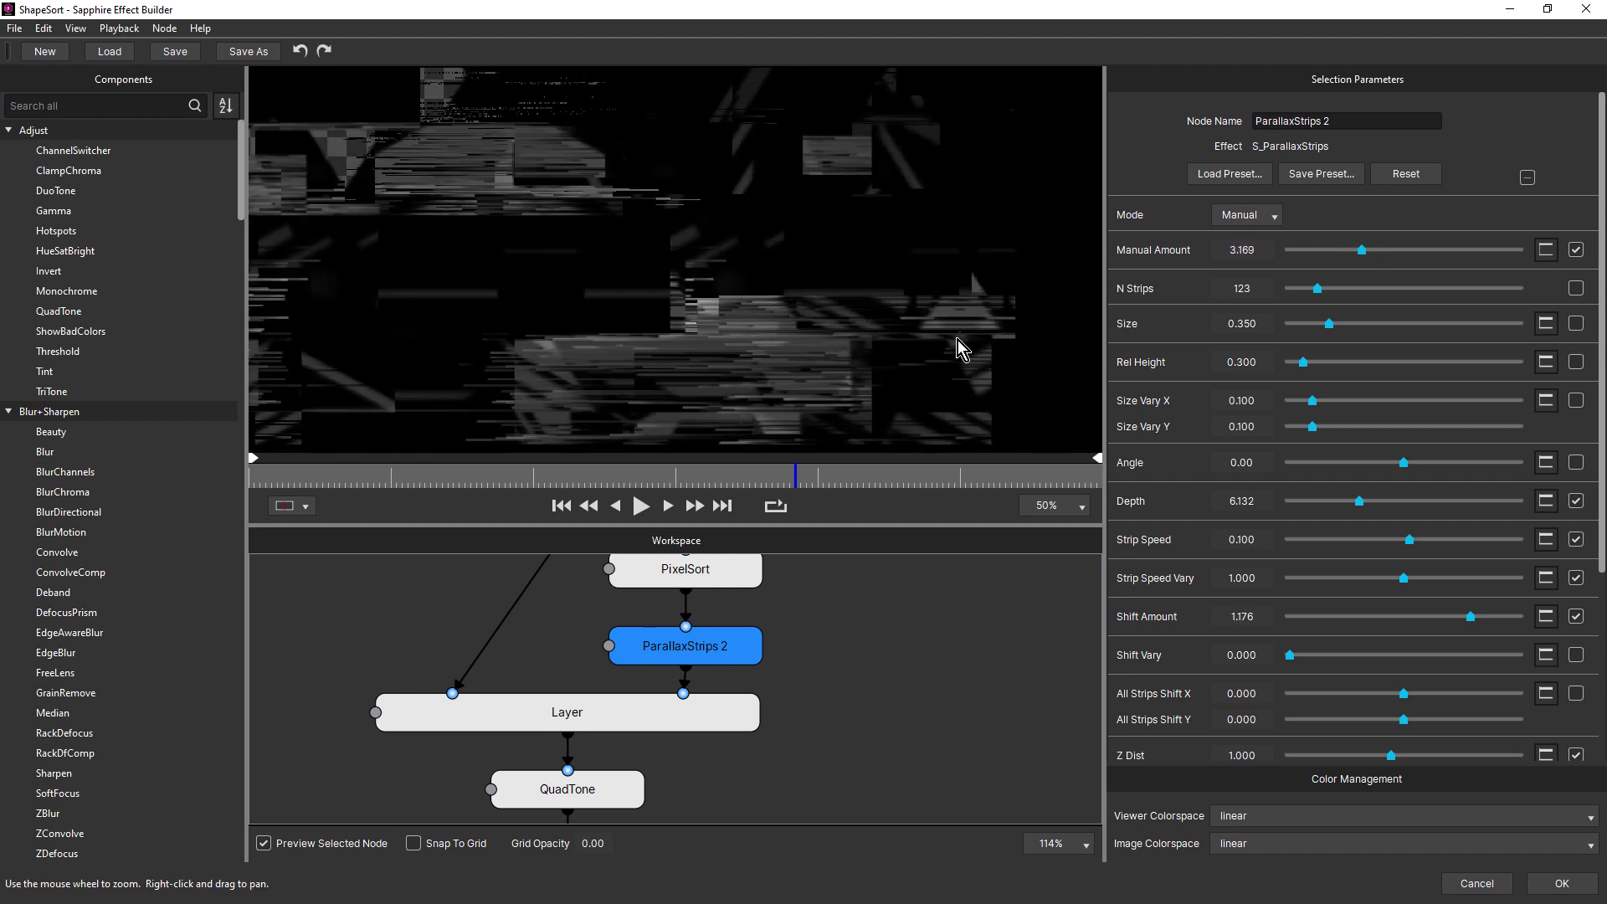
pyautogui.moveTo(833, 634); pyautogui.dragTo(849, 746)
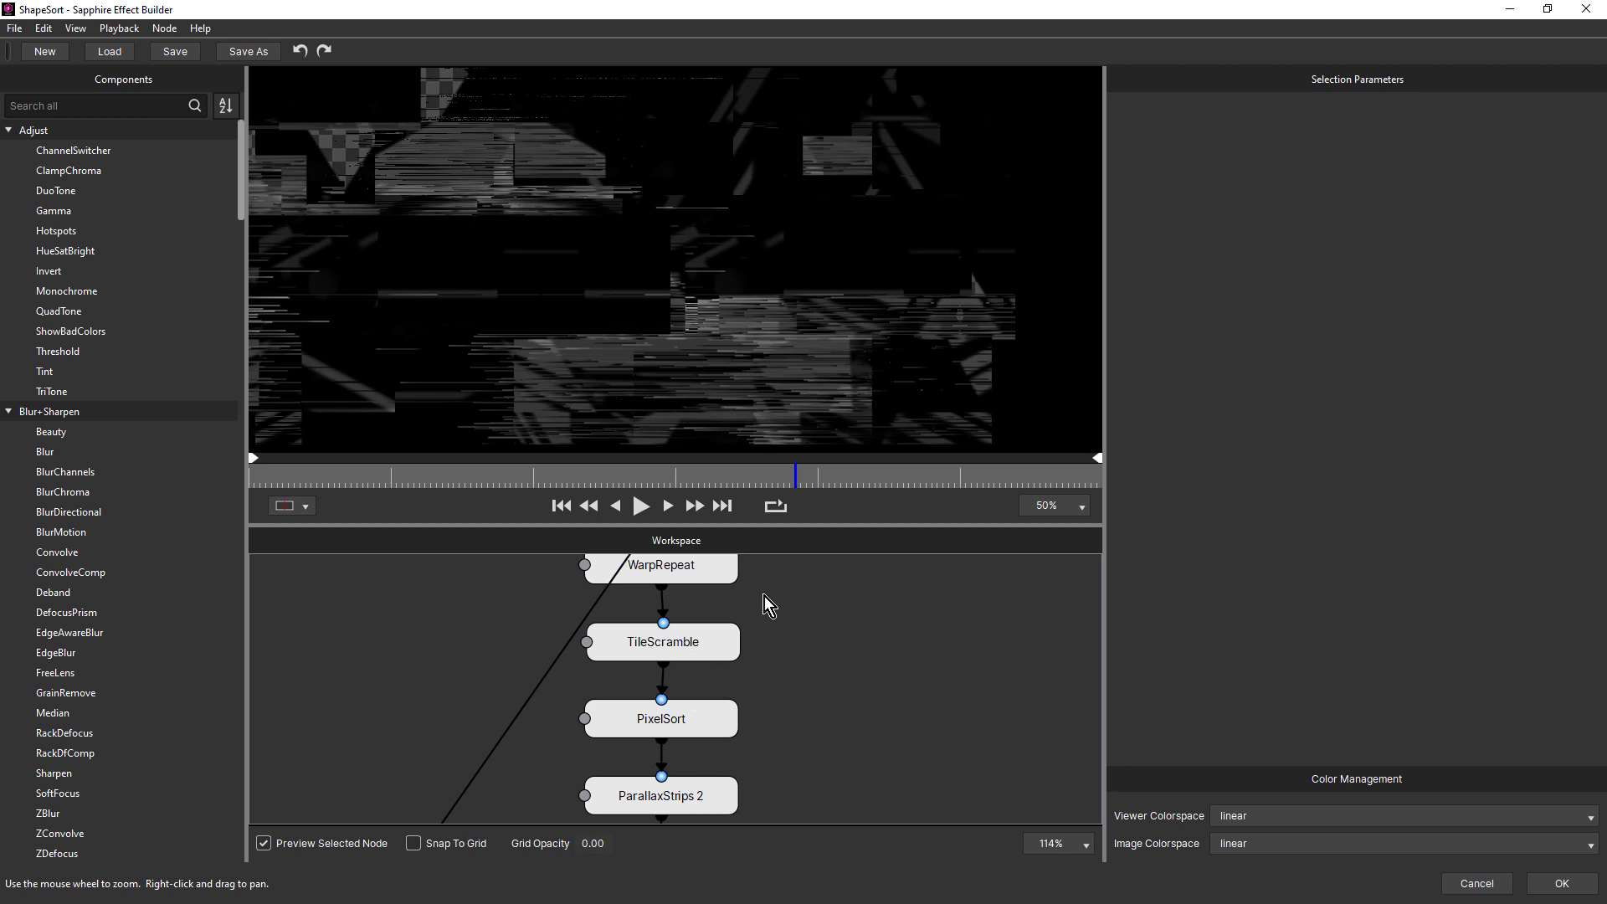
pyautogui.moveTo(800, 736); pyautogui.dragTo(823, 561)
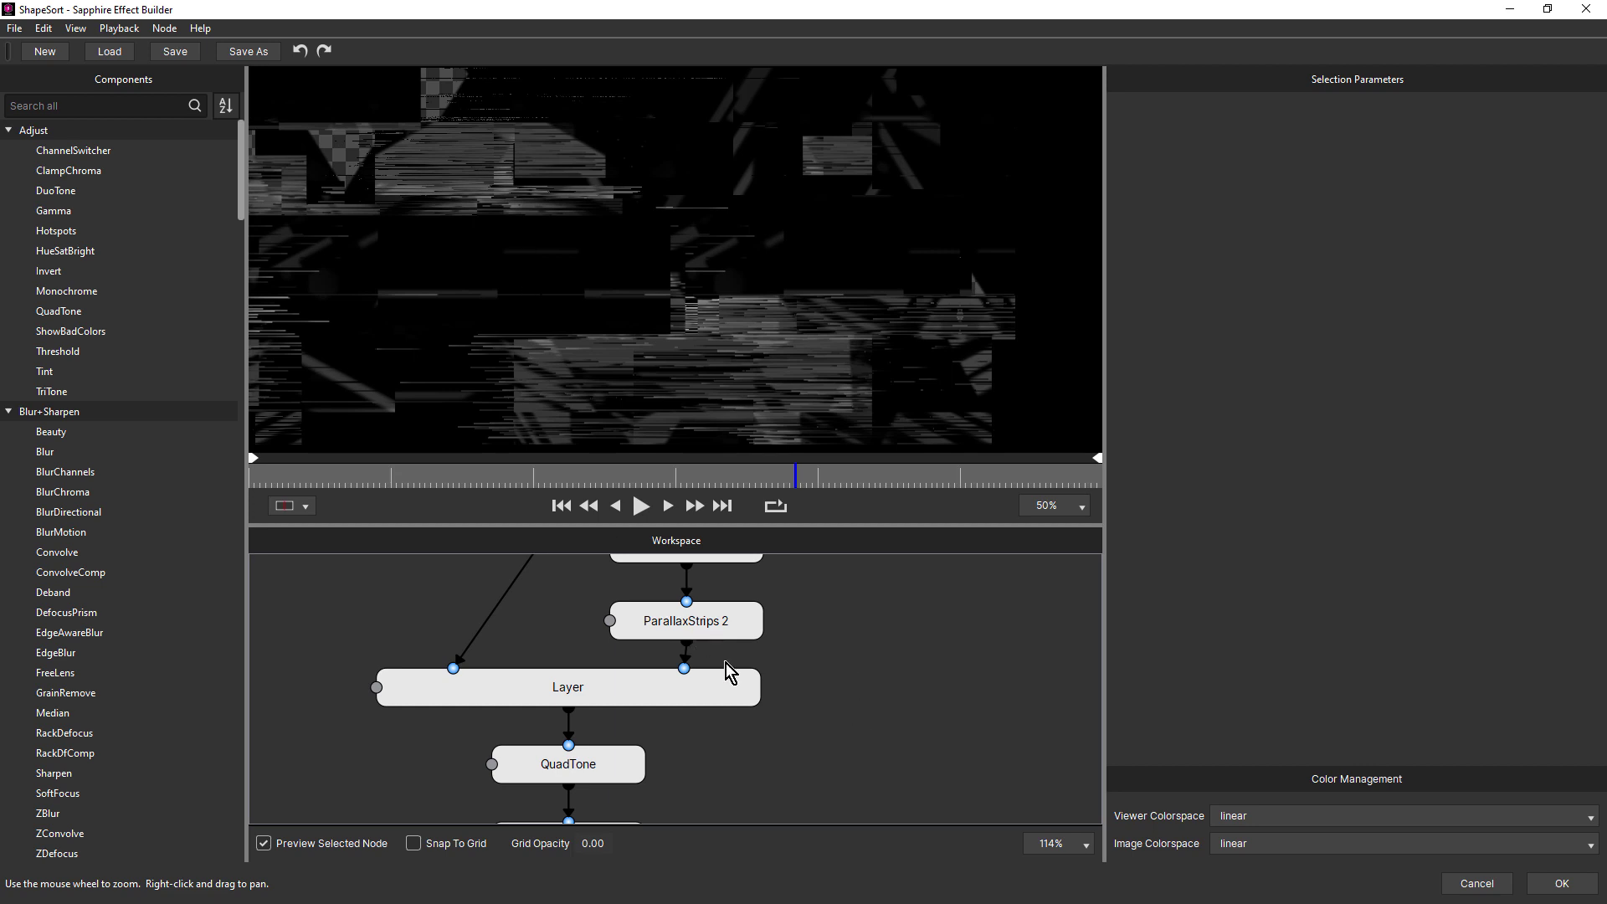
pyautogui.click(577, 687)
pyautogui.scroll(-1, 568, 692)
pyautogui.scroll(-2, 670, 694)
pyautogui.click(775, 699)
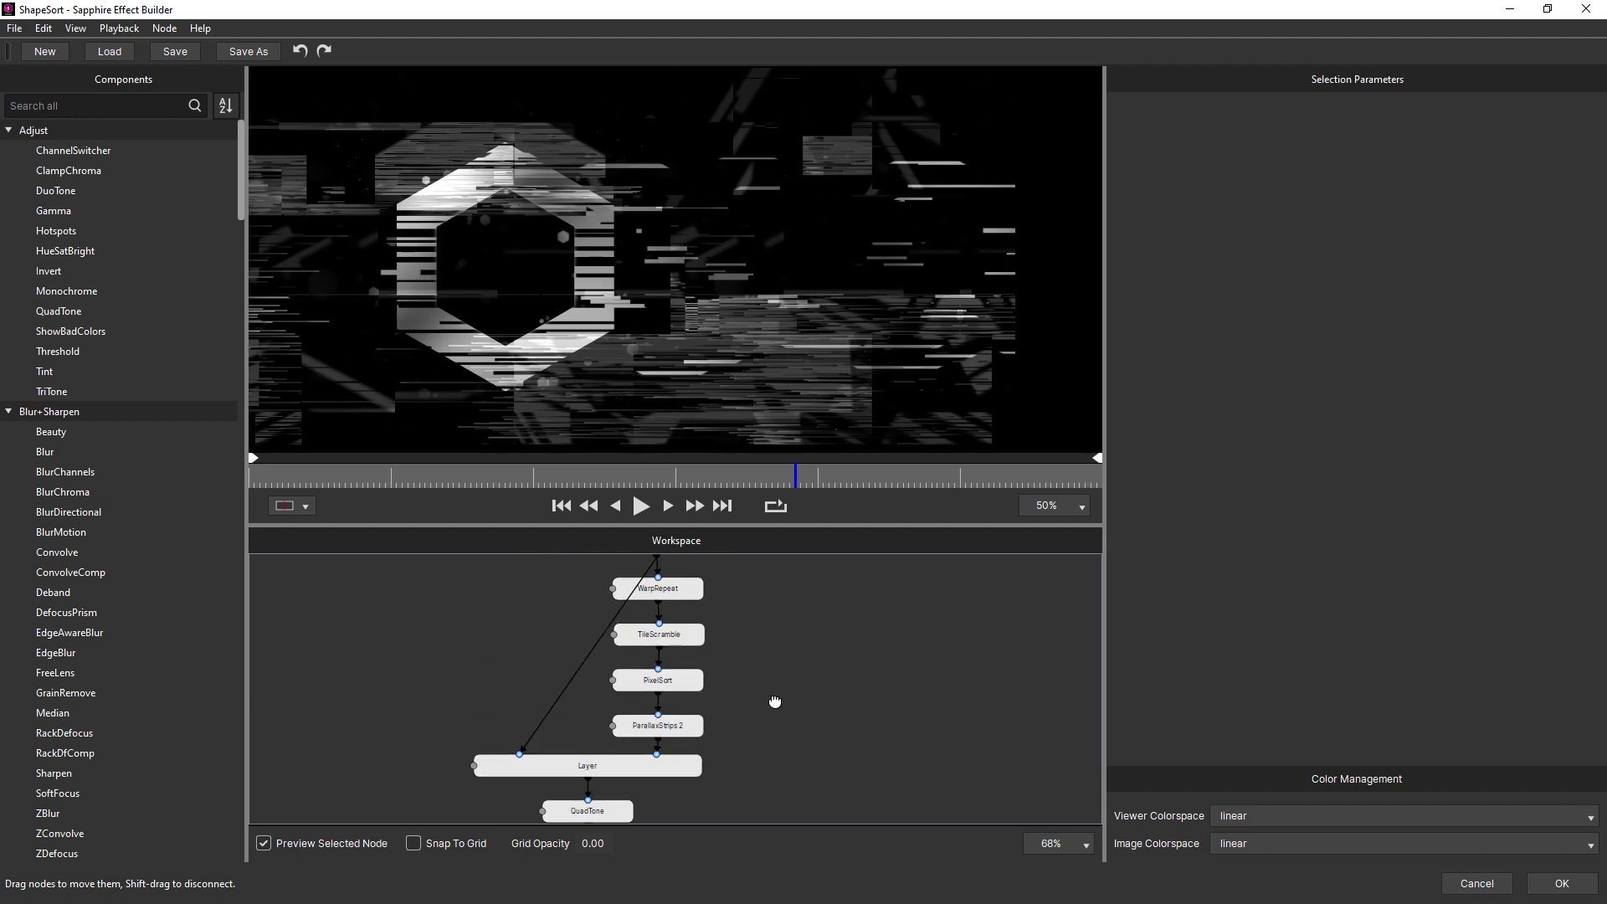
pyautogui.moveTo(775, 700); pyautogui.dragTo(764, 764)
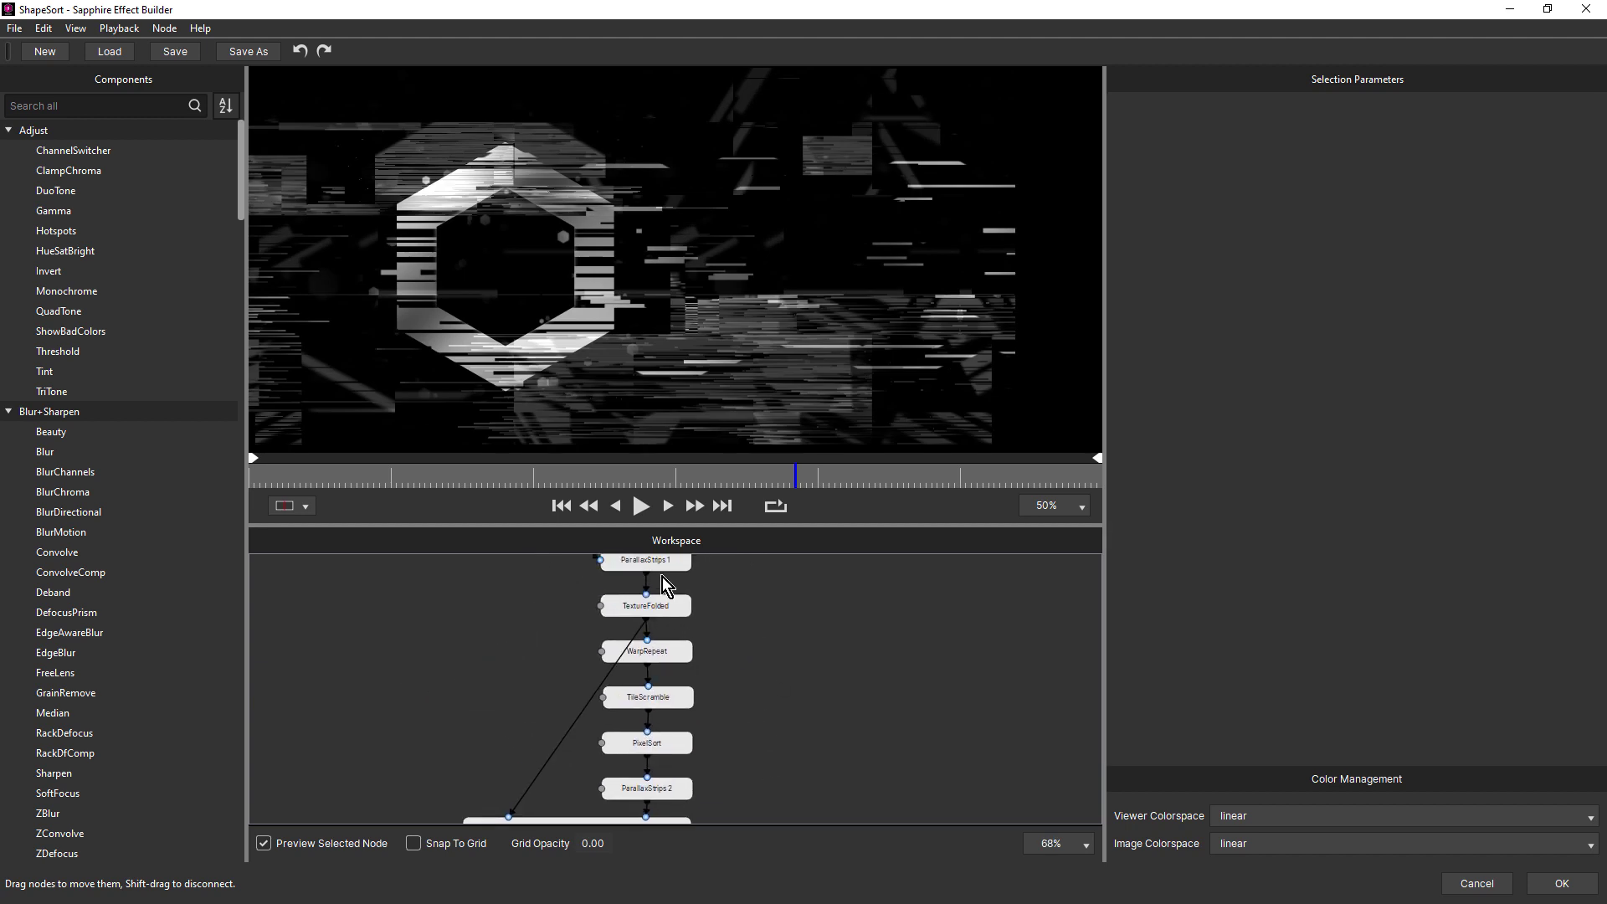
pyautogui.click(663, 606)
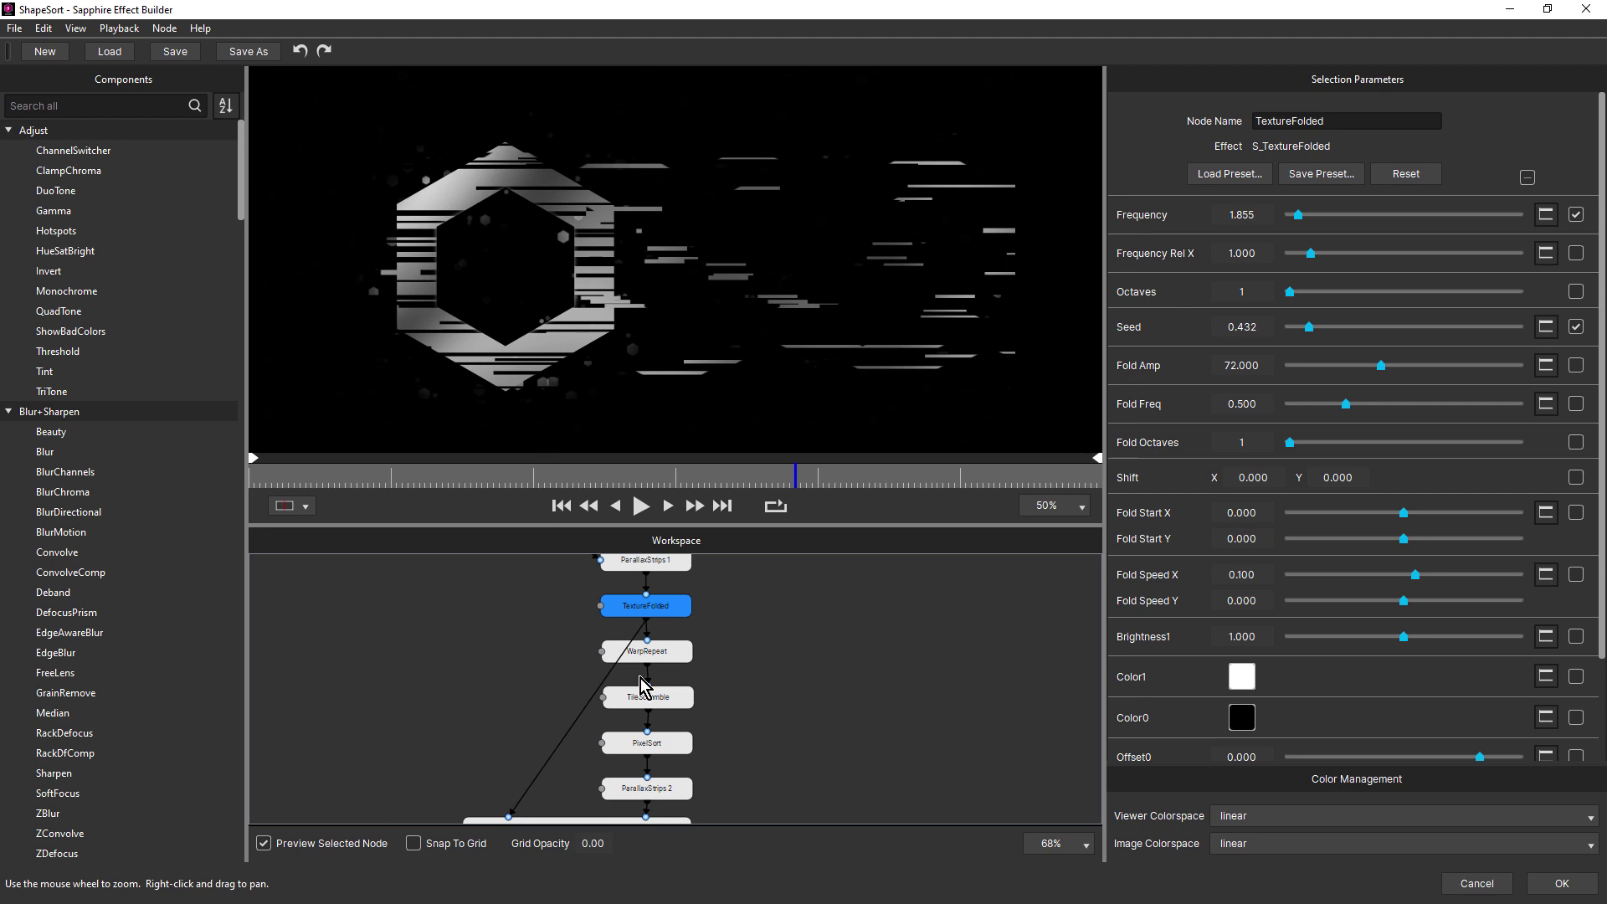
pyautogui.click(495, 737)
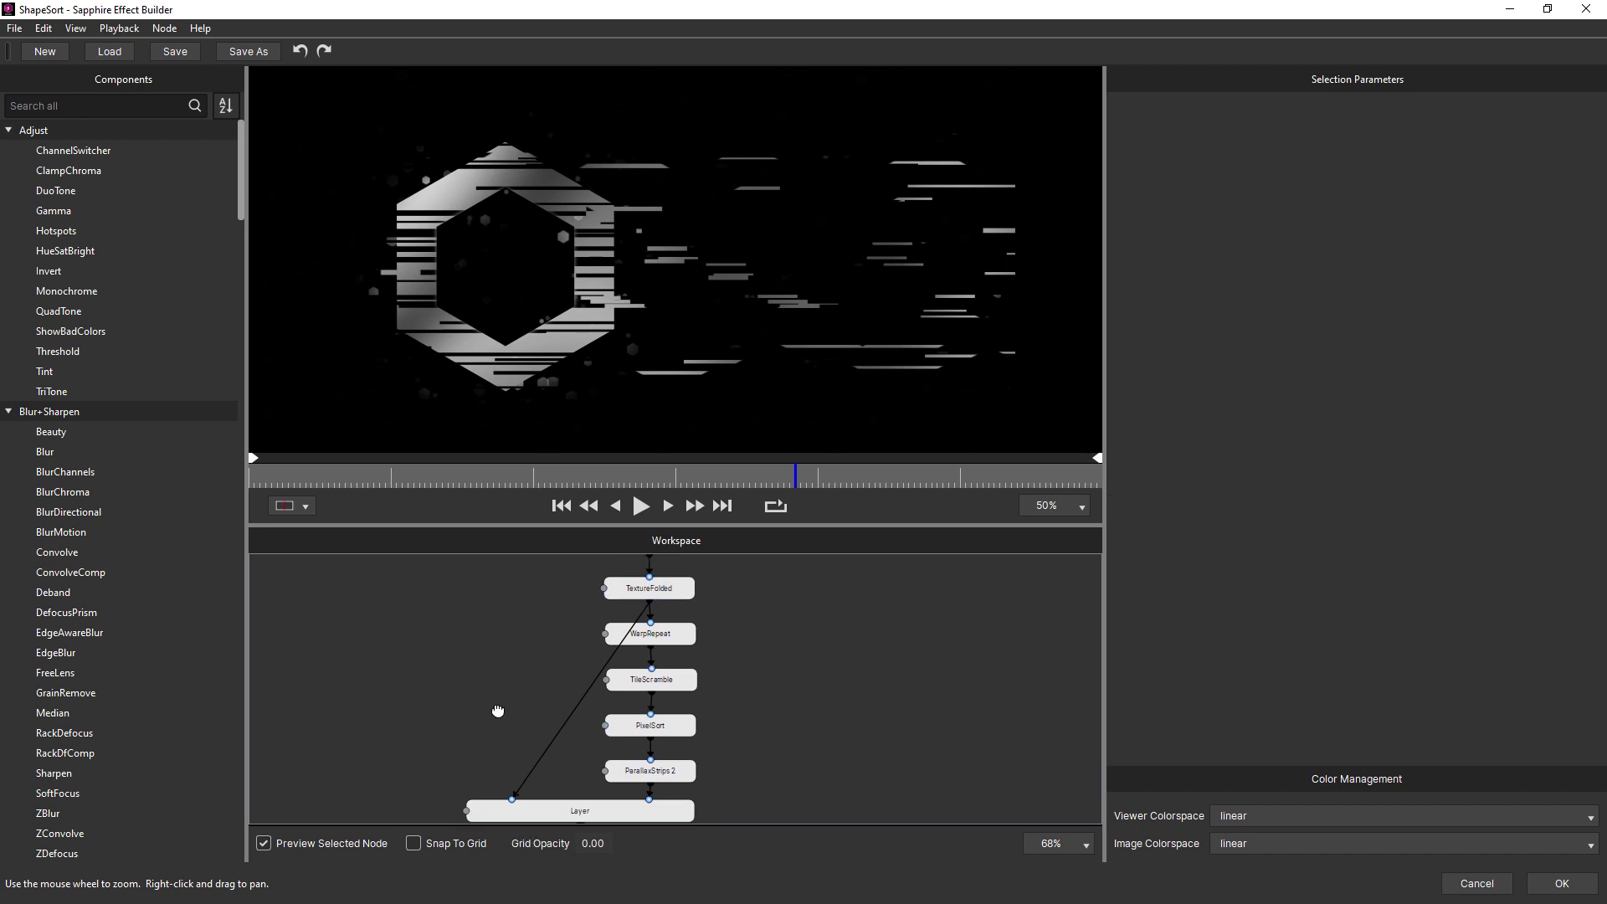
pyautogui.scroll(-2, 503, 715)
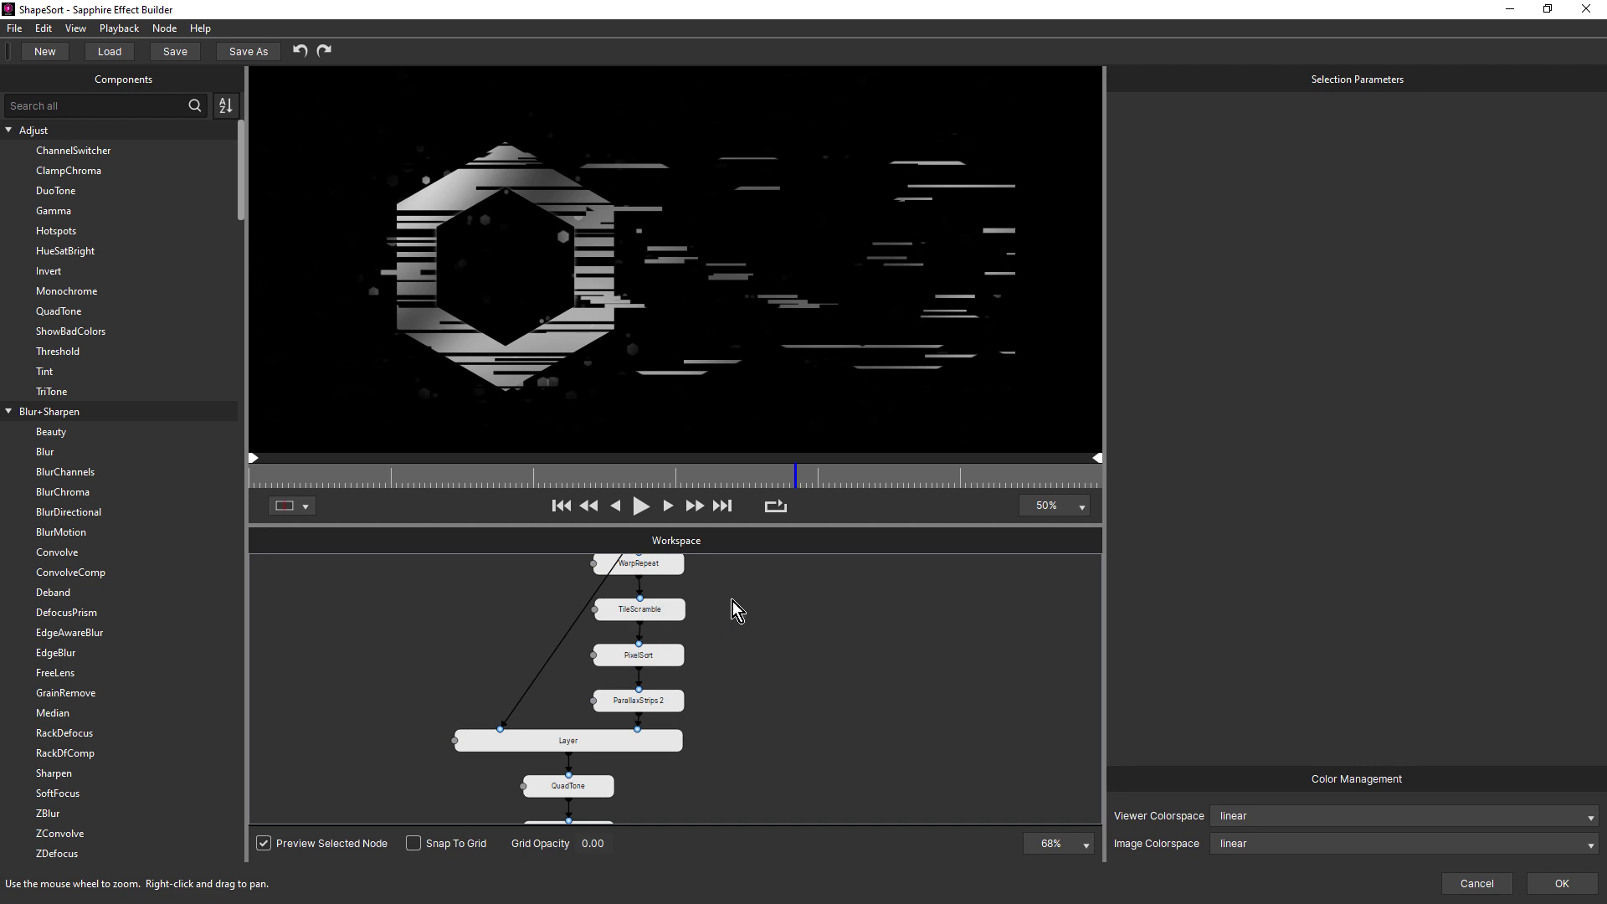
pyautogui.moveTo(731, 603); pyautogui.dragTo(714, 702)
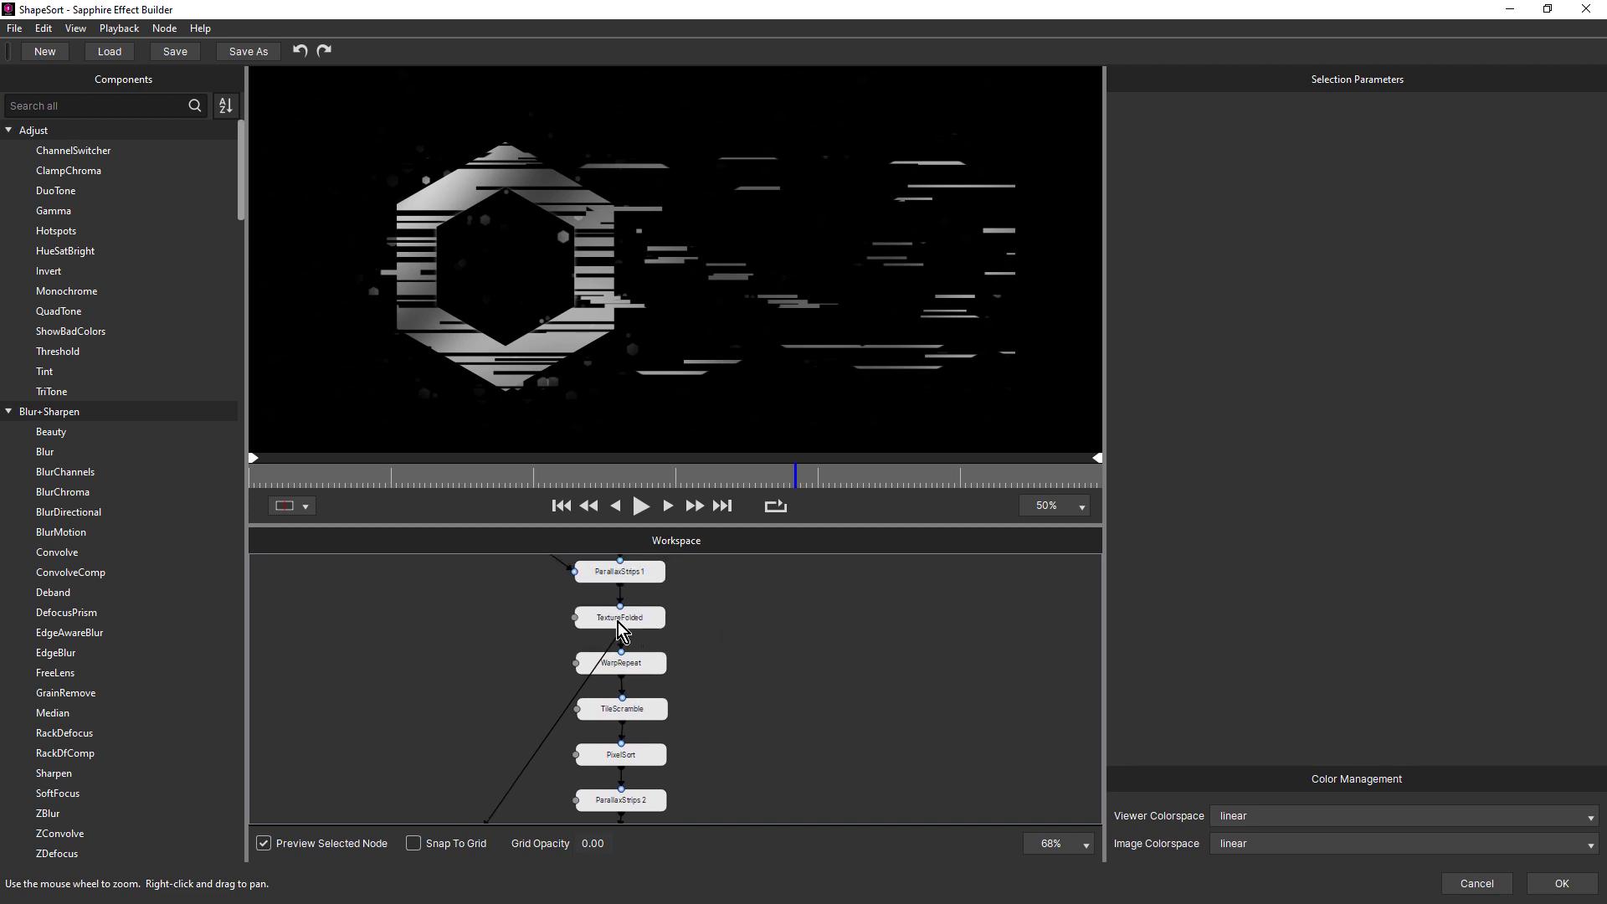
pyautogui.moveTo(717, 681); pyautogui.dragTo(700, 643)
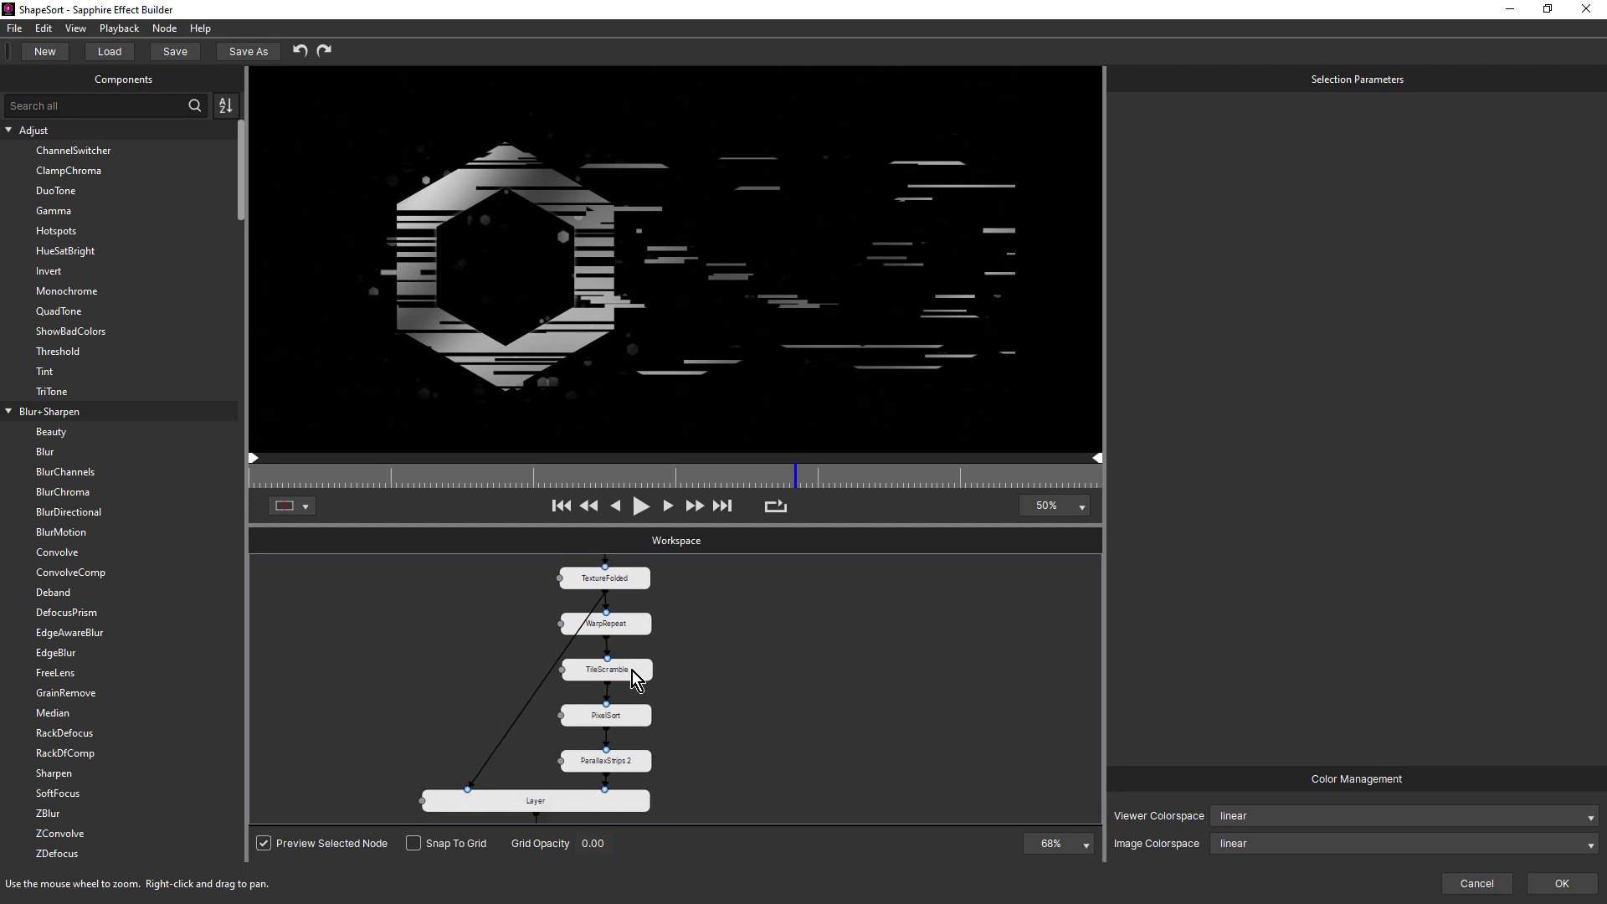
# - Inspect the Layer and QuadTone nodes, ending on UltraGlow (Brightness 1.800, Threshold 0.764)
pyautogui.click(601, 805)
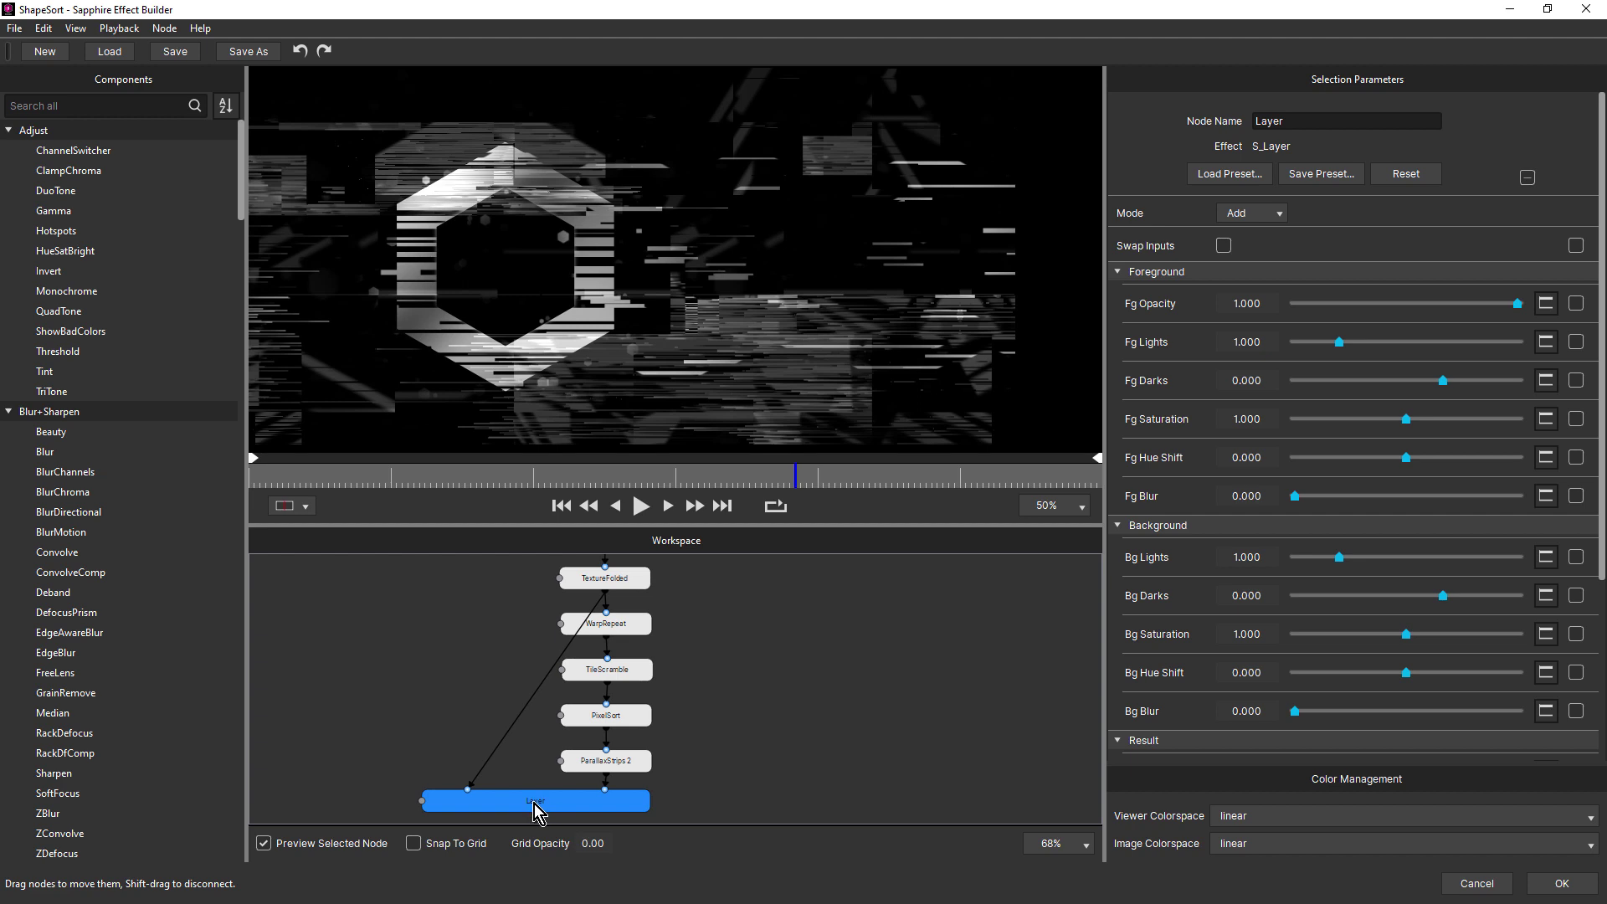
pyautogui.moveTo(715, 743); pyautogui.dragTo(709, 583)
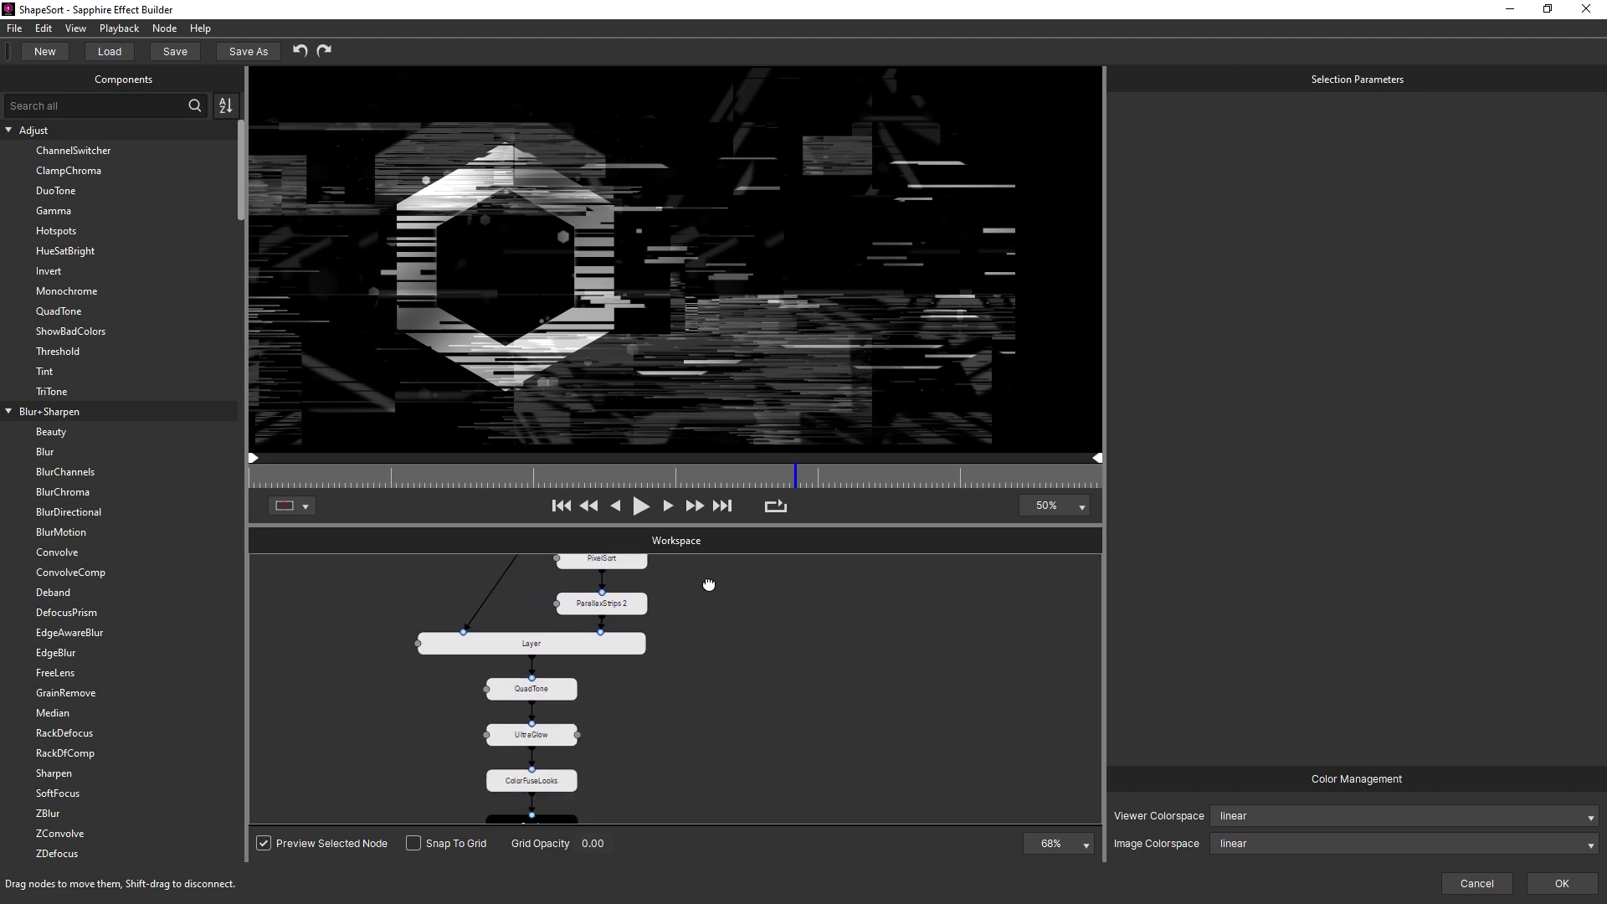
pyautogui.click(552, 650)
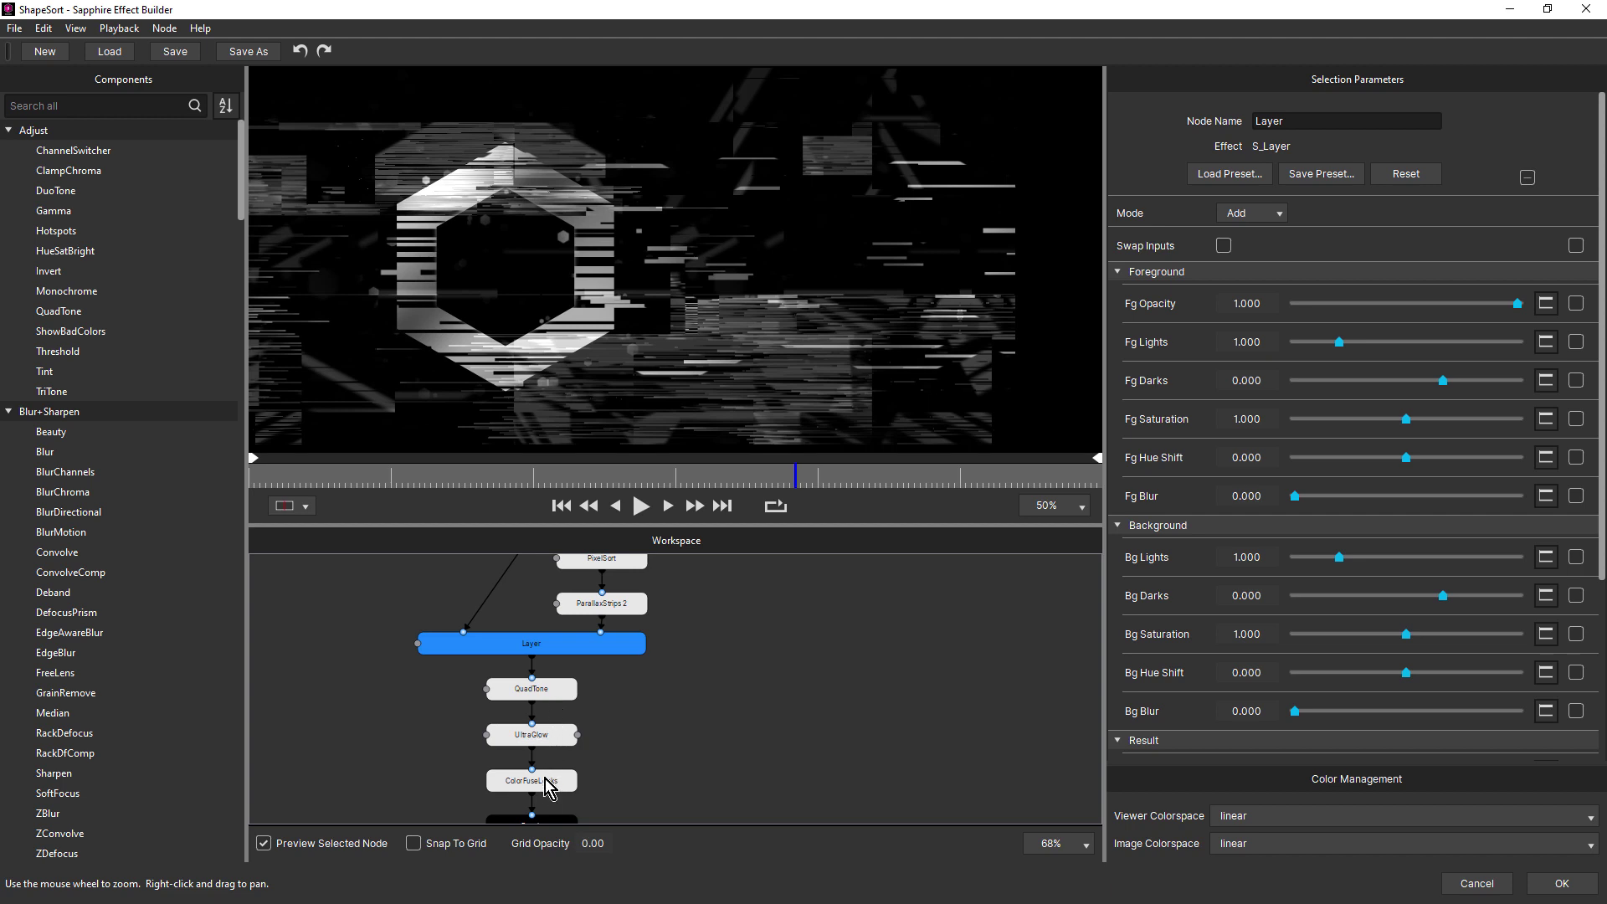
pyautogui.click(549, 691)
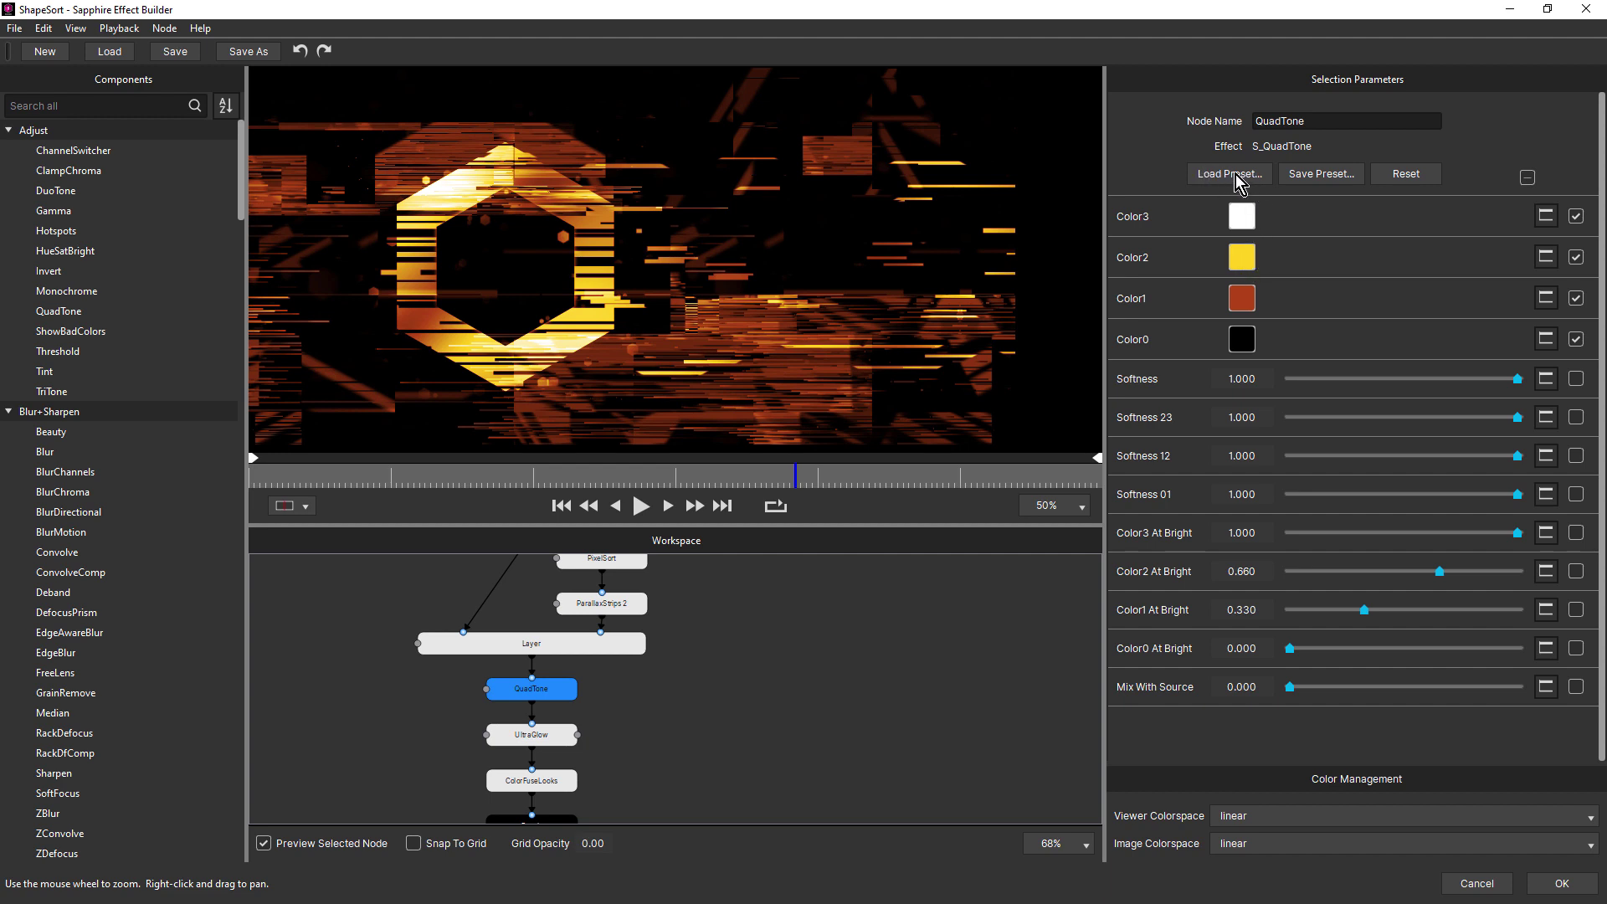
pyautogui.click(556, 742)
pyautogui.scroll(5, 555, 742)
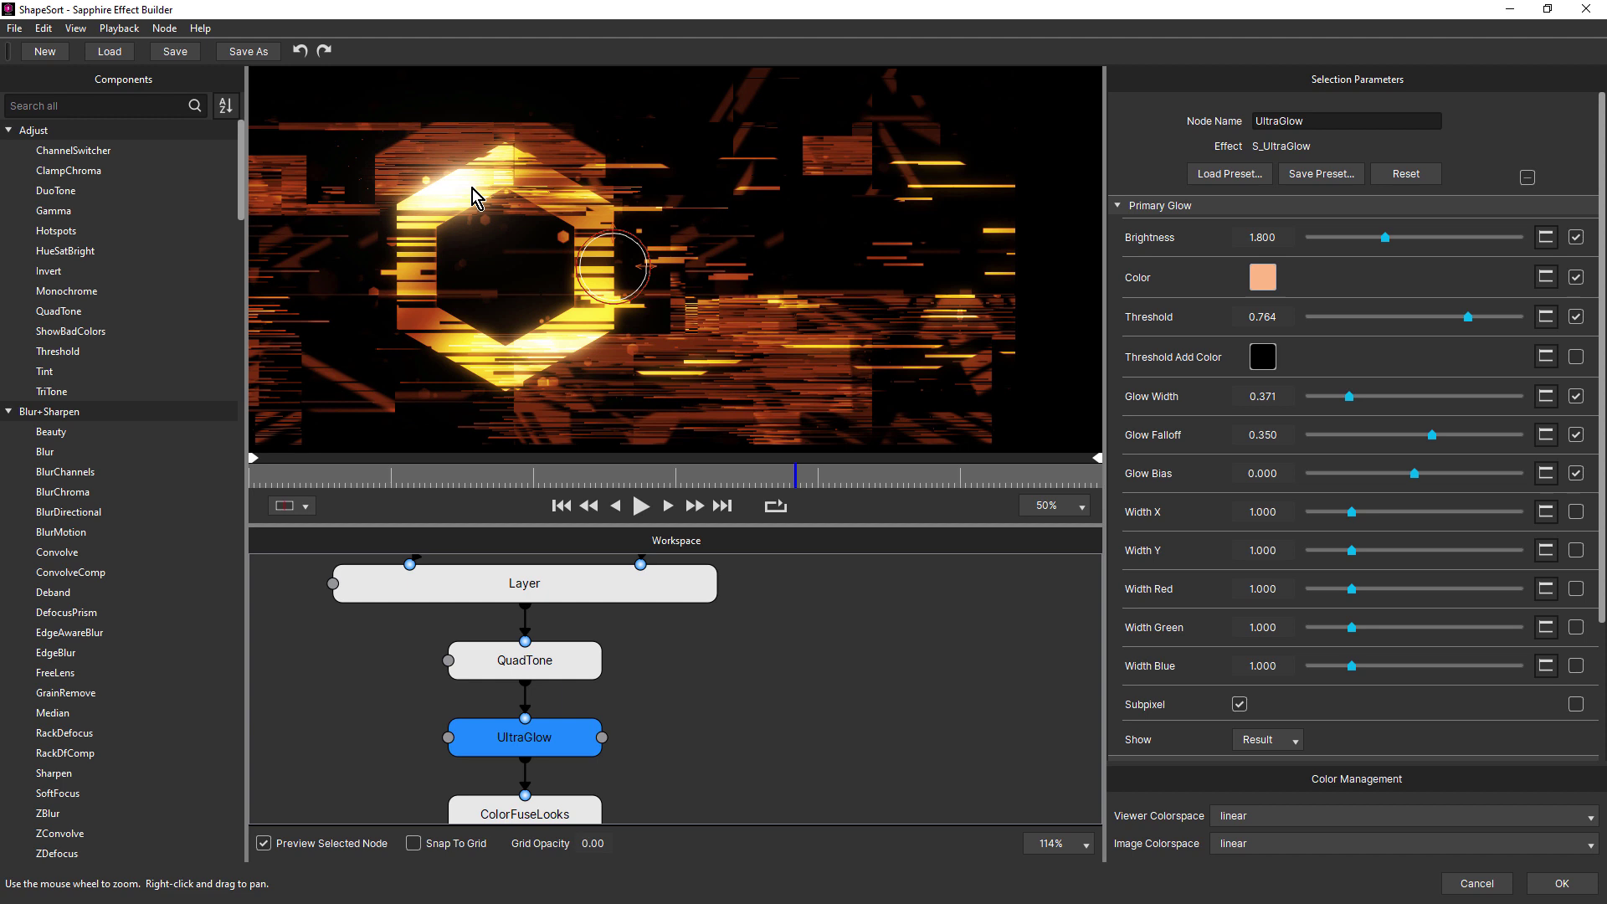
# - Zoom the viewer and scrub the preview to a later frame to check the glow
pyautogui.scroll(1, 469, 187)
pyautogui.click(638, 477)
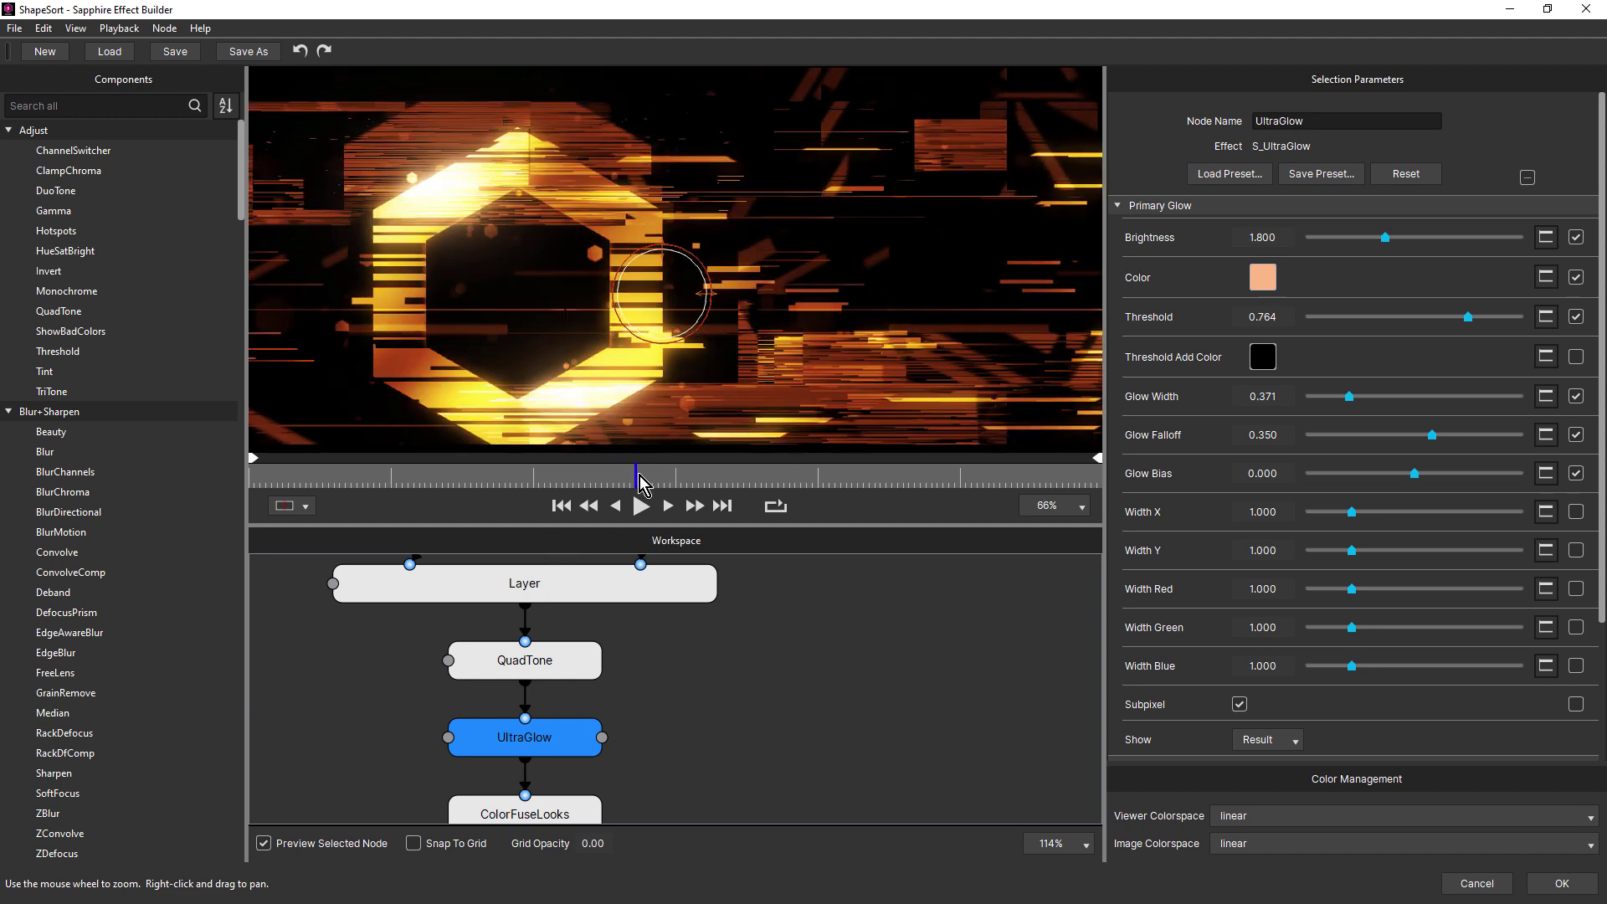
pyautogui.moveTo(650, 481); pyautogui.dragTo(695, 489)
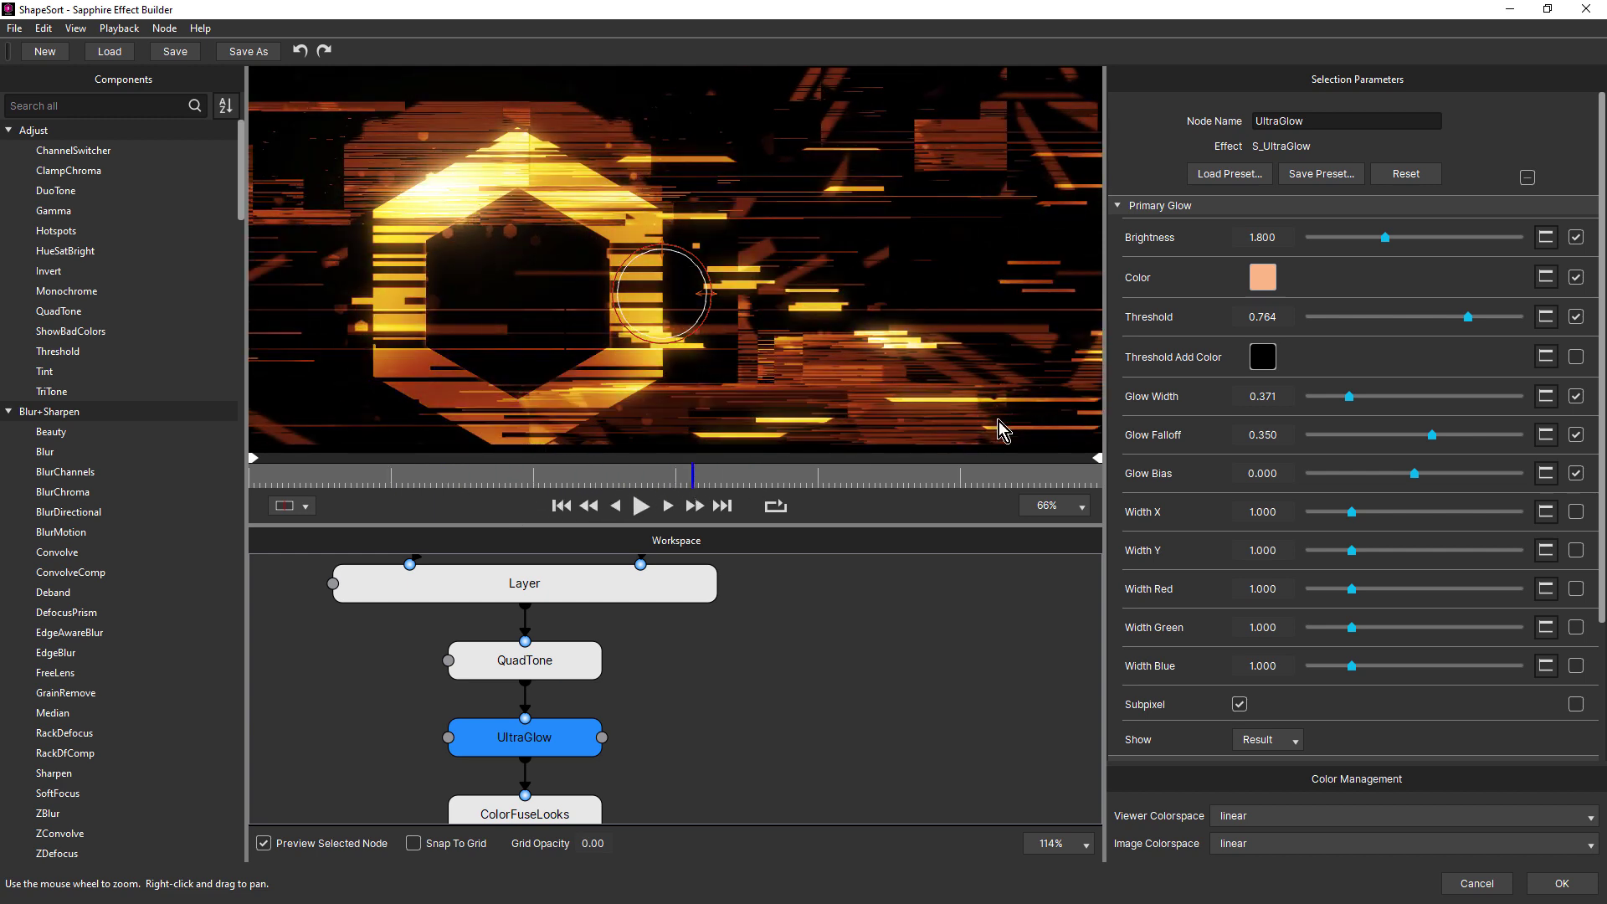
# - Try lowering UltraGlow Threshold toward 0.25, then restore it to 0.764
pyautogui.moveTo(1398, 319); pyautogui.dragTo(1362, 322)
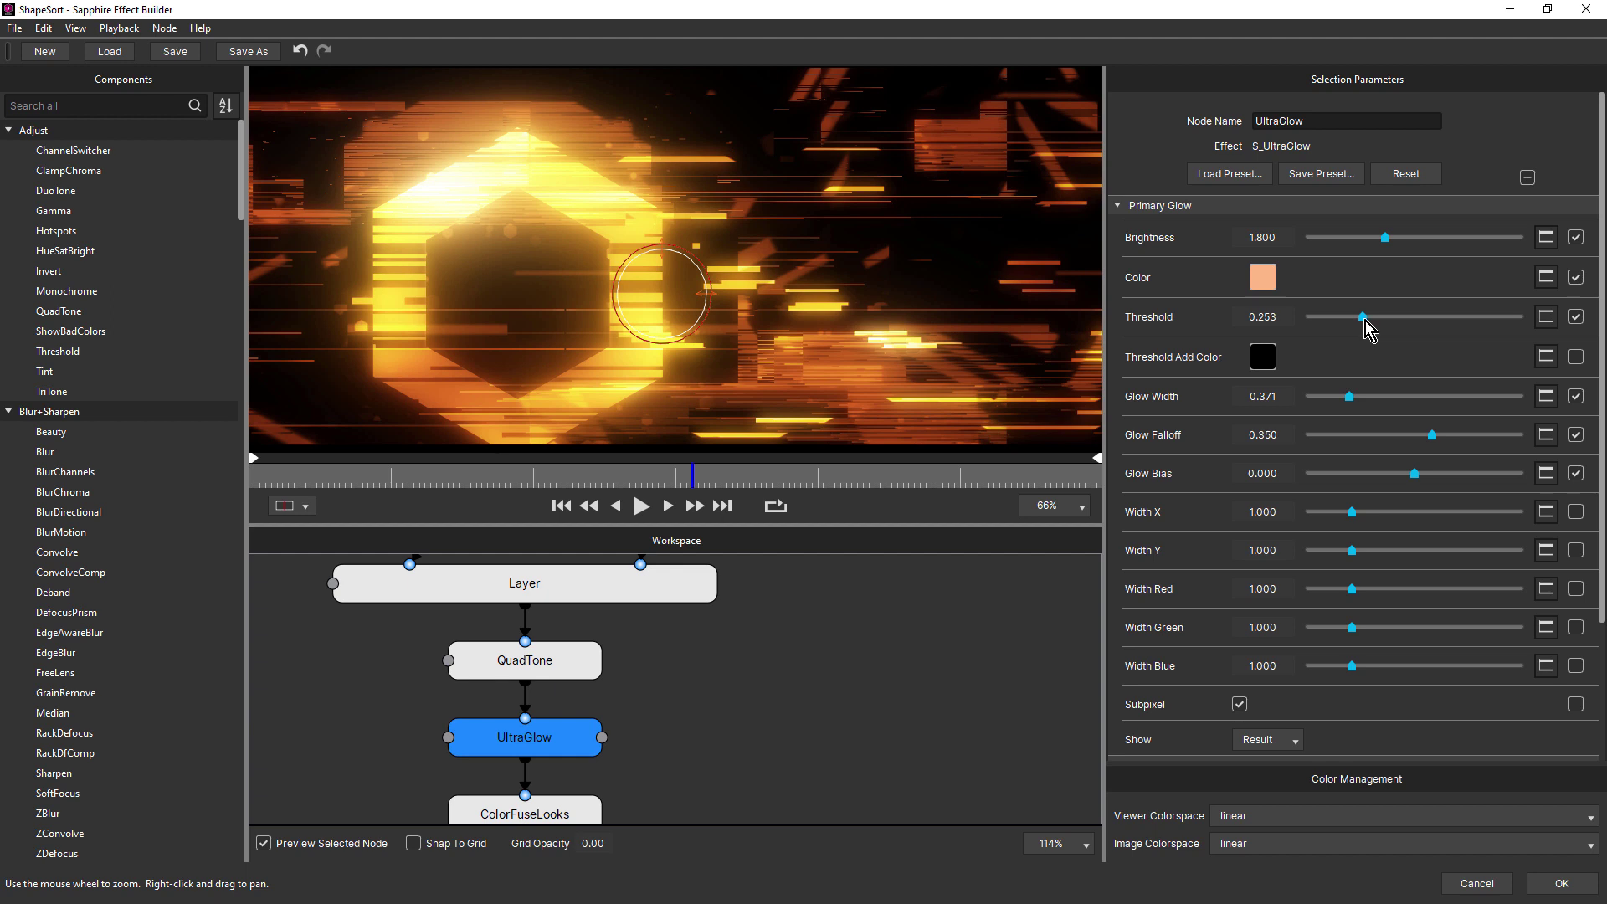
pyautogui.hotkey('ctrl', 'z')
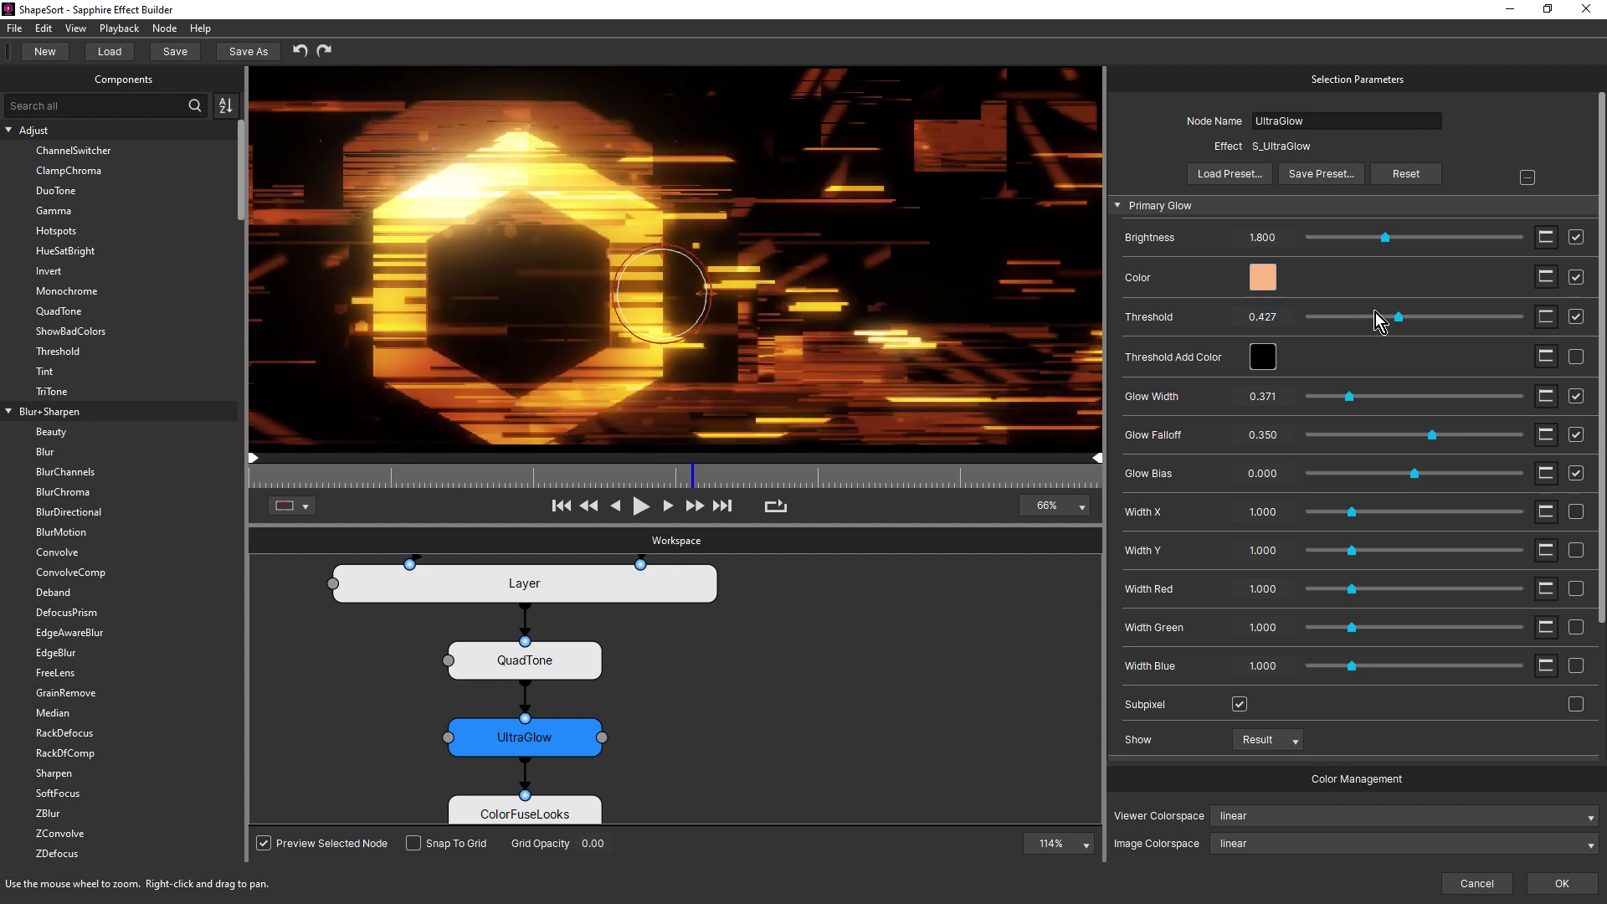
pyautogui.hotkey('ctrl', 'z')
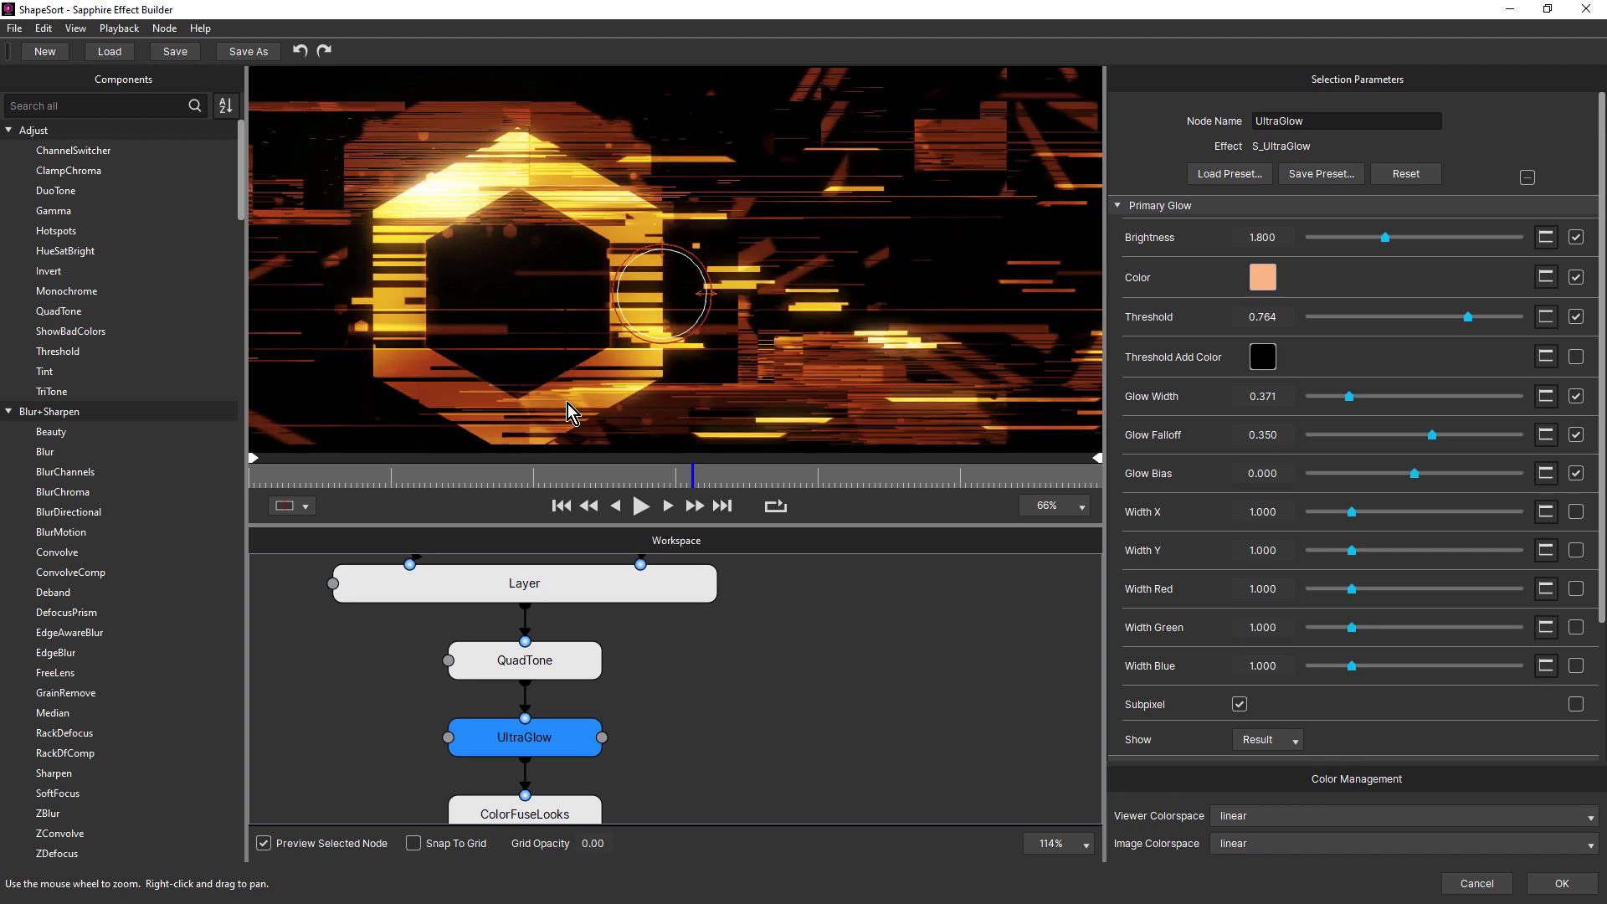
pyautogui.moveTo(695, 761); pyautogui.dragTo(700, 639)
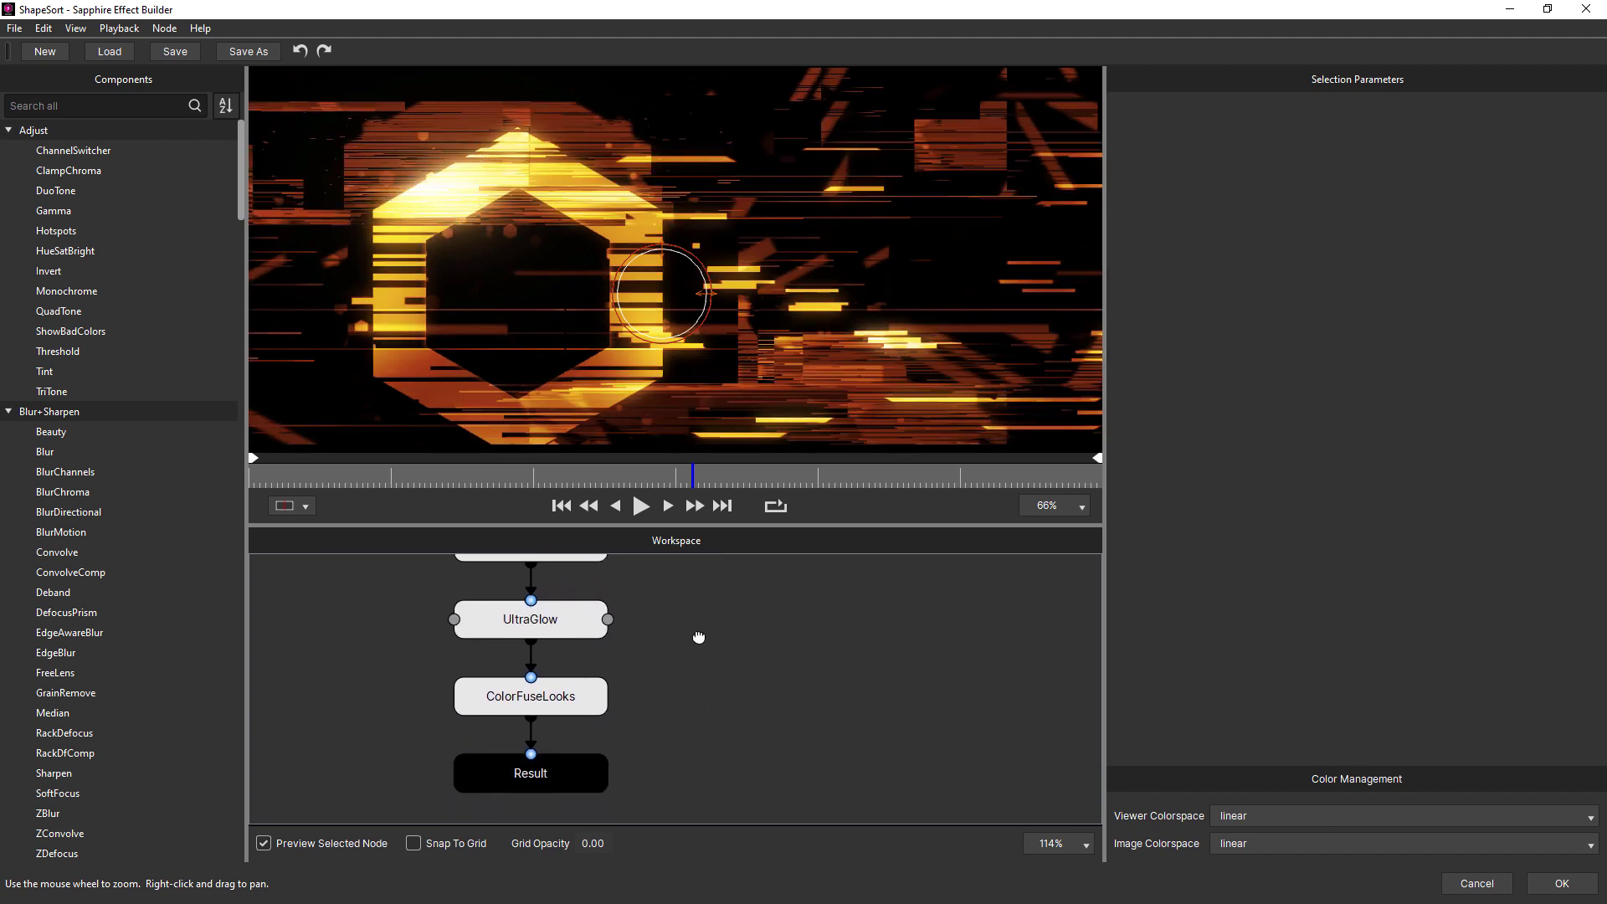
# - Inspect ColorFuseLooks and browse Lut1 presets, keeping CF-C-Fuji Astia 100F Expired
pyautogui.click(574, 693)
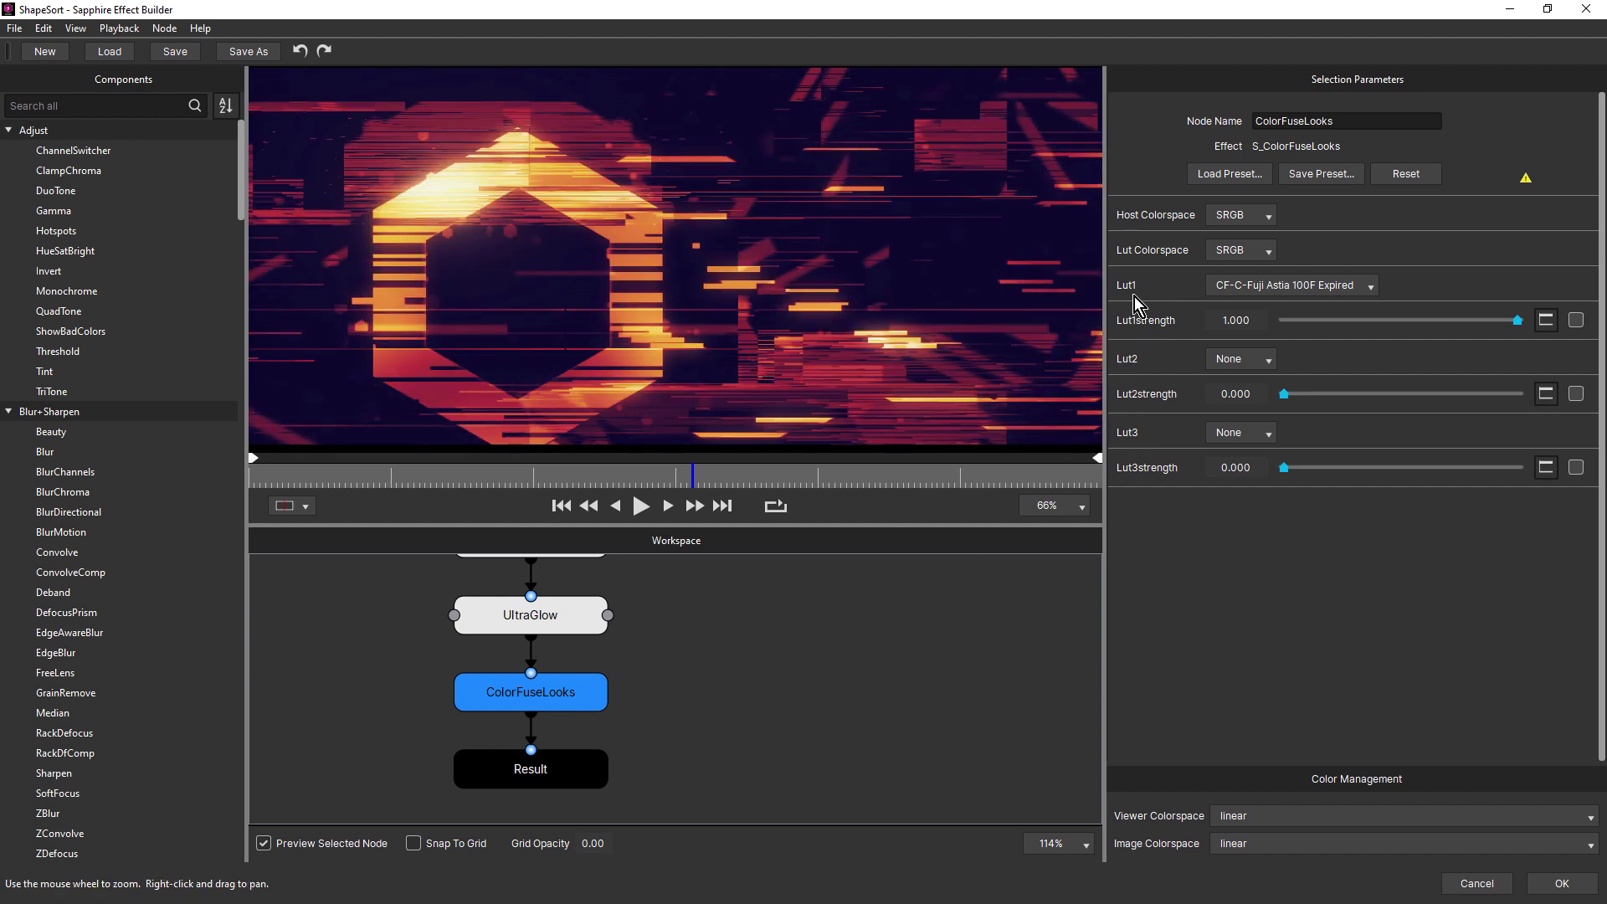
pyautogui.click(1230, 297)
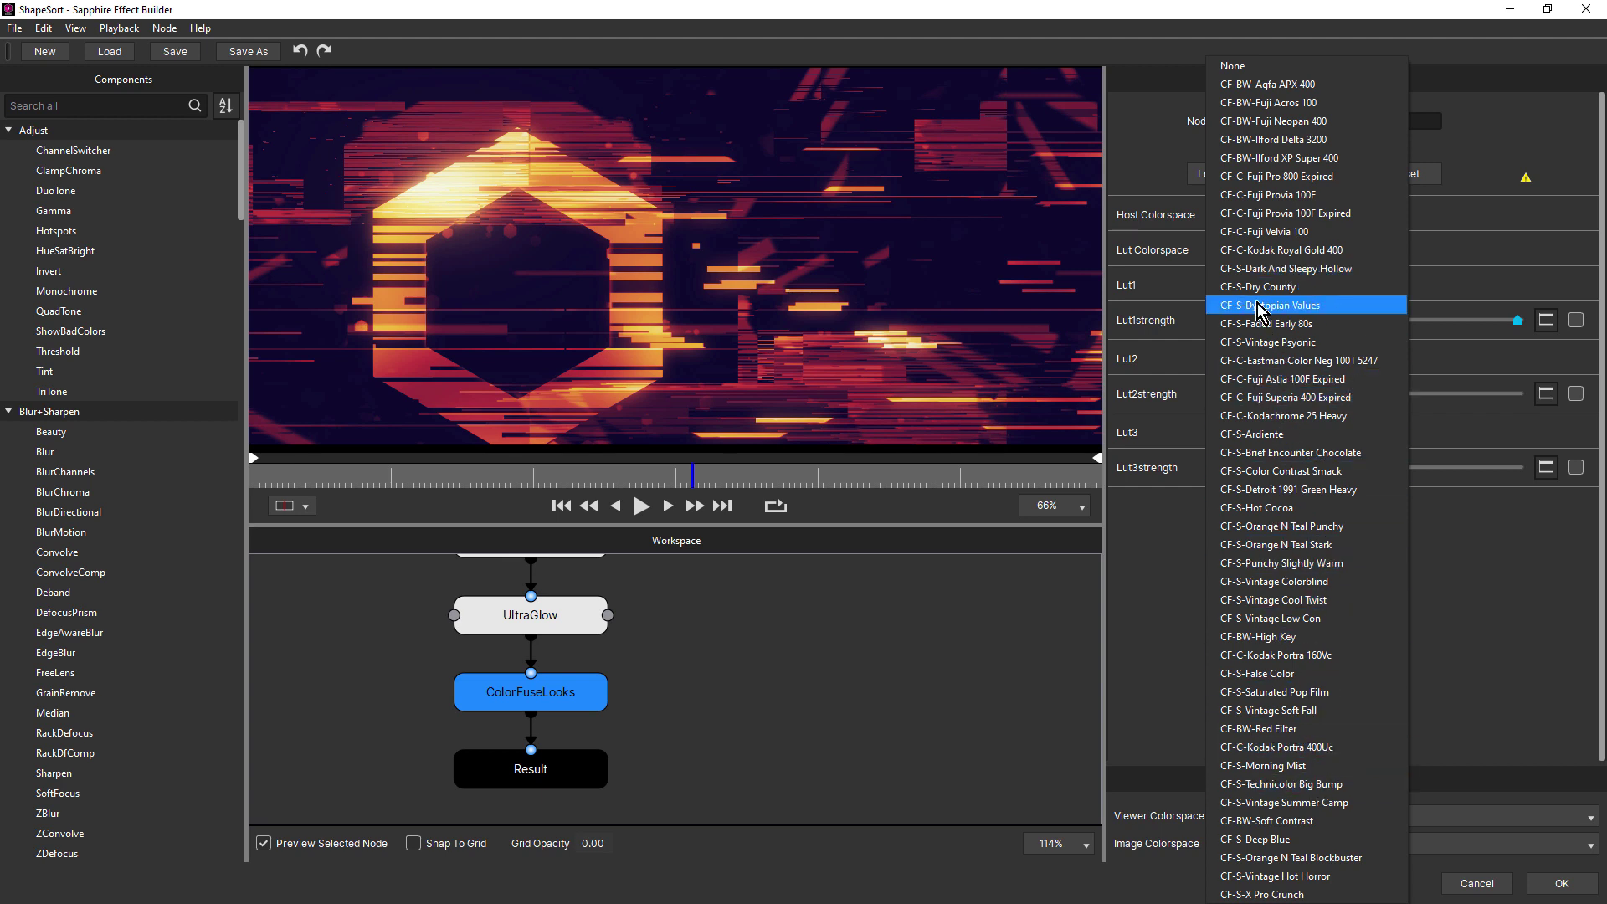
pyautogui.click(1495, 562)
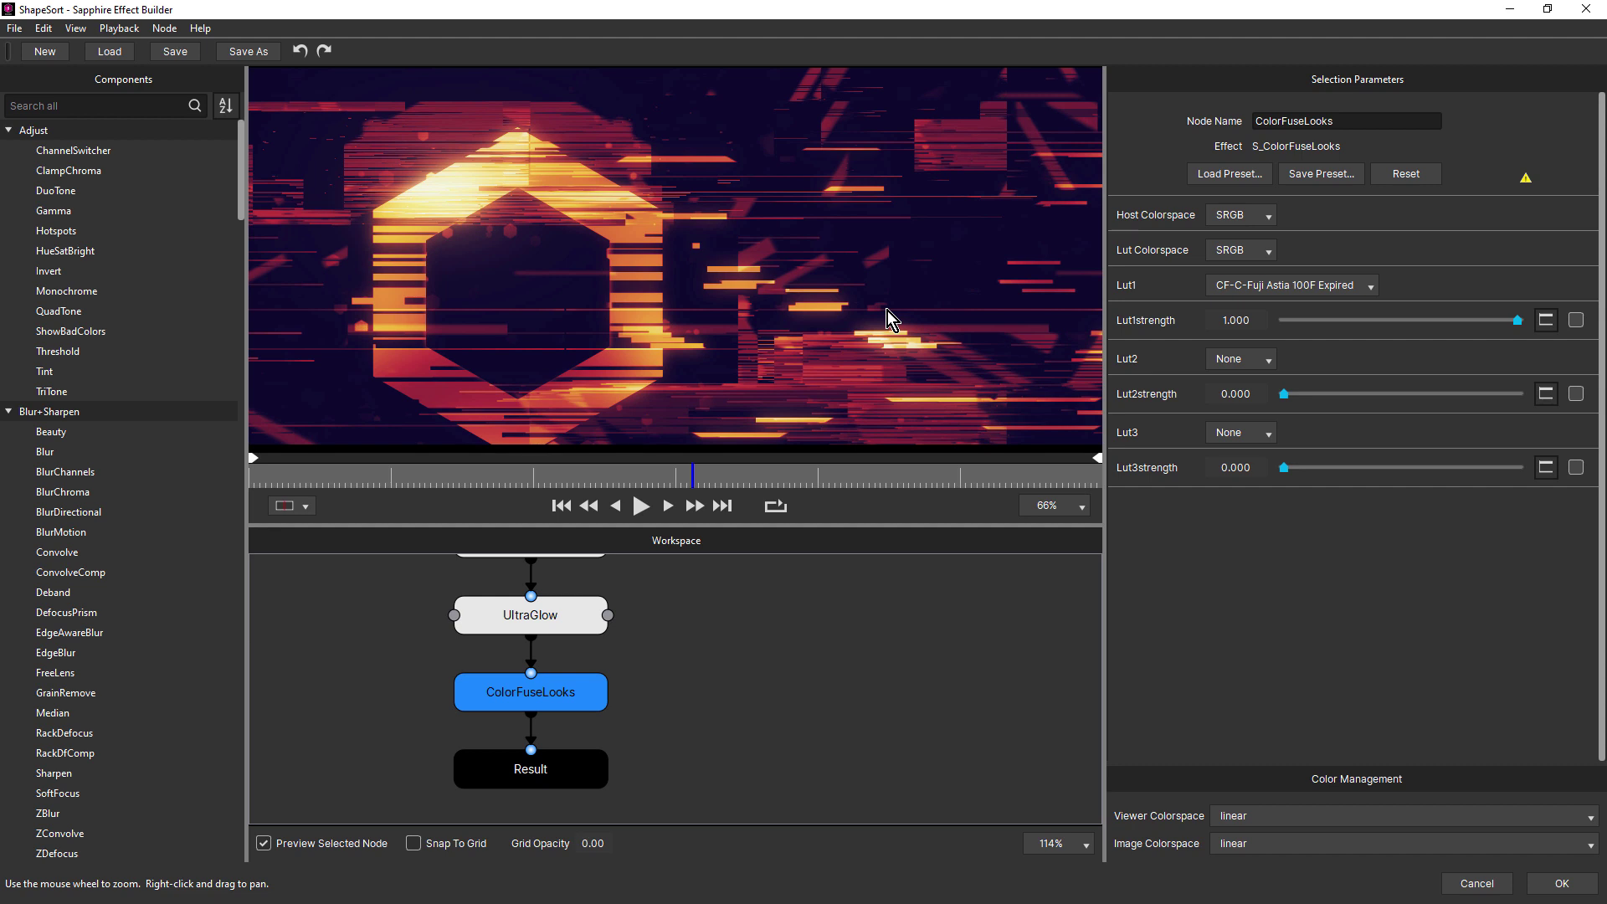
pyautogui.moveTo(827, 600); pyautogui.dragTo(816, 638)
pyautogui.click(674, 646)
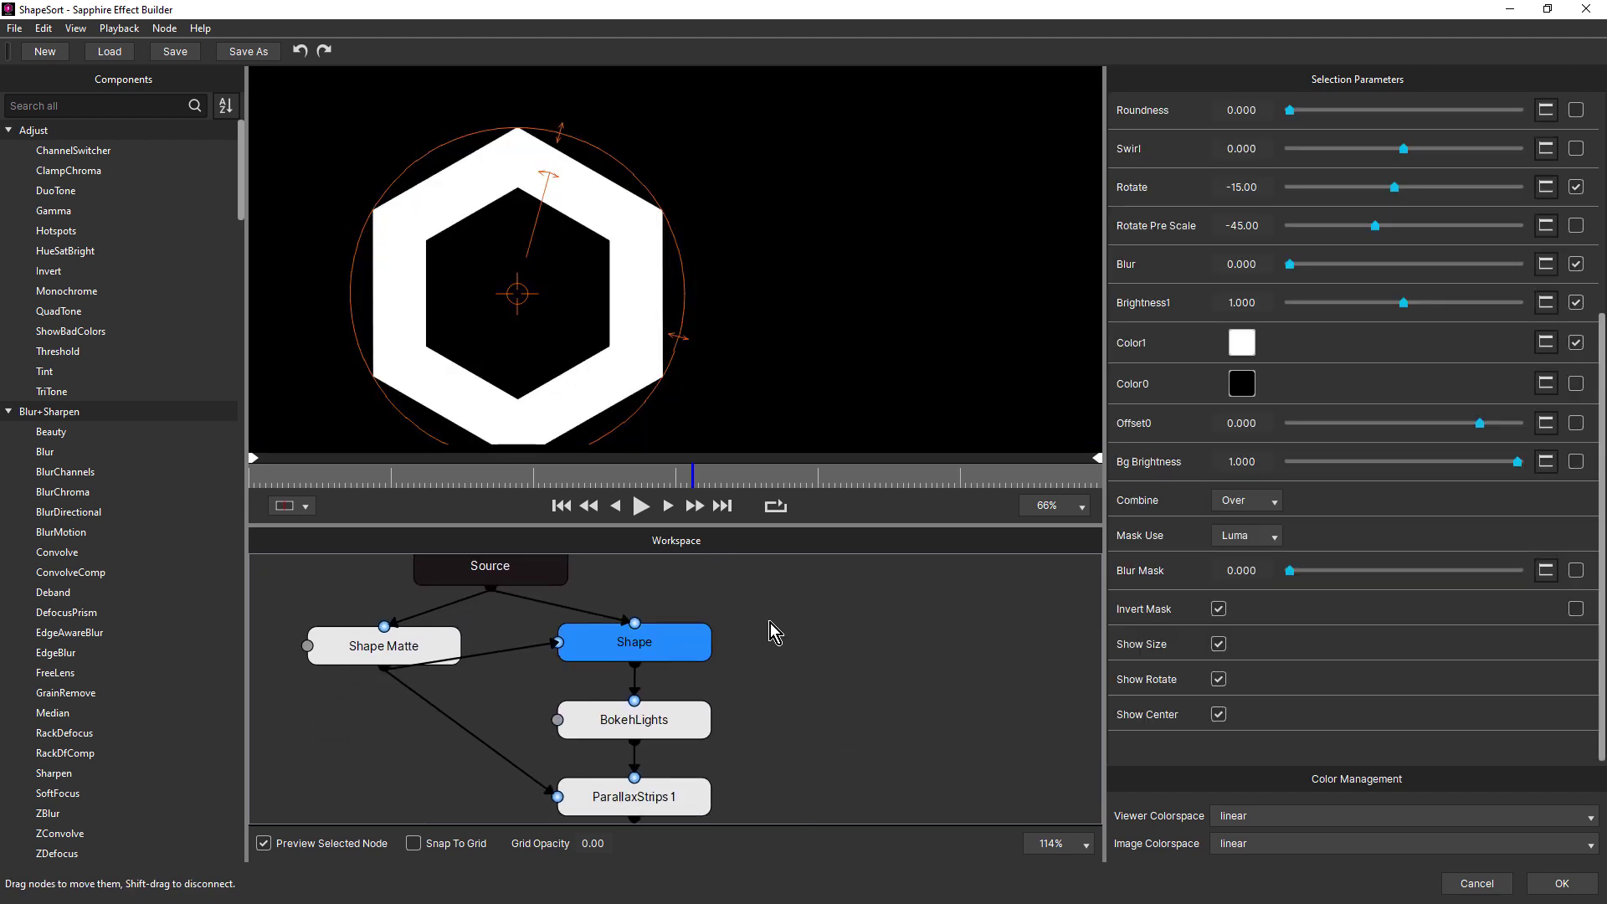
pyautogui.scroll(1, 1600, 360)
pyautogui.moveTo(1600, 360); pyautogui.dragTo(1592, 172)
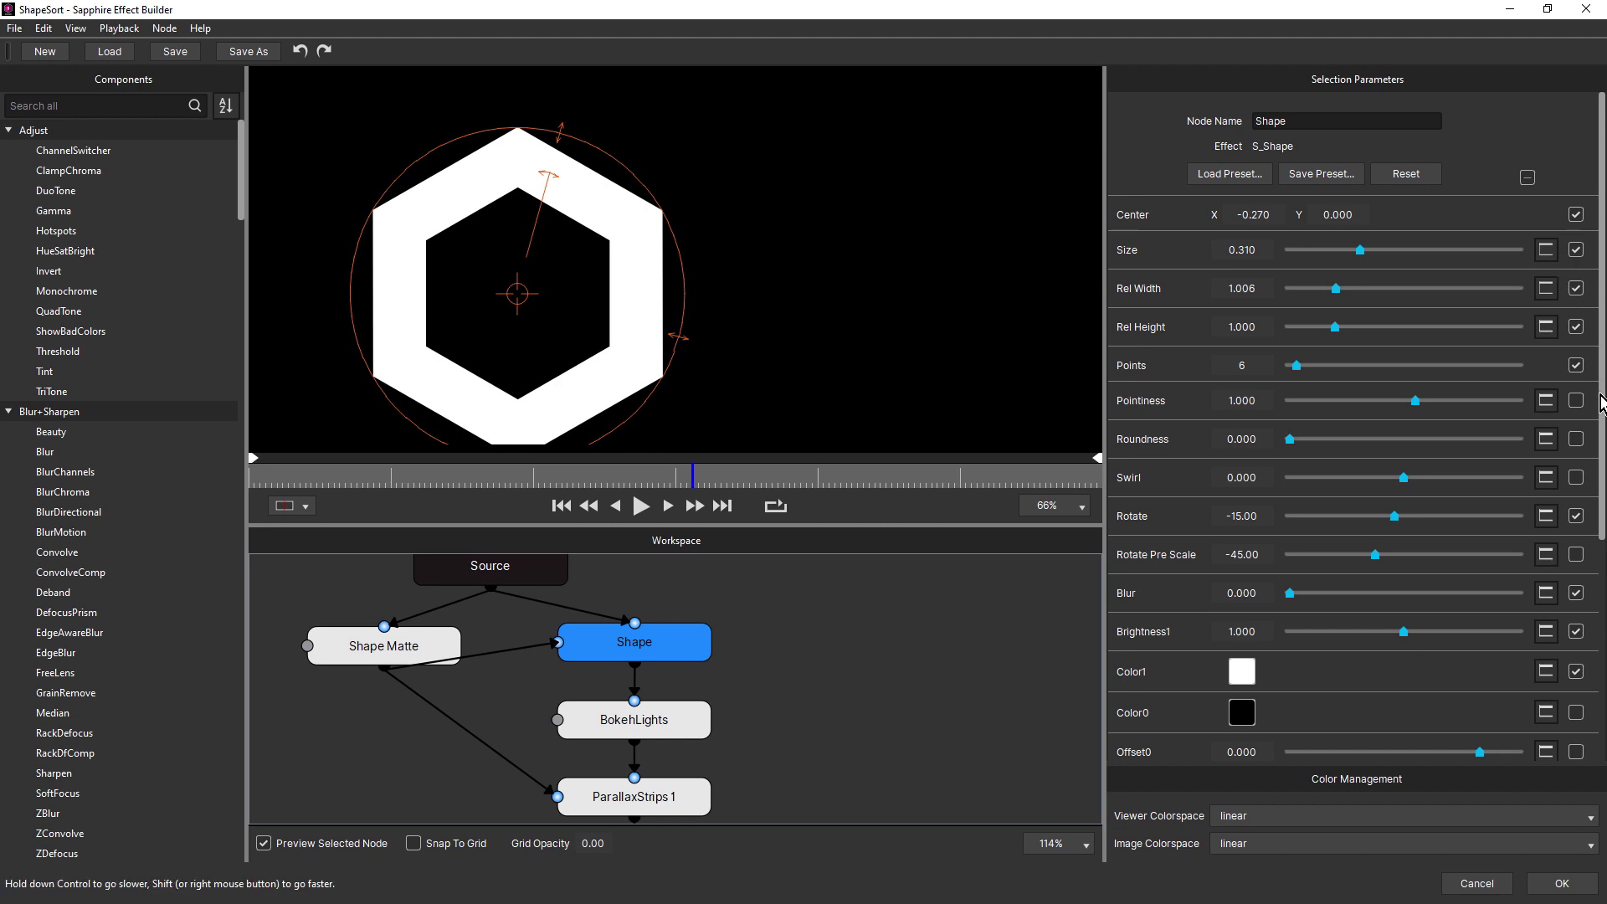
pyautogui.scroll(-5, 787, 661)
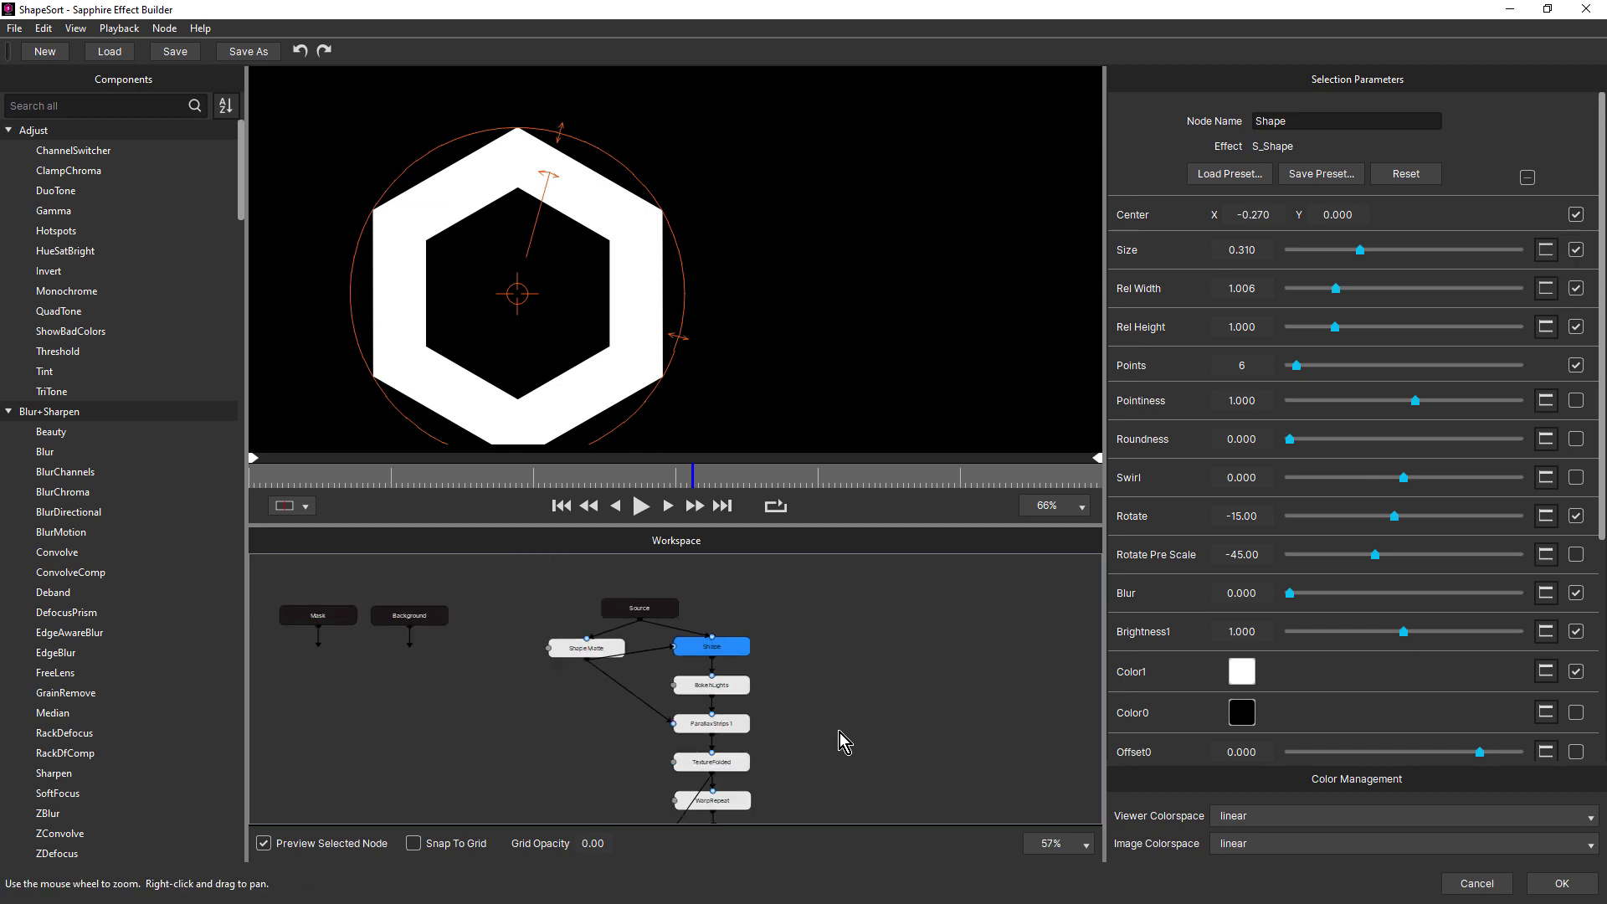
pyautogui.moveTo(841, 731); pyautogui.dragTo(853, 401)
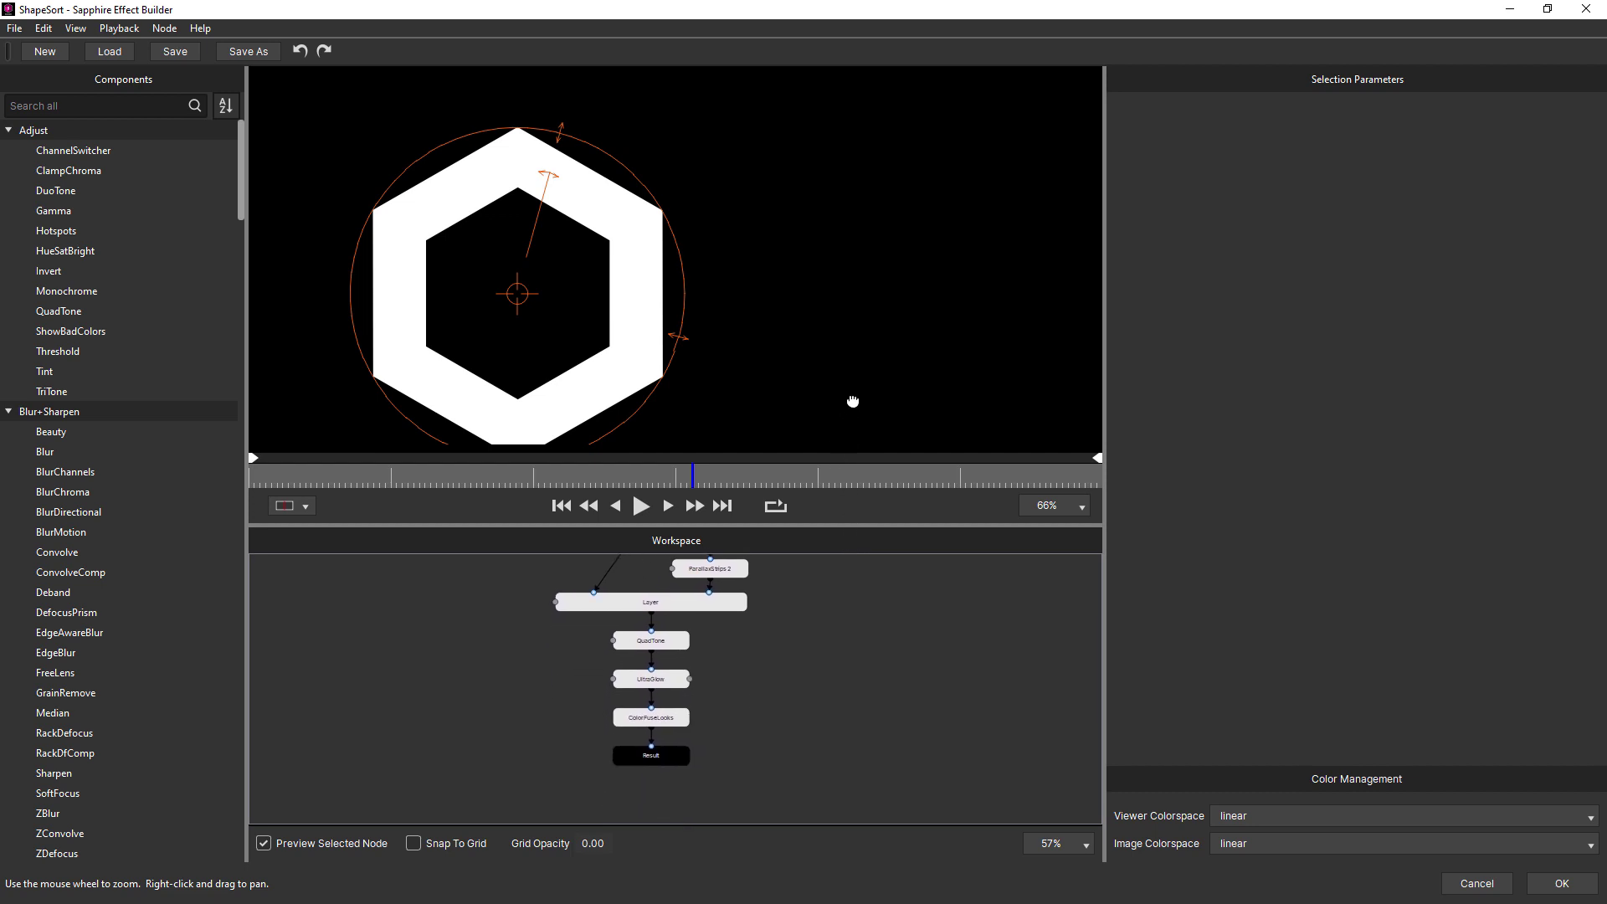
pyautogui.scroll(2, 705, 676)
pyautogui.scroll(3, 771, 651)
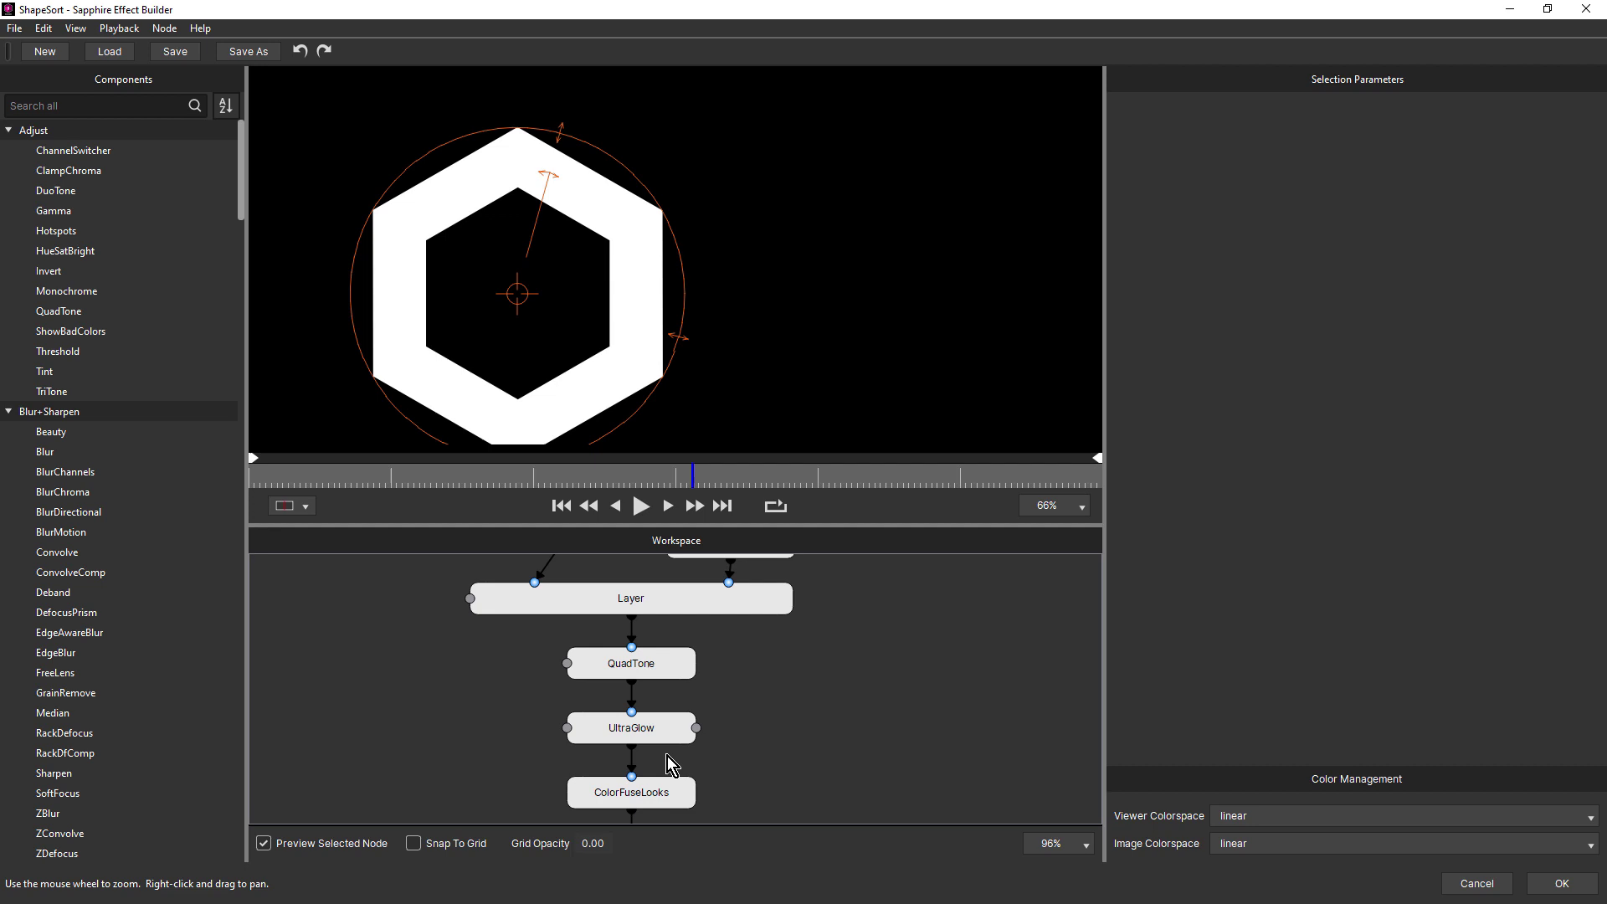
# - Inspect ColorFuseLooks, then pan the node graph up toward TileScramble
pyautogui.click(669, 801)
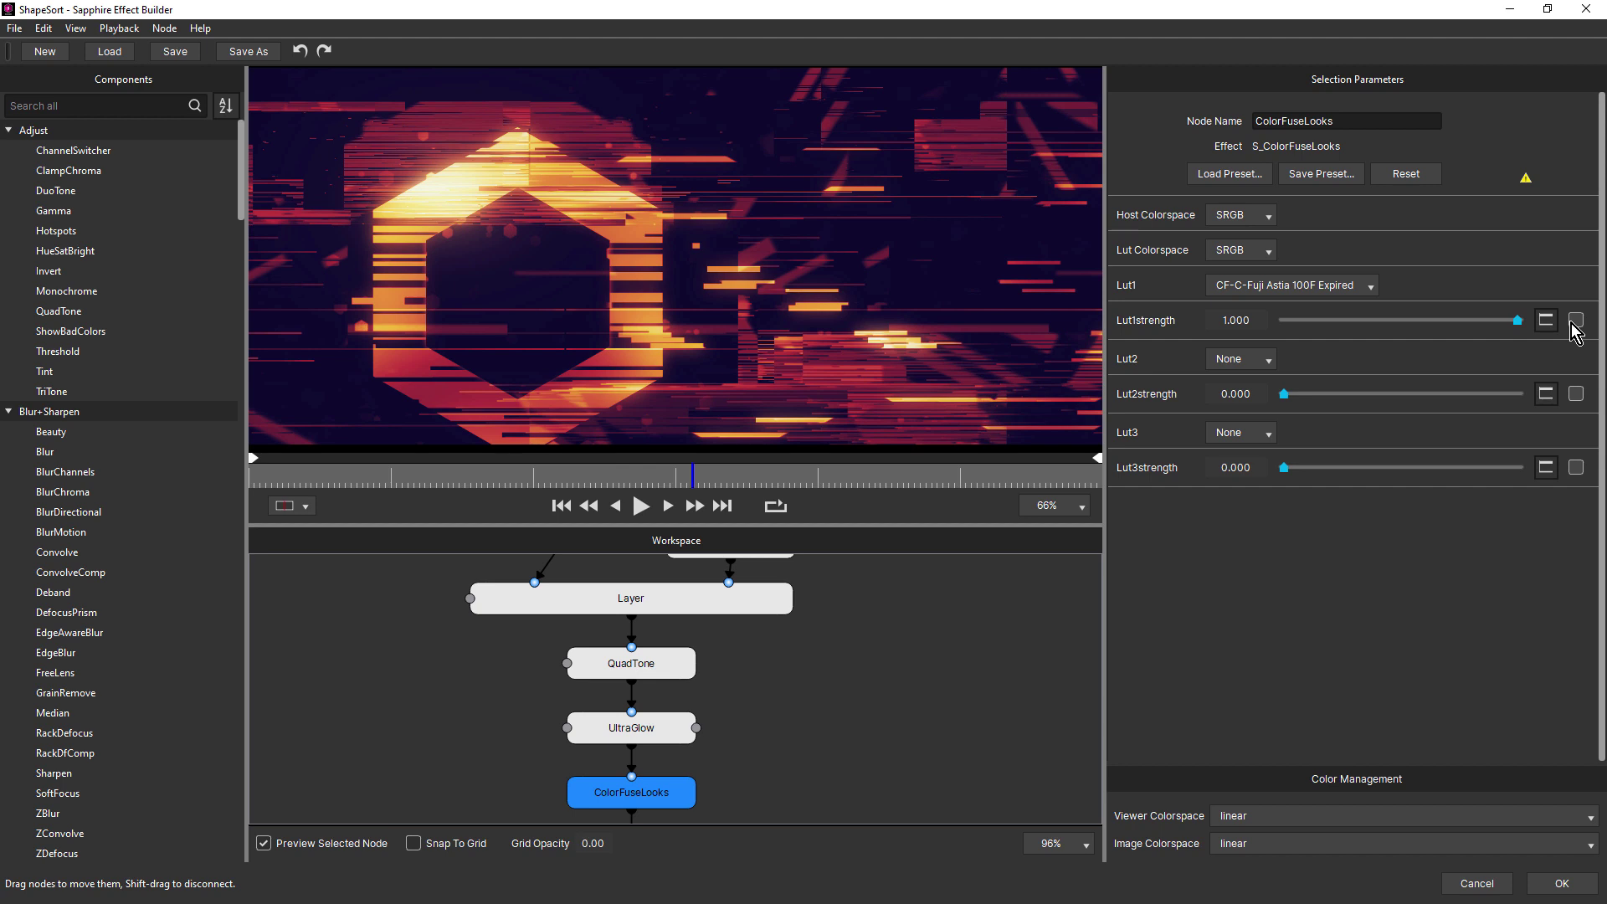
pyautogui.click(854, 649)
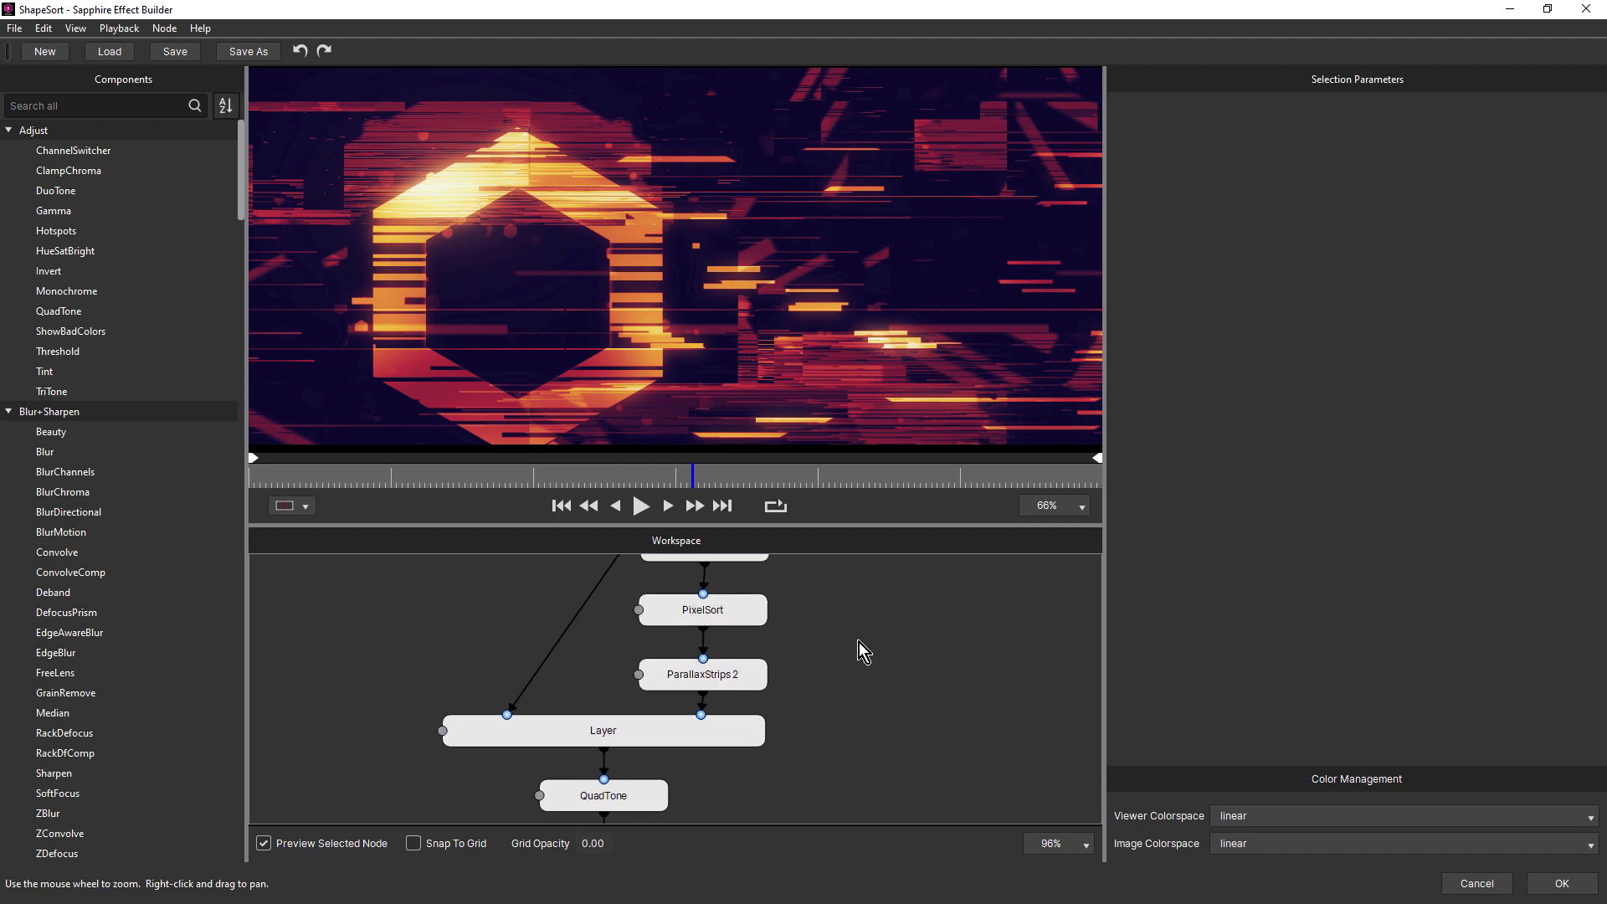
pyautogui.moveTo(859, 641); pyautogui.dragTo(879, 711)
# - Inspect the TileScramble, BokehLights and Shape nodes in turn
pyautogui.click(766, 632)
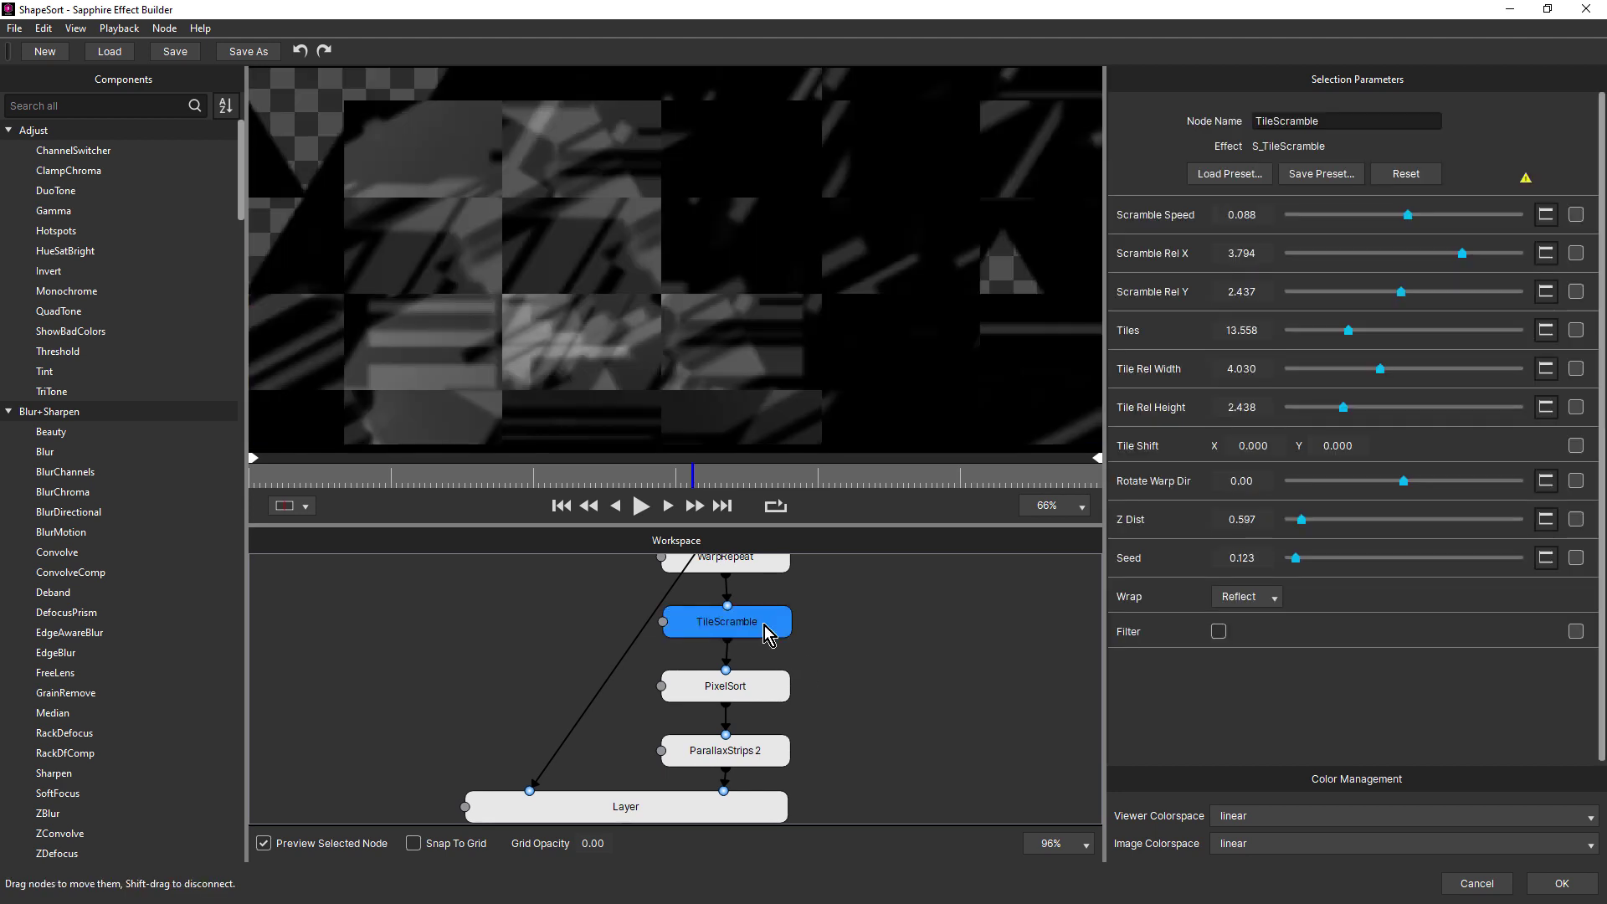
pyautogui.moveTo(851, 601); pyautogui.dragTo(849, 796)
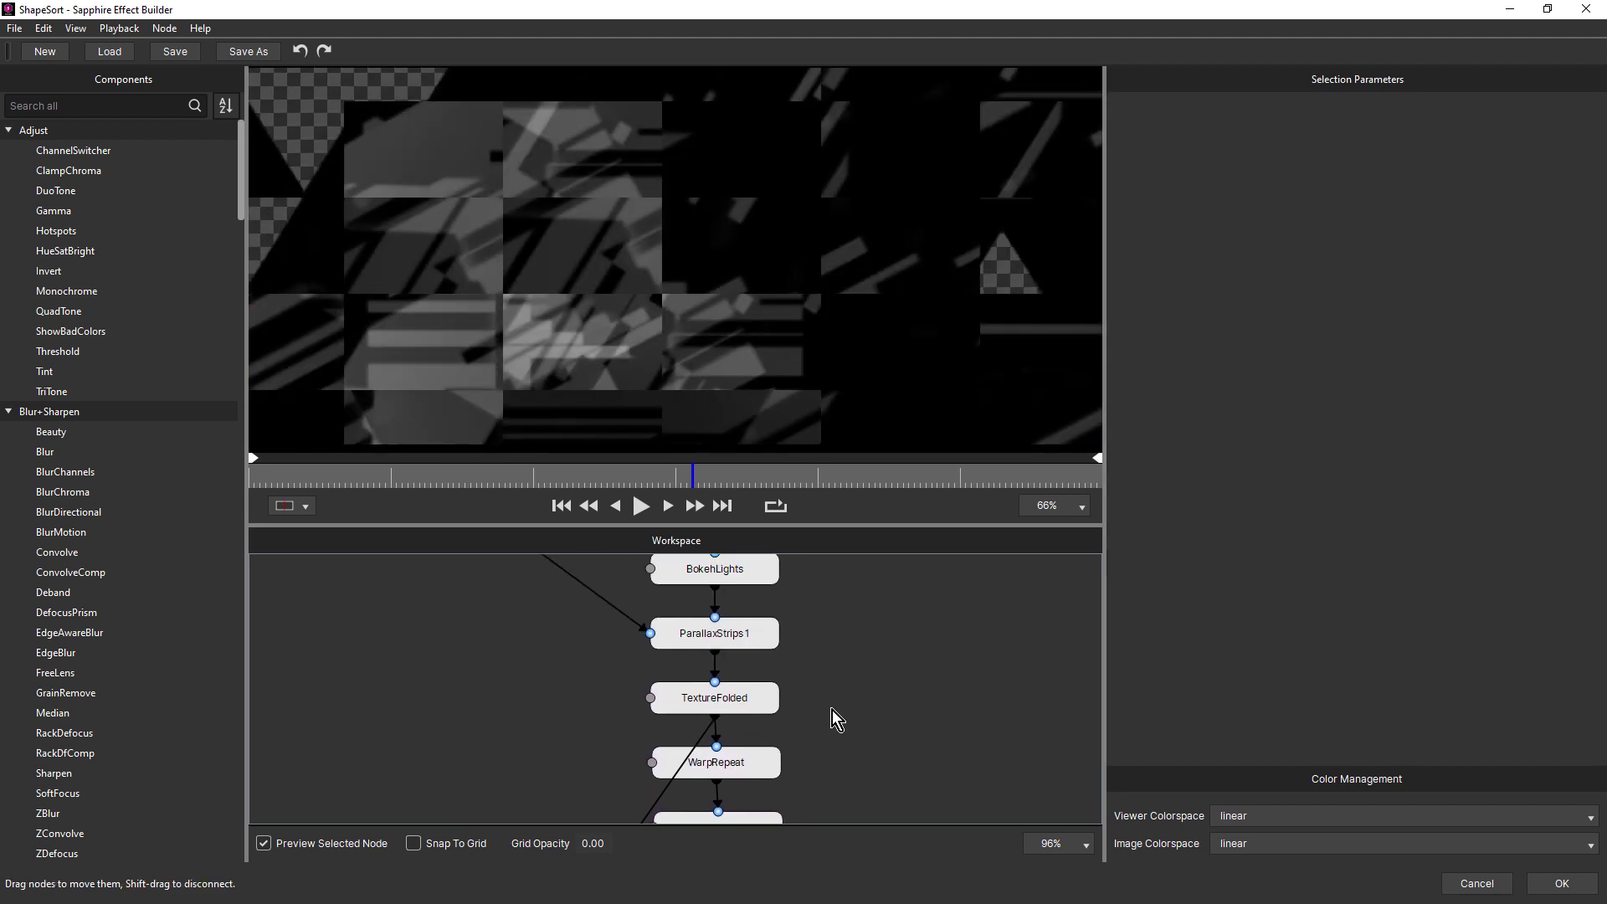
pyautogui.click(746, 574)
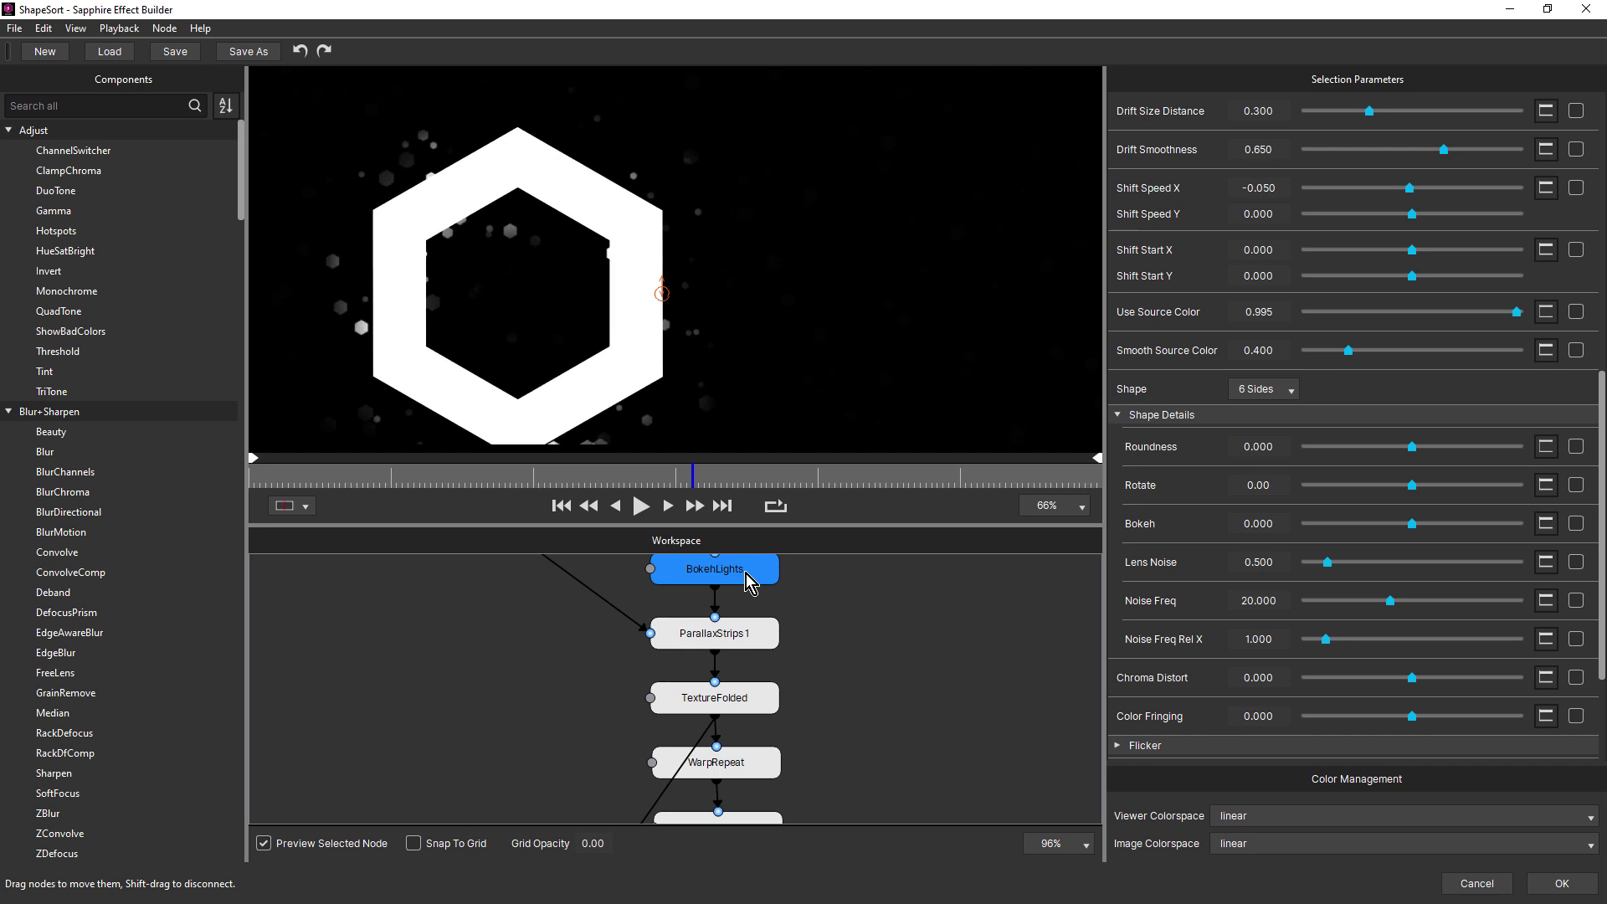
pyautogui.moveTo(842, 580); pyautogui.dragTo(854, 753)
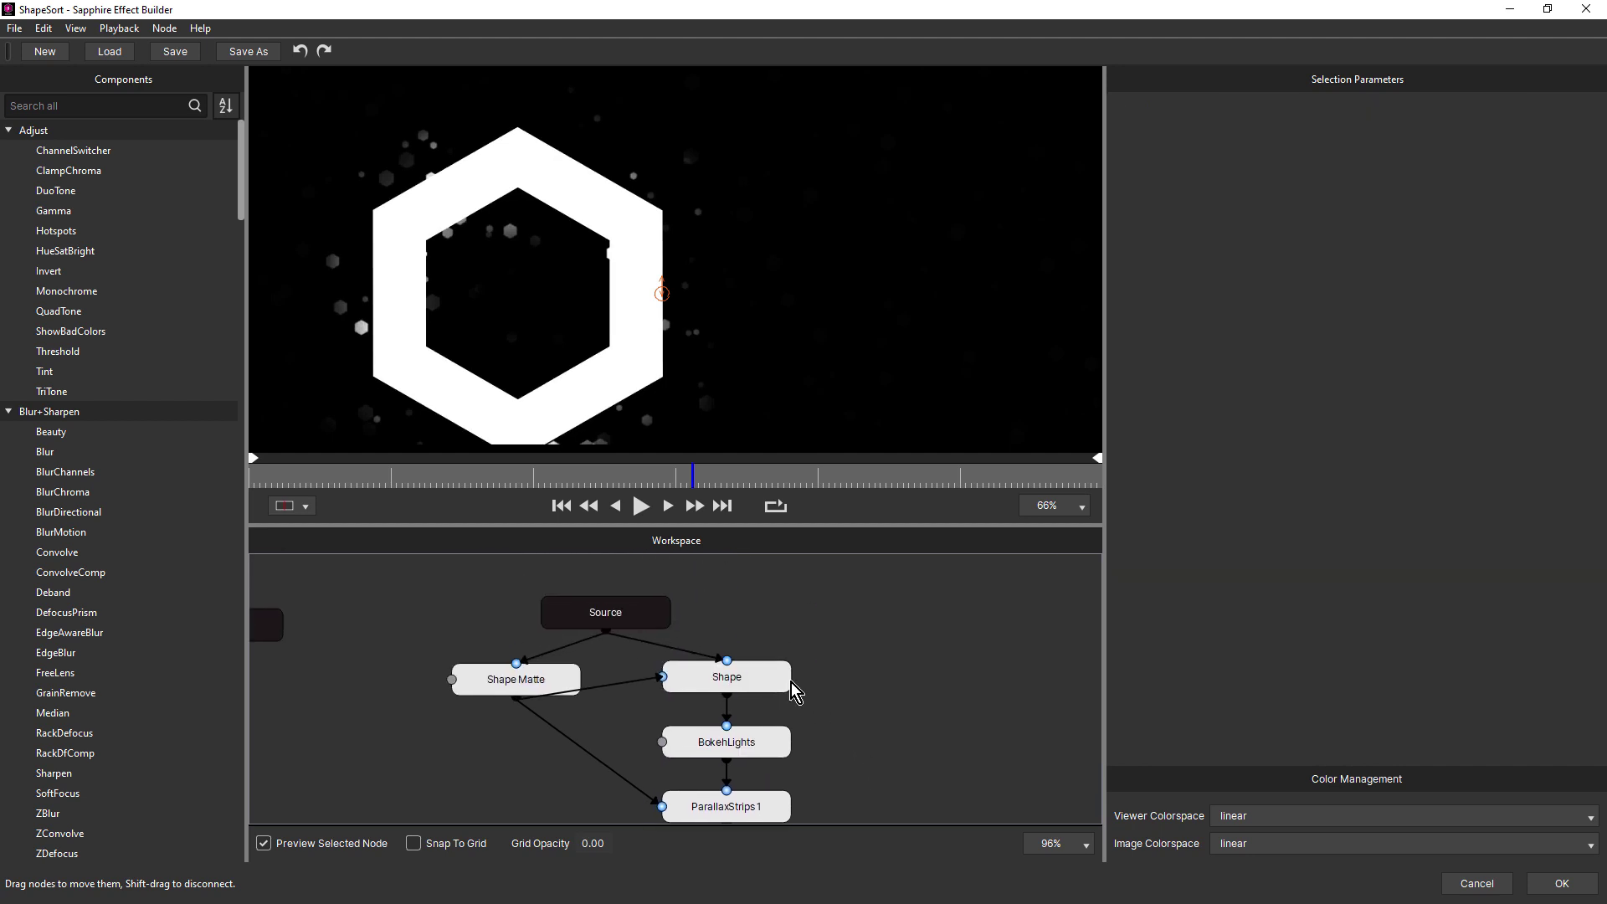
pyautogui.click(778, 679)
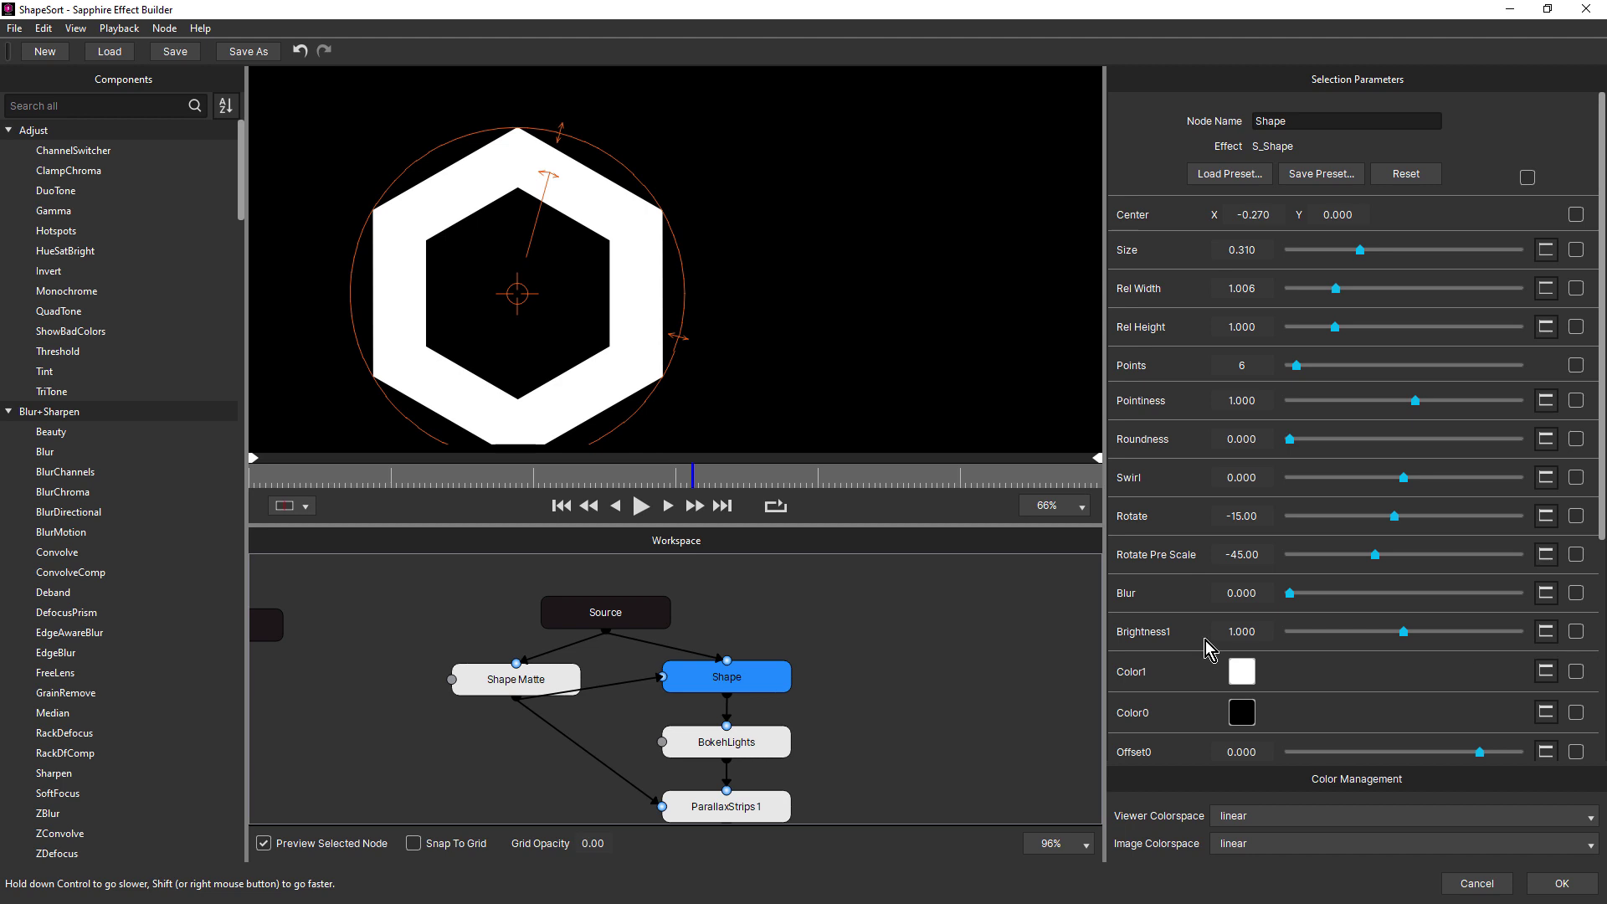
pyautogui.moveTo(915, 627); pyautogui.dragTo(915, 229)
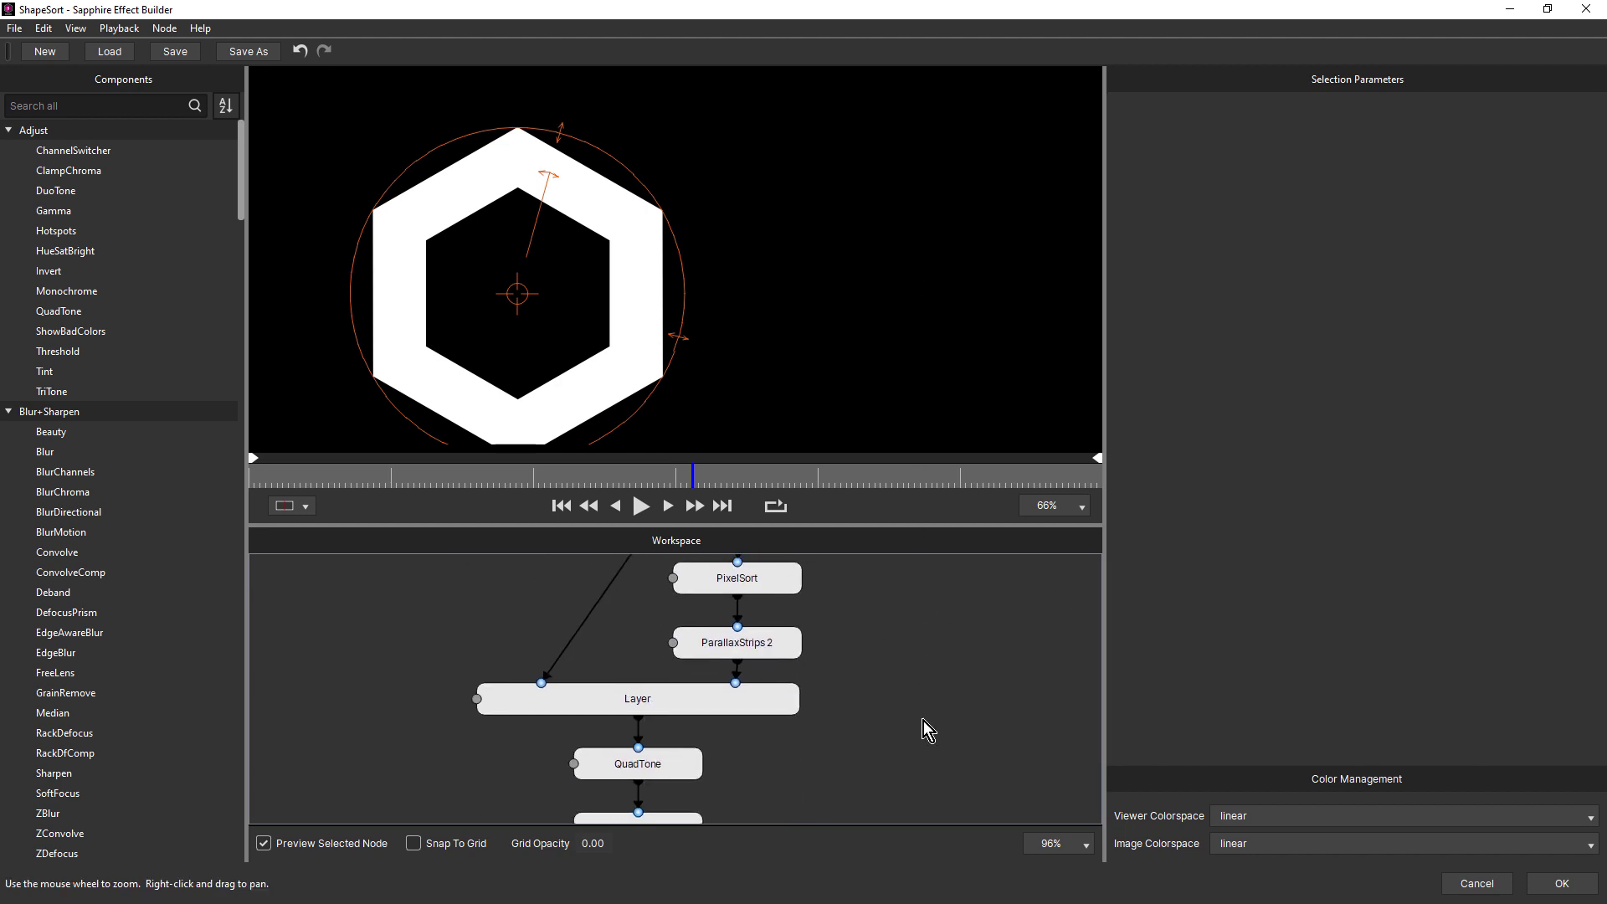
pyautogui.moveTo(927, 728); pyautogui.dragTo(944, 486)
# - Toggle ColorFuseLooks Lut1 and Lut3 strength off, then cancel out of the Effect Builder
pyautogui.click(710, 675)
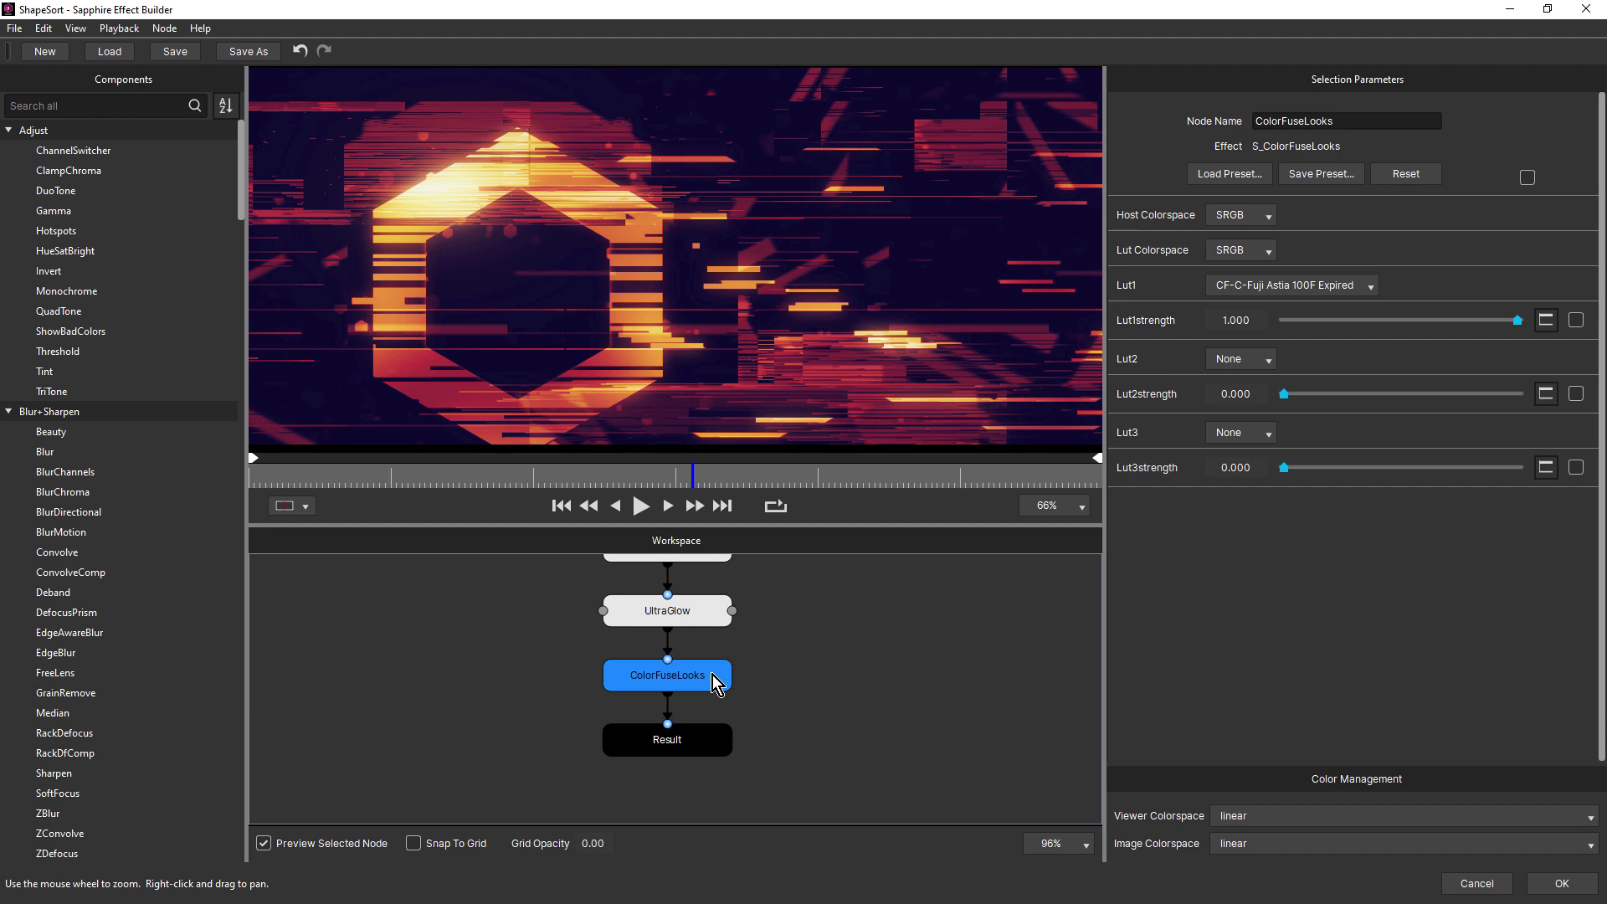
pyautogui.click(1528, 177)
pyautogui.click(1576, 319)
pyautogui.click(1575, 467)
pyautogui.click(819, 721)
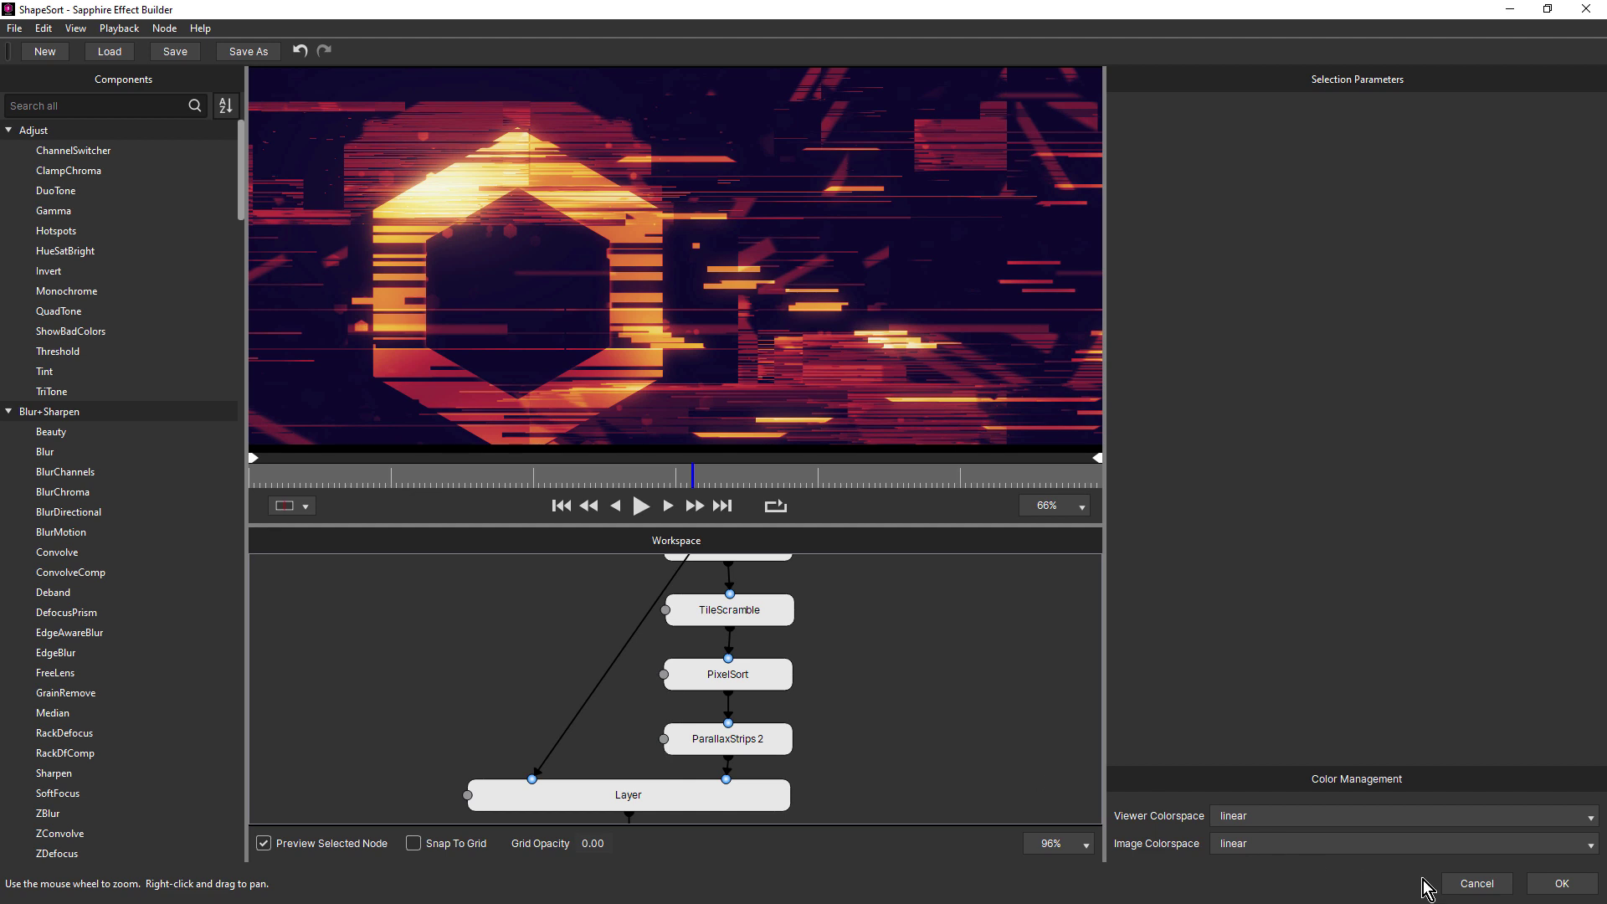
pyautogui.click(1471, 885)
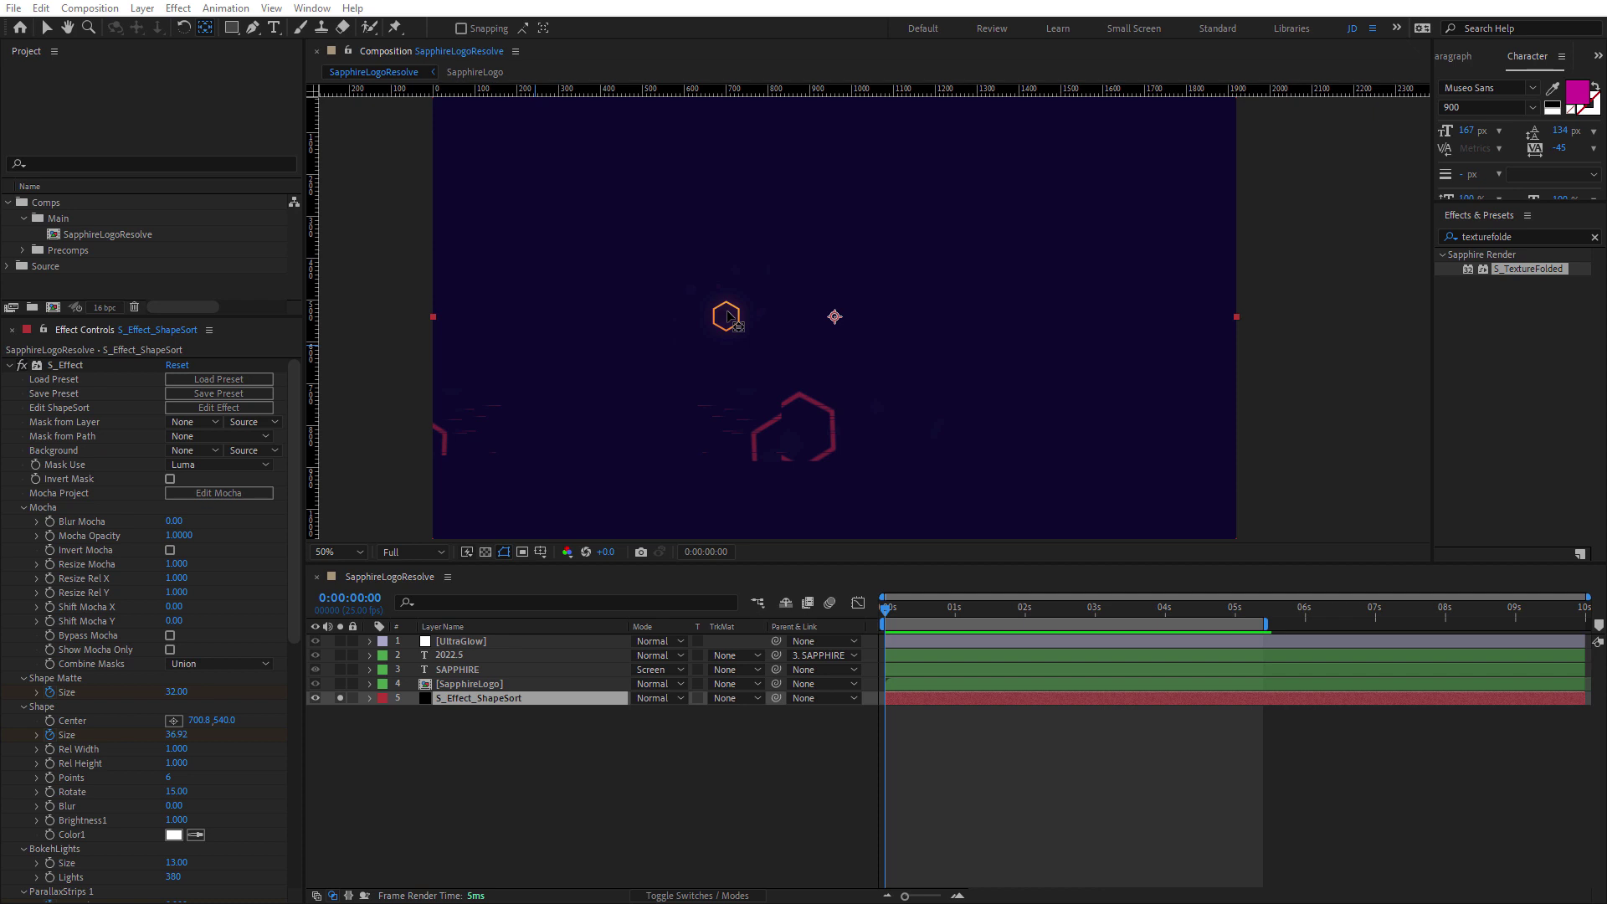
pyautogui.moveTo(890, 614); pyautogui.dragTo(772, 619)
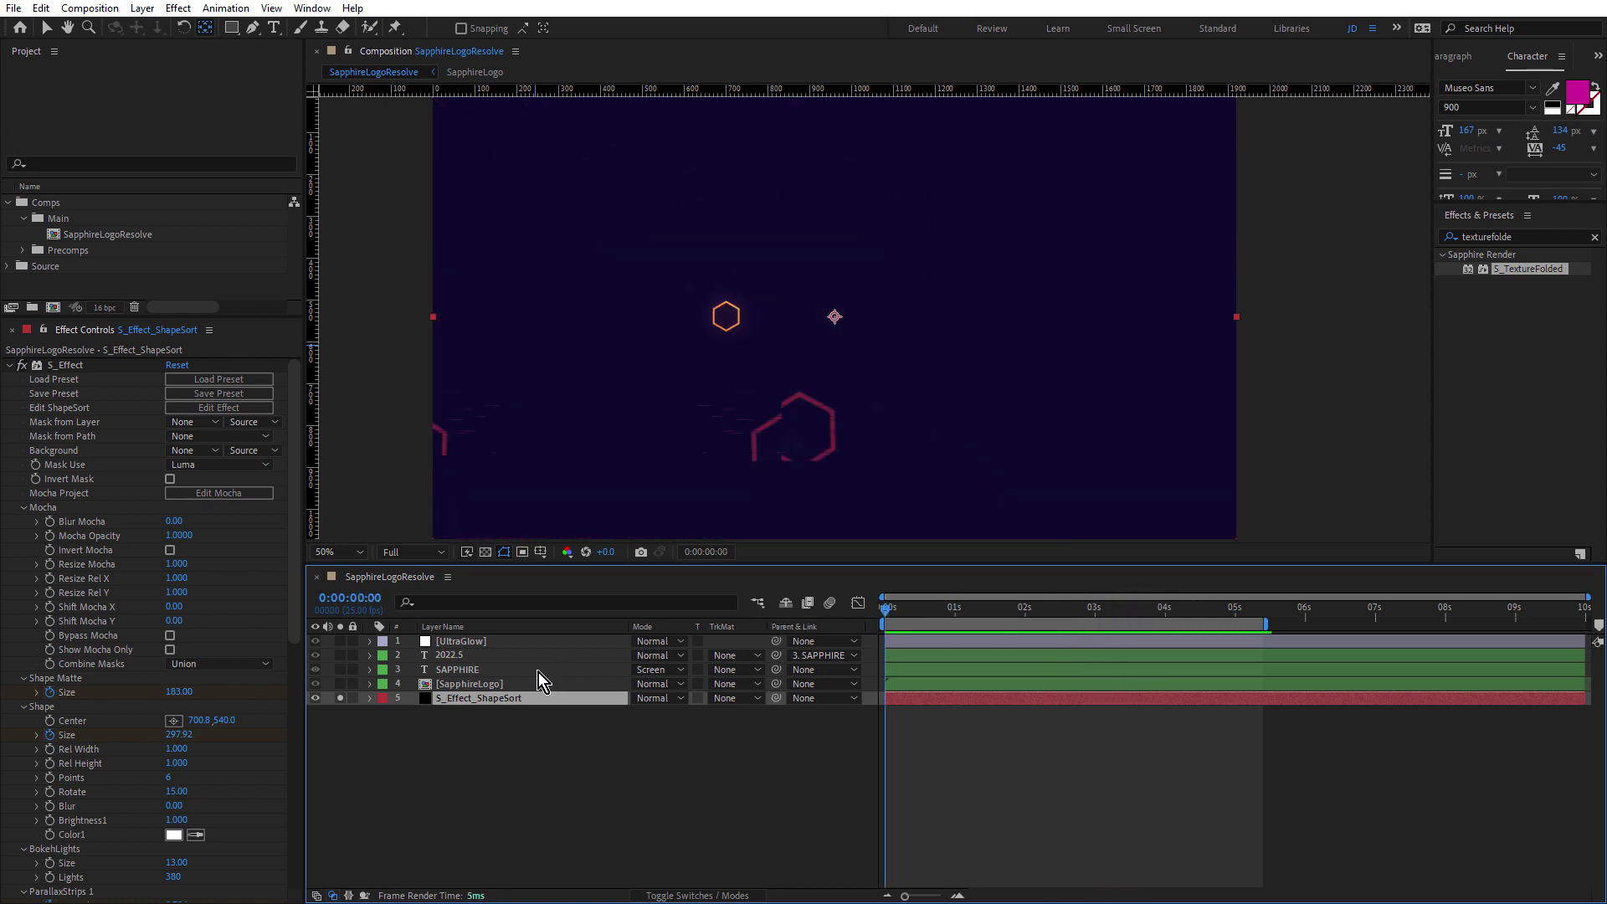
# - Reveal the ShapeSort layer's keyframed Size and Manual Amount properties with U and select each
pyautogui.press('u')
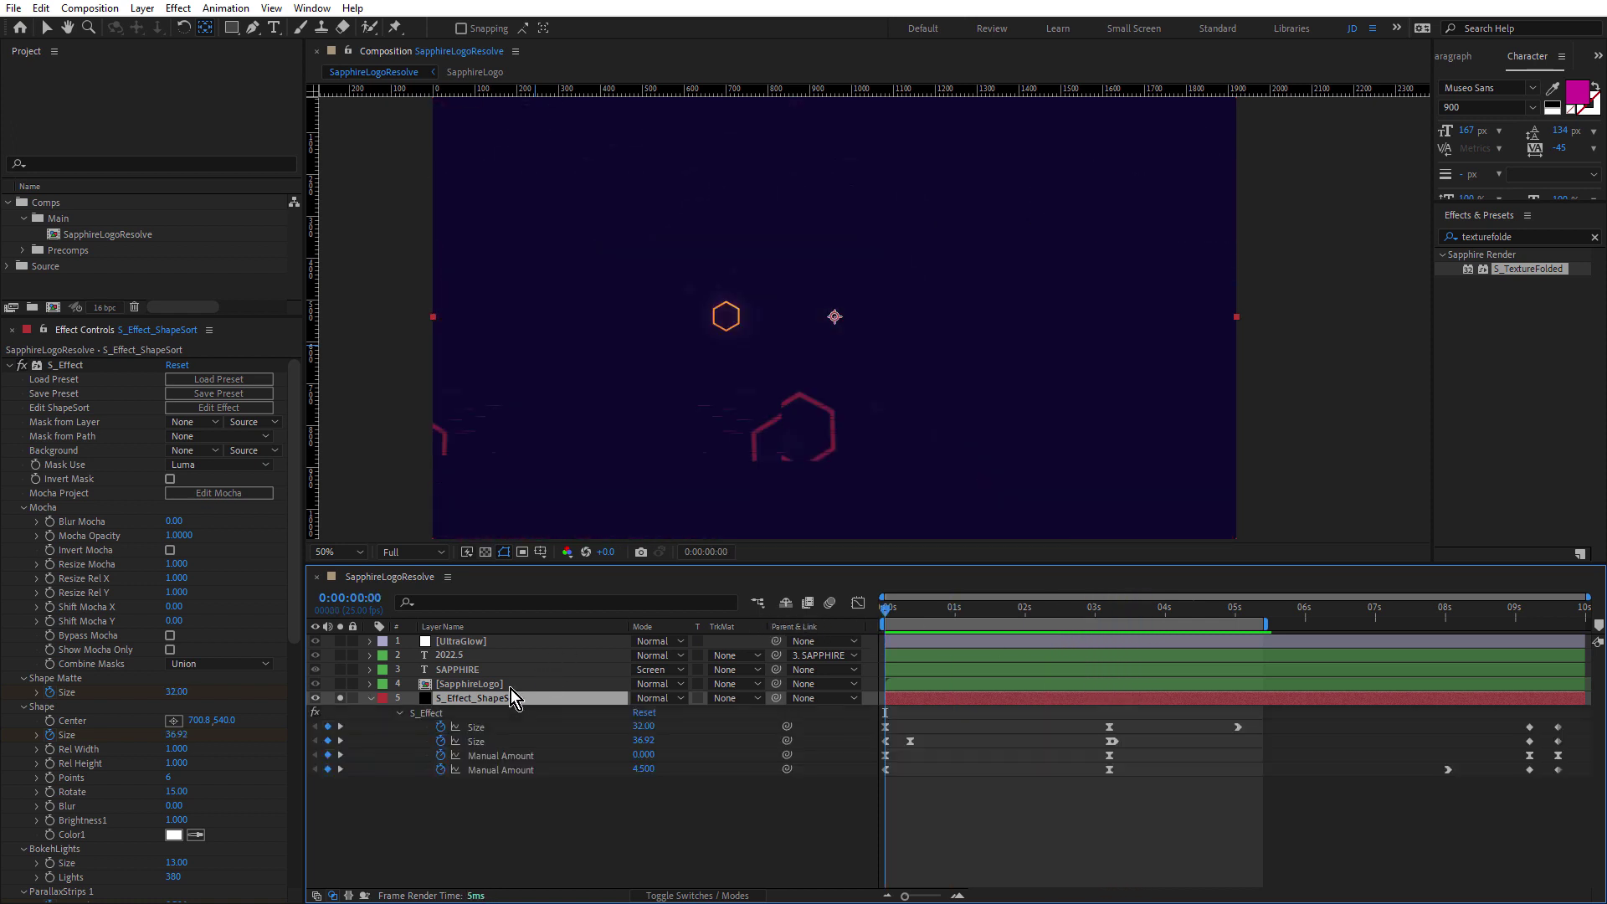
pyautogui.click(476, 727)
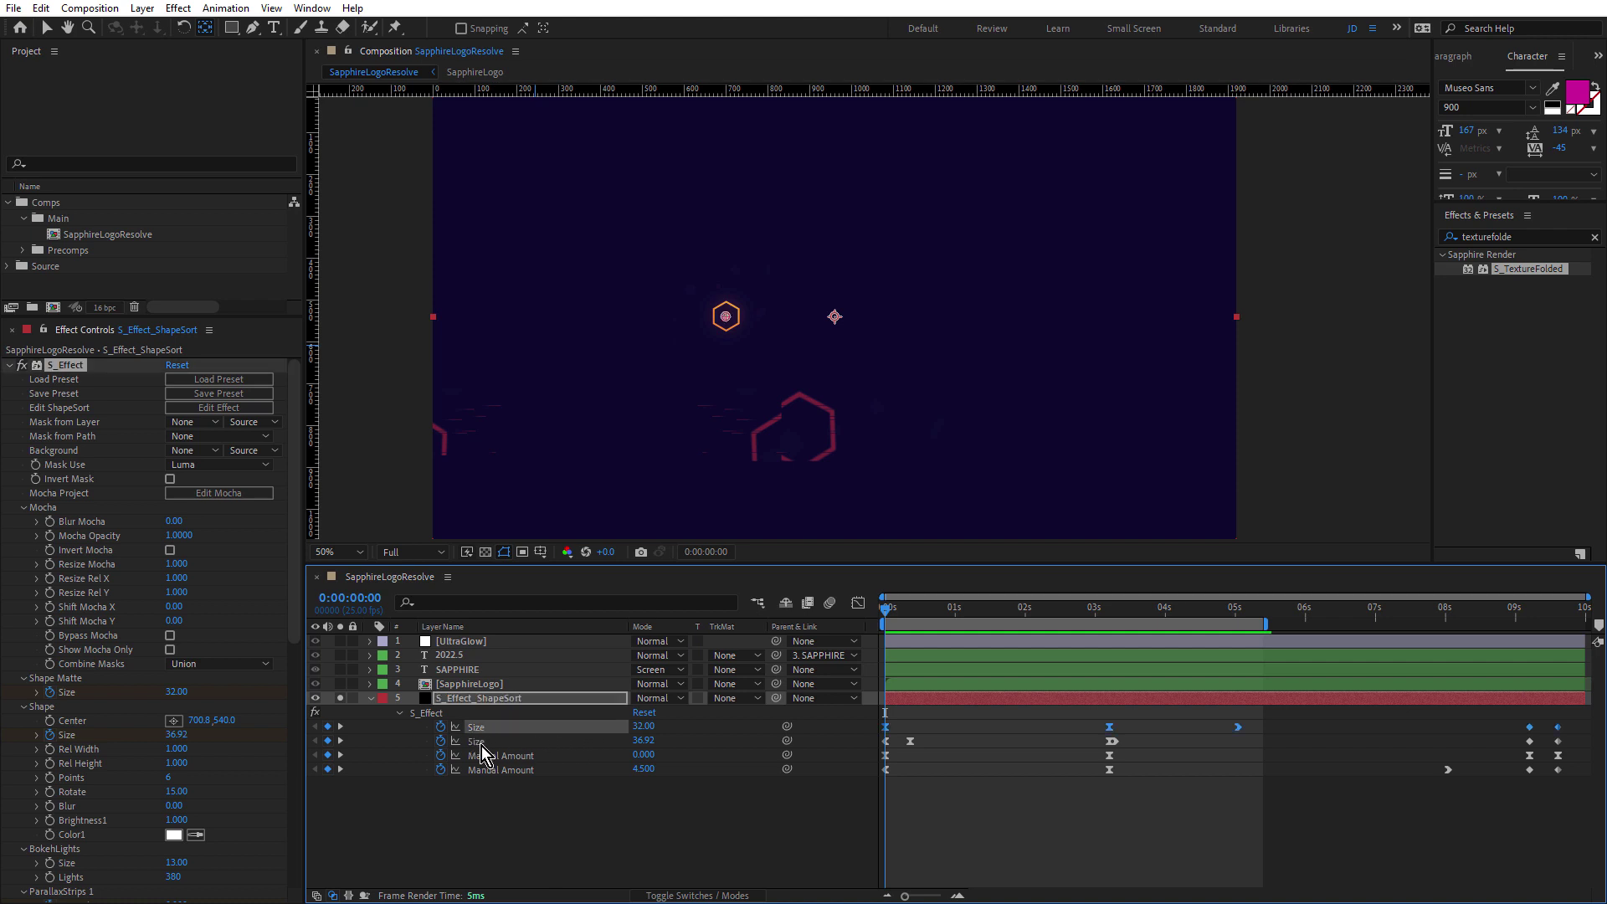
pyautogui.click(478, 742)
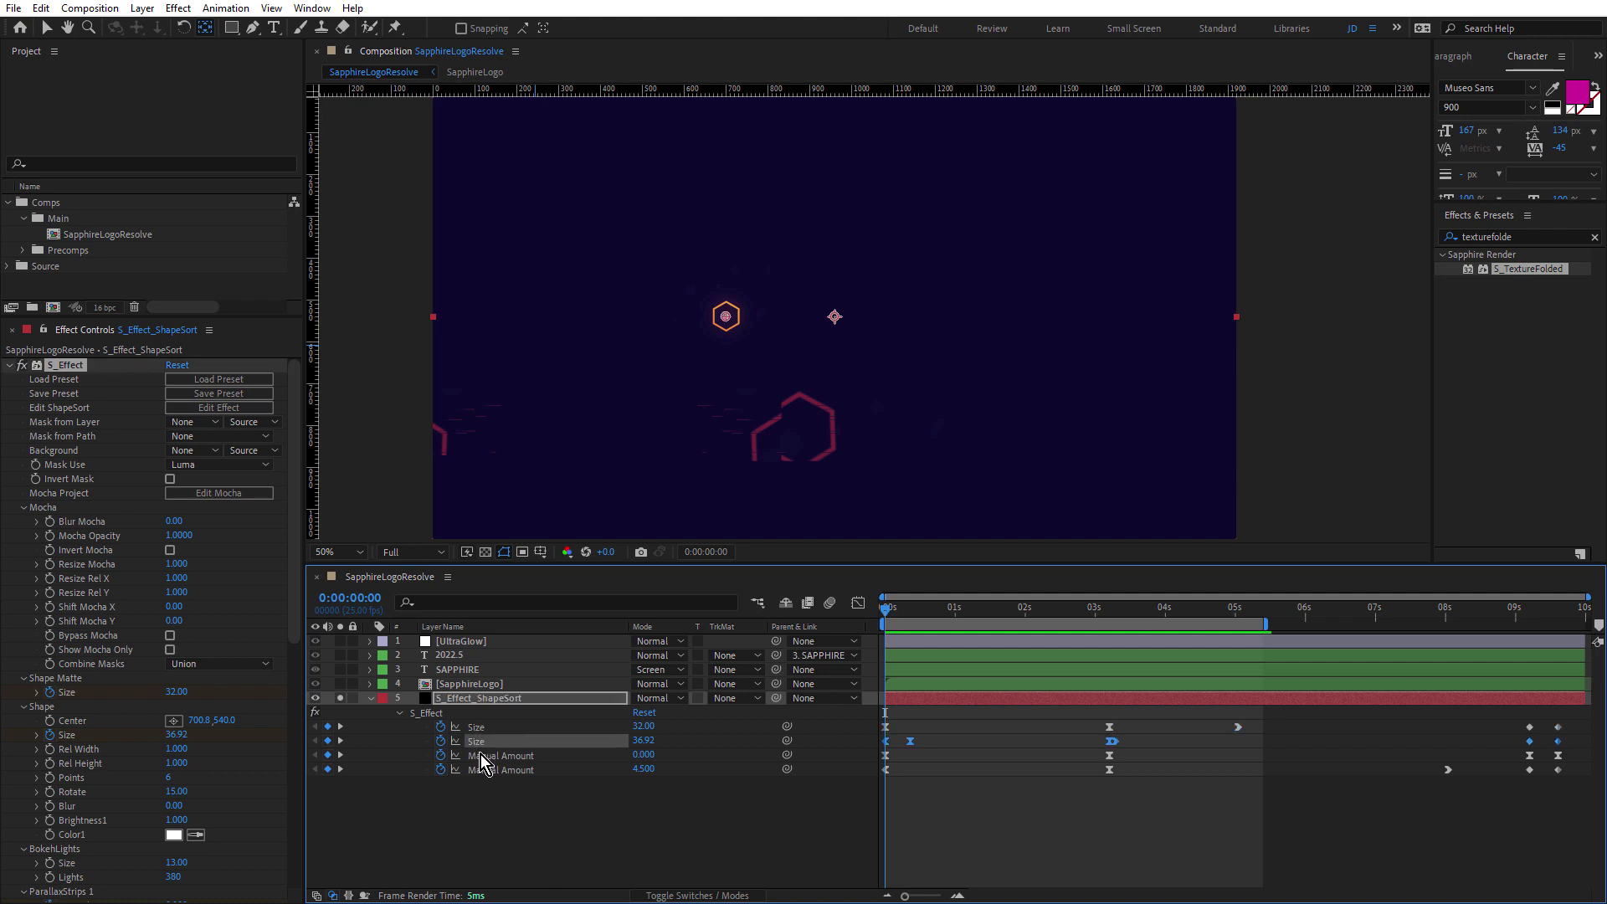
pyautogui.click(486, 755)
pyautogui.click(489, 770)
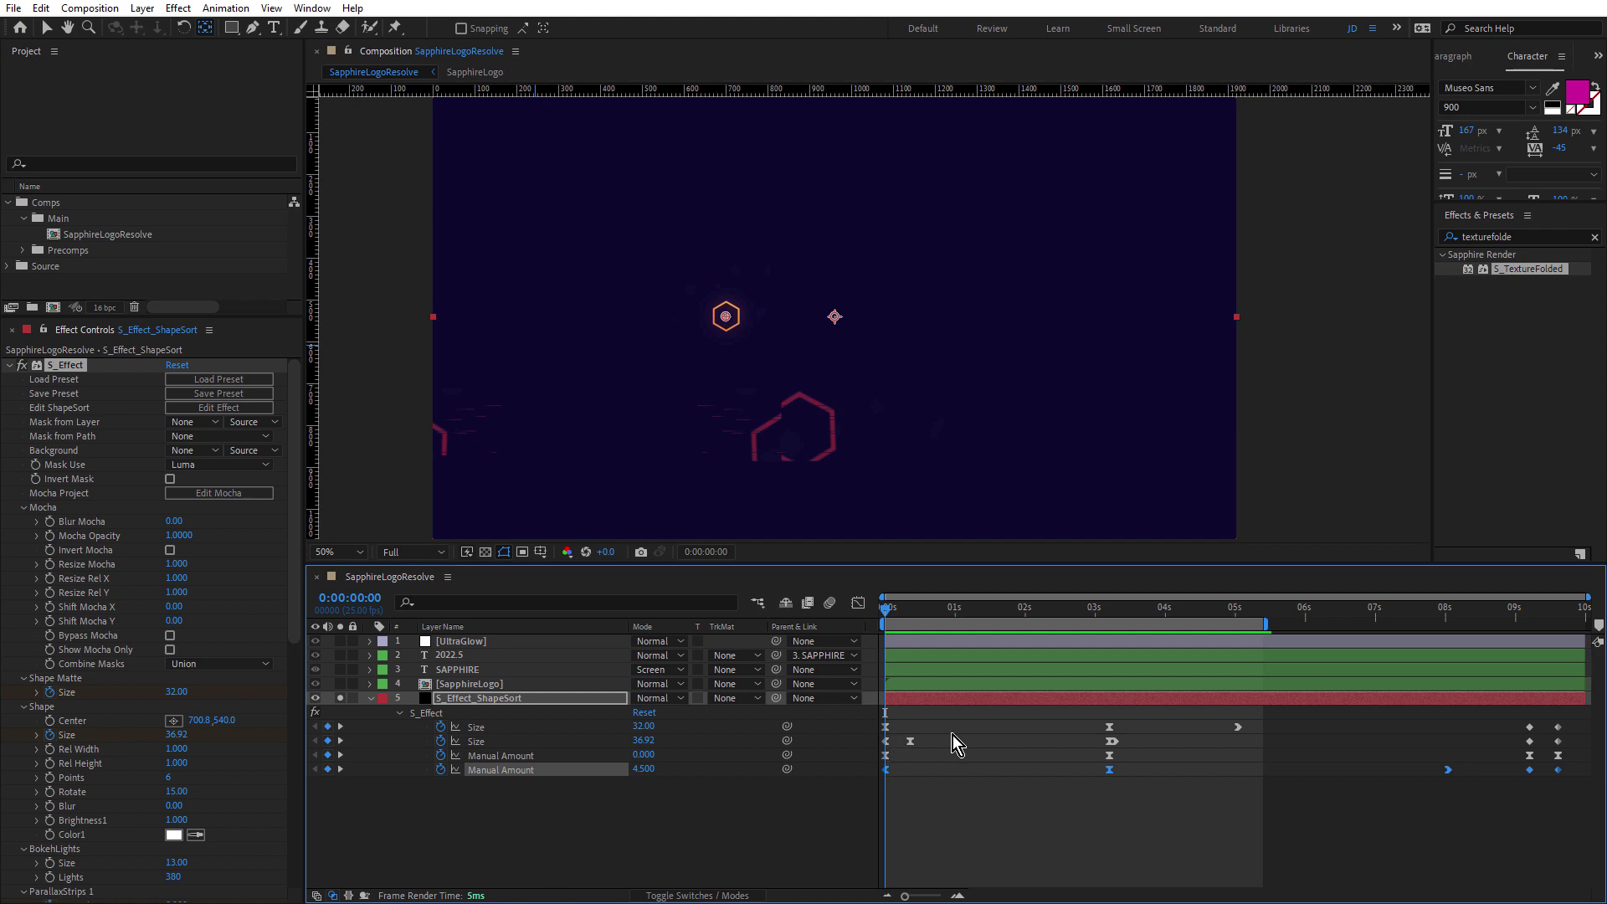
# - Check the Manual Amount curve in the Graph Editor, preview to about six seconds, then return to start
pyautogui.click(858, 602)
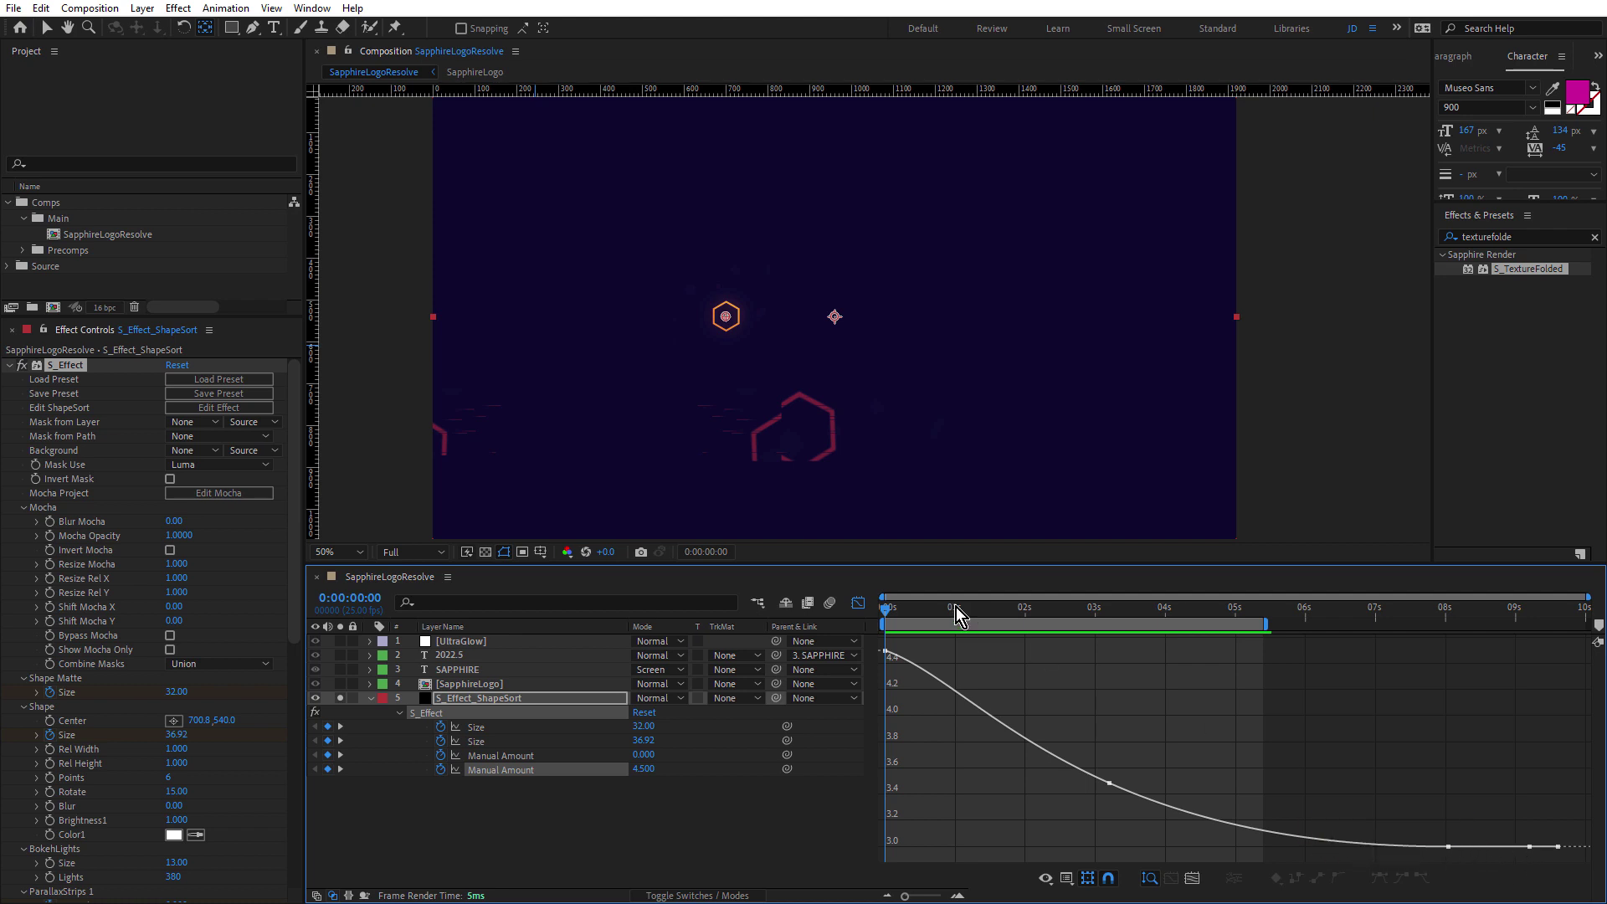
pyautogui.click(858, 602)
pyautogui.moveTo(894, 614); pyautogui.dragTo(1556, 691)
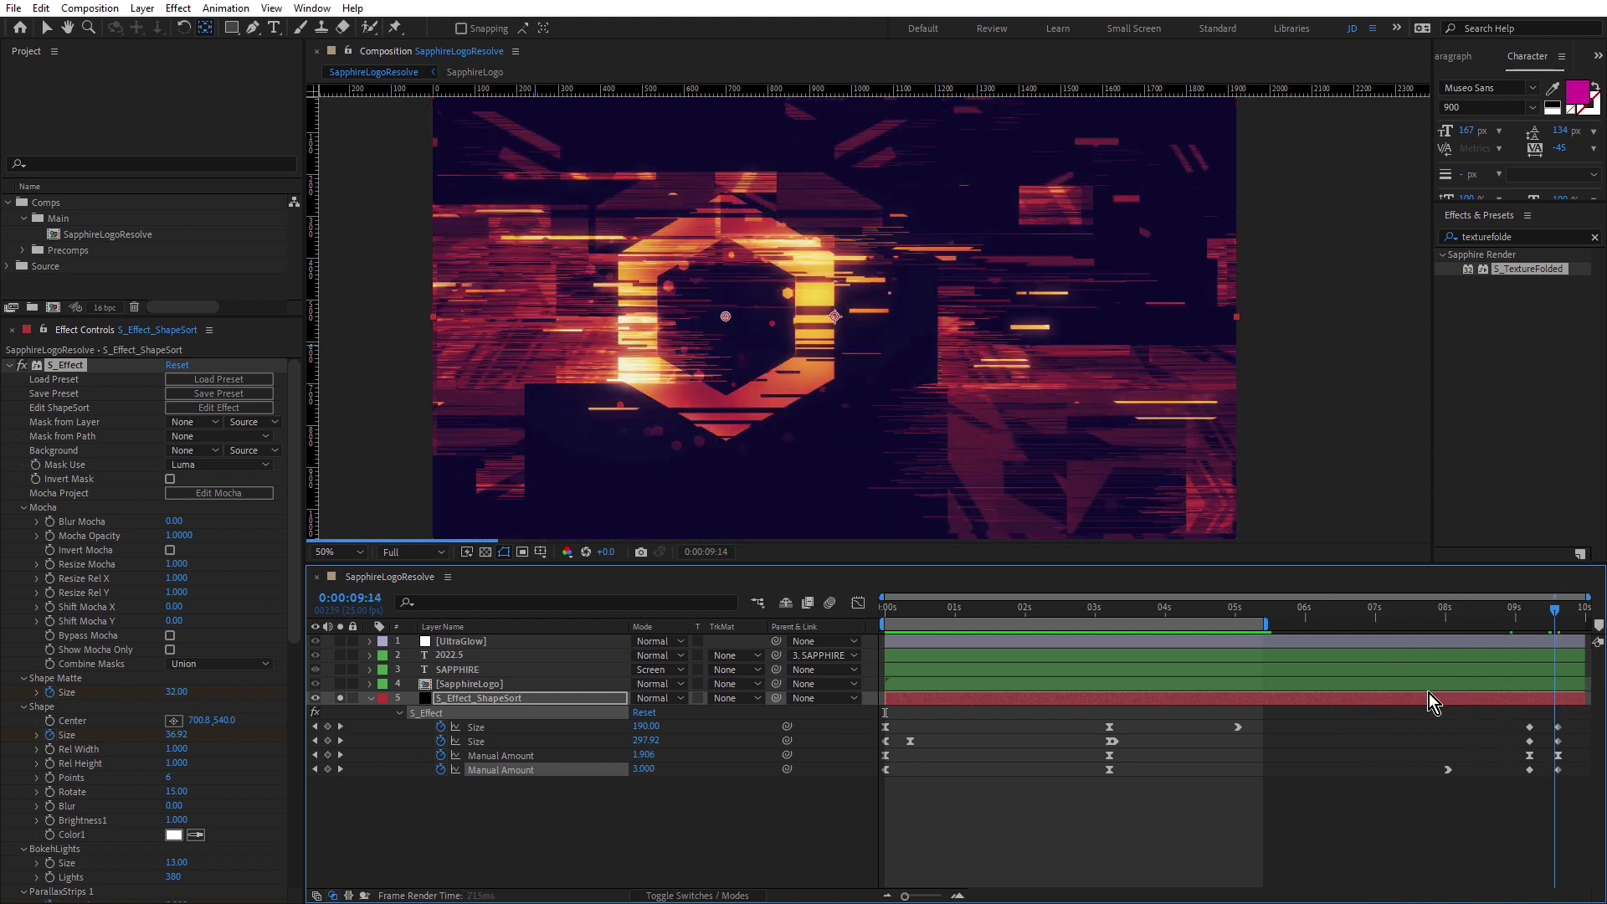
pyautogui.press('Home')
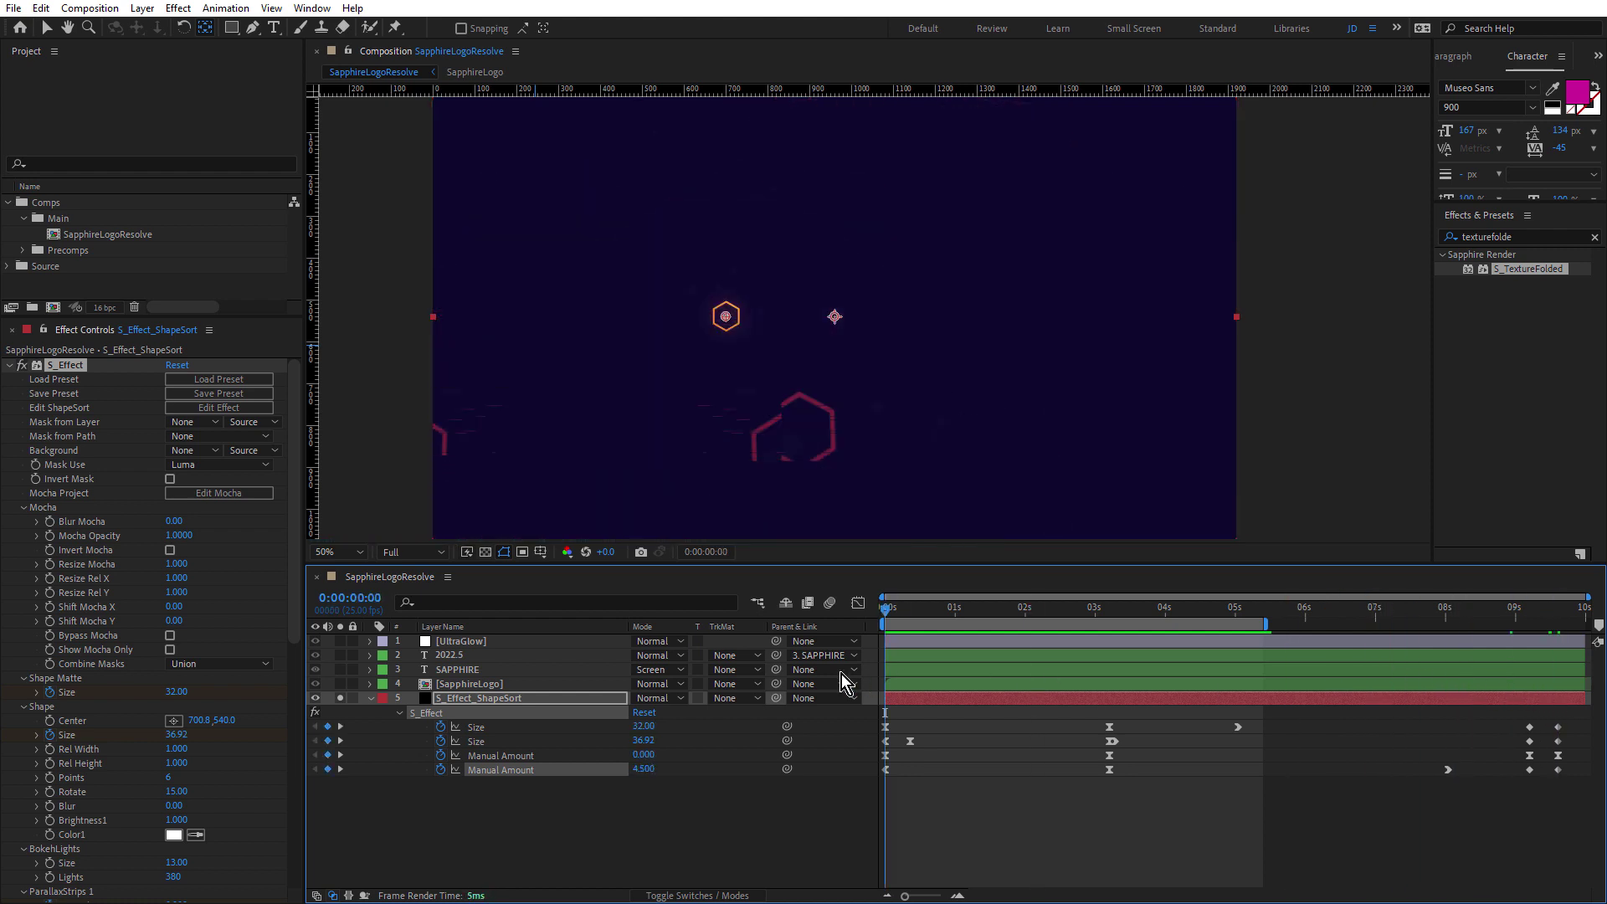
# - Collapse the ShapeSort layer and solo the SapphireLogo layer
pyautogui.click(370, 699)
pyautogui.click(462, 684)
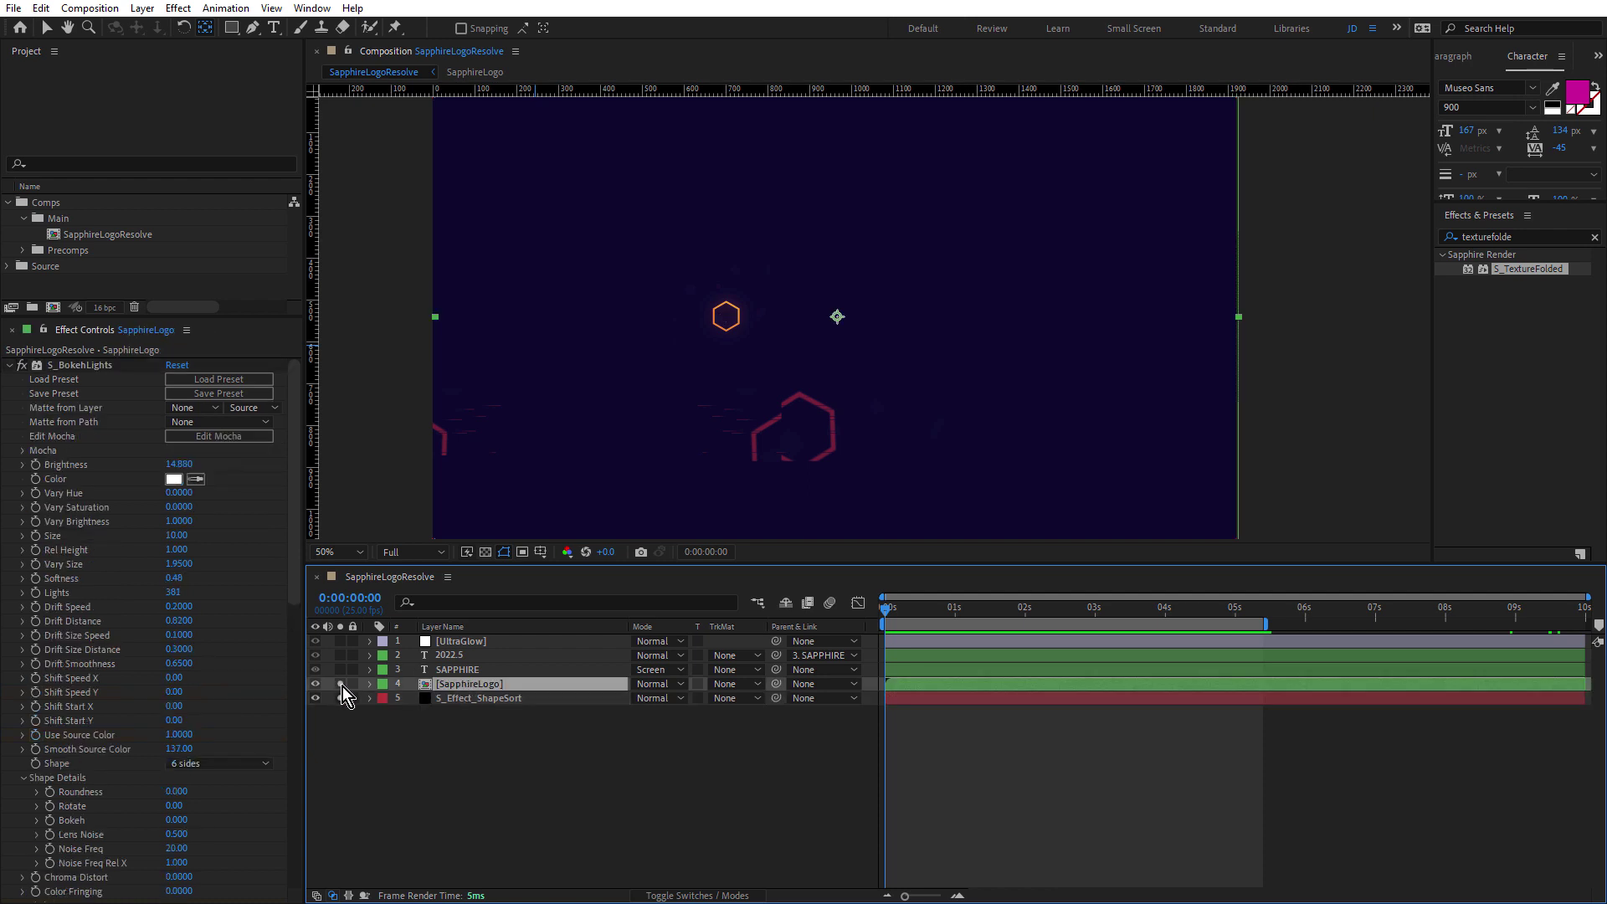
pyautogui.click(341, 685)
# - Open the SapphireLogo precomp, preview its five-frame scale-up, and return to SapphireLogoResolve
pyautogui.doubleClick(454, 685)
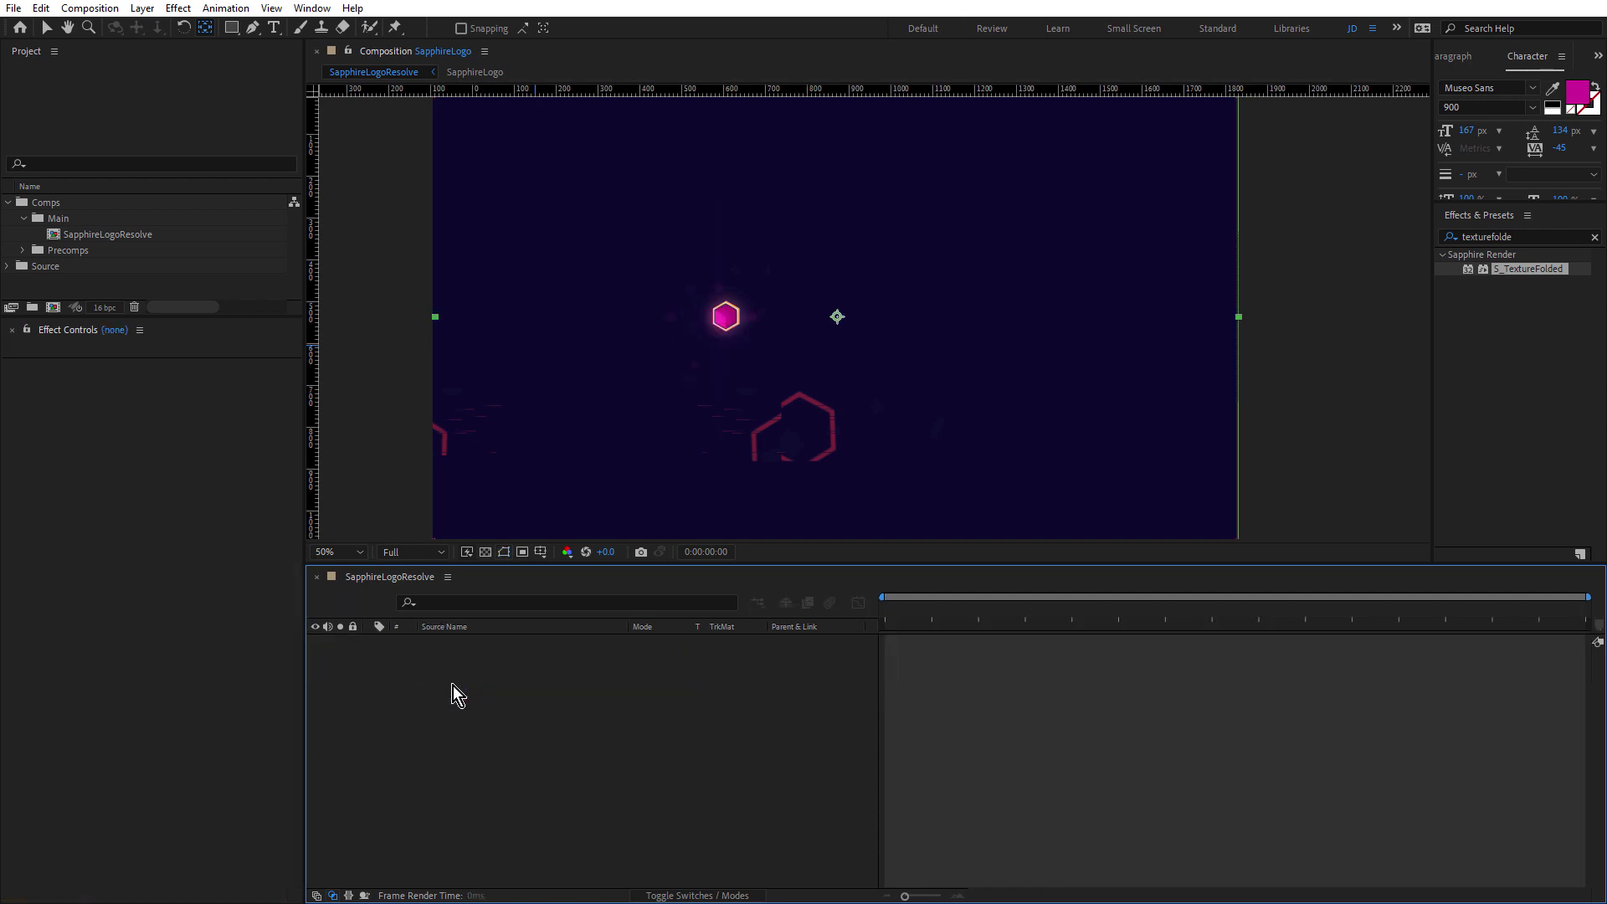
pyautogui.press(';')
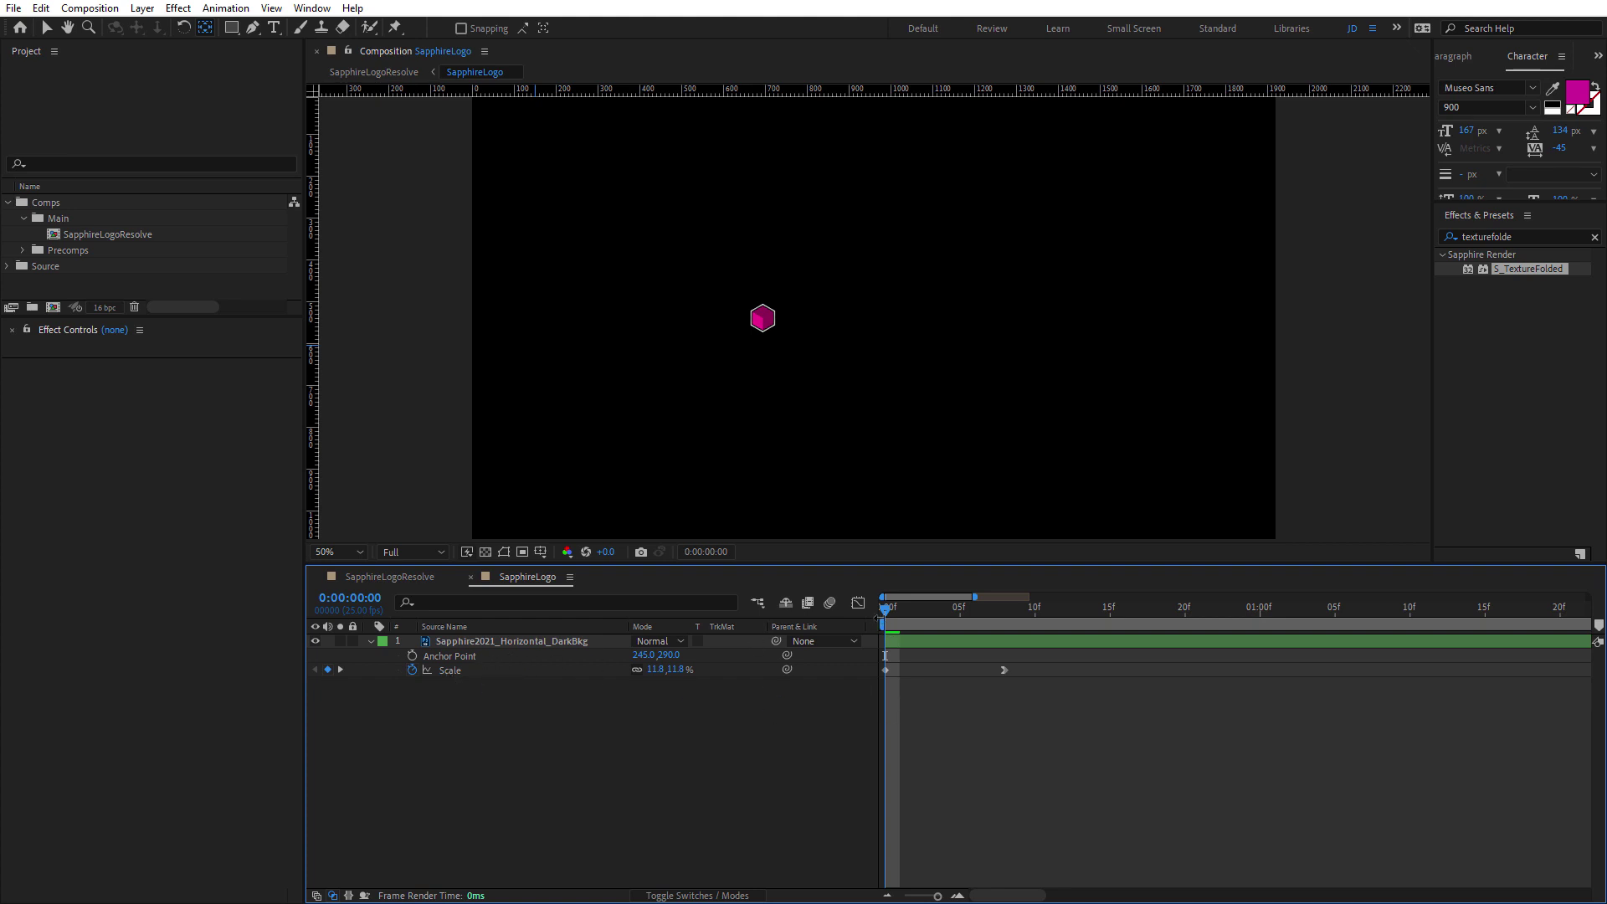
pyautogui.moveTo(893, 614); pyautogui.dragTo(1006, 630)
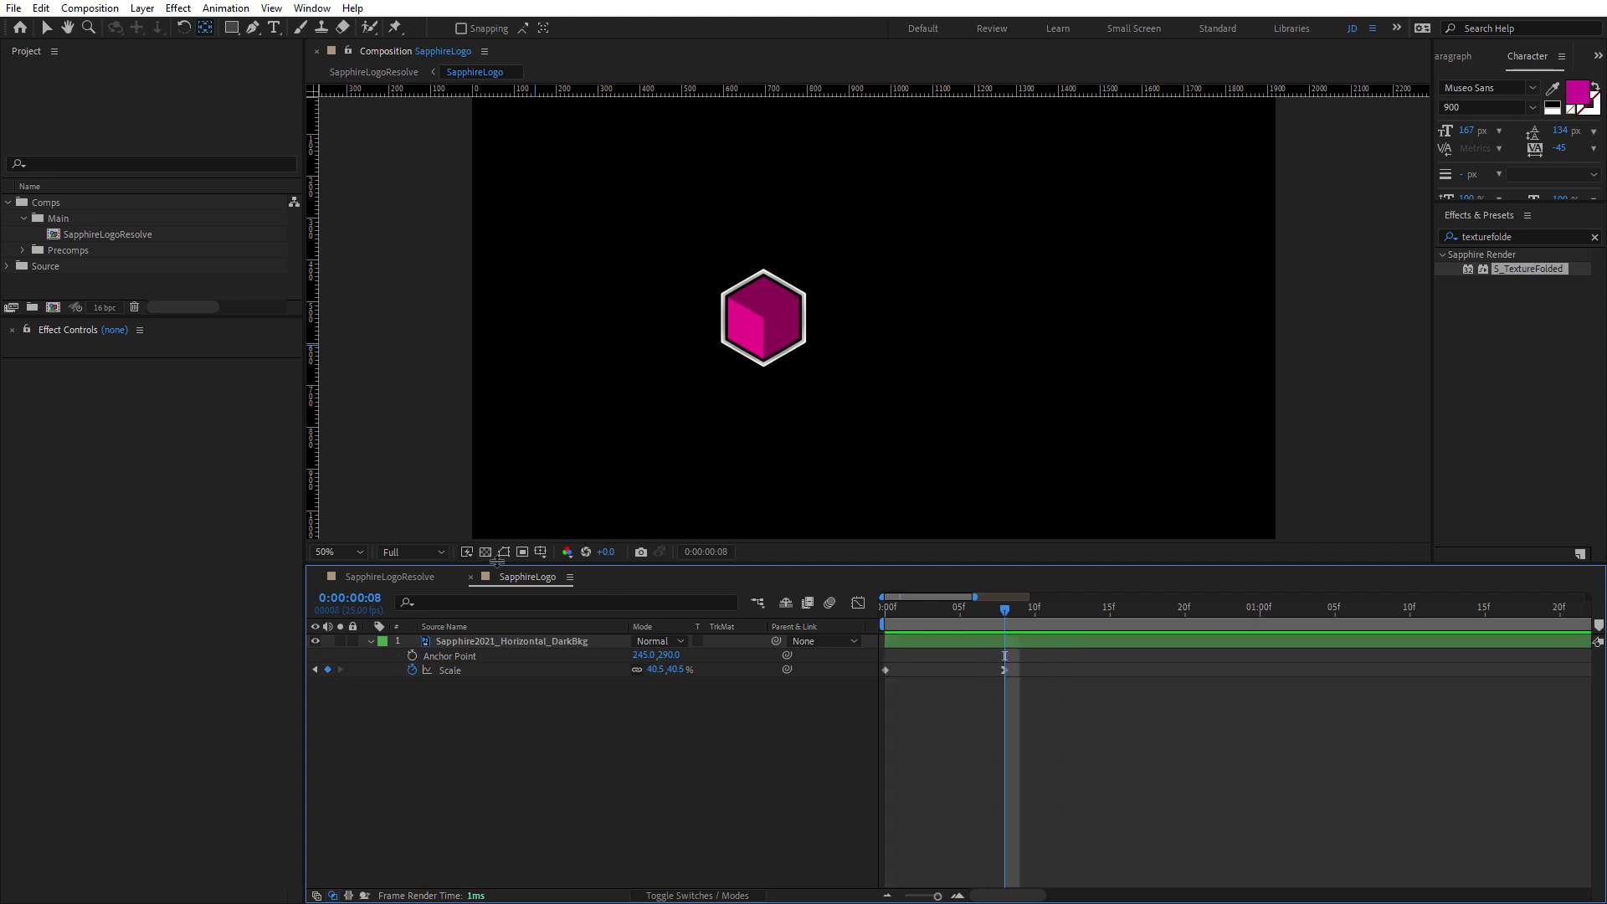
pyautogui.click(385, 577)
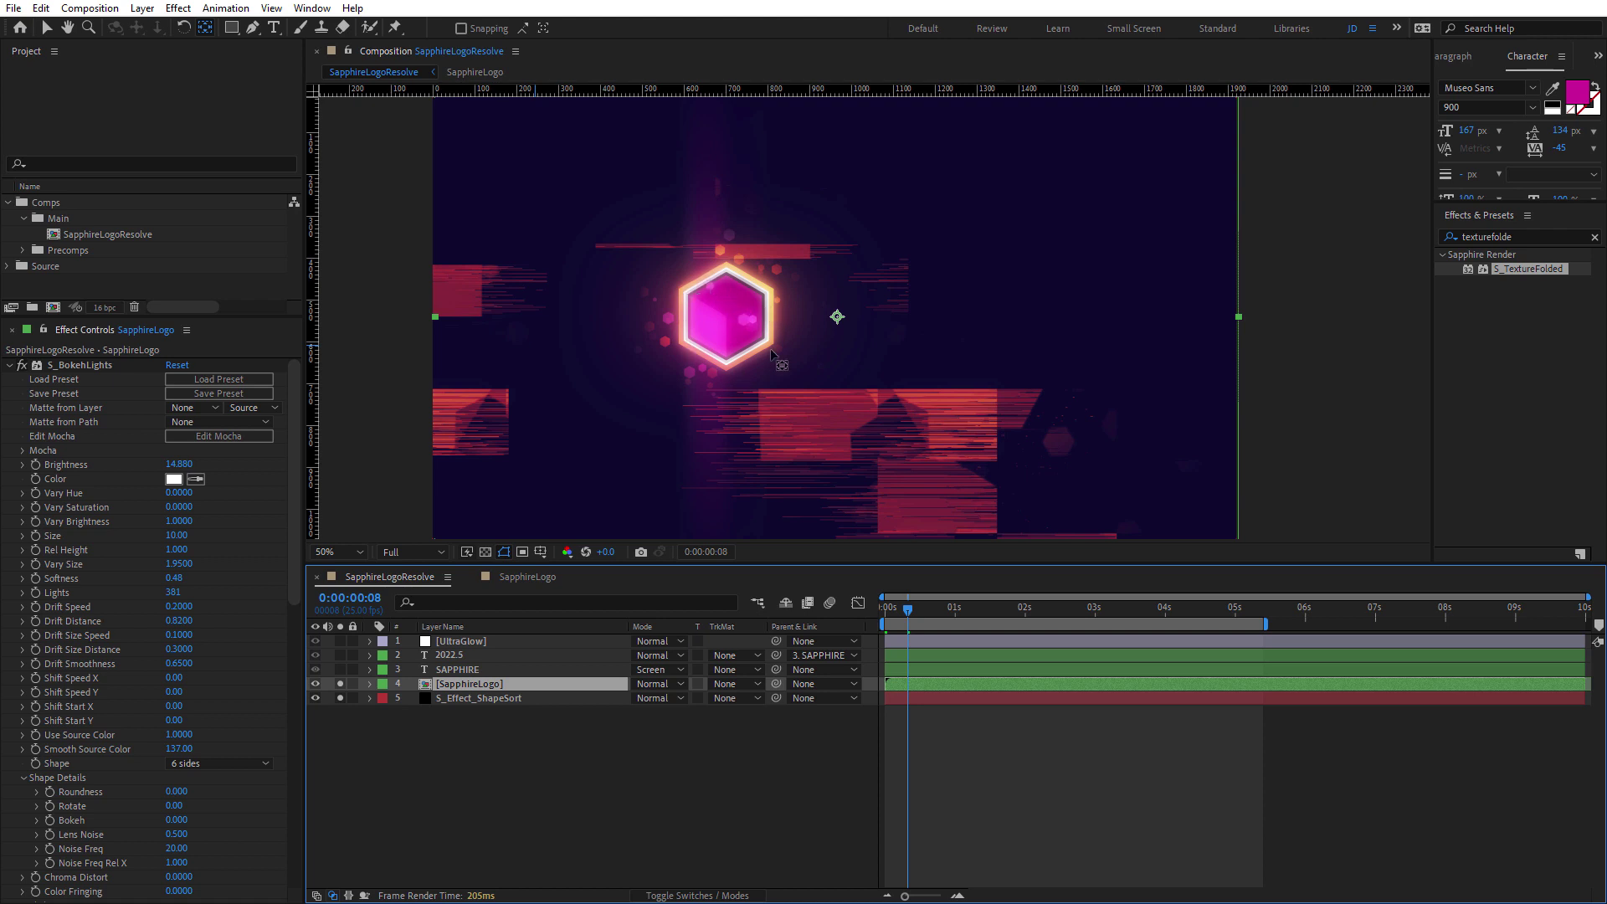
# - Preview the reveal's opening frames and edit the BokehLights Use Source Color value
pyautogui.moveTo(891, 614); pyautogui.dragTo(980, 631)
pyautogui.scroll(2, 852, 504)
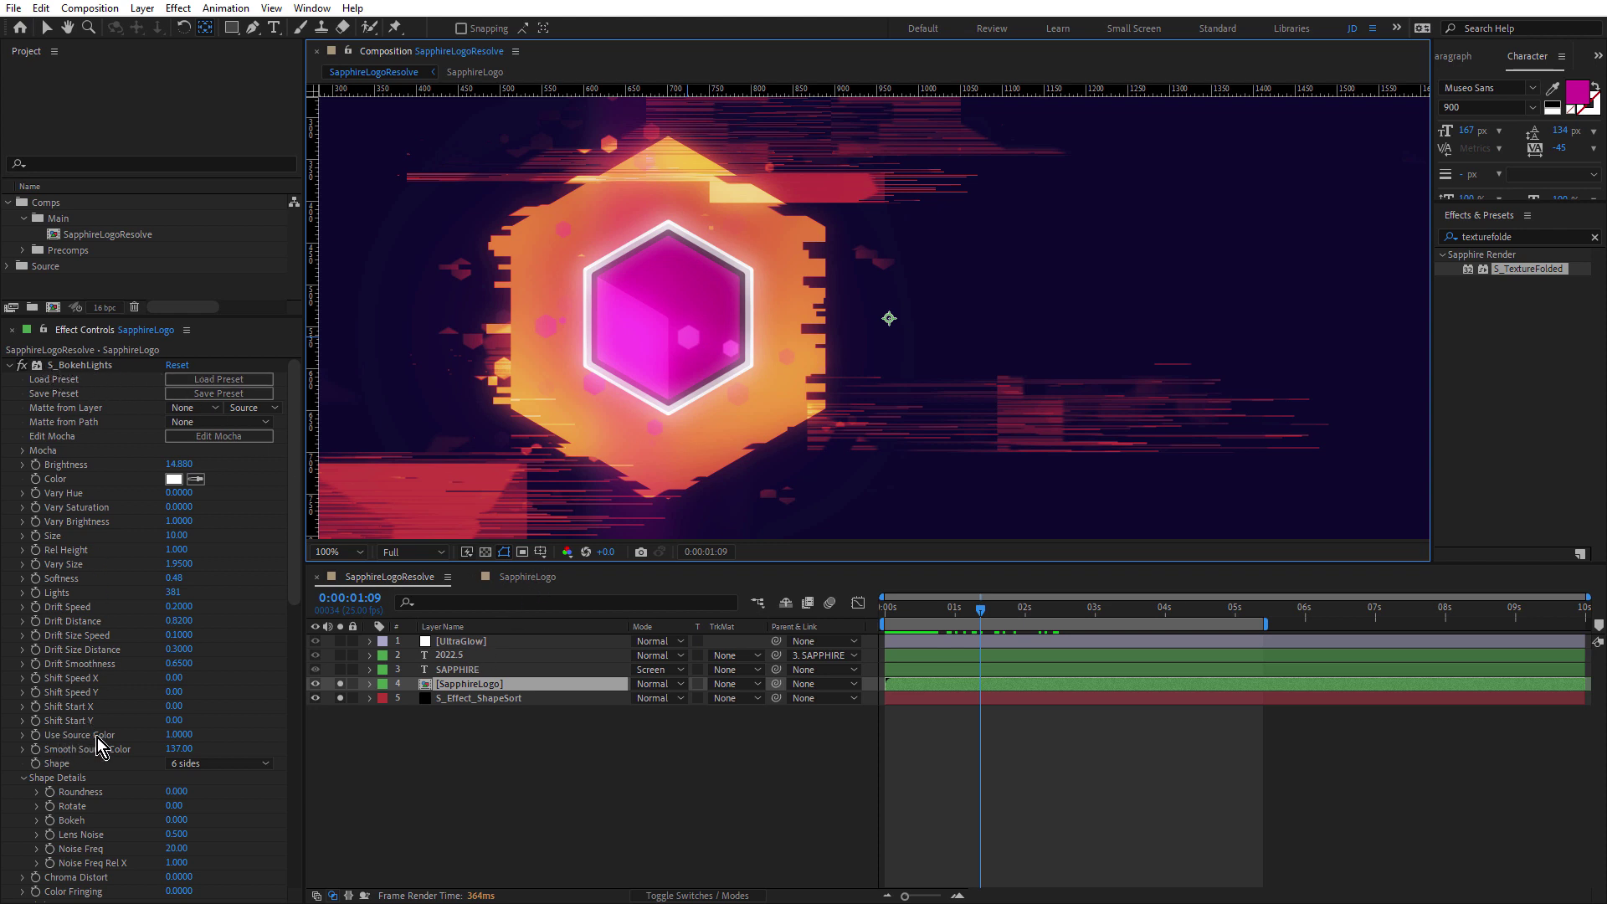
pyautogui.click(178, 735)
# - Lower the logo's UltraGlow Vertical Streaks back to 2.030, viewing the frame at 50%
pyautogui.click(14, 365)
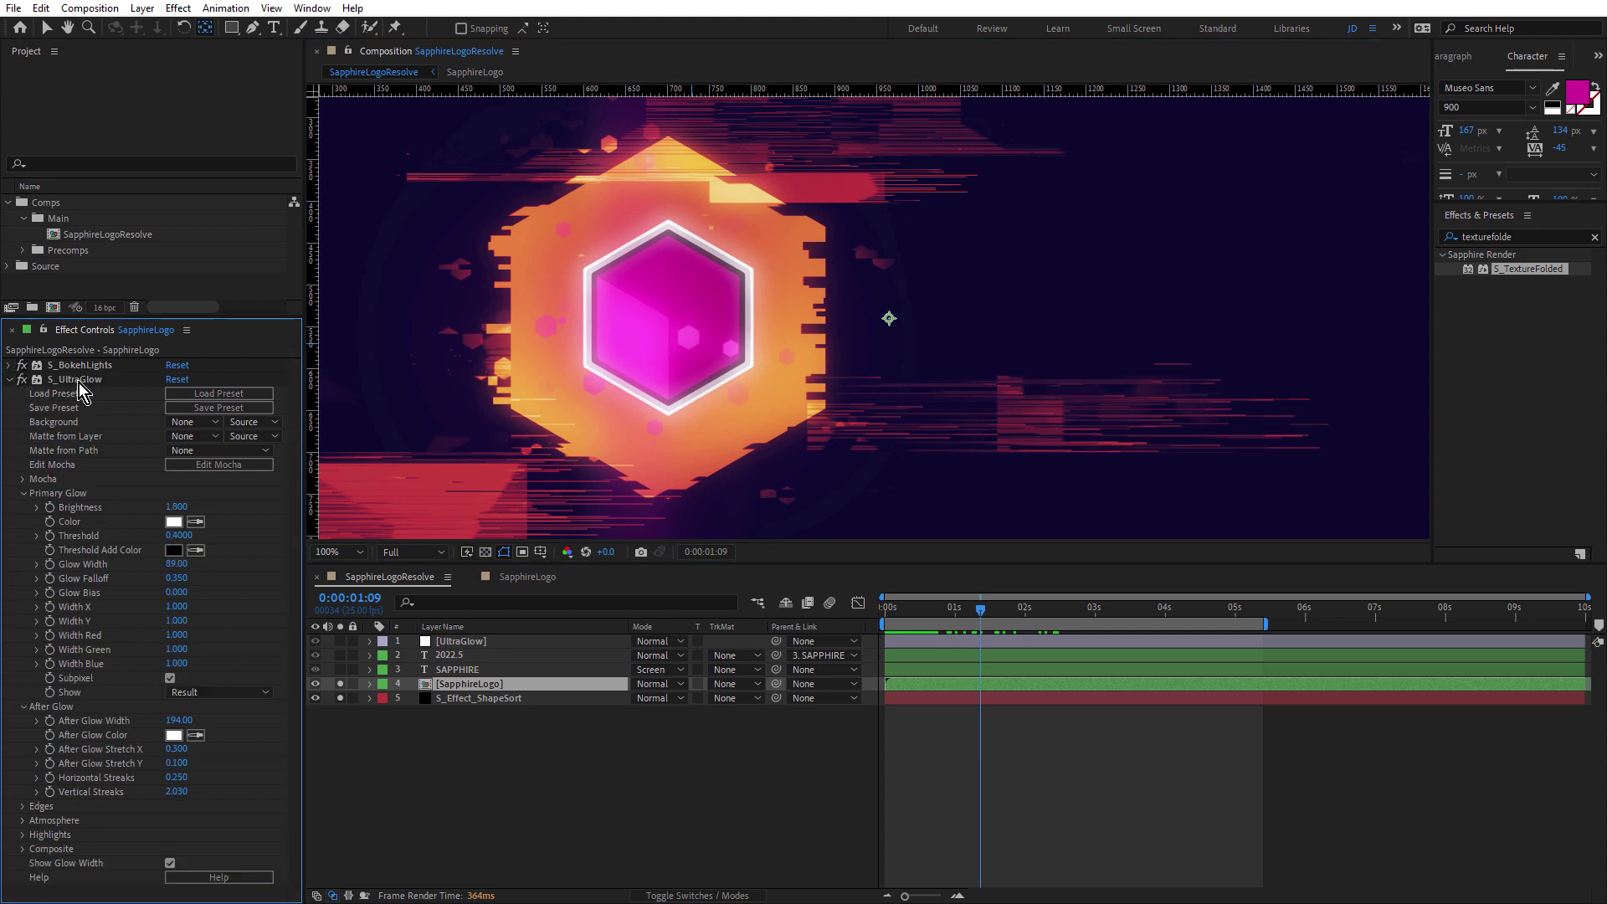
pyautogui.click(78, 380)
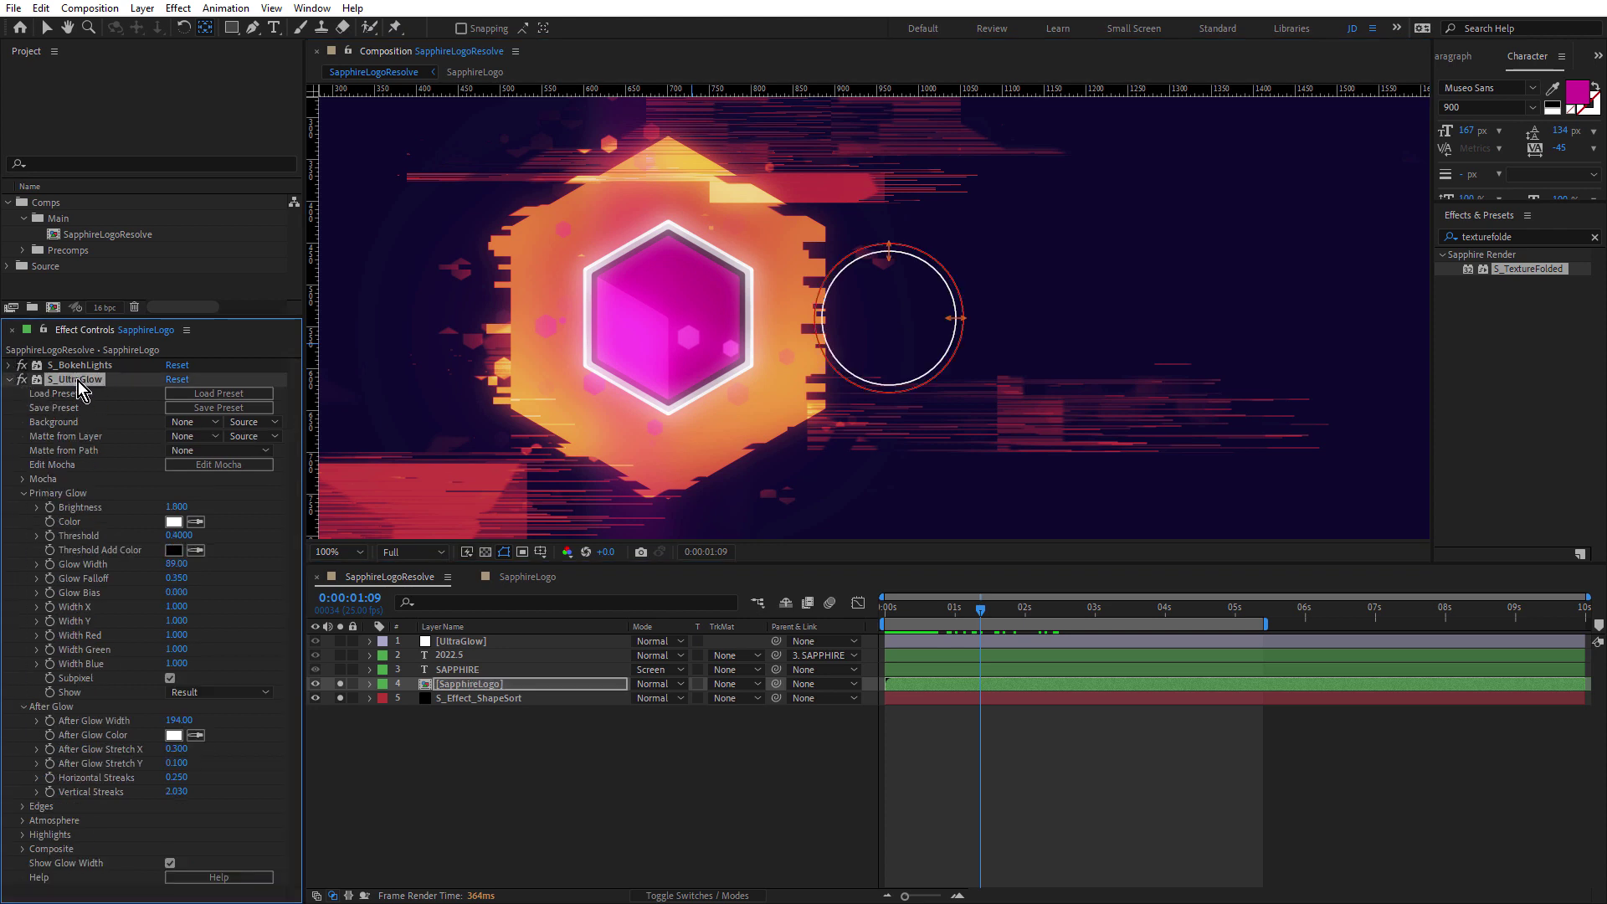
pyautogui.press(',')
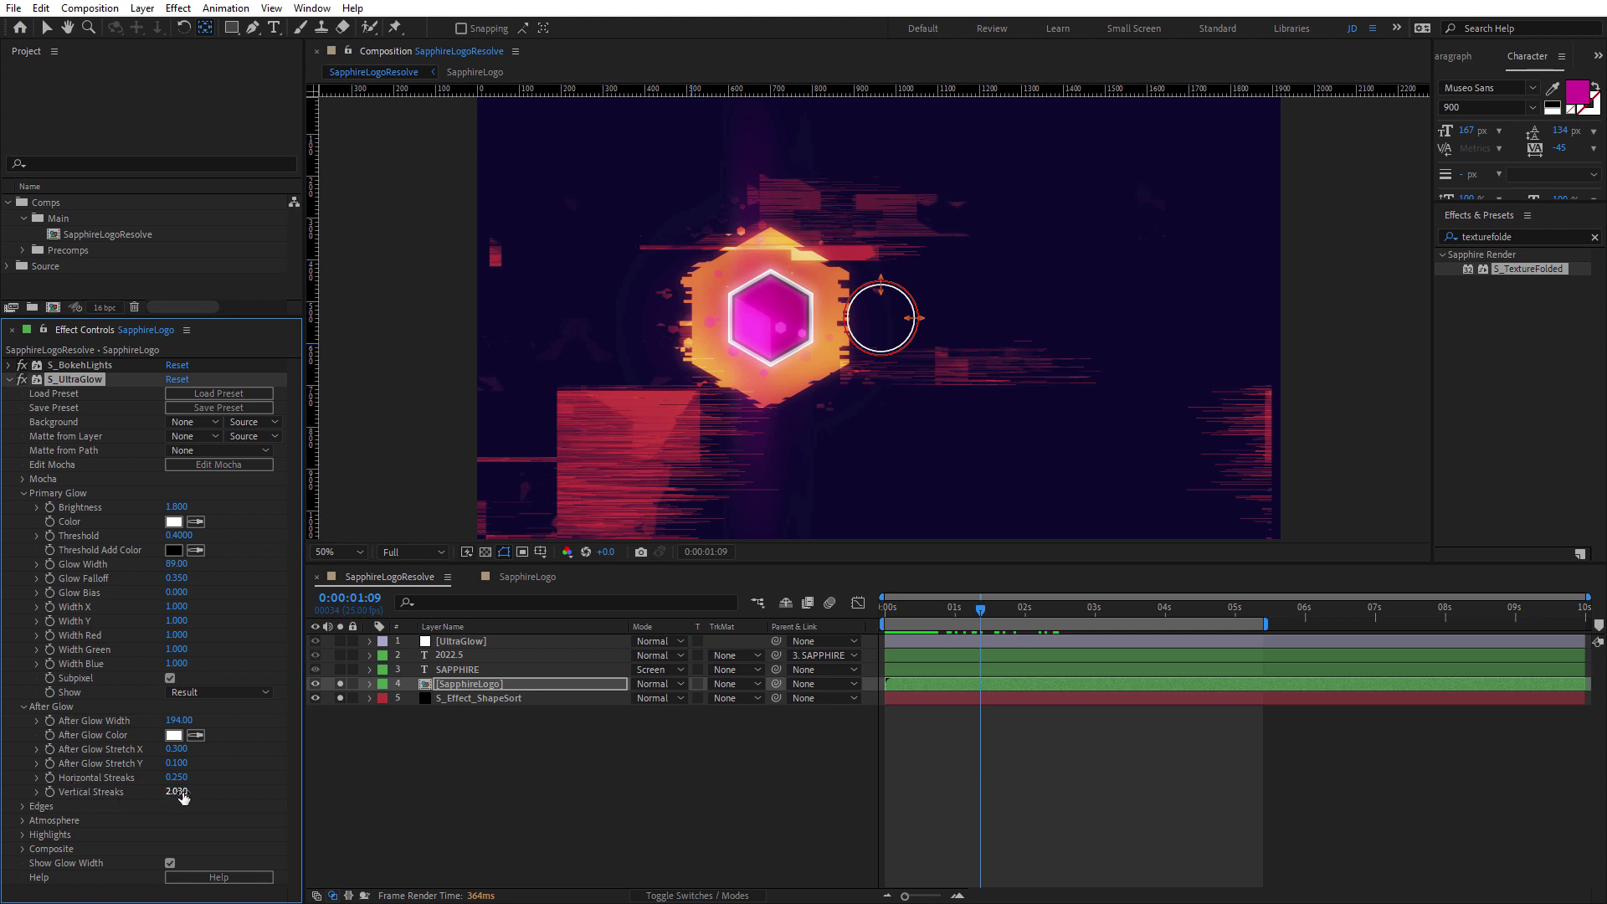
pyautogui.moveTo(277, 796); pyautogui.dragTo(235, 796)
pyautogui.click(457, 669)
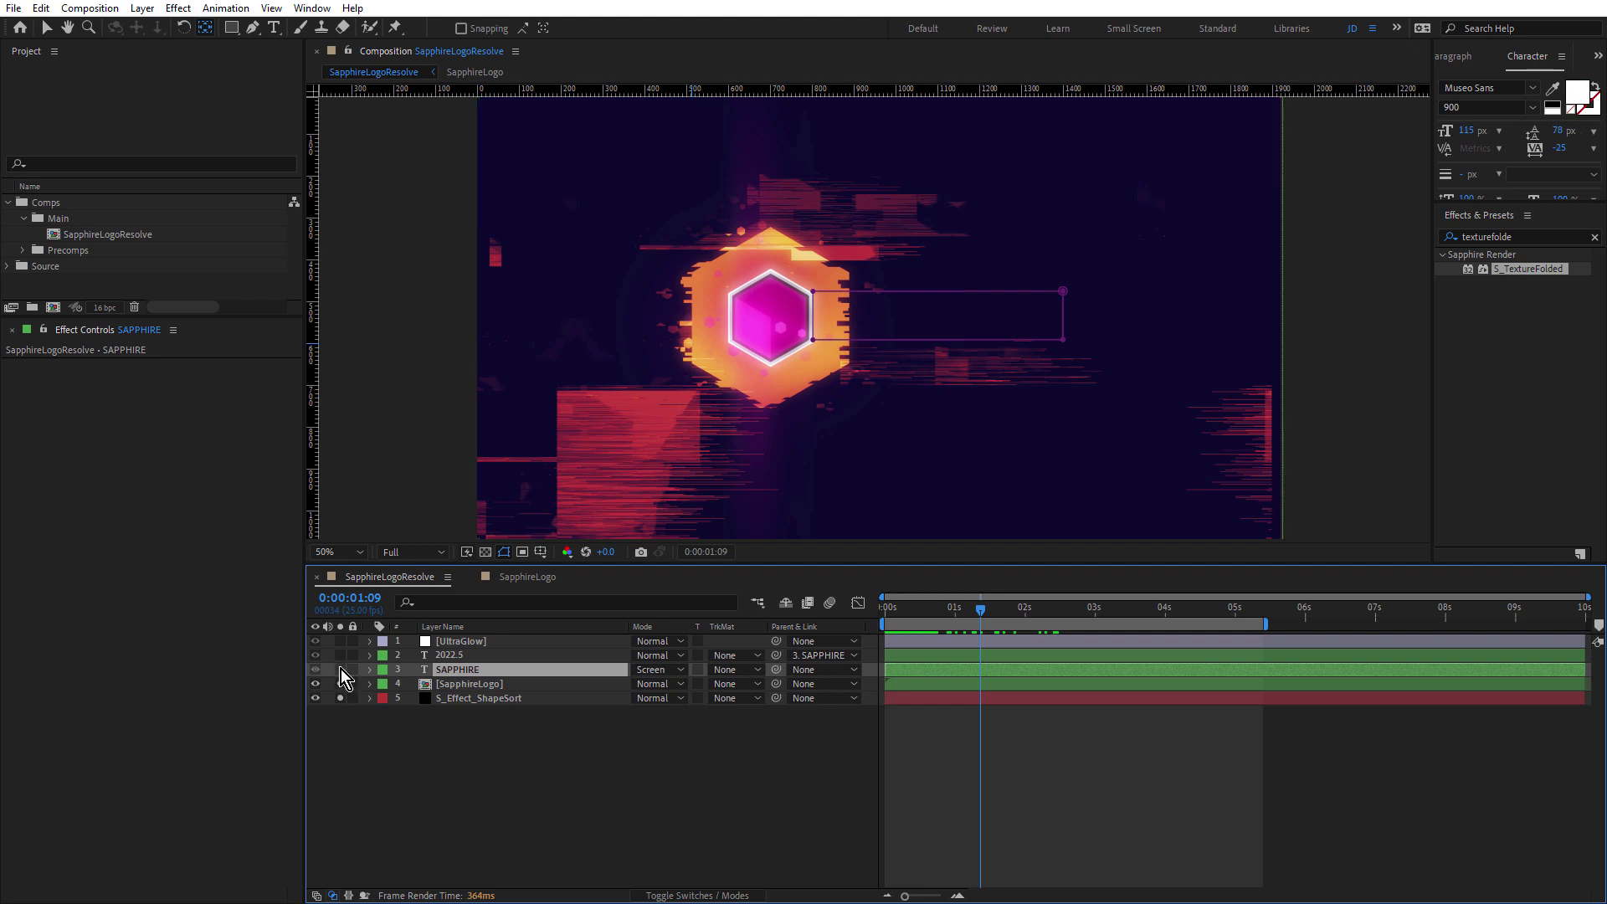
# - Solo the SAPPHIRE, 2022.5 and logo layers and frame them together at 100% around frame 23
pyautogui.moveTo(339, 669); pyautogui.dragTo(343, 655)
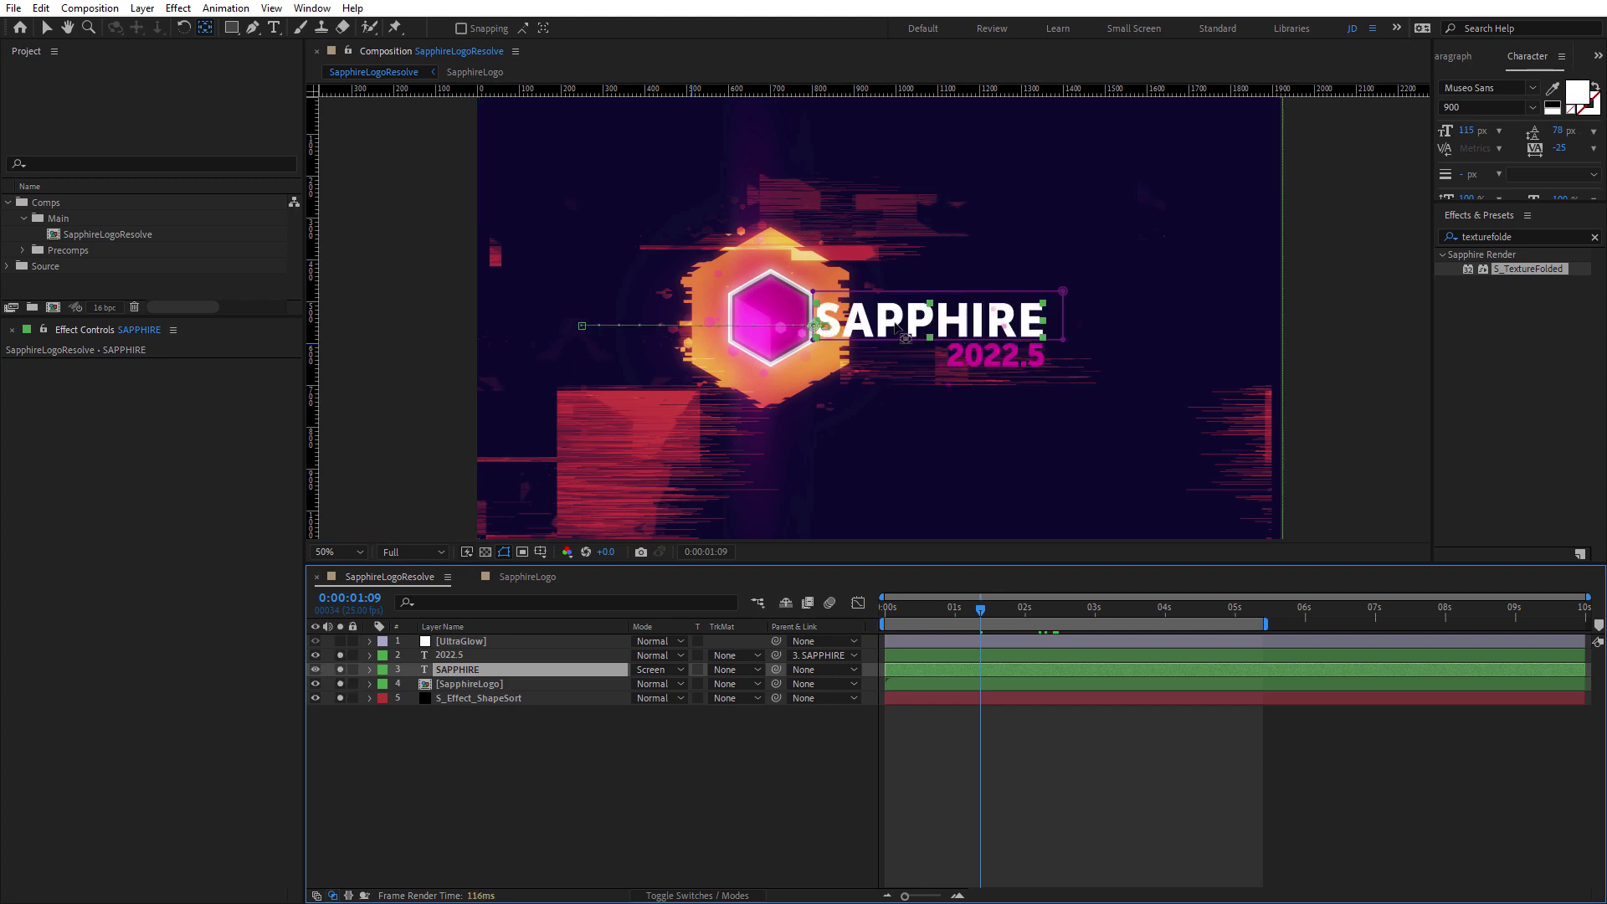
pyautogui.scroll(2, 875, 316)
pyautogui.moveTo(964, 325); pyautogui.dragTo(904, 308)
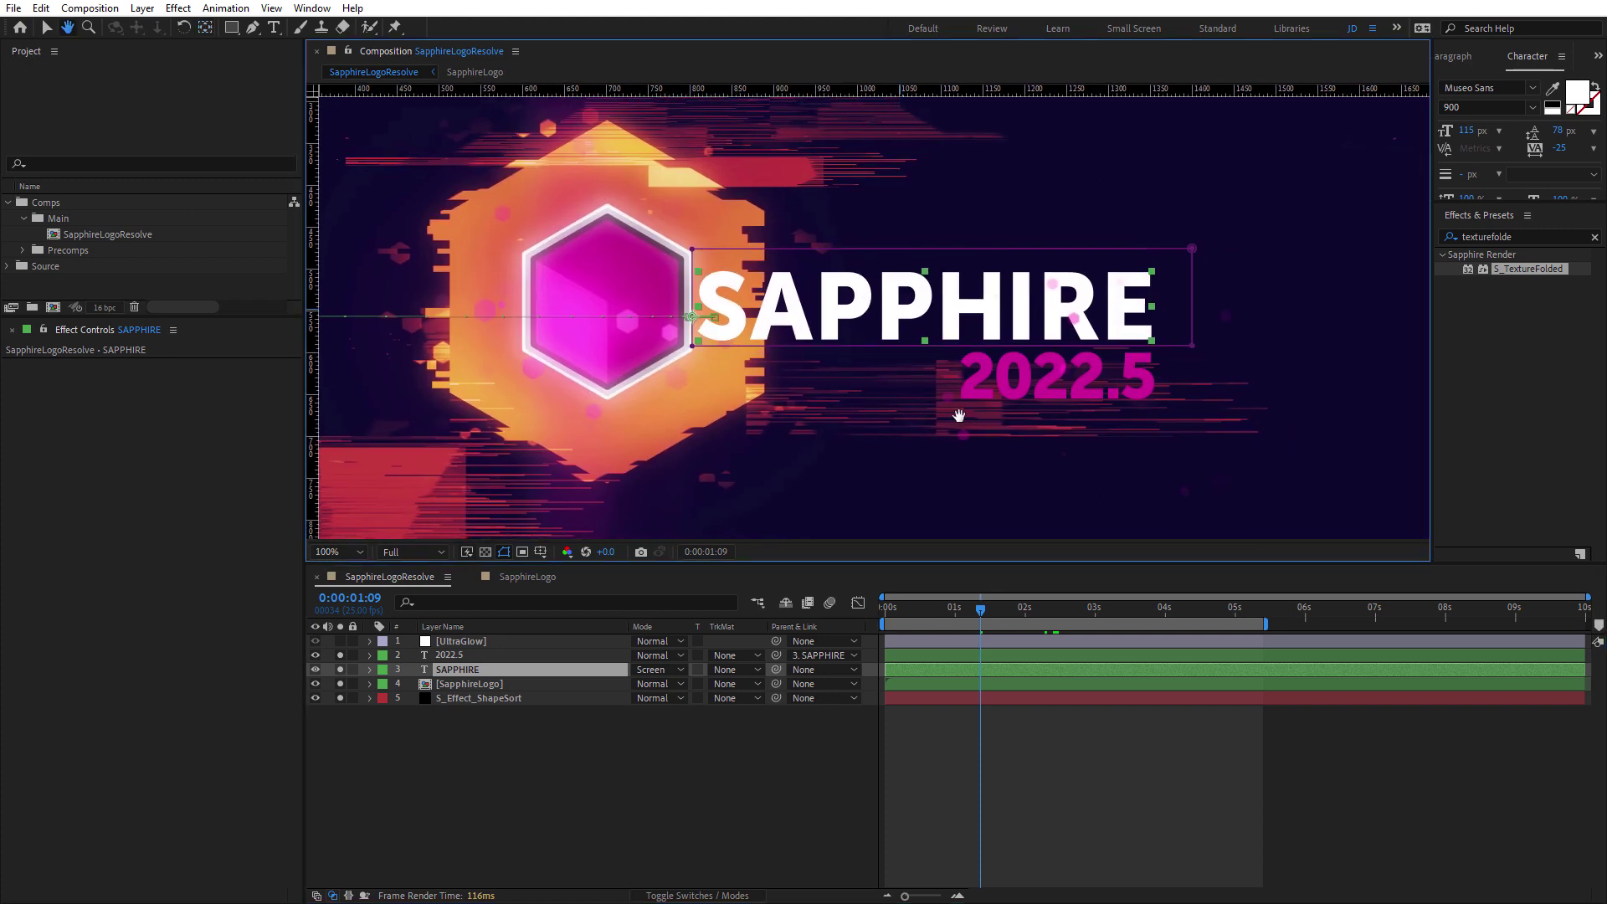
pyautogui.moveTo(933, 614)
pyautogui.mouseDown()
pyautogui.moveTo(887, 619)
pyautogui.moveTo(952, 629)
pyautogui.mouseUp()
# - Duplicate the SAPPHIRE text layer as SAPPHIRE 2, solo it and reveal its keyframed properties
pyautogui.click(469, 740)
pyautogui.click(465, 671)
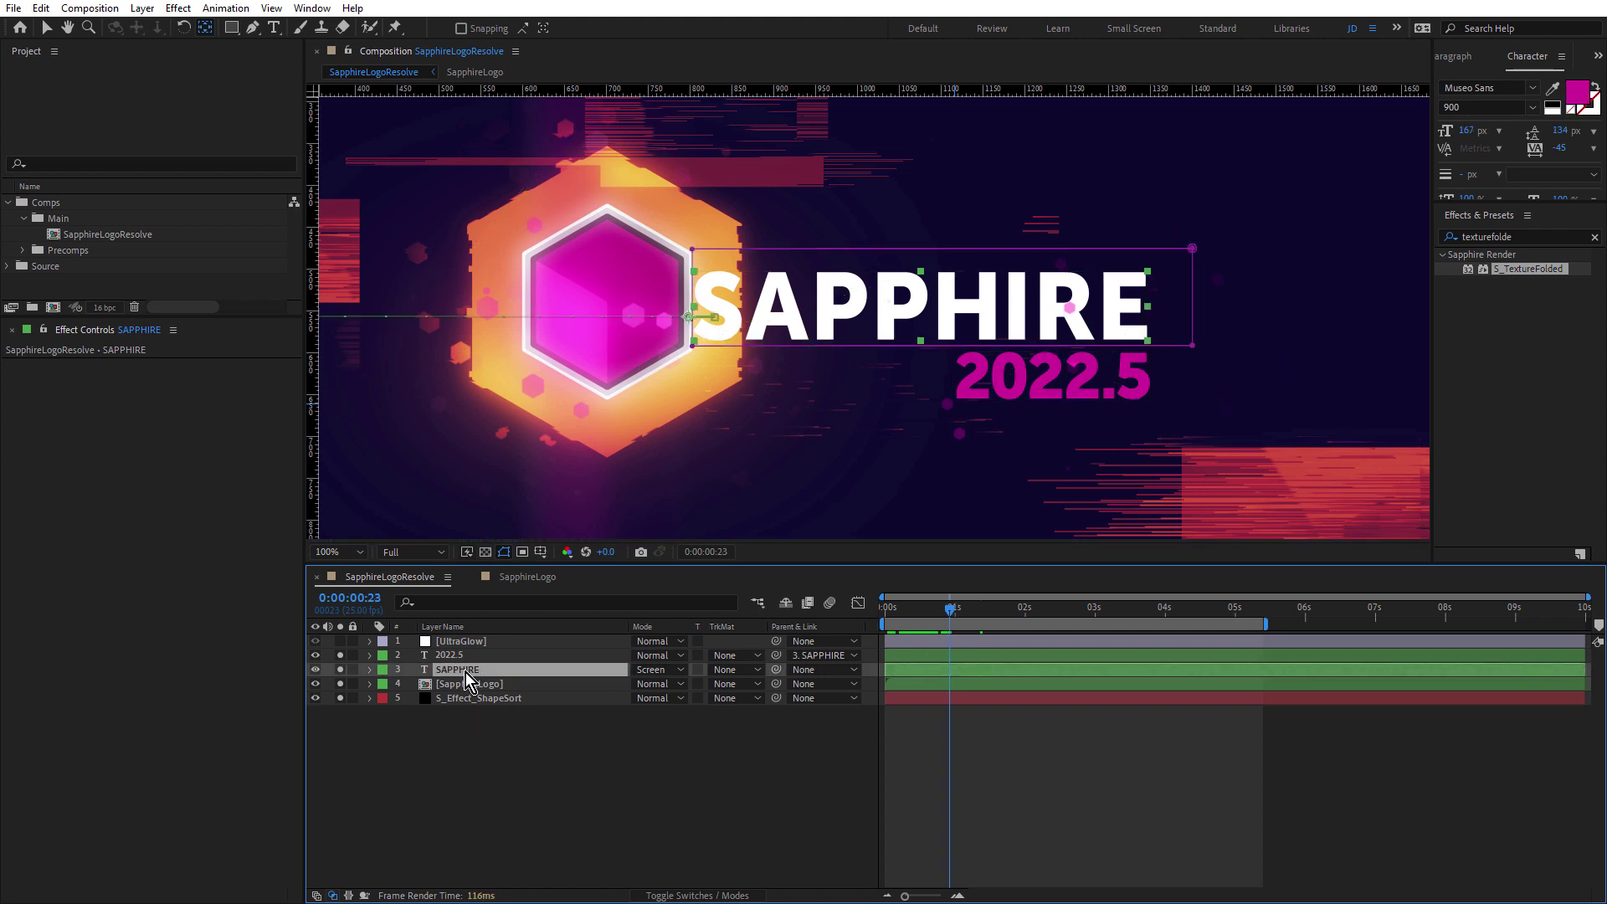
pyautogui.hotkey('ctrl', 'd')
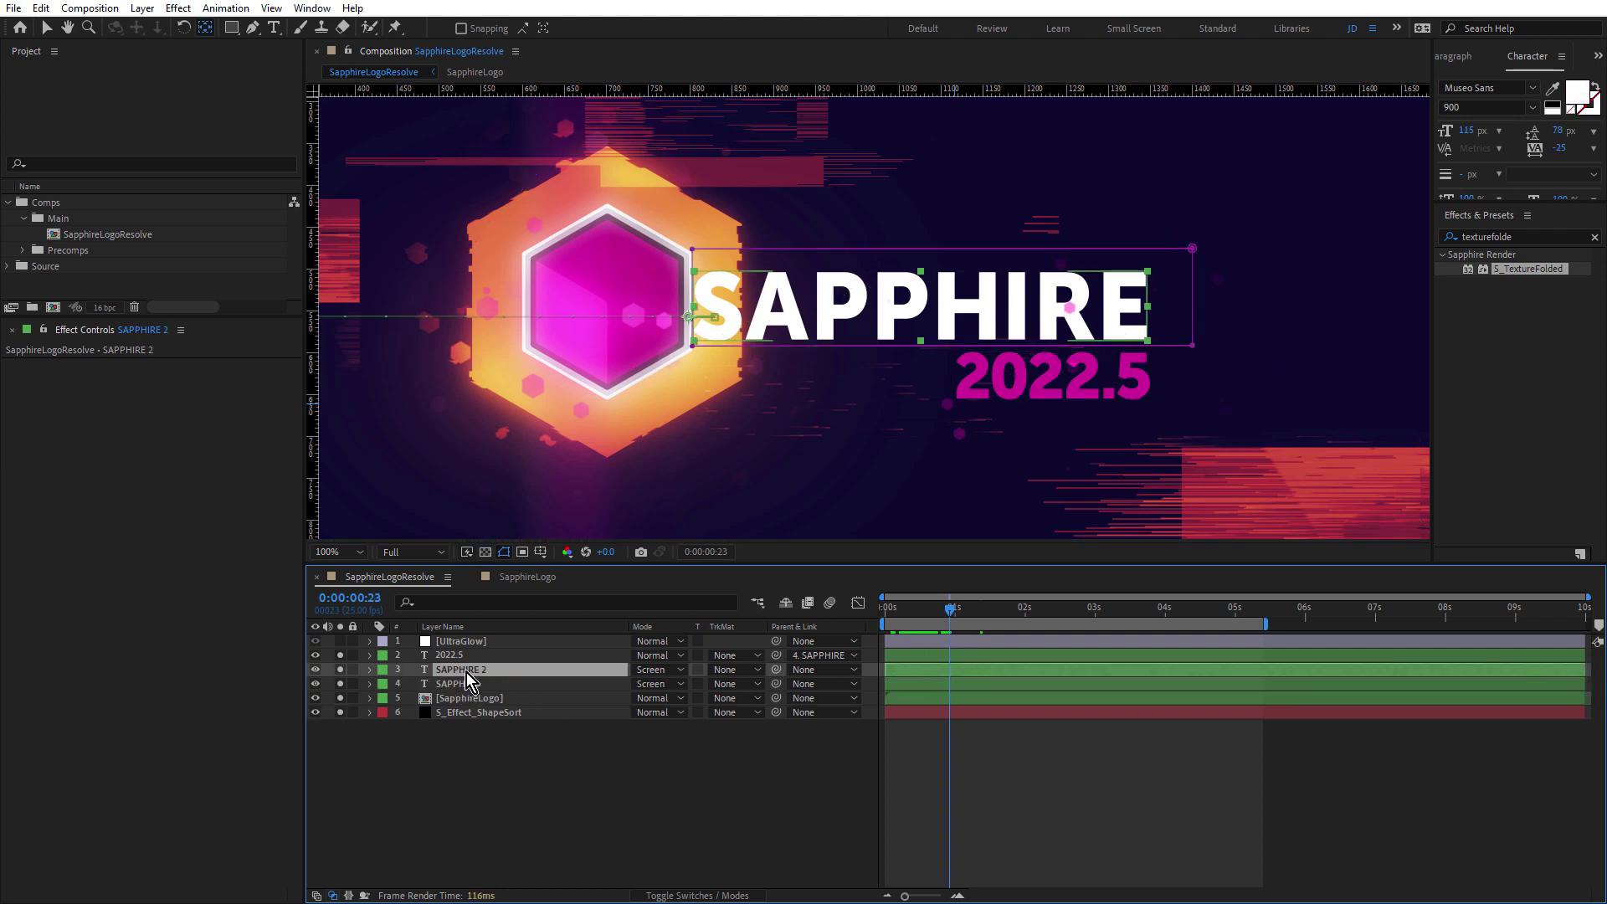
pyautogui.click(340, 670)
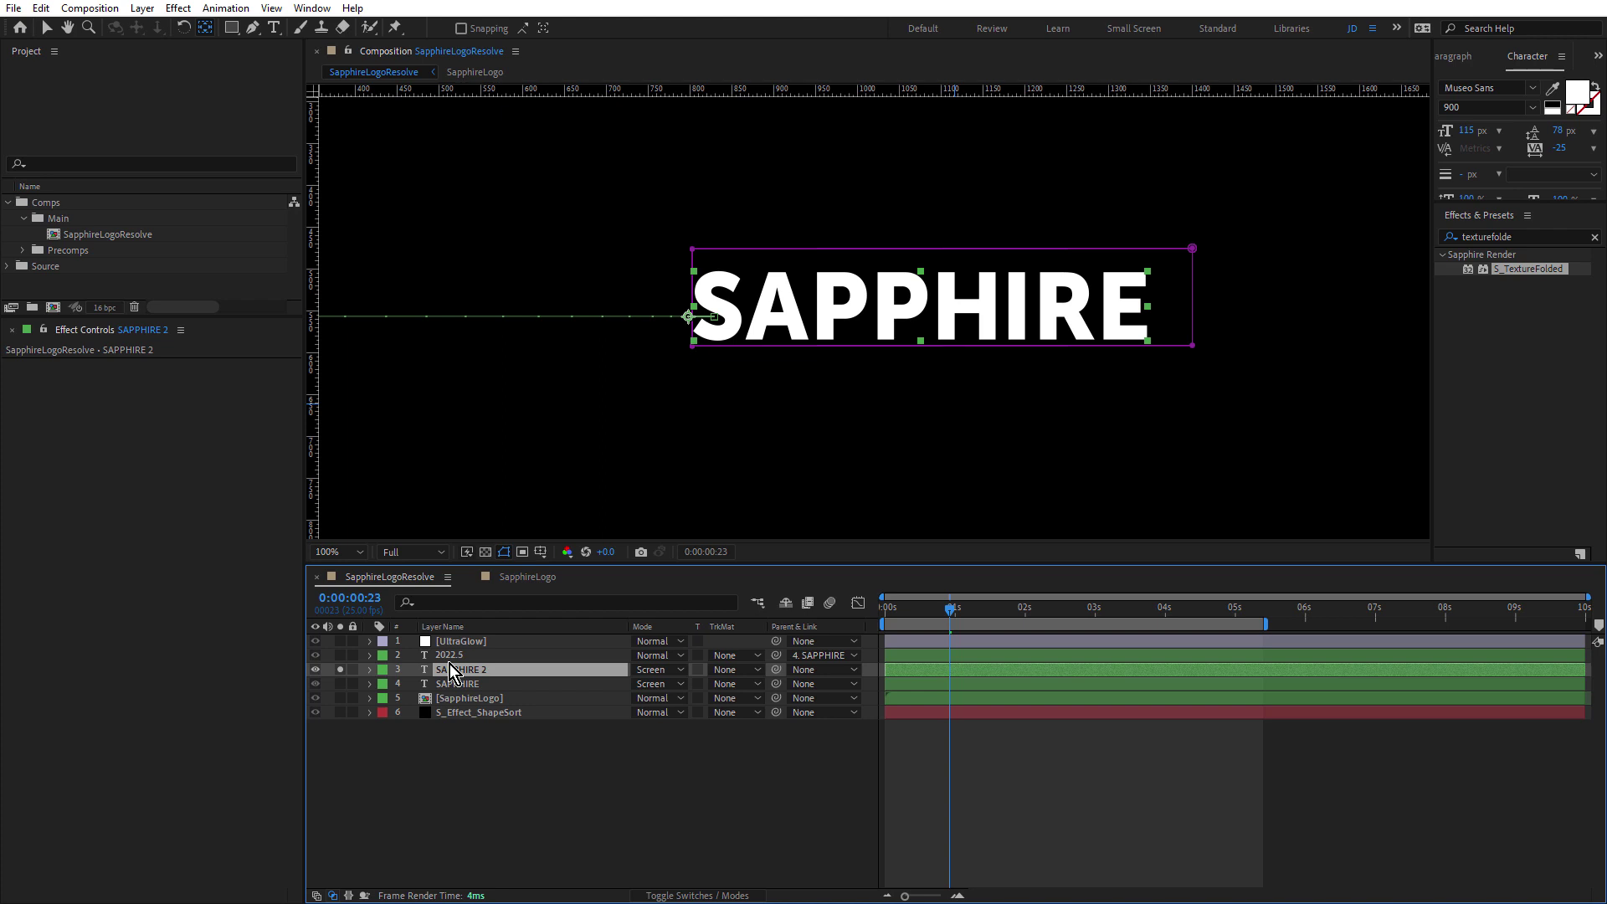
pyautogui.press('u')
pyautogui.click(429, 700)
# - Replace the copy's Position keys with new Mask Path and Position keys, sliding the word left behind its mask at 0:00:01:24
pyautogui.click(411, 711)
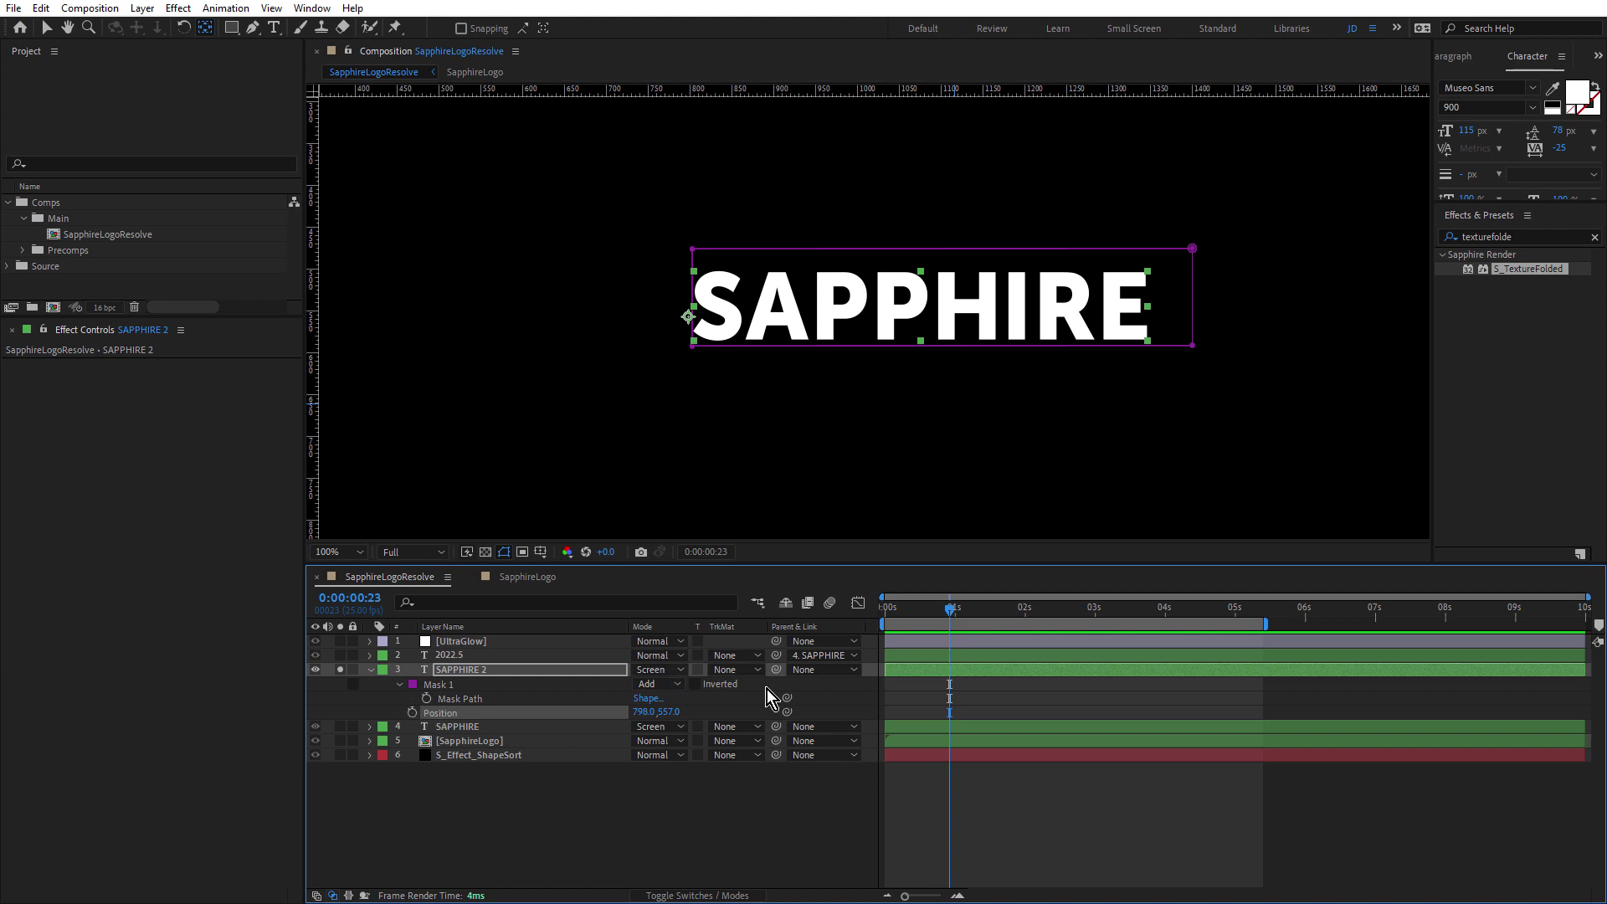
pyautogui.click(426, 698)
pyautogui.click(411, 712)
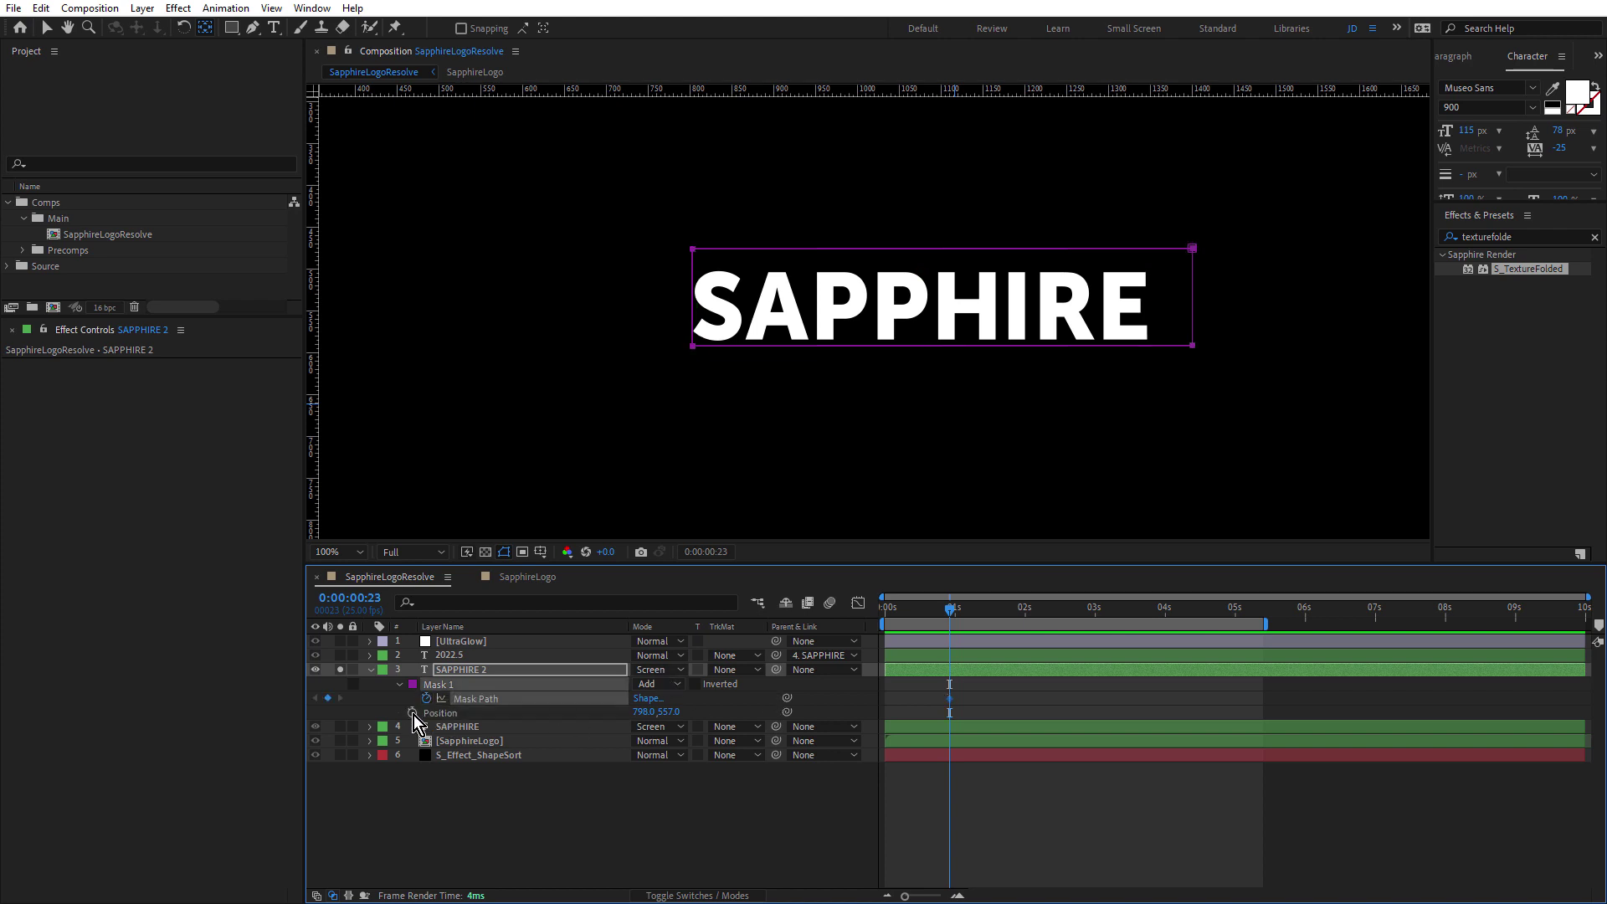
pyautogui.moveTo(979, 615); pyautogui.dragTo(1023, 616)
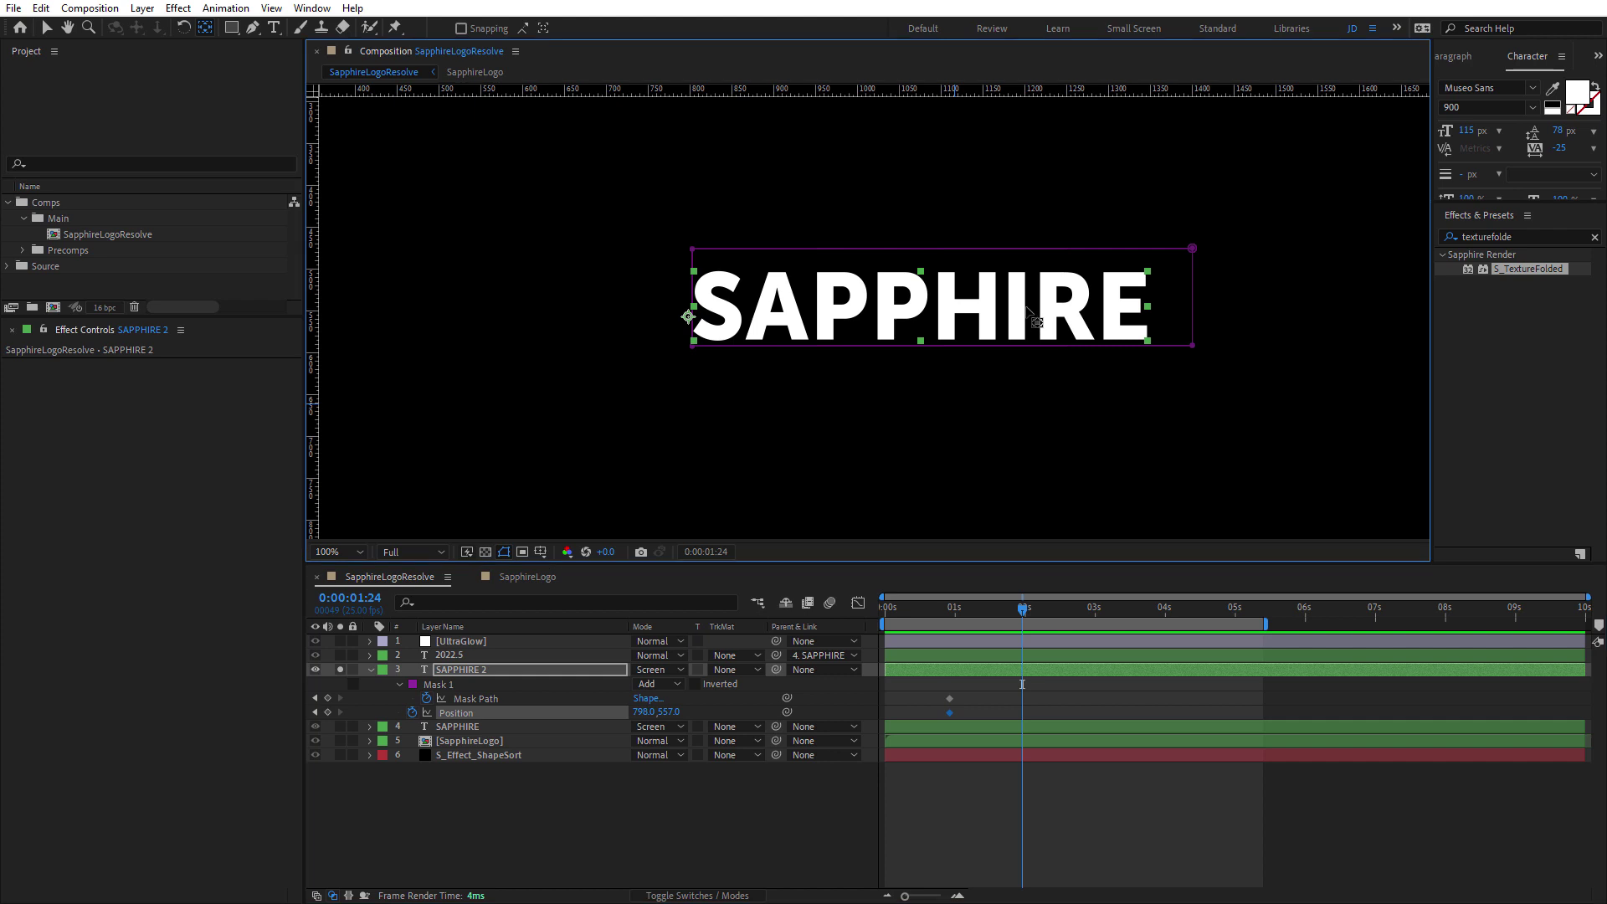
pyautogui.moveTo(1027, 316); pyautogui.dragTo(941, 318)
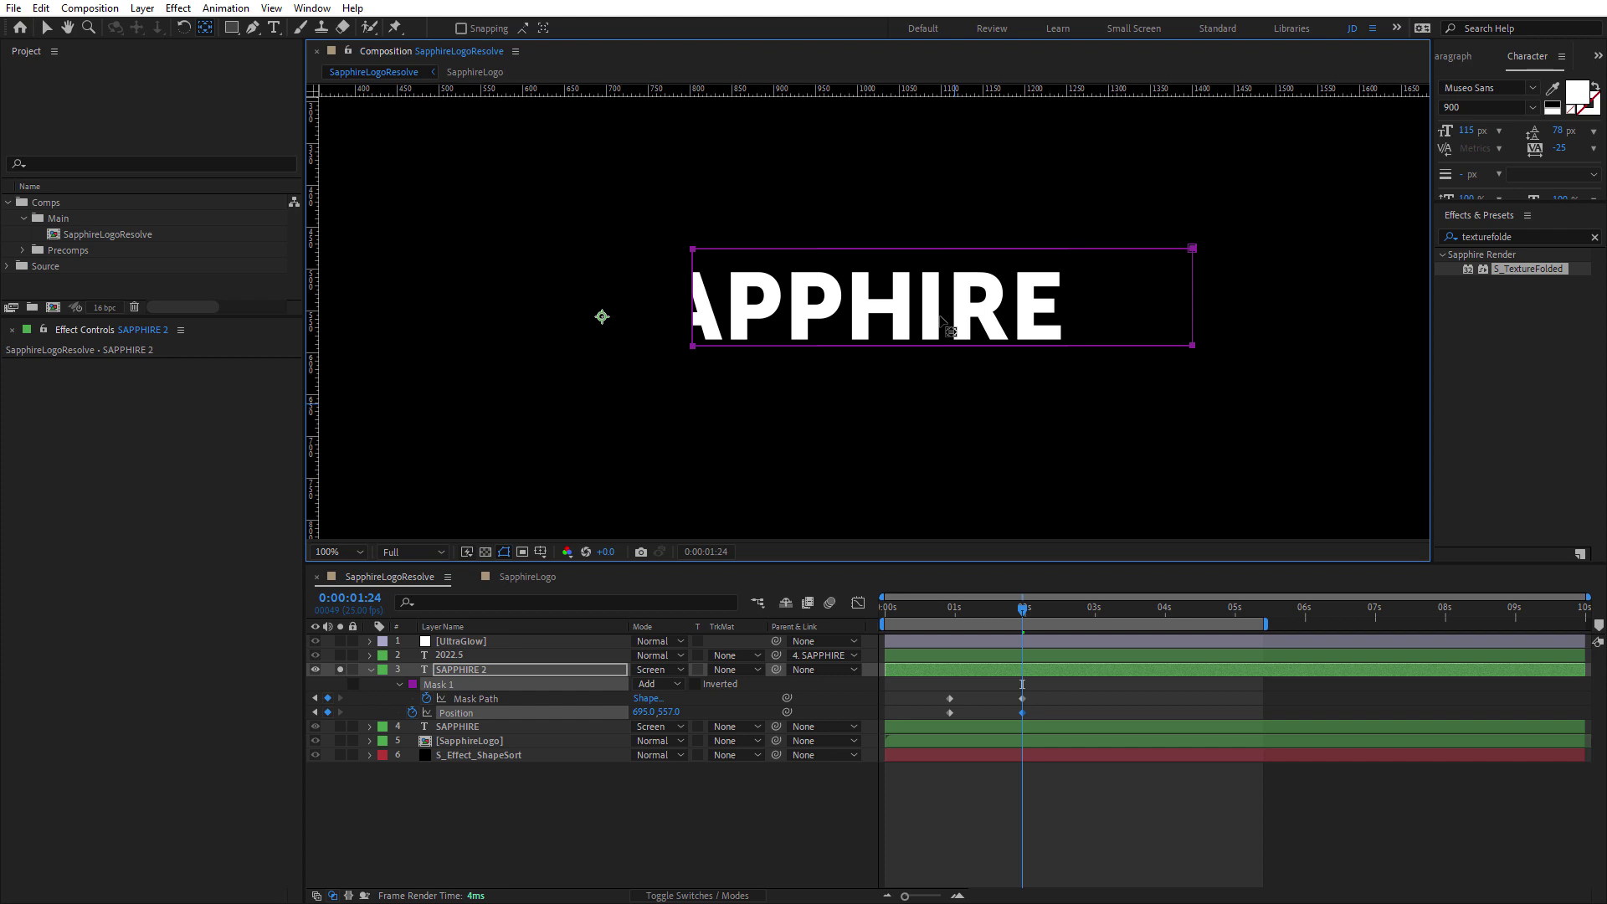
pyautogui.moveTo(942, 318); pyautogui.dragTo(569, 323)
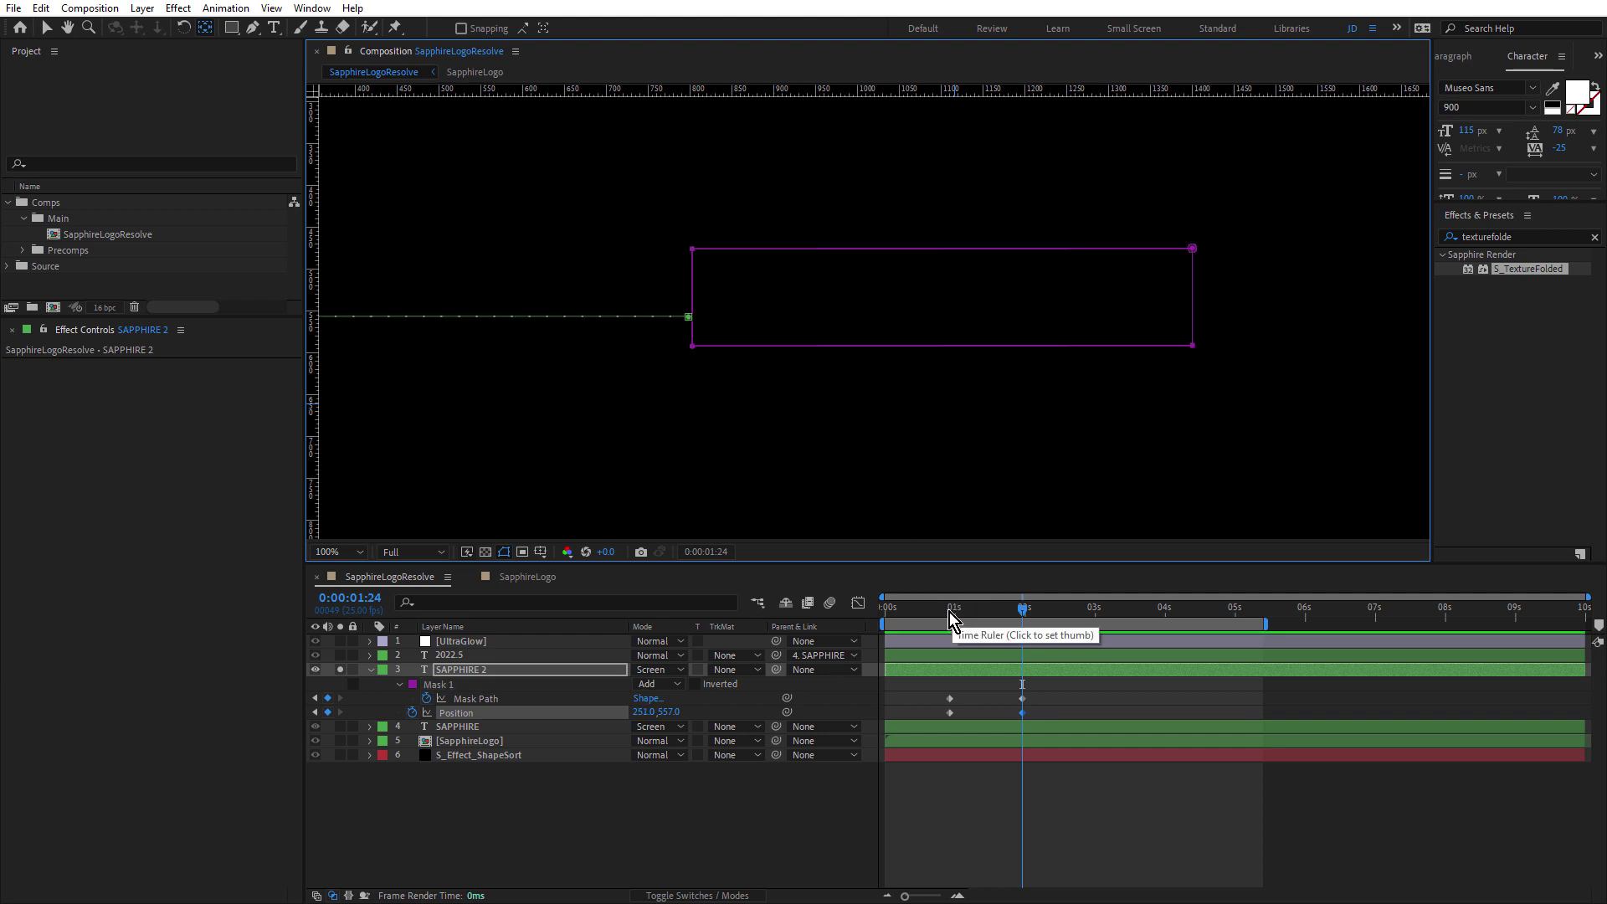
pyautogui.moveTo(949, 611)
pyautogui.mouseDown()
pyautogui.moveTo(1021, 621)
pyautogui.moveTo(949, 629)
pyautogui.moveTo(1031, 635)
pyautogui.moveTo(946, 640)
pyautogui.mouseUp()
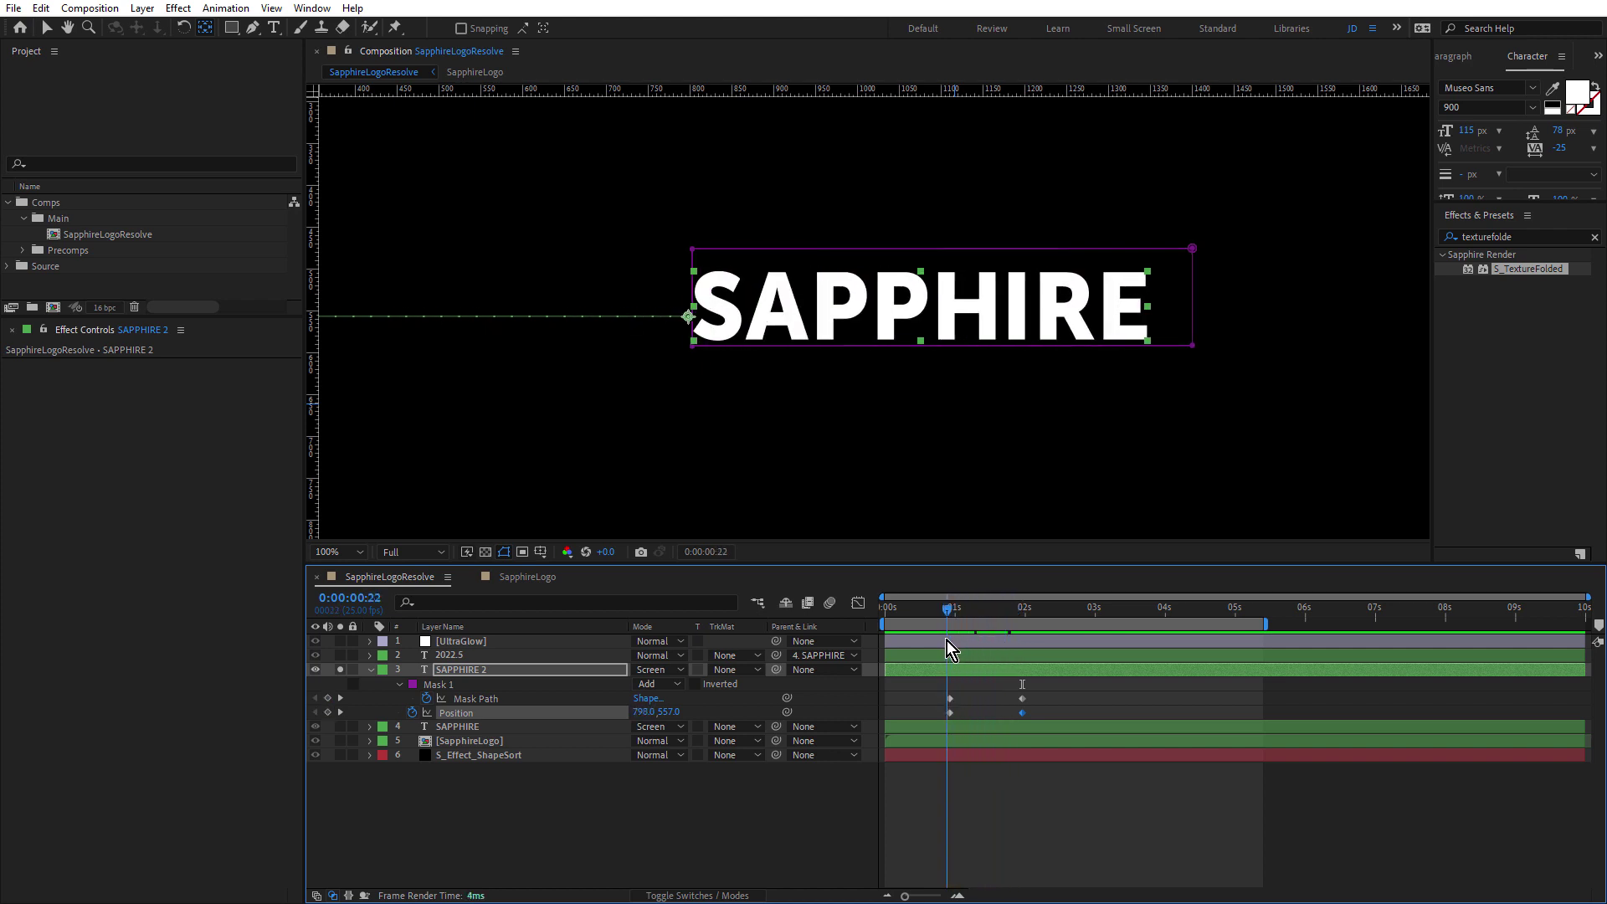
# - Delete the SAPPHIRE 2 copy and solo the 2022.5 text layer
pyautogui.click(463, 671)
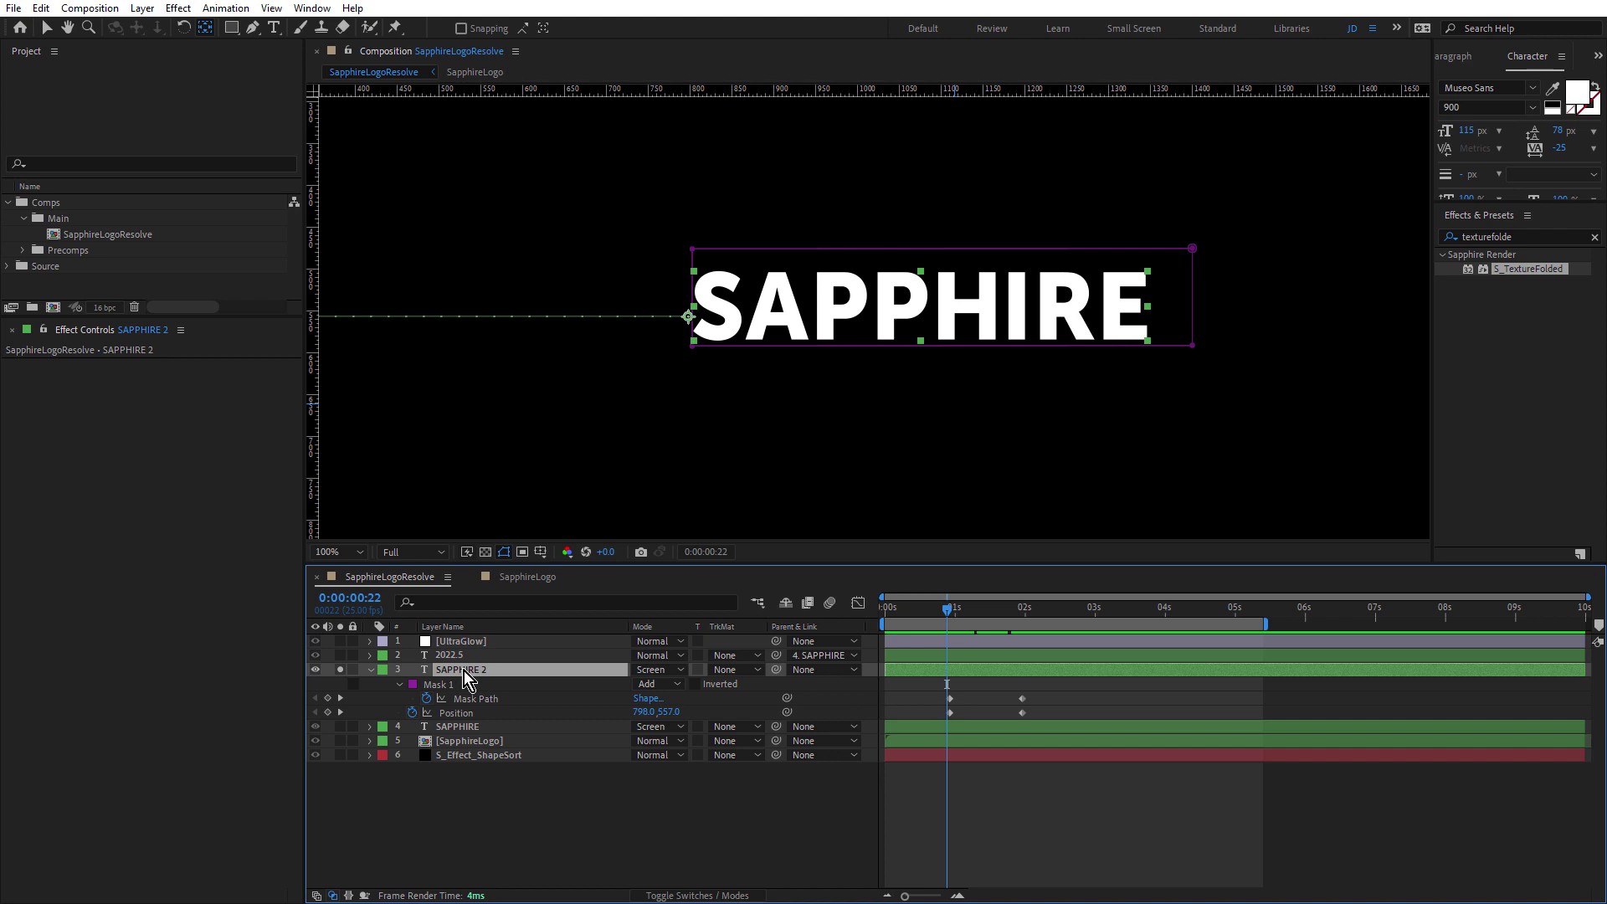
pyautogui.press('Delete')
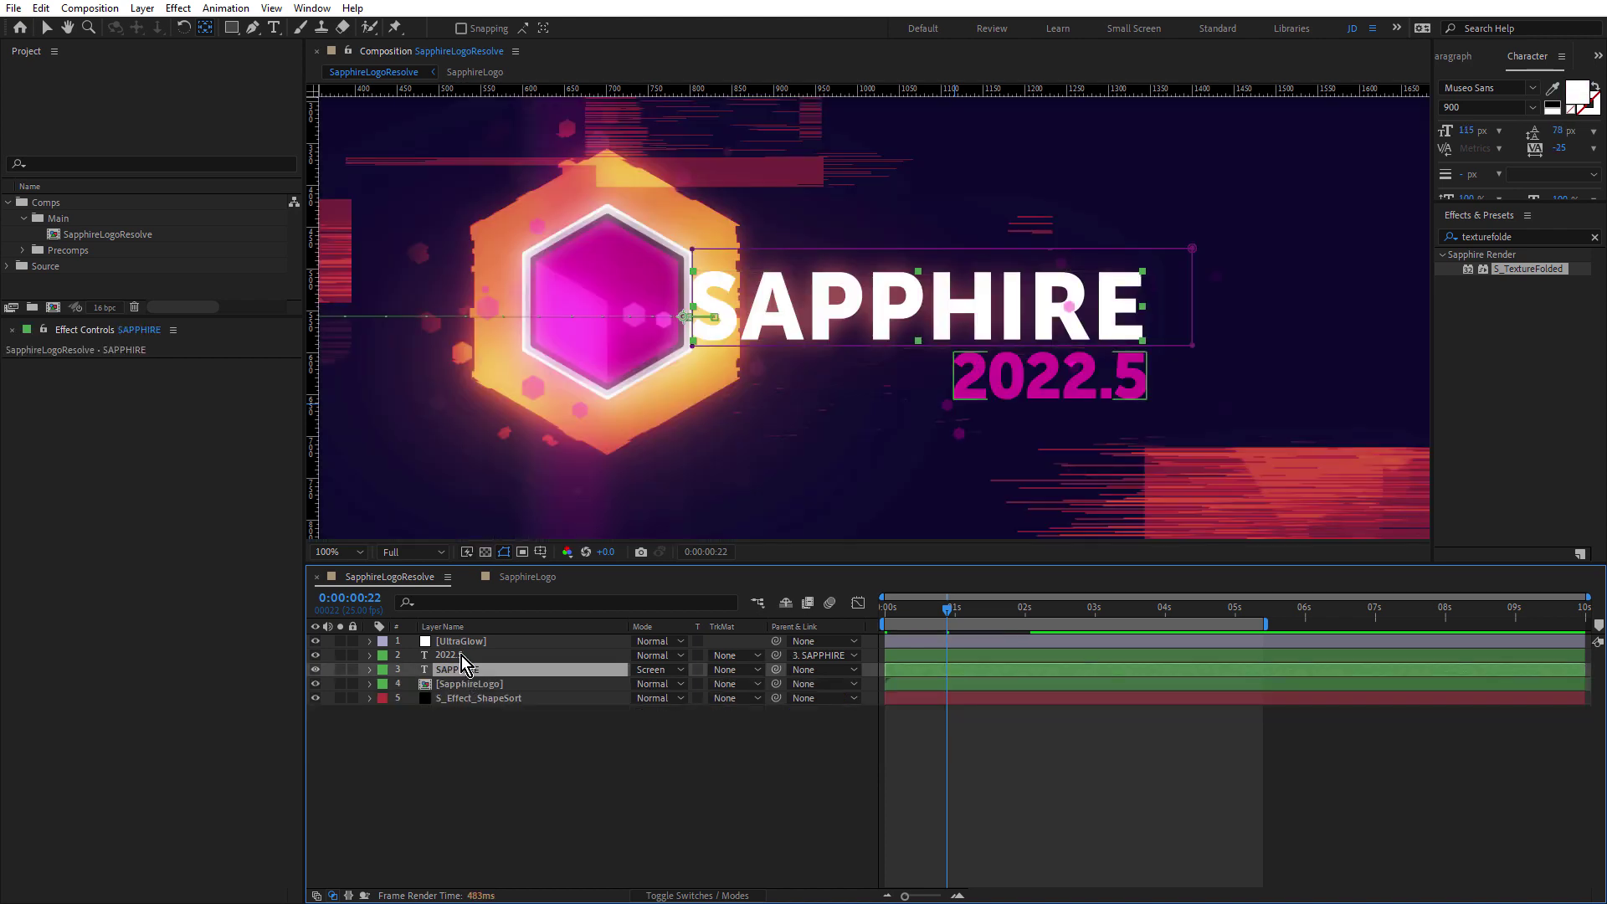
pyautogui.click(460, 655)
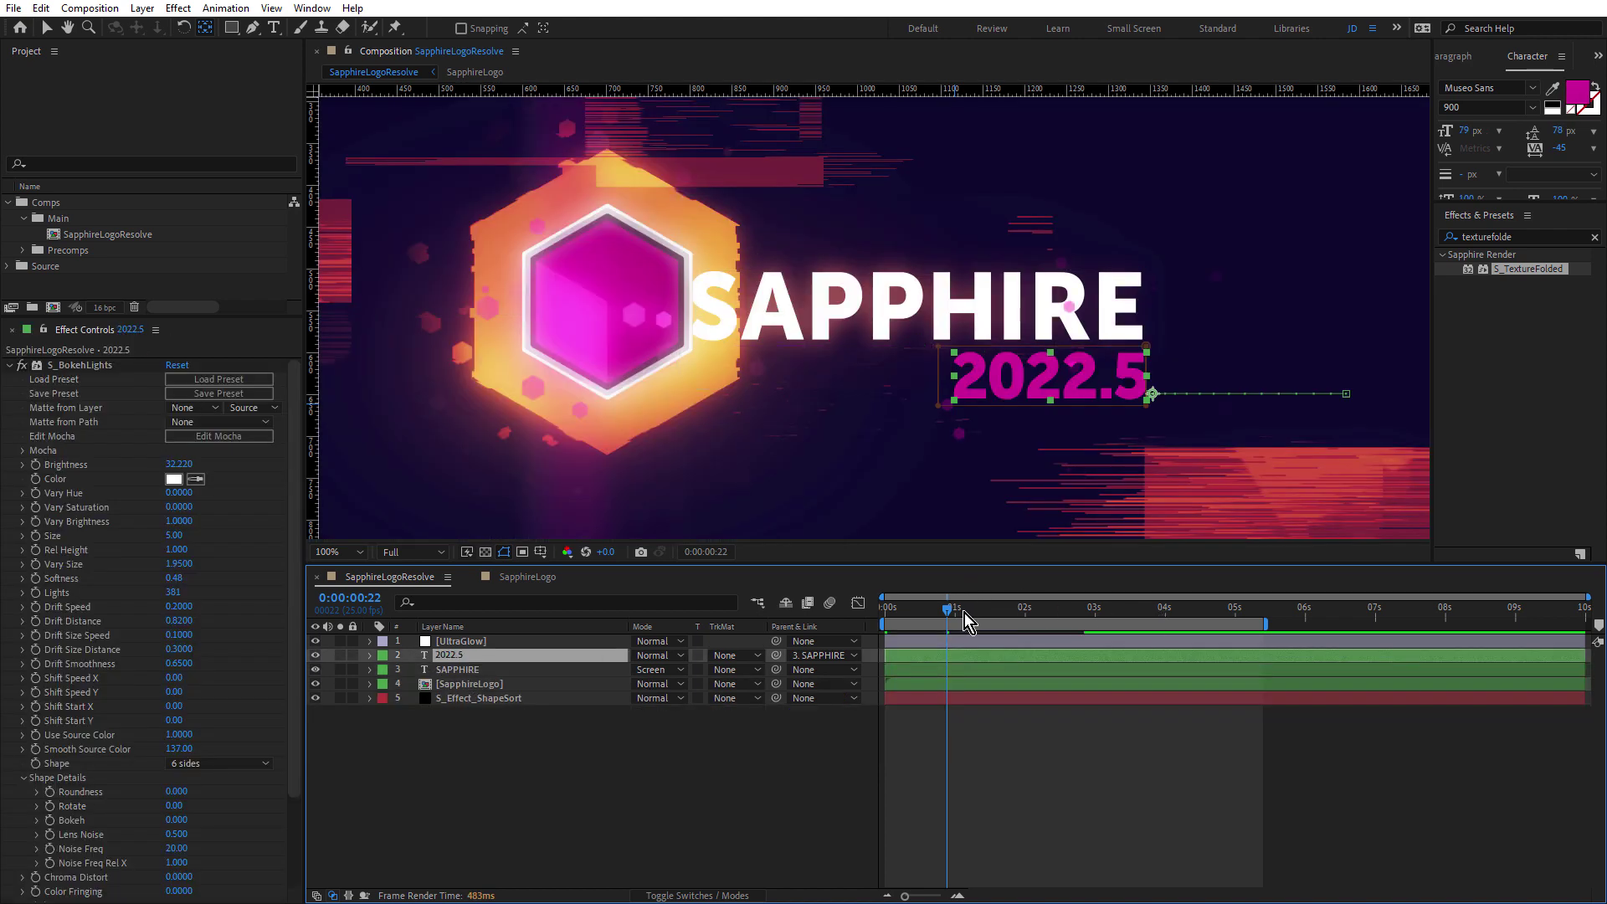
pyautogui.moveTo(944, 619)
pyautogui.mouseDown()
pyautogui.moveTo(908, 615)
pyautogui.moveTo(932, 611)
pyautogui.mouseUp()
pyautogui.click(340, 655)
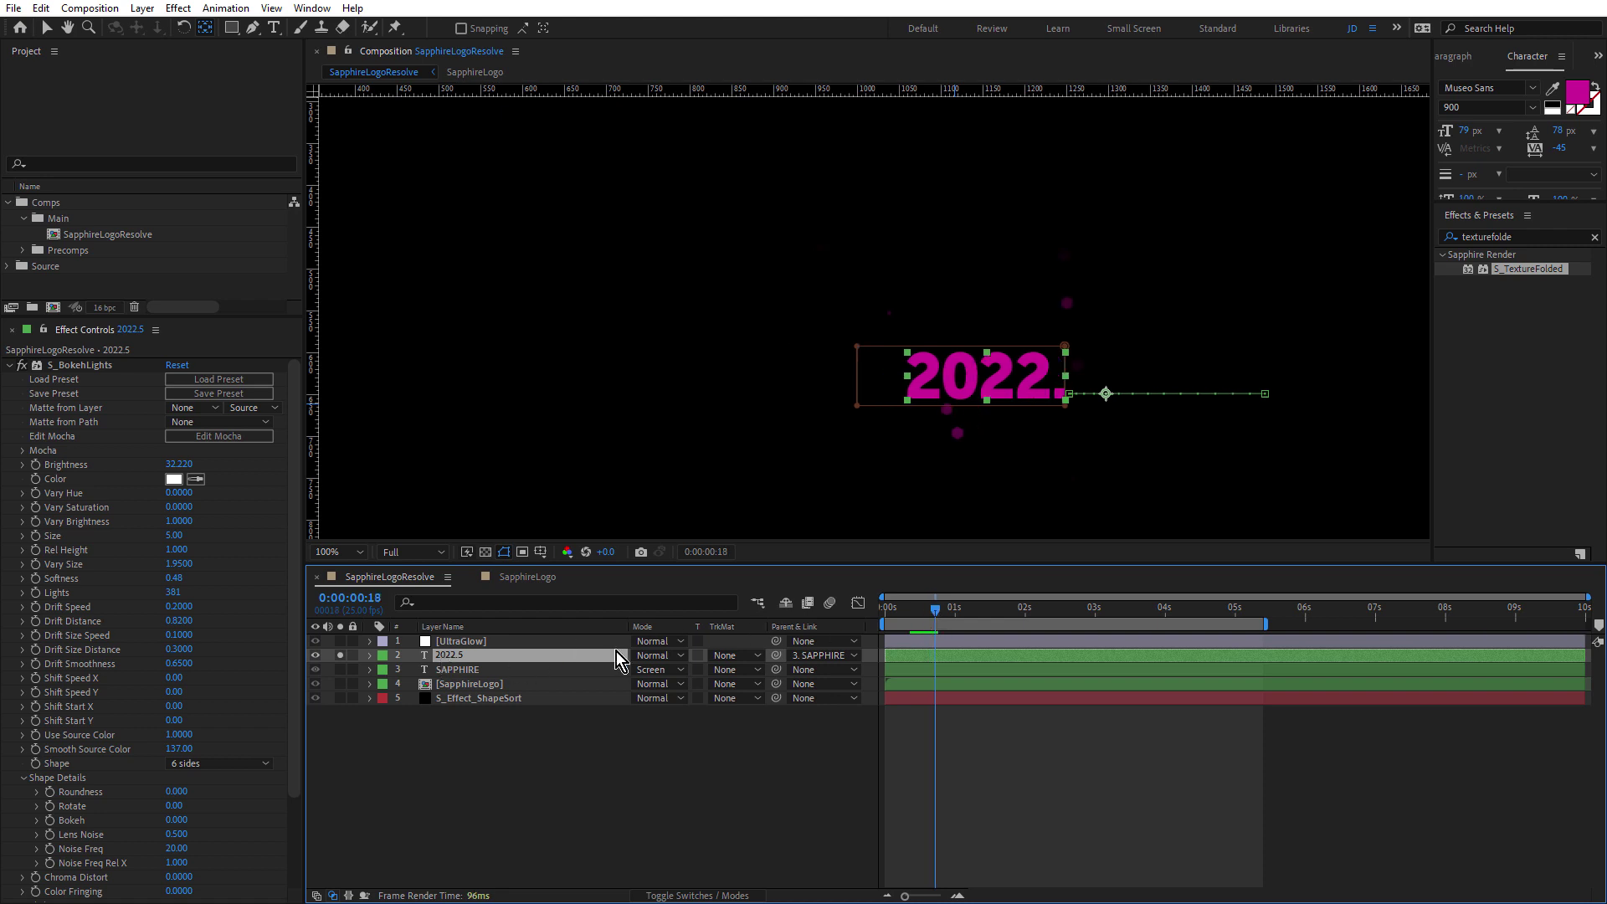
# - Solo SAPPHIRE as well, reveal both layers' Mask Path and Position keyframes, and preview them sliding in
pyautogui.click(455, 672)
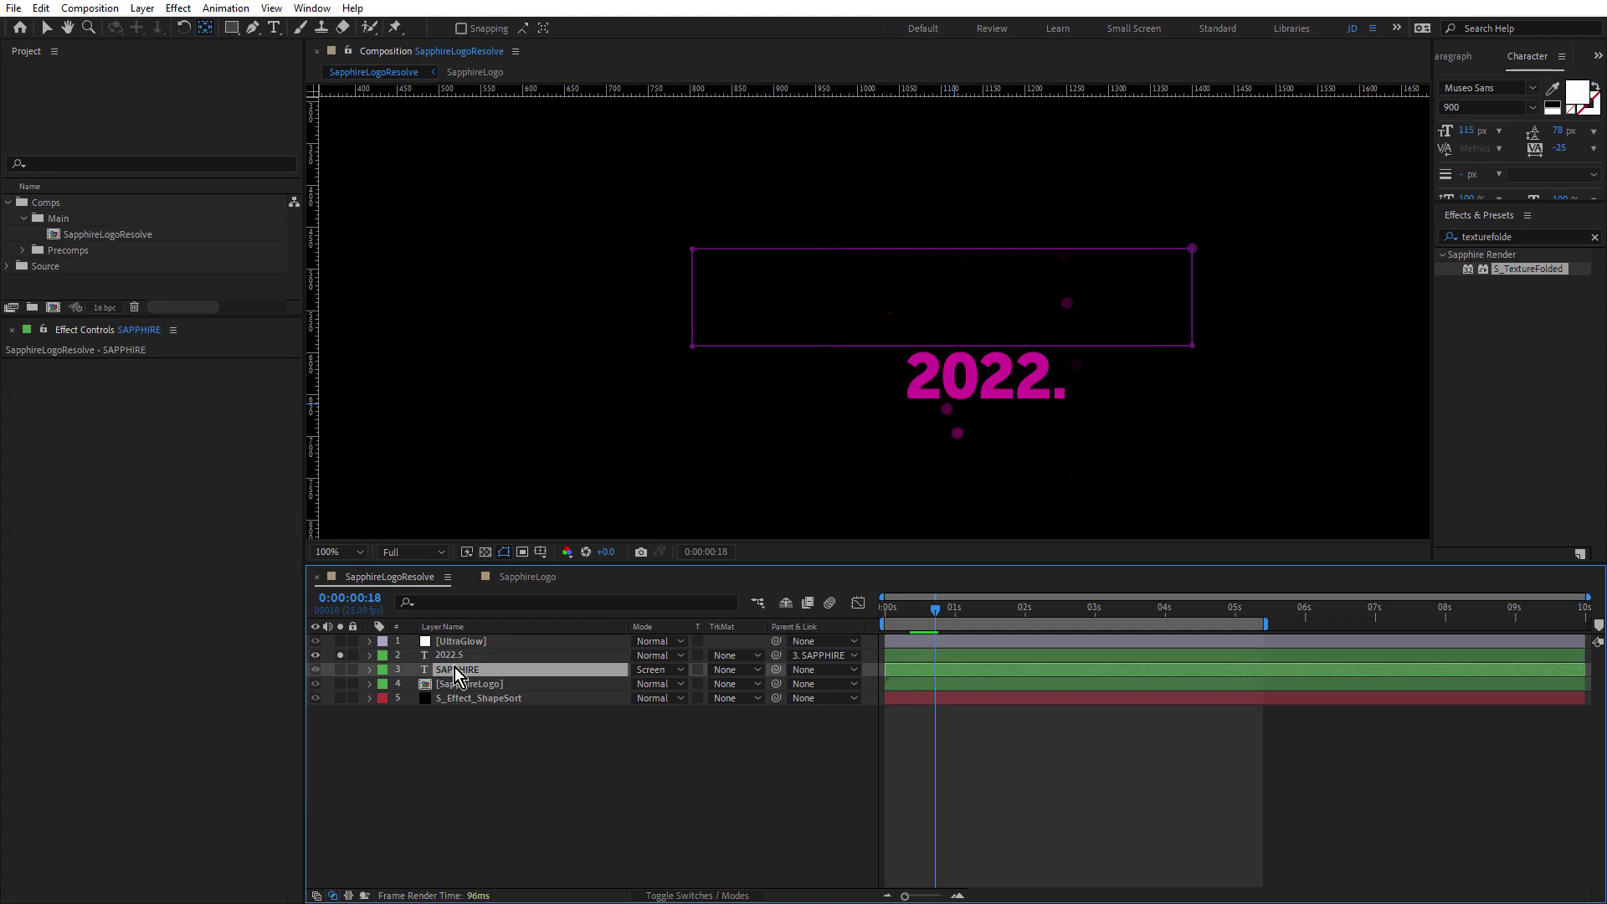
pyautogui.press('p')
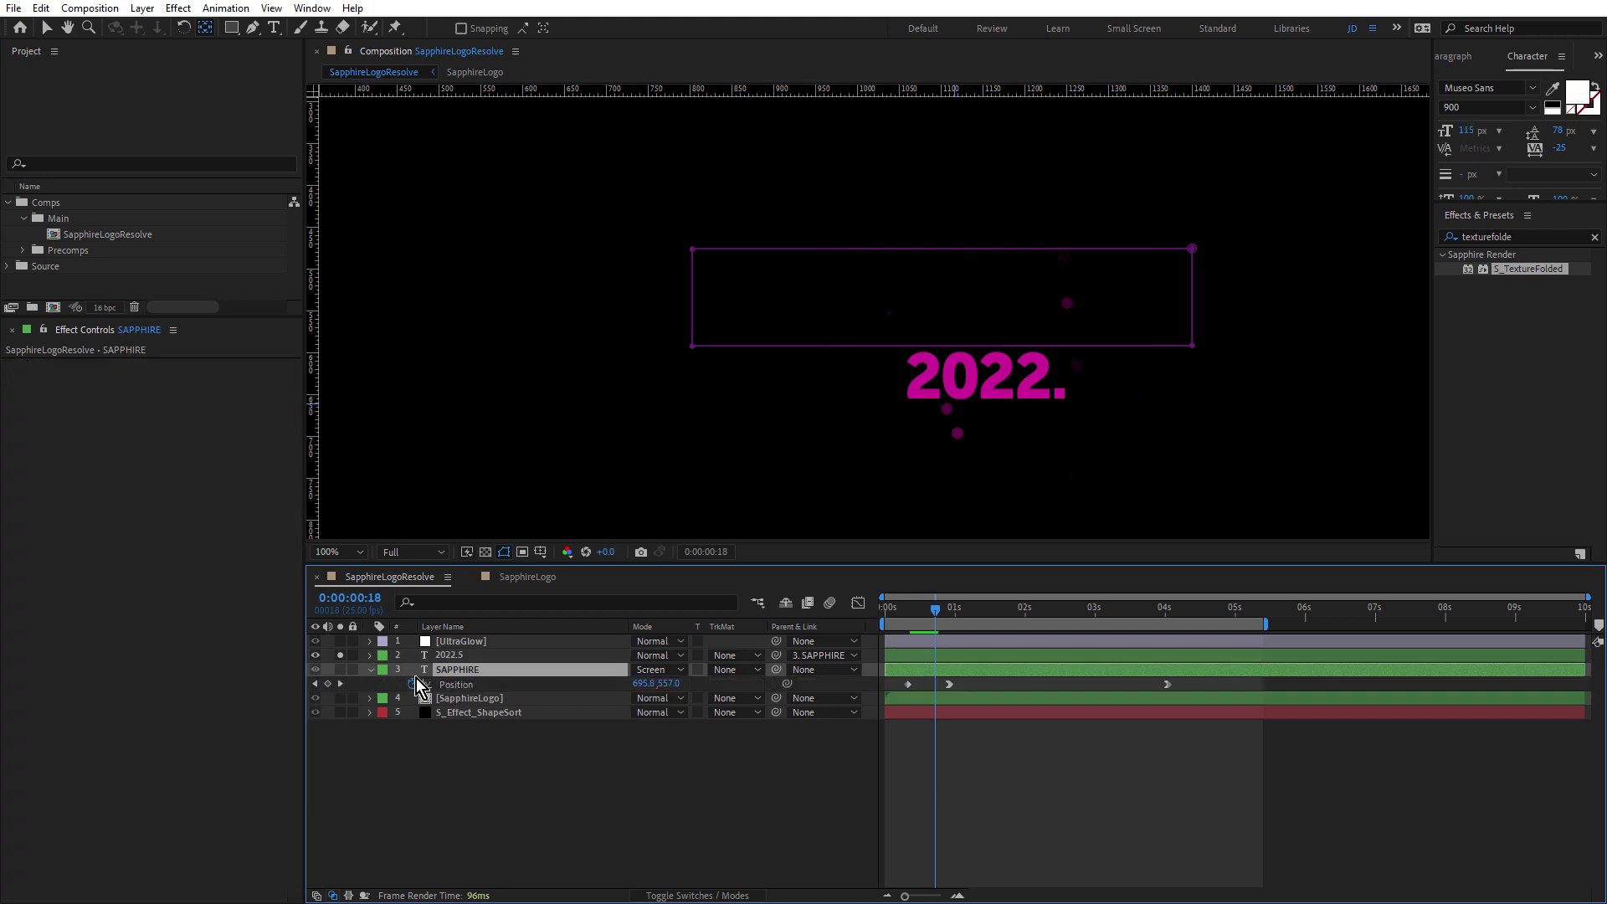
pyautogui.click(340, 669)
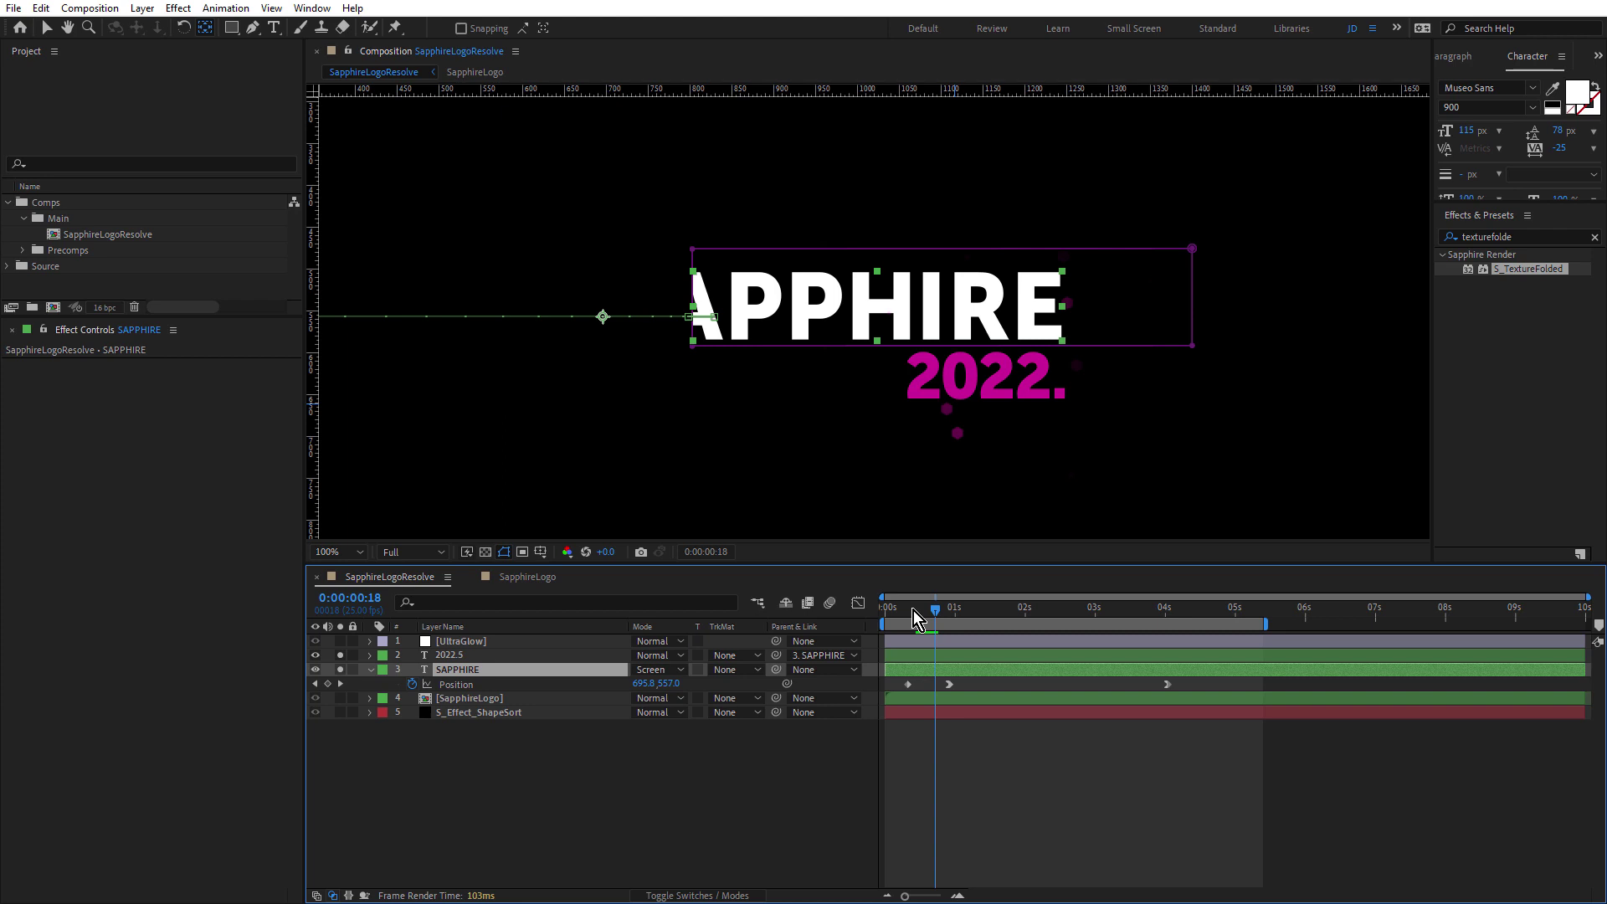
pyautogui.moveTo(911, 614)
pyautogui.mouseDown()
pyautogui.moveTo(954, 624)
pyautogui.moveTo(932, 627)
pyautogui.mouseUp()
pyautogui.click(480, 656)
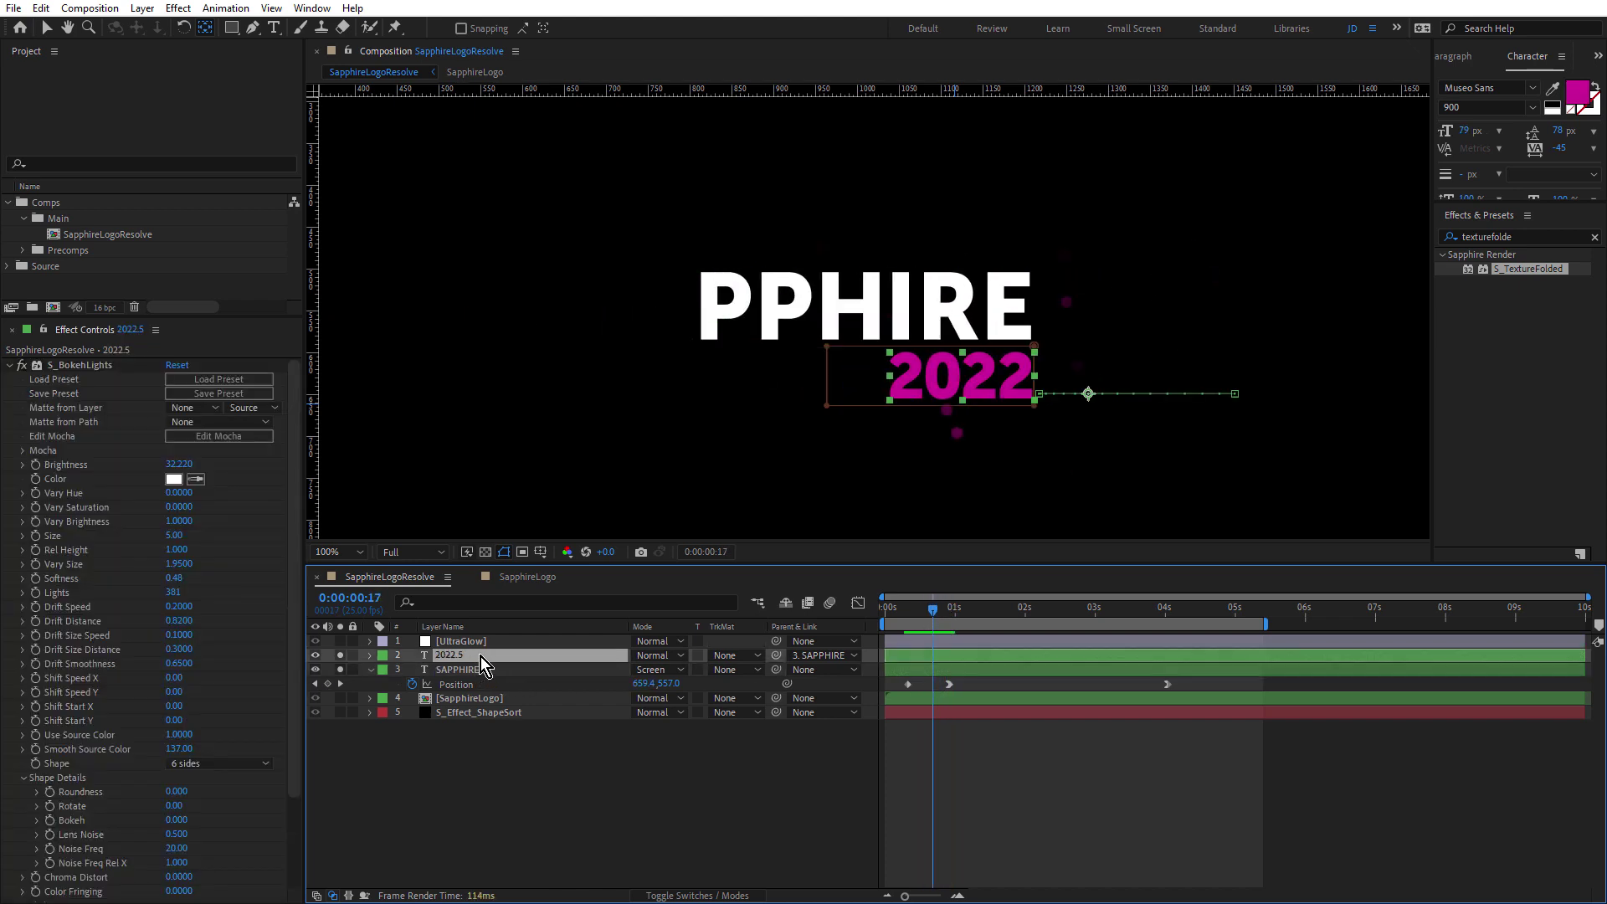
pyautogui.press('u')
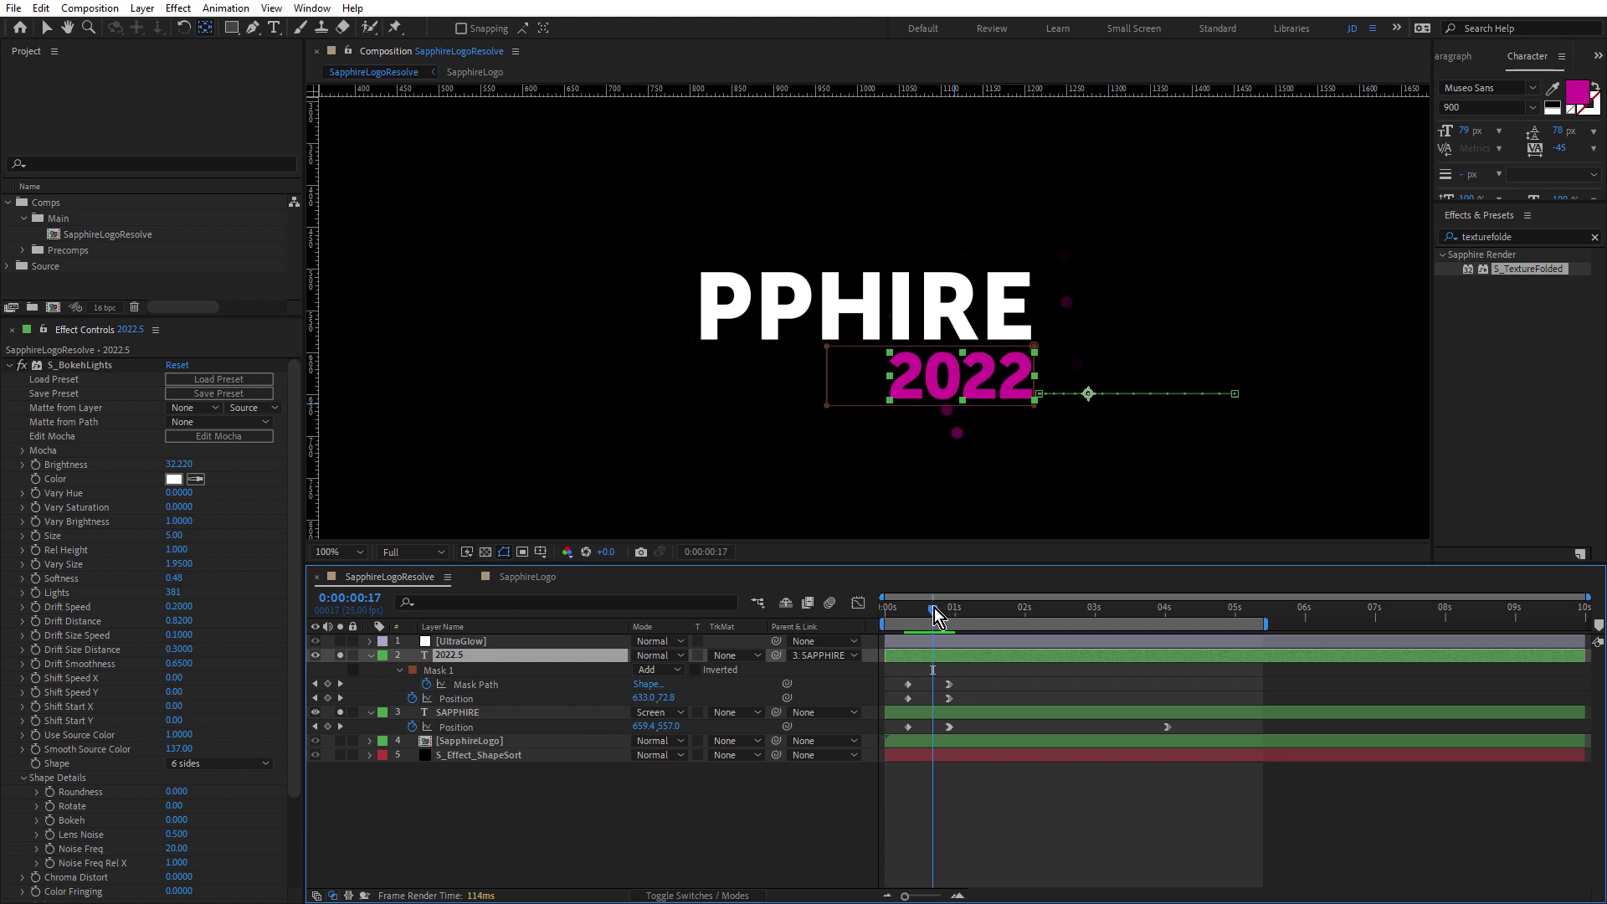
pyautogui.moveTo(934, 608); pyautogui.dragTo(963, 631)
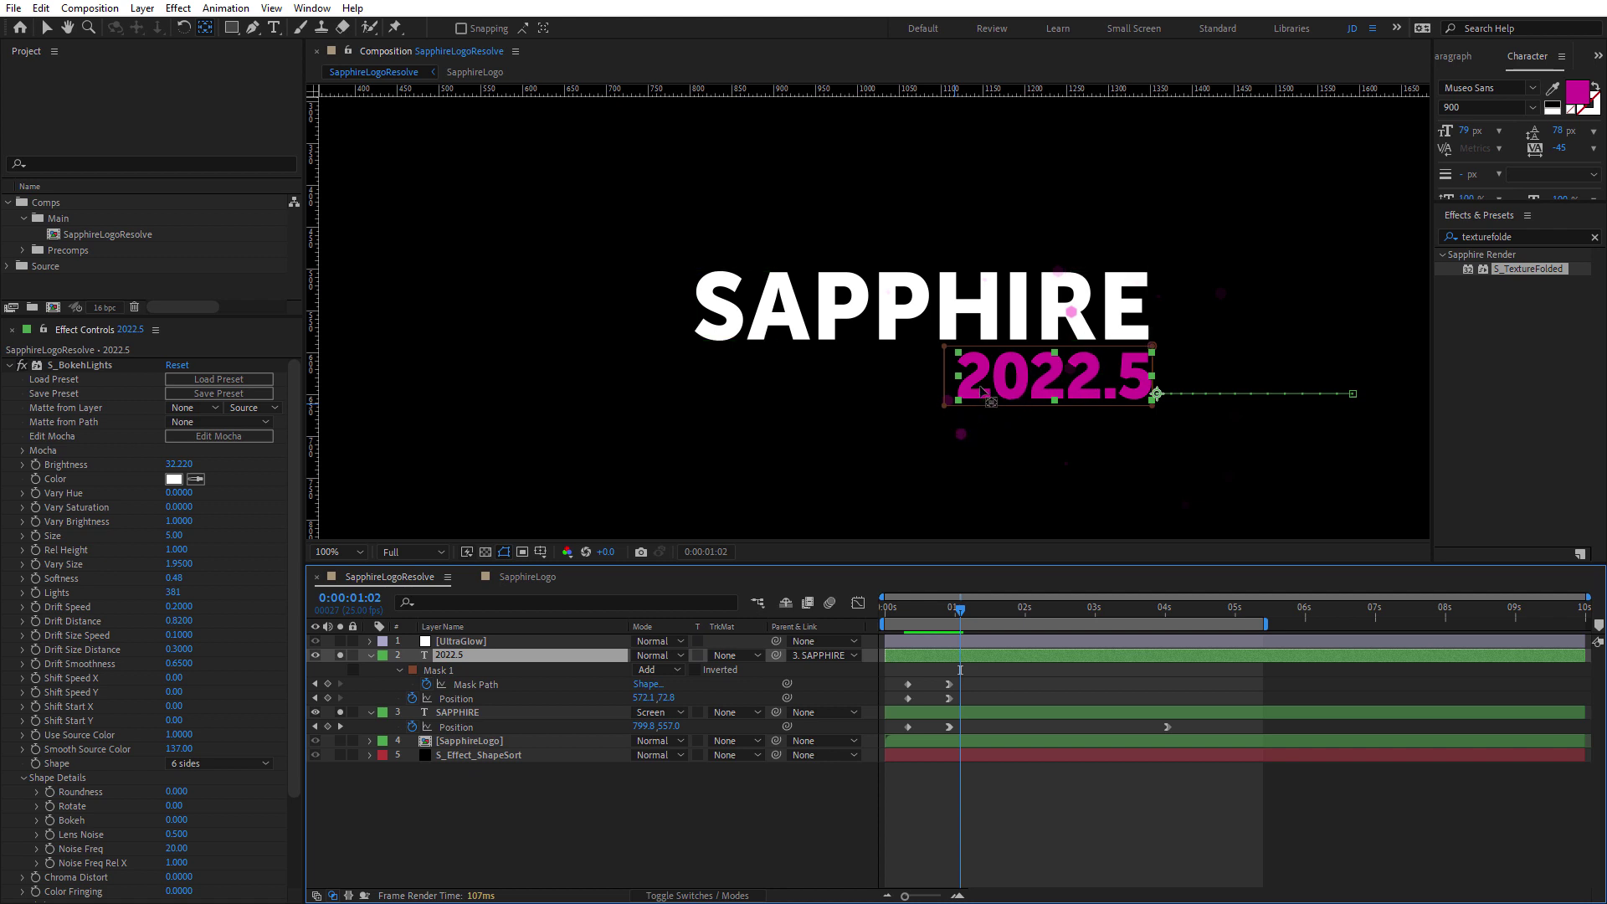
# - Collapse the text layers' properties and turn off all solo switches
pyautogui.click(369, 660)
pyautogui.click(373, 669)
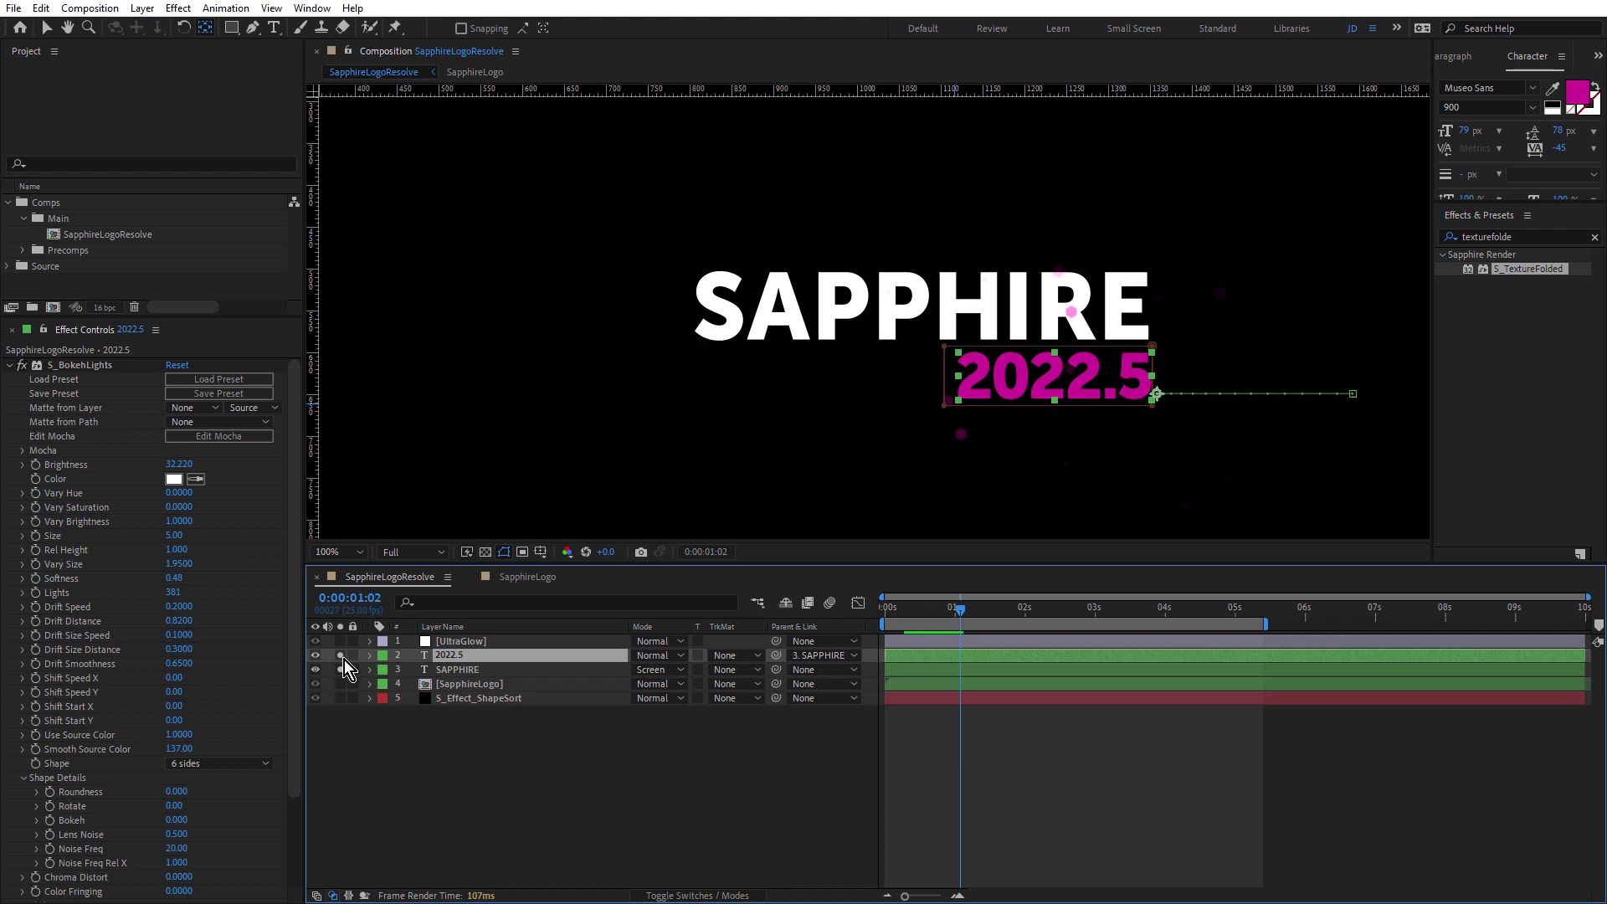
pyautogui.moveTo(340, 655); pyautogui.dragTo(342, 671)
# - Try widening the UltraGlow layer to the right, undo the resize, and return the viewer to 100%
pyautogui.click(470, 641)
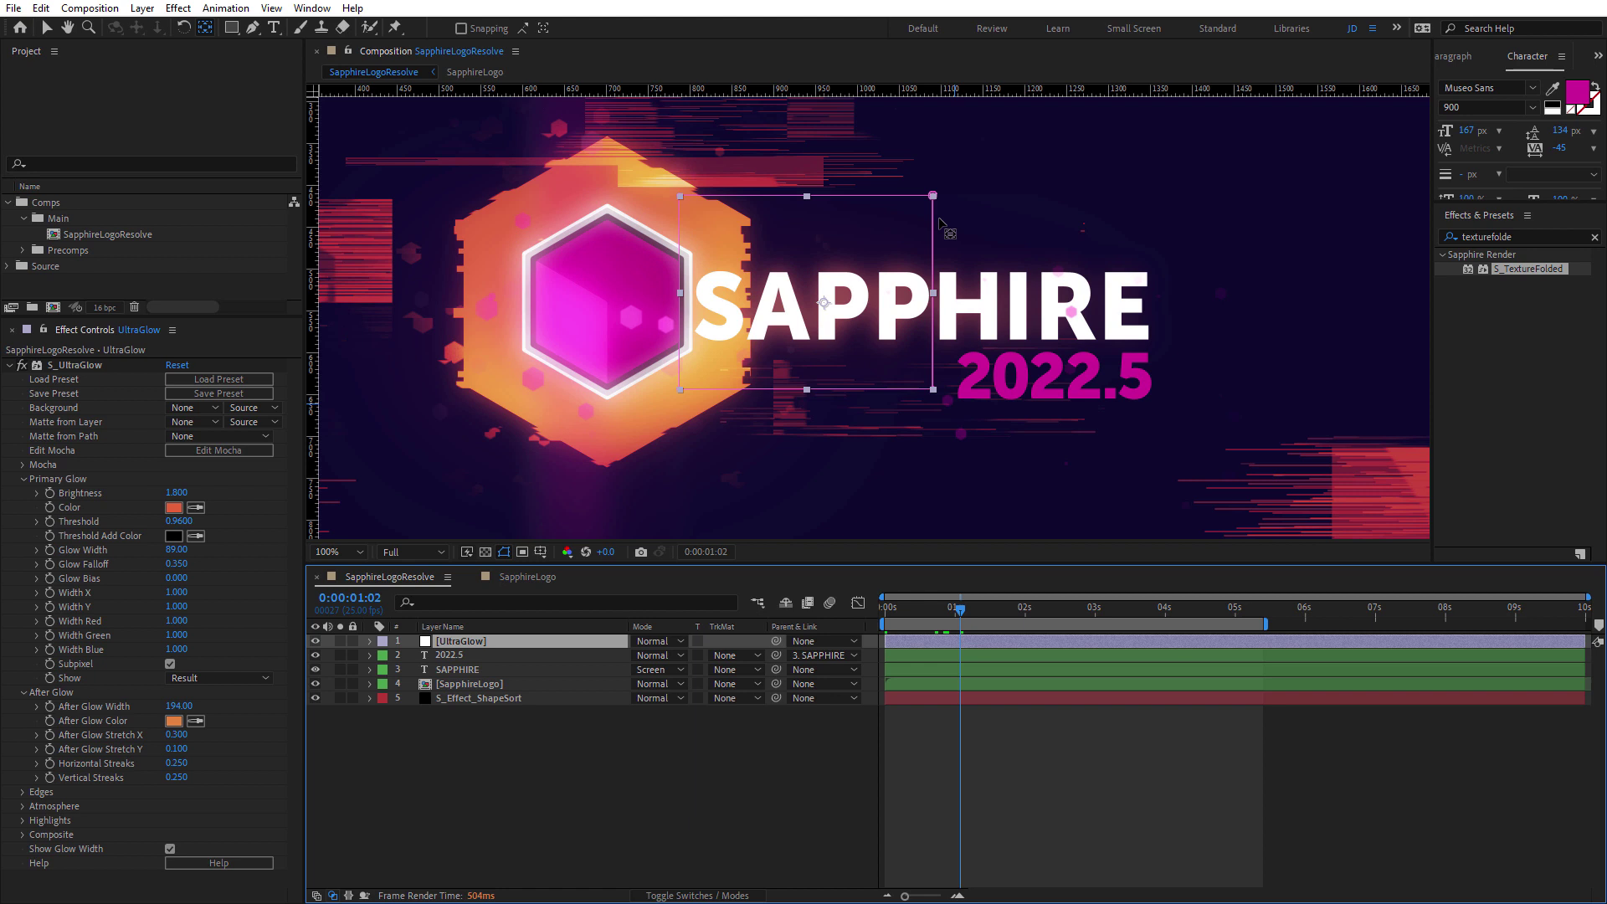
pyautogui.press('v')
pyautogui.moveTo(935, 251); pyautogui.dragTo(1189, 271)
pyautogui.press(',')
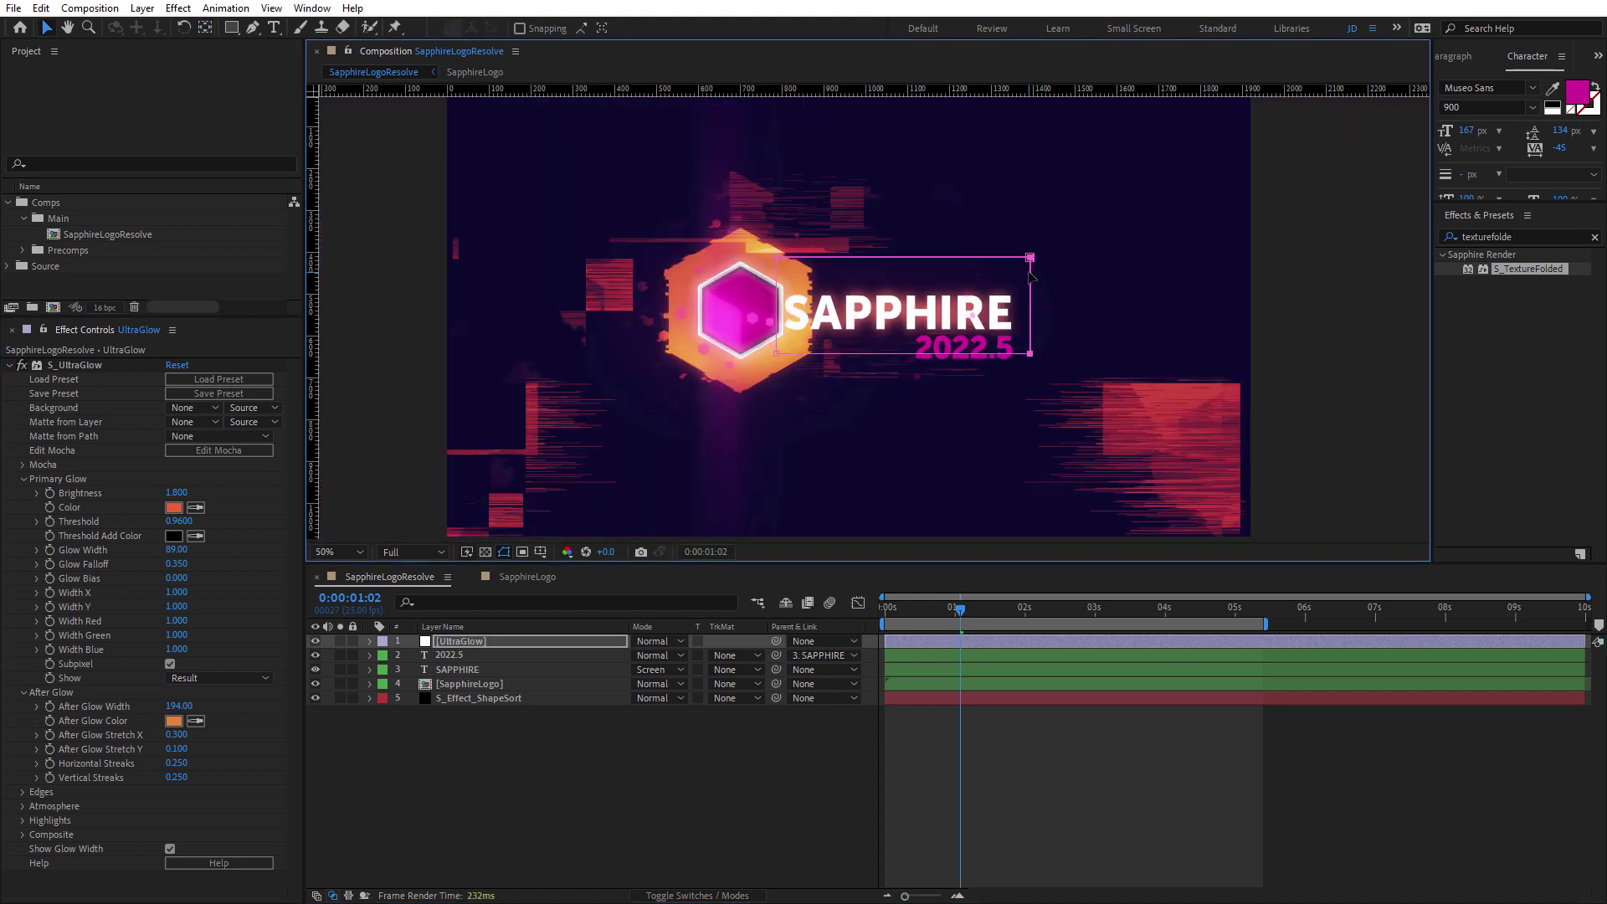
pyautogui.hotkey('ctrl', 'z')
pyautogui.press('.')
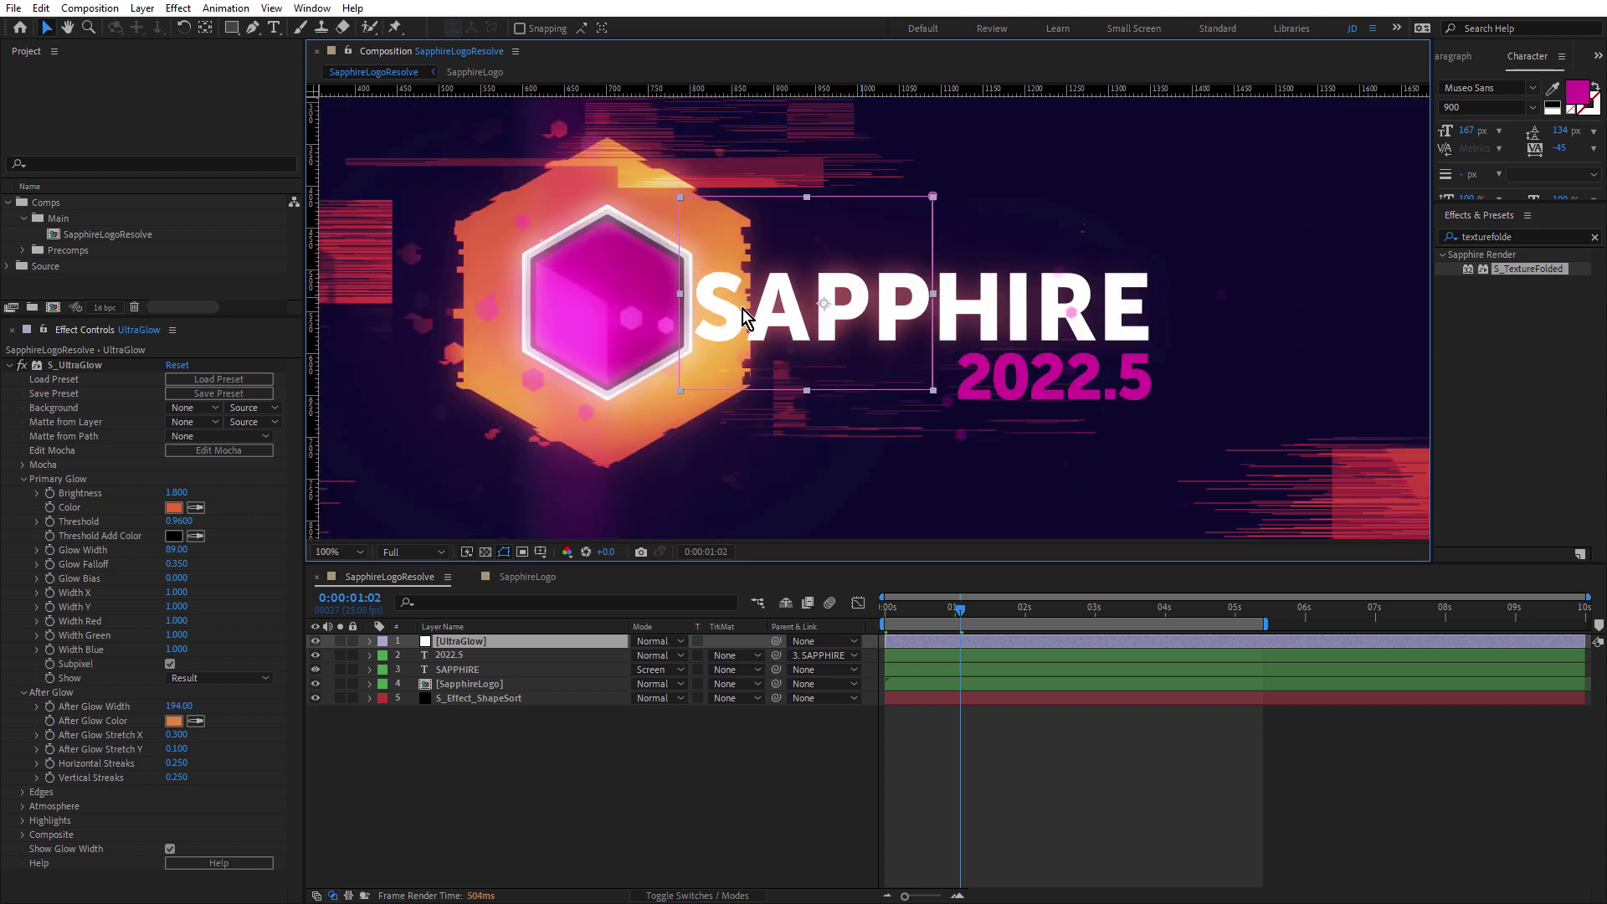